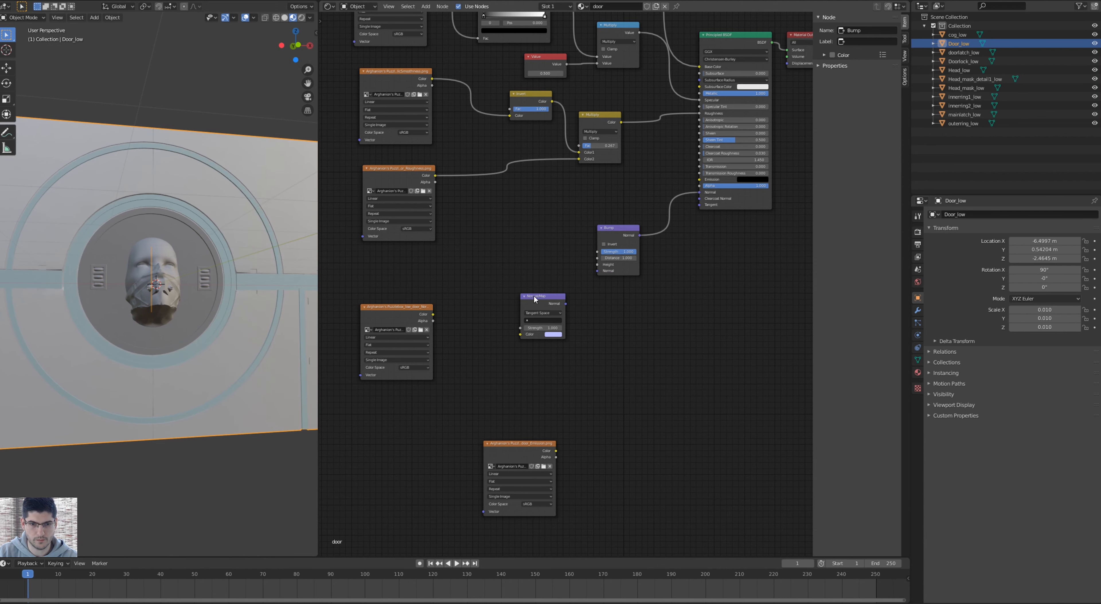
# Tidy the normal texture and Normal Map nodes and link them in series into the Bump node's Normal input.
pyautogui.moveTo(539, 299); pyautogui.dragTo(529, 284)
pyautogui.moveTo(370, 304); pyautogui.dragTo(376, 276)
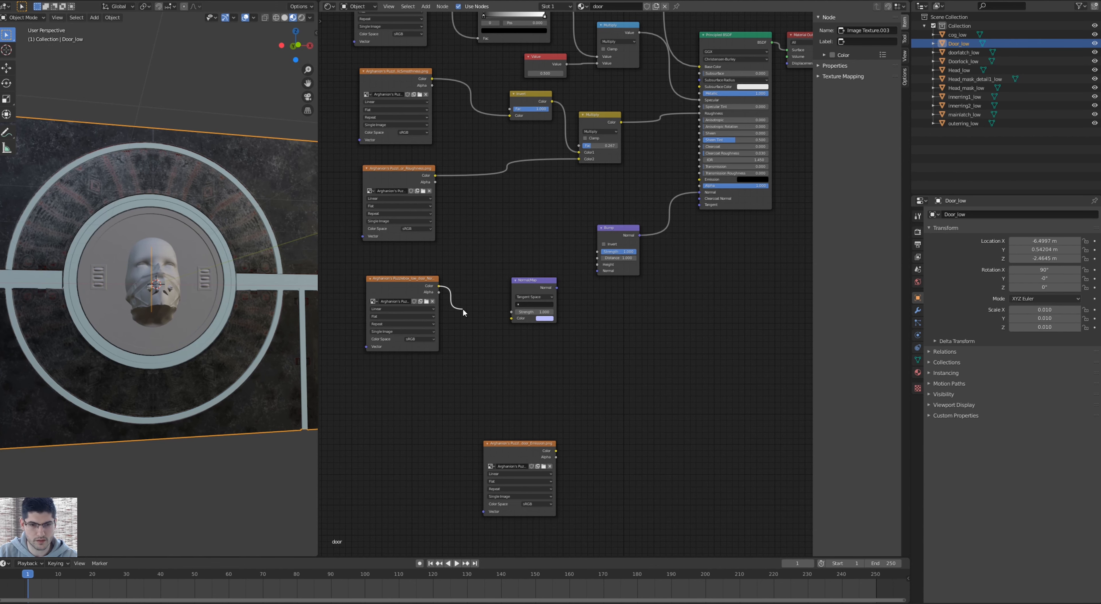
pyautogui.moveTo(463, 308); pyautogui.dragTo(511, 318)
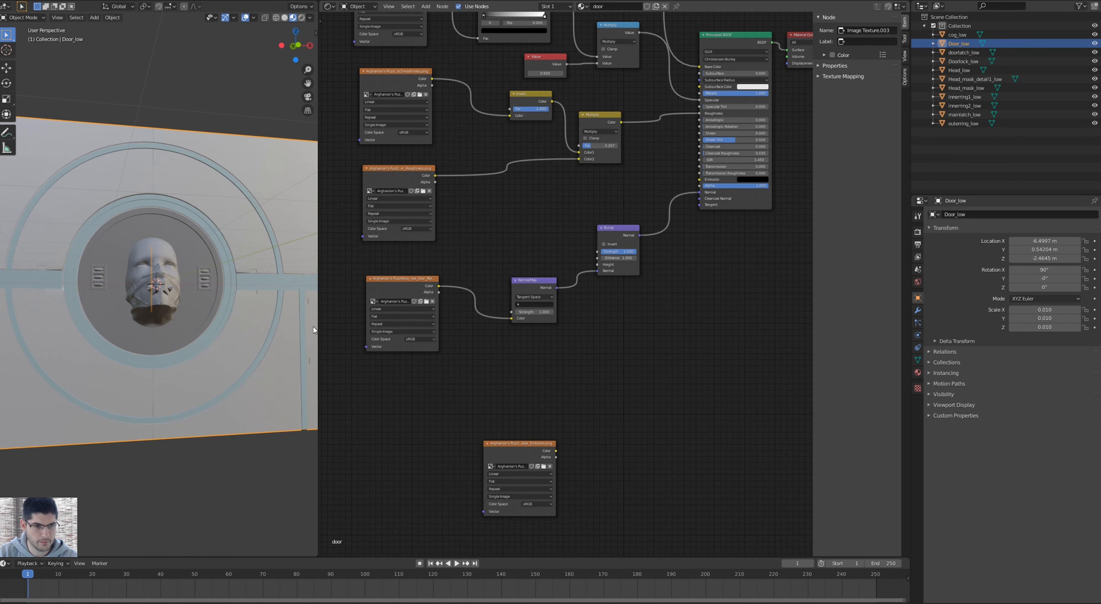
pyautogui.moveTo(218, 270); pyautogui.dragTo(111, 326, button='middle')
pyautogui.scroll(3, 271, 334)
pyautogui.scroll(-9, 206, 314)
pyautogui.scroll(4, 226, 288)
pyautogui.scroll(2, 226, 288)
pyautogui.moveTo(183, 311); pyautogui.dragTo(192, 305, button='middle')
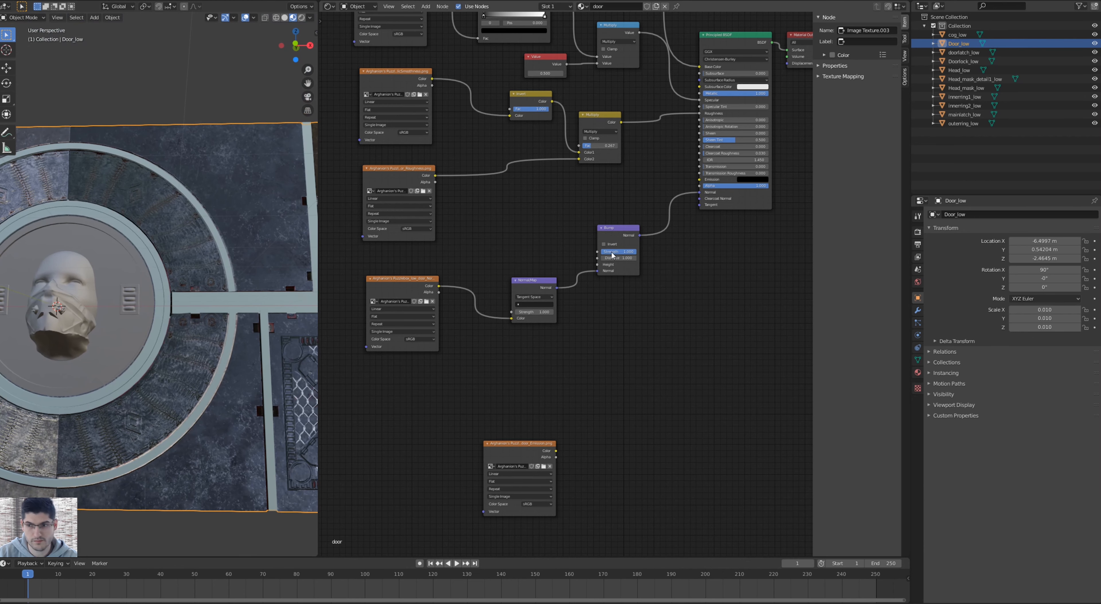
# Move the Normal Map and normal texture nodes up beside the Bump node and set the normal texture's color space to Non-Color.
pyautogui.moveTo(528, 293); pyautogui.dragTo(531, 266)
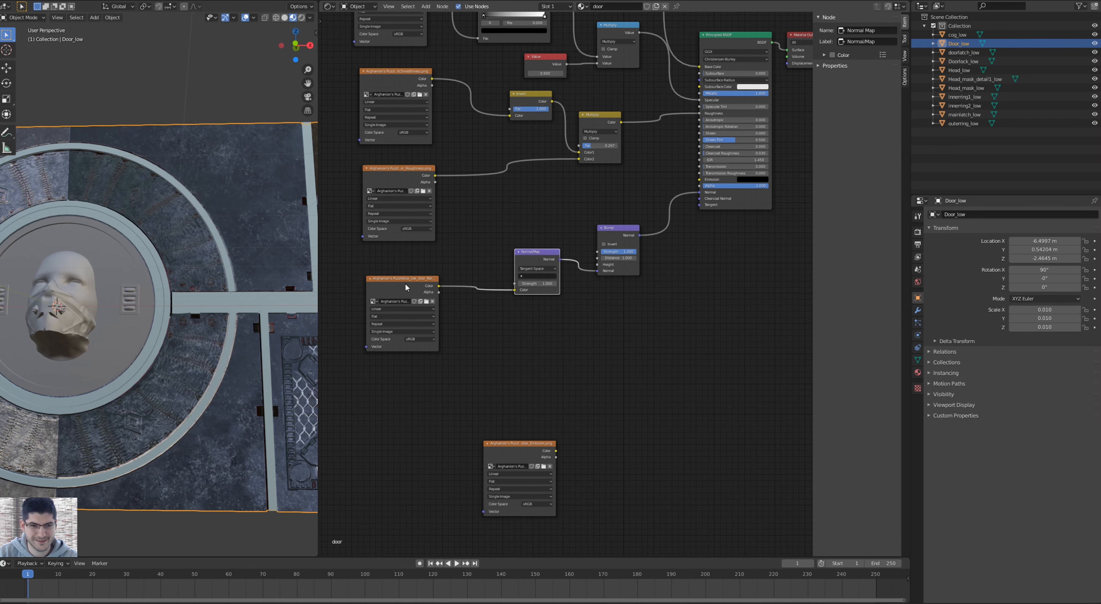
pyautogui.moveTo(416, 277); pyautogui.dragTo(455, 251)
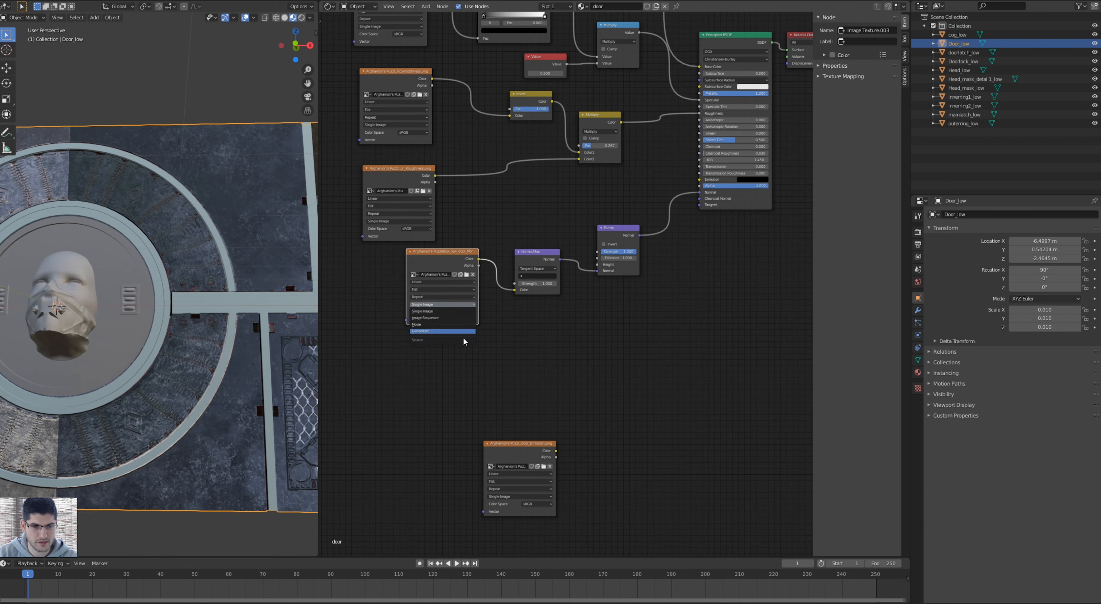
pyautogui.click(464, 313)
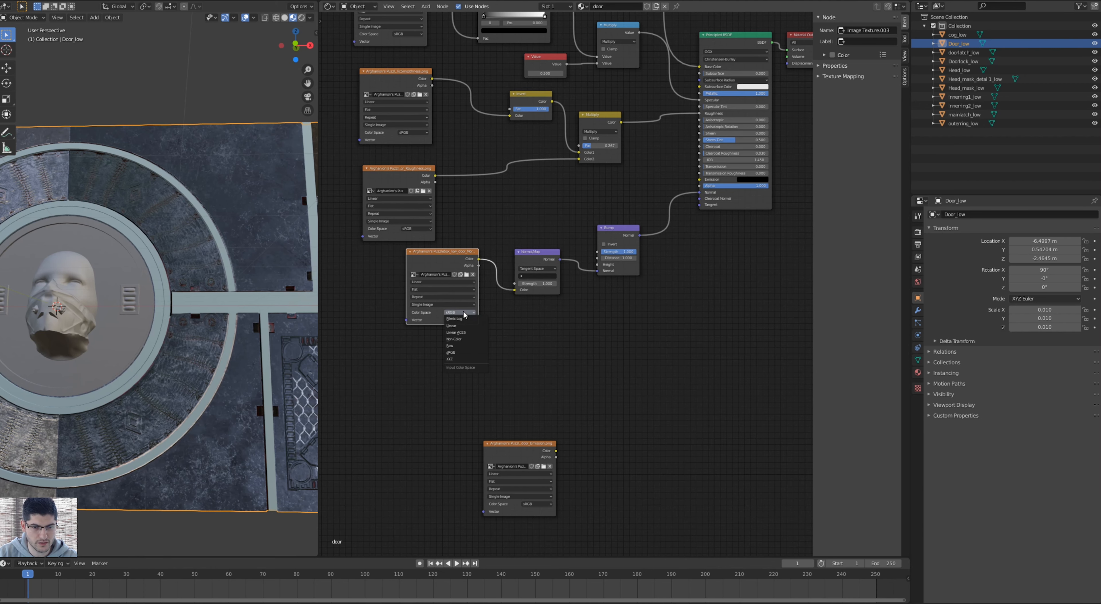
pyautogui.click(461, 337)
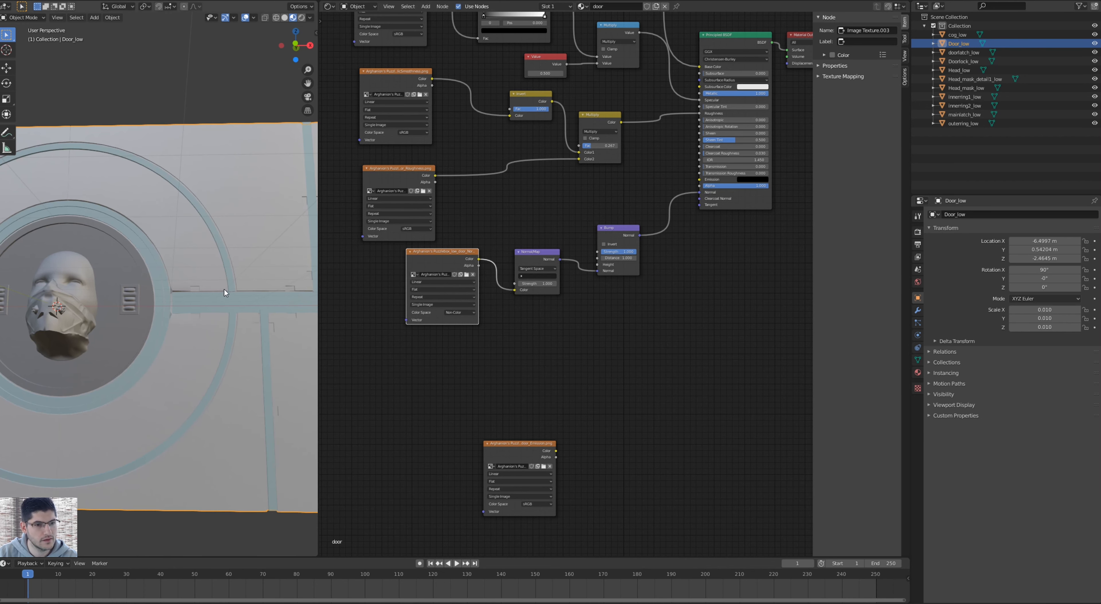
# Examine the normal-mapped surface detail of the door around the central ring from several angles and distances.
pyautogui.scroll(-4, 224, 290)
pyautogui.moveTo(224, 289); pyautogui.dragTo(195, 304, button='middle')
pyautogui.scroll(3, 224, 249)
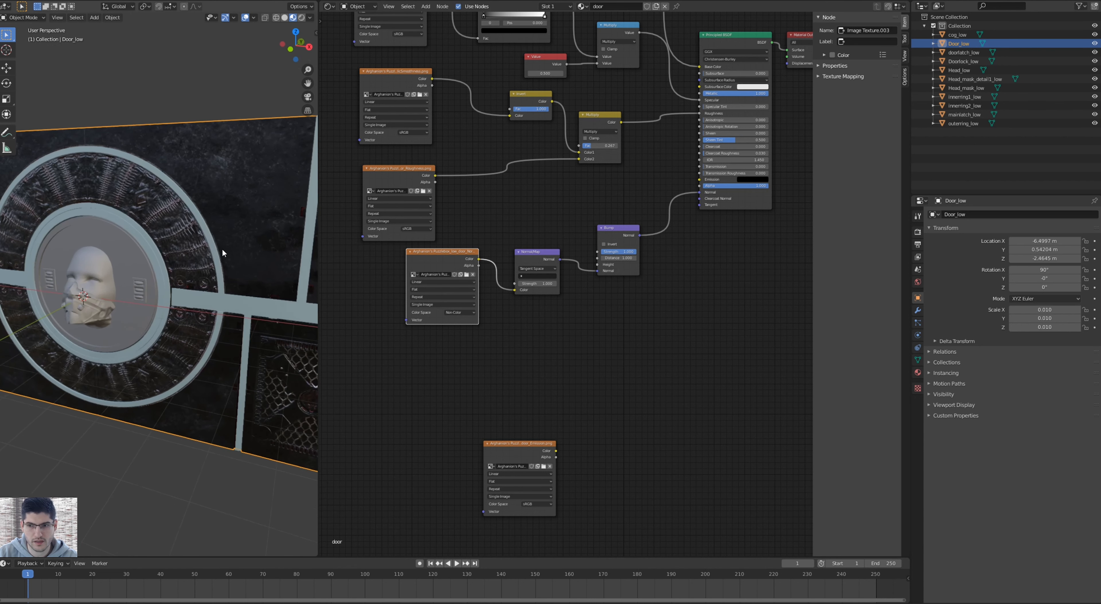
pyautogui.moveTo(454, 157); pyautogui.dragTo(495, 250, button='middle')
pyautogui.moveTo(431, 103); pyautogui.dragTo(441, 193, button='middle')
pyautogui.moveTo(509, 345); pyautogui.dragTo(494, 155, button='middle')
pyautogui.scroll(2, 568, 257)
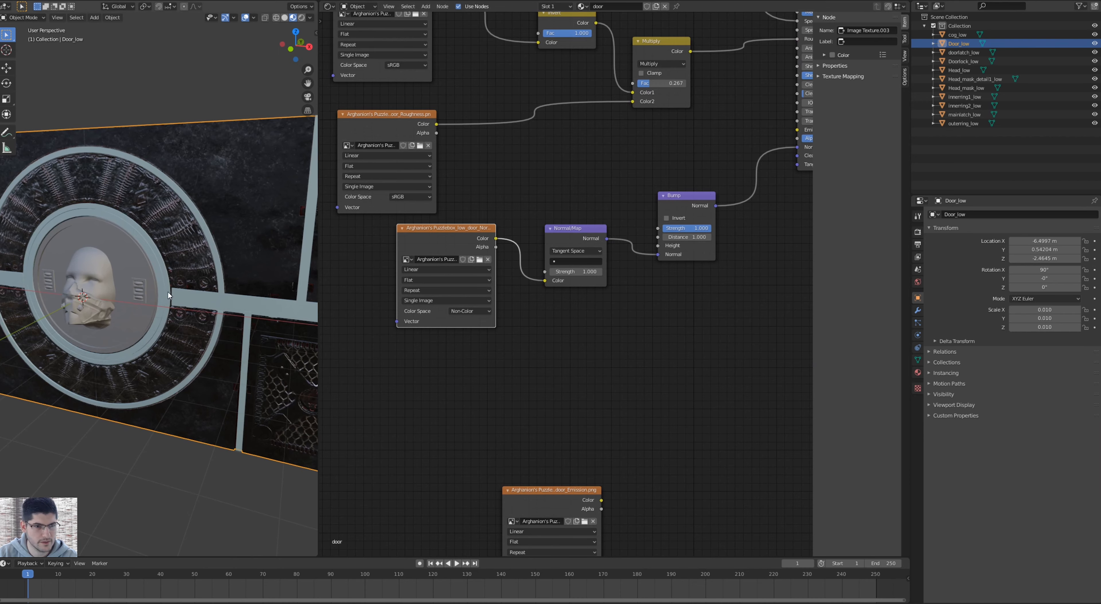
pyautogui.scroll(5, 167, 291)
pyautogui.moveTo(206, 280); pyautogui.dragTo(172, 275, button='middle')
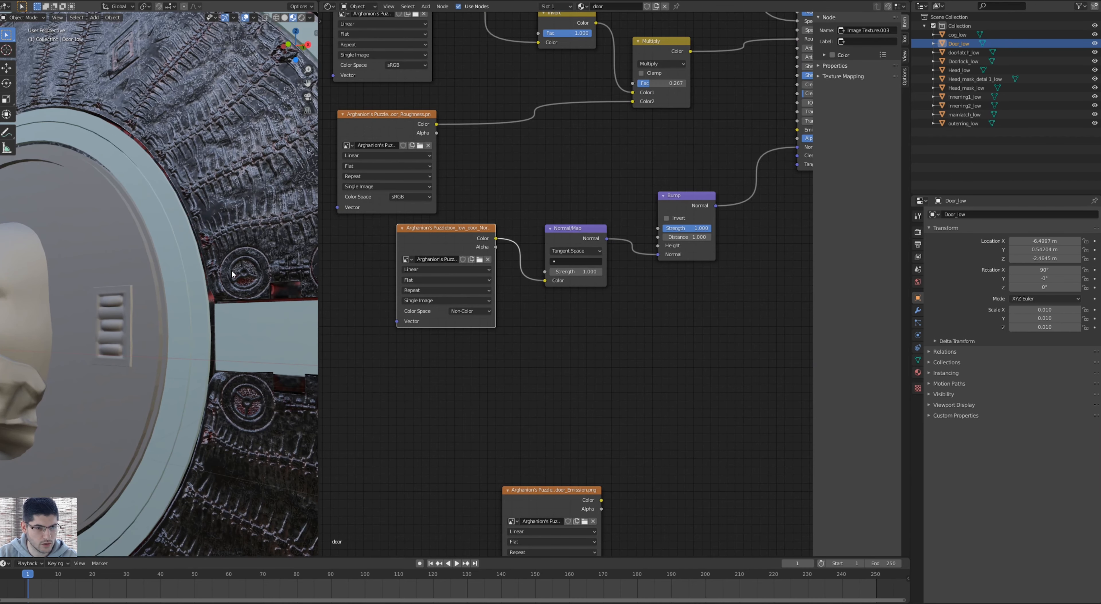
pyautogui.keyDown('shift'); pyautogui.moveTo(221, 312); pyautogui.dragTo(178, 267, button='middle'); pyautogui.keyUp('shift')
pyautogui.scroll(3, 258, 338)
pyautogui.keyDown('shift'); pyautogui.moveTo(242, 334); pyautogui.dragTo(188, 285, button='middle'); pyautogui.keyUp('shift')
pyautogui.scroll(1, 218, 341)
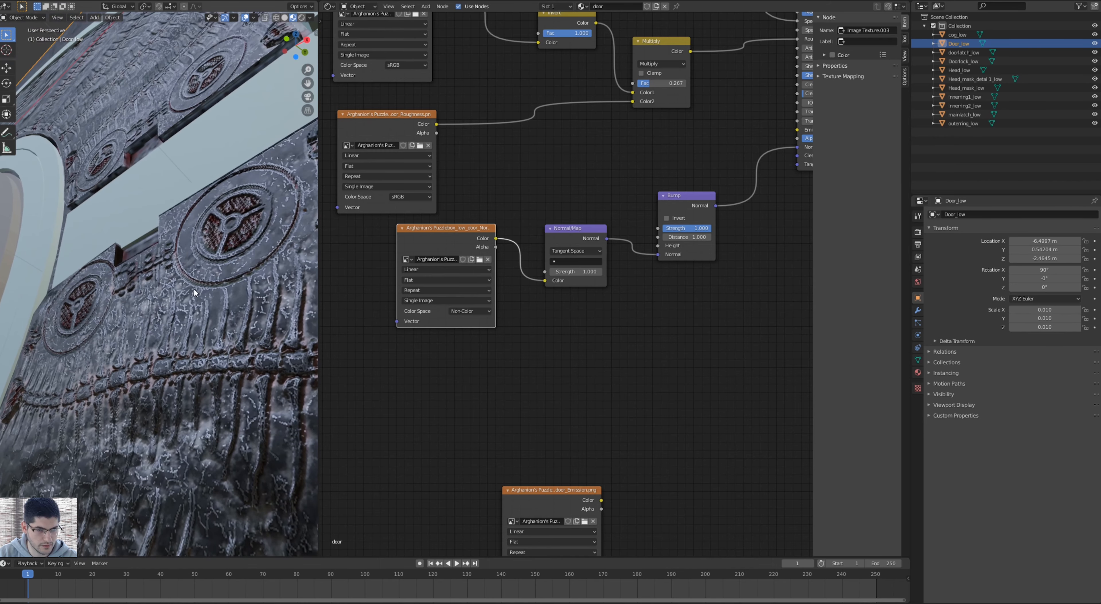
pyautogui.scroll(-7, 215, 365)
pyautogui.moveTo(215, 364); pyautogui.dragTo(128, 347, button='middle')
pyautogui.scroll(3, 114, 358)
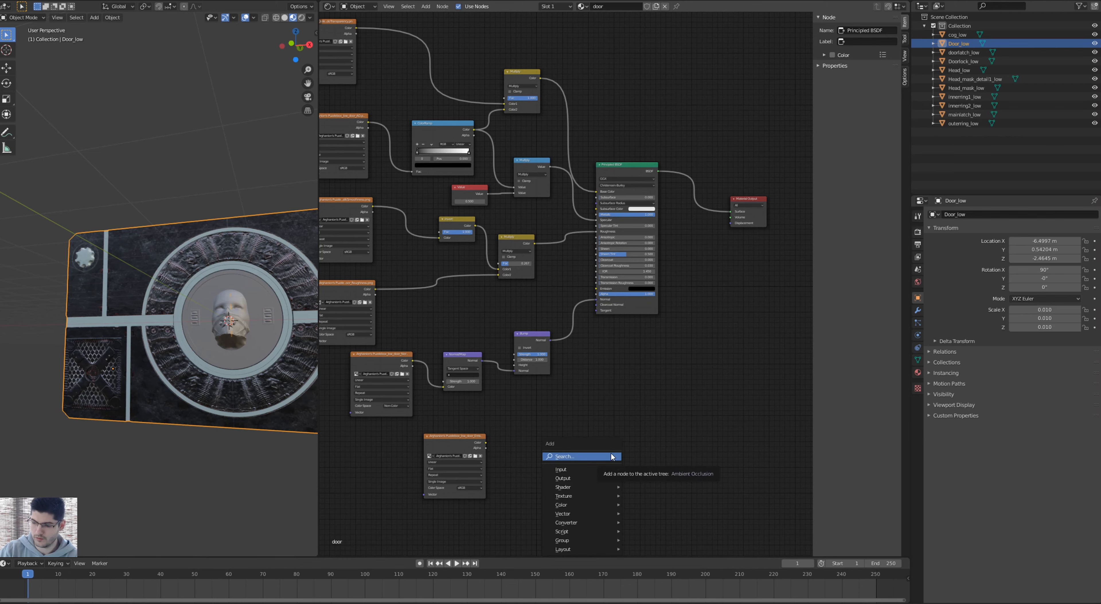
# Add an Emission shader below the Bump node and feed the door emission texture's color into it.
pyautogui.rightClick(567, 409)
pyautogui.hotkey('shift', 'a')
pyautogui.click(614, 436)
pyautogui.write('e')
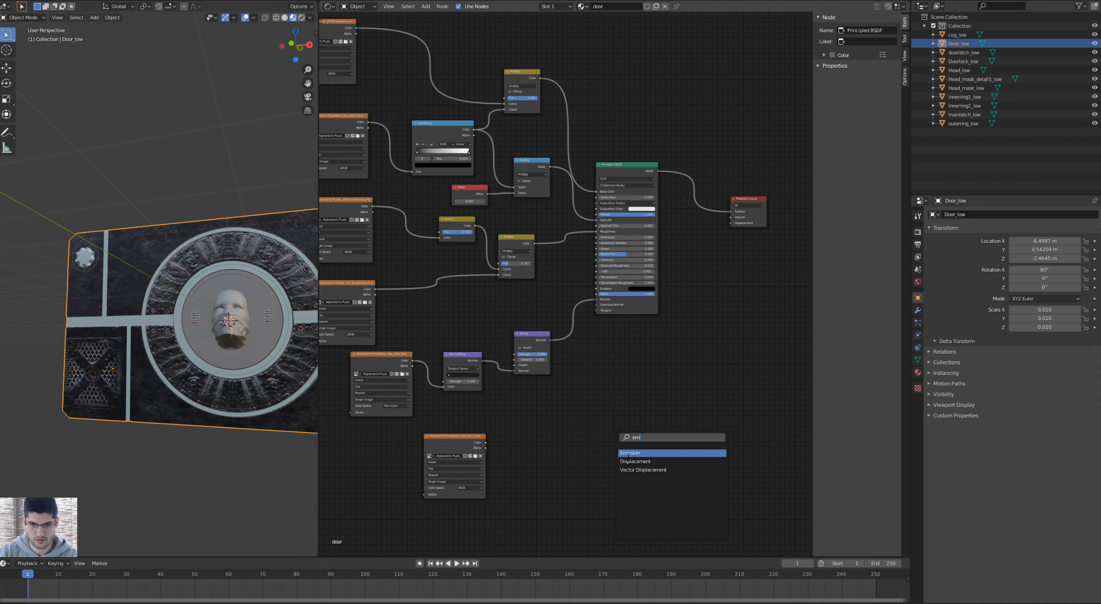
pyautogui.write('m')
pyautogui.click(629, 453)
pyautogui.click(581, 425)
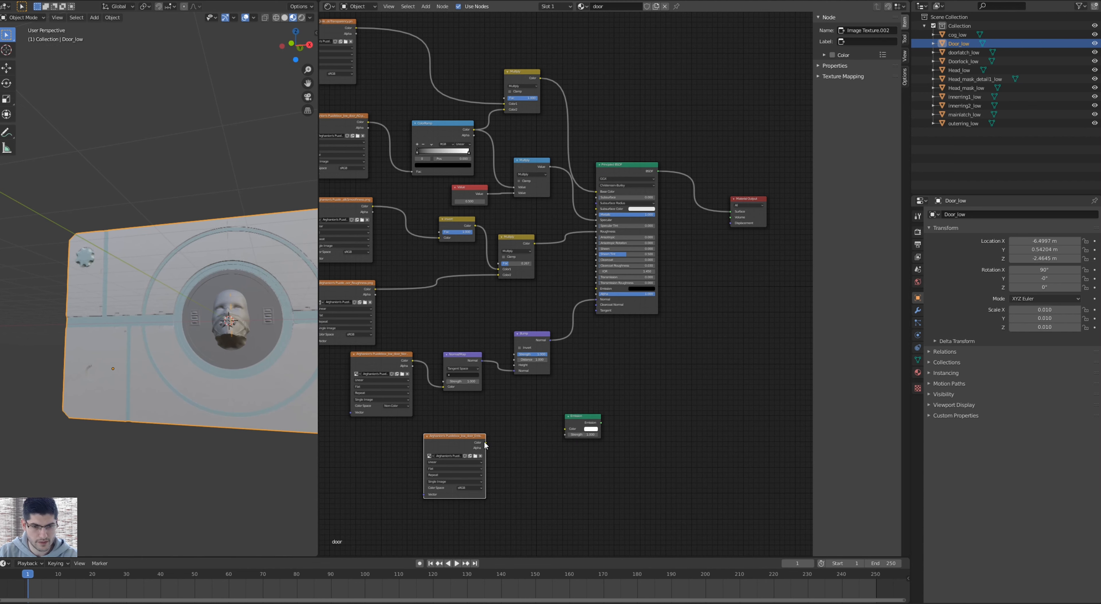
pyautogui.moveTo(486, 442); pyautogui.dragTo(582, 403)
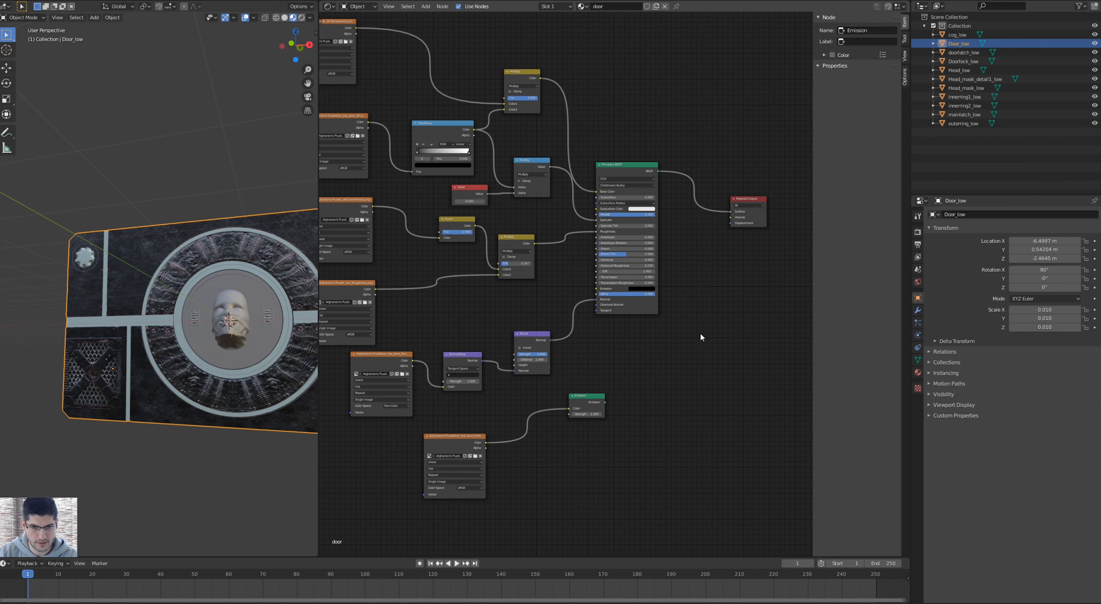
# Combine the Principled BSDF and Emission shaders with an Add Shader node and connect it to the Material Output's Surface.
pyautogui.click(700, 334)
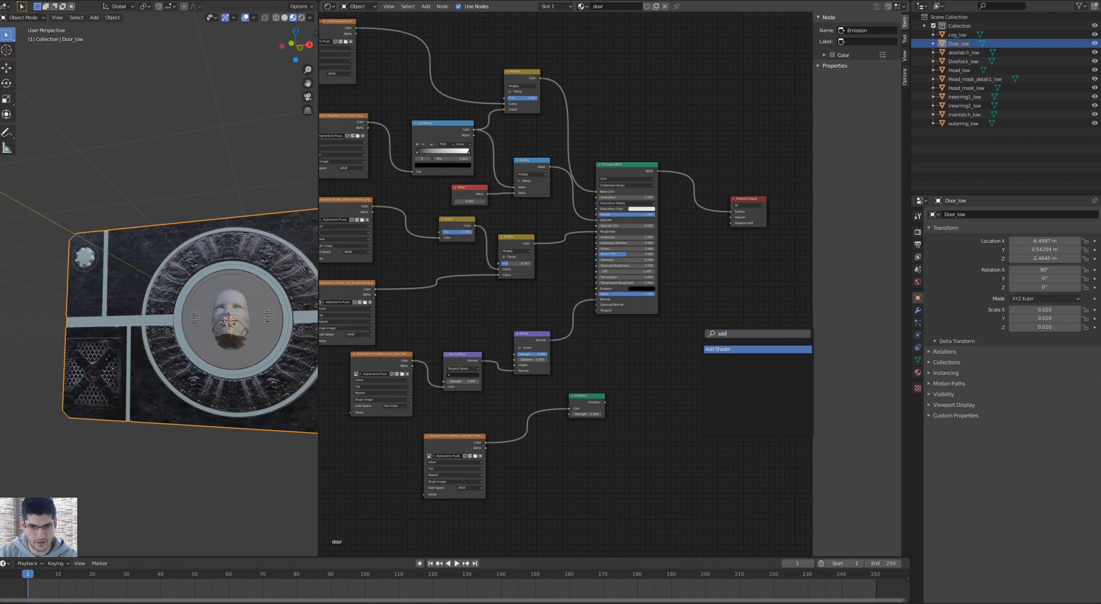
pyautogui.write('add')
pyautogui.press('Return')
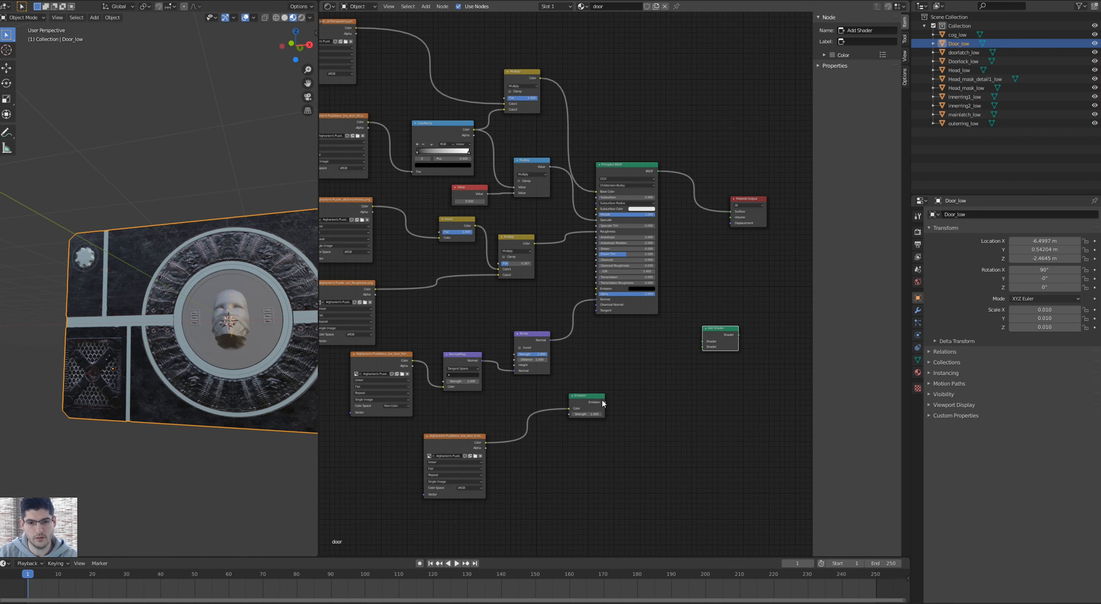
pyautogui.moveTo(696, 351); pyautogui.dragTo(702, 348)
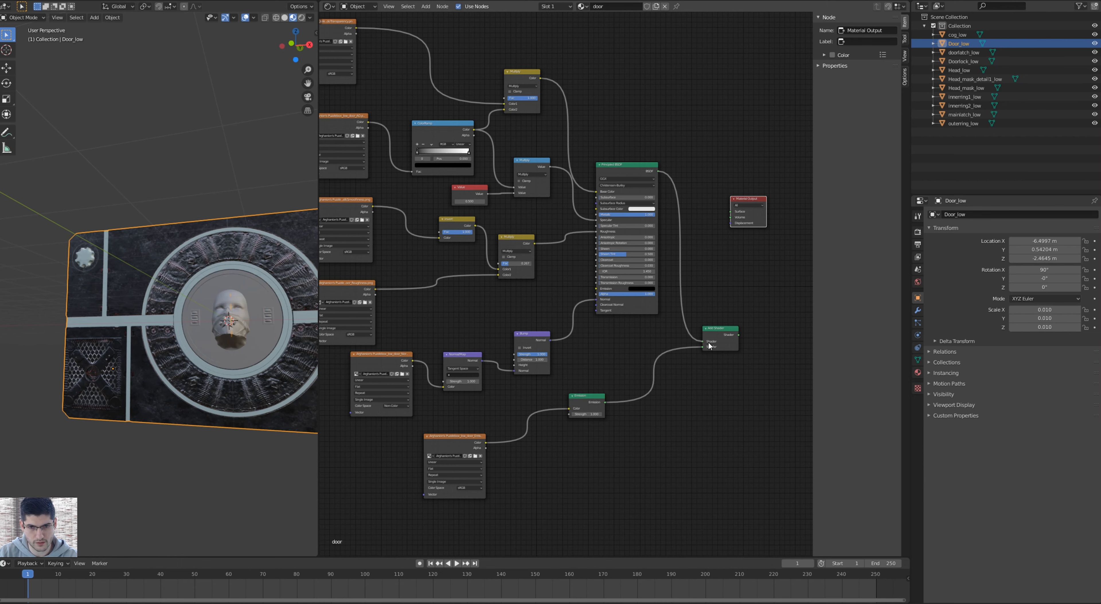
pyautogui.moveTo(735, 335); pyautogui.dragTo(703, 324)
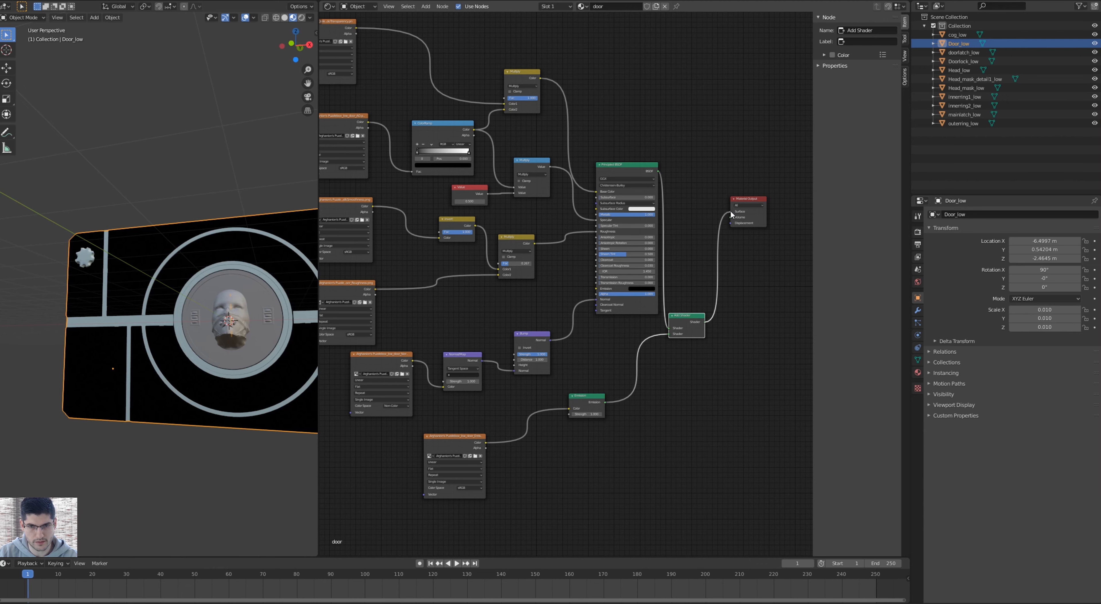
pyautogui.scroll(6, 190, 363)
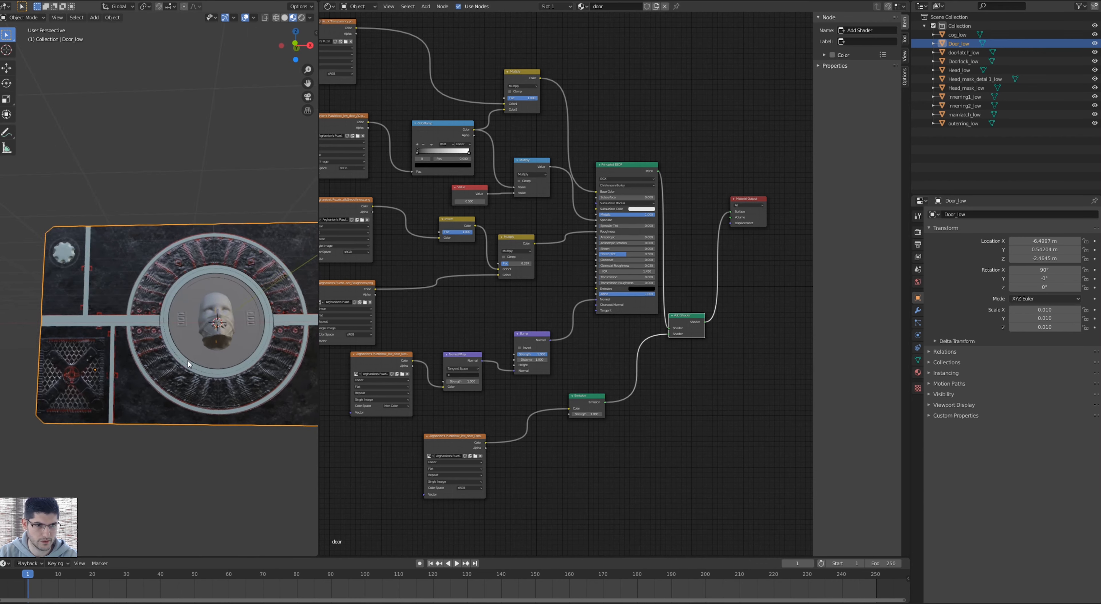
pyautogui.moveTo(140, 347); pyautogui.dragTo(156, 382, button='middle')
pyautogui.scroll(-5, 197, 397)
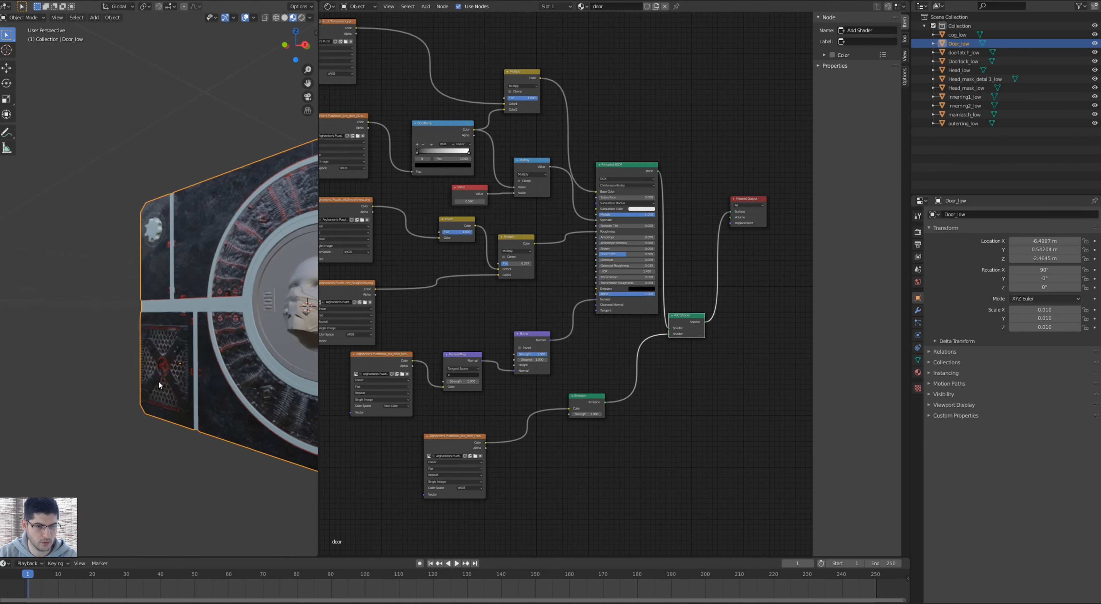
pyautogui.press('KP_1')
pyautogui.press('Home')
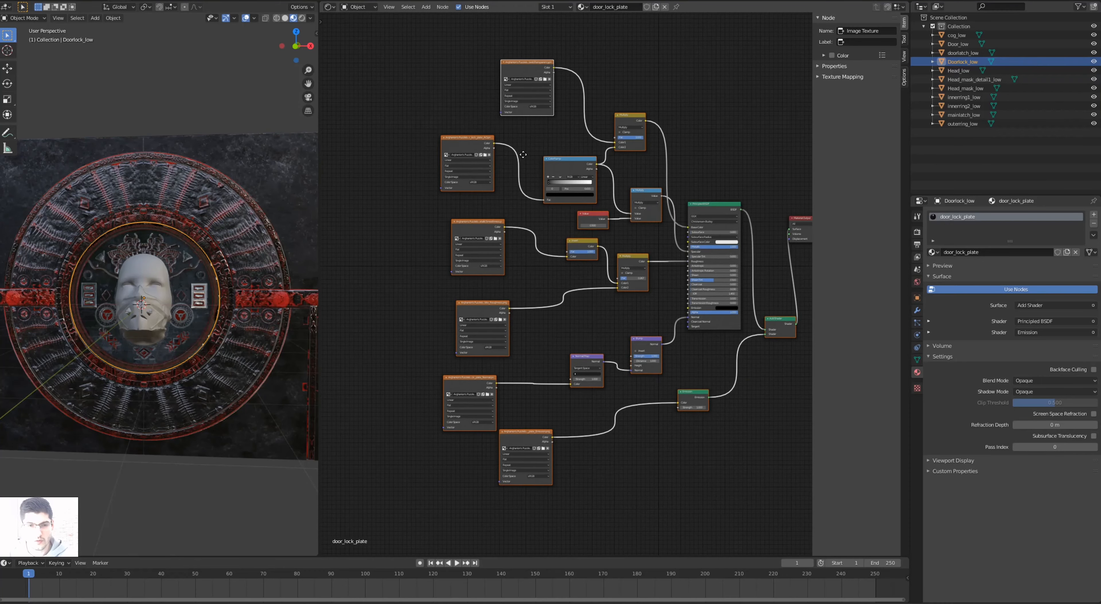
# Copy the door_lock_plate nodes, except Principled BSDF and Material Output, into the head_mask material of Head_low.
pyautogui.scroll(-2, 600, 143)
pyautogui.scroll(1, 570, 193)
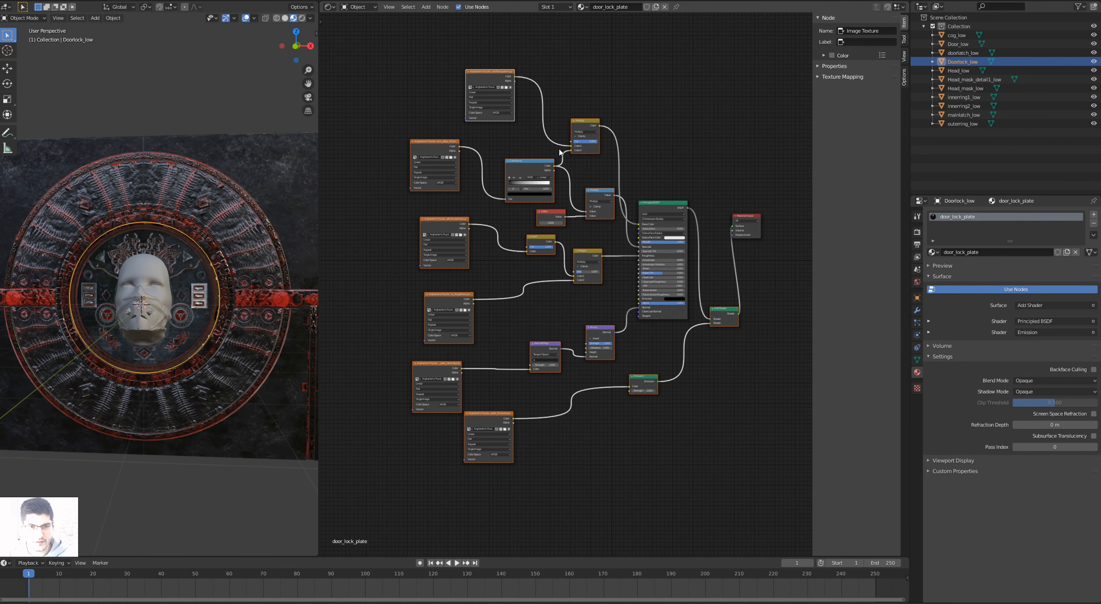
pyautogui.moveTo(628, 59); pyautogui.dragTo(420, 468)
pyautogui.moveTo(181, 259); pyautogui.dragTo(211, 263, button='middle')
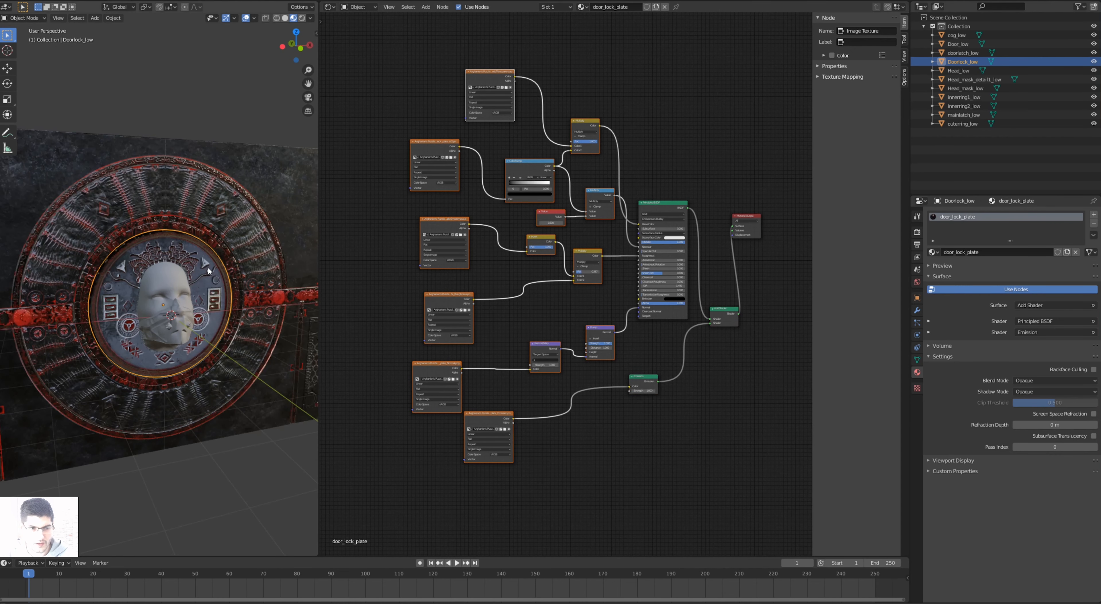
pyautogui.moveTo(620, 50); pyautogui.dragTo(408, 450)
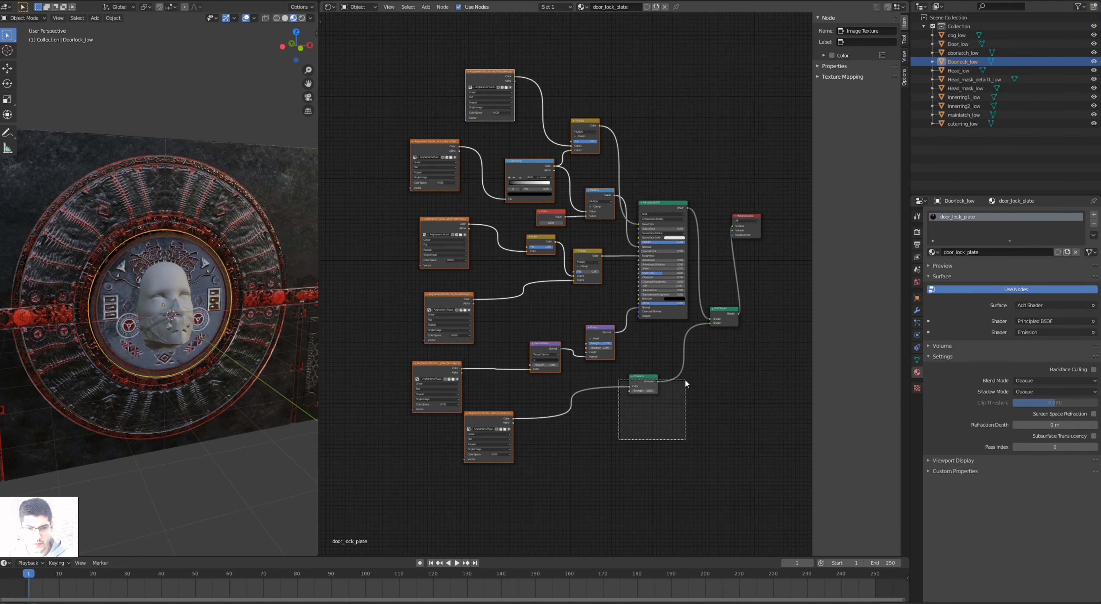
pyautogui.moveTo(685, 379); pyautogui.dragTo(753, 301)
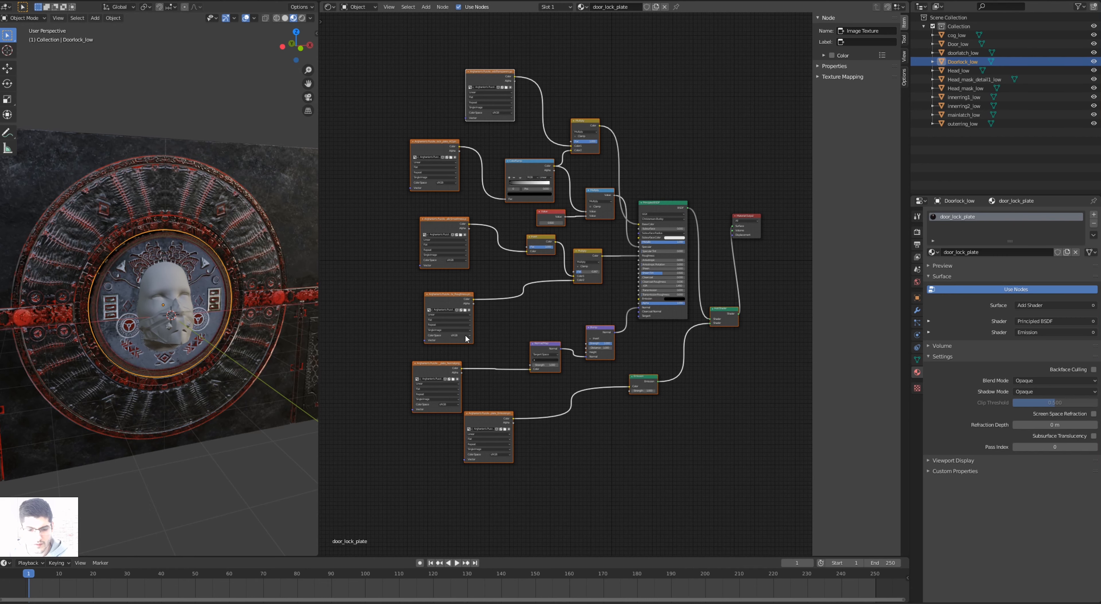
pyautogui.click(967, 71)
pyautogui.scroll(3, 170, 313)
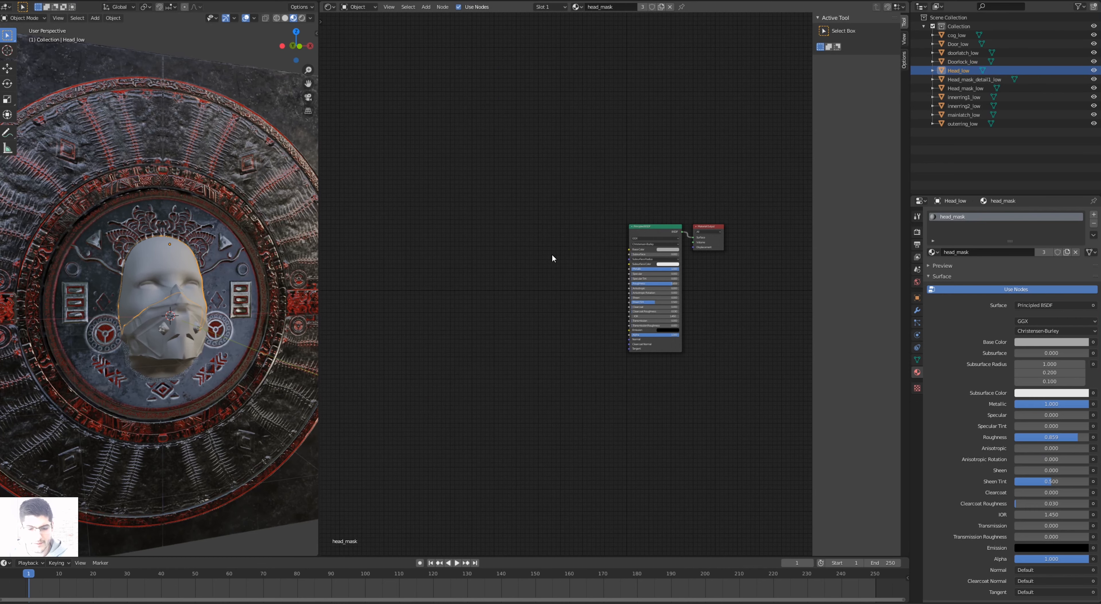
pyautogui.press('g')
pyautogui.click(587, 233)
pyautogui.scroll(2, 586, 234)
pyautogui.moveTo(587, 234); pyautogui.dragTo(581, 203, button='middle')
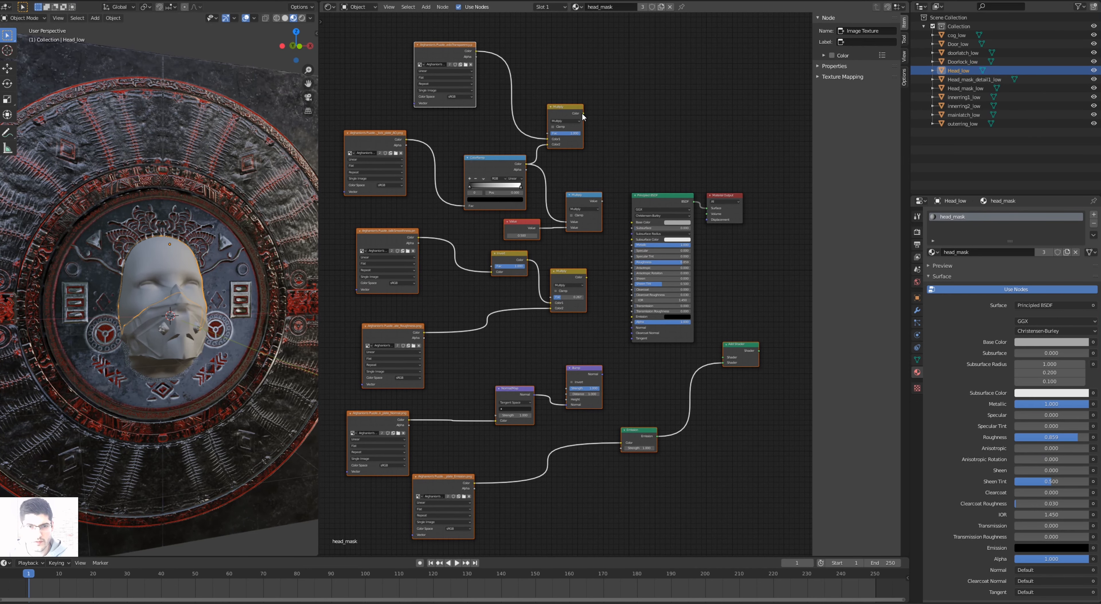
# Link the copied nodes to the Principled BSDF's Base Color, Specular, Roughness and Normal, and route it through Add Shader to the Material Output.
pyautogui.moveTo(633, 225); pyautogui.dragTo(584, 205)
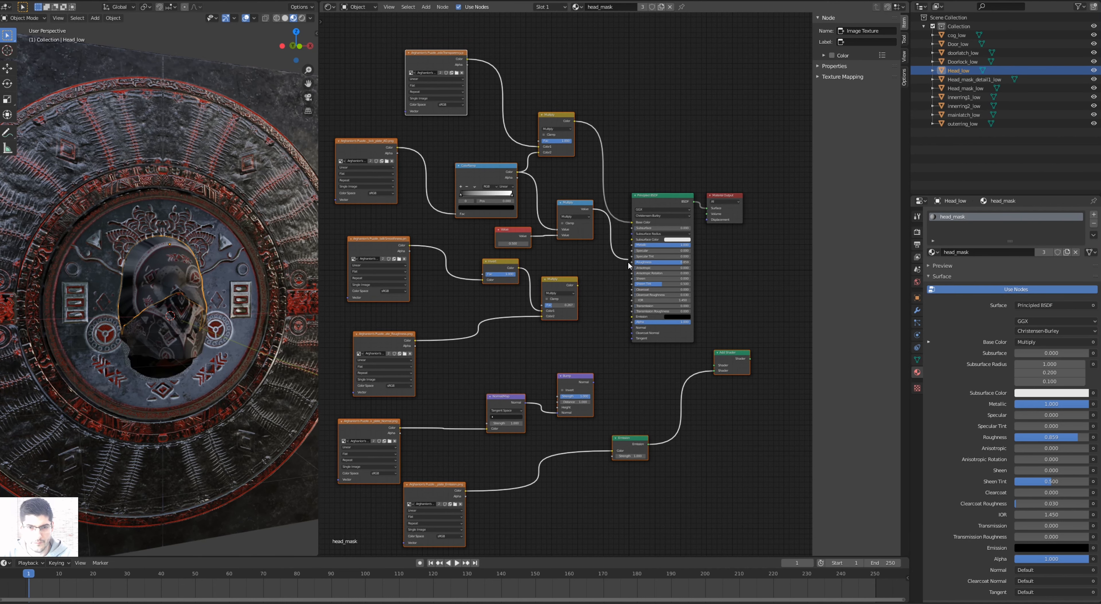
pyautogui.moveTo(629, 255); pyautogui.dragTo(633, 251)
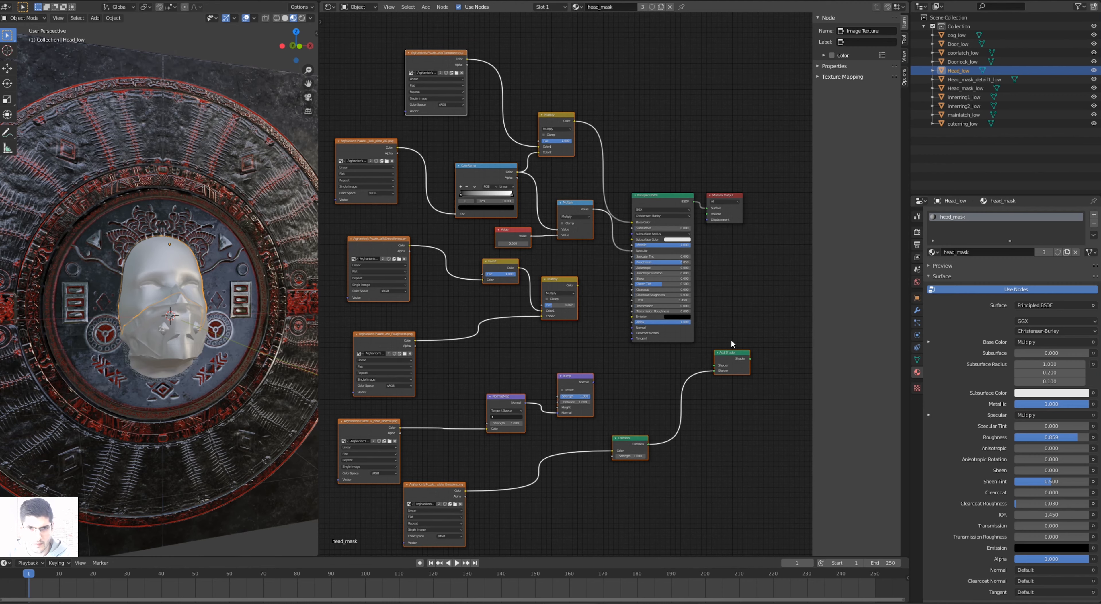
pyautogui.moveTo(724, 197); pyautogui.dragTo(791, 239)
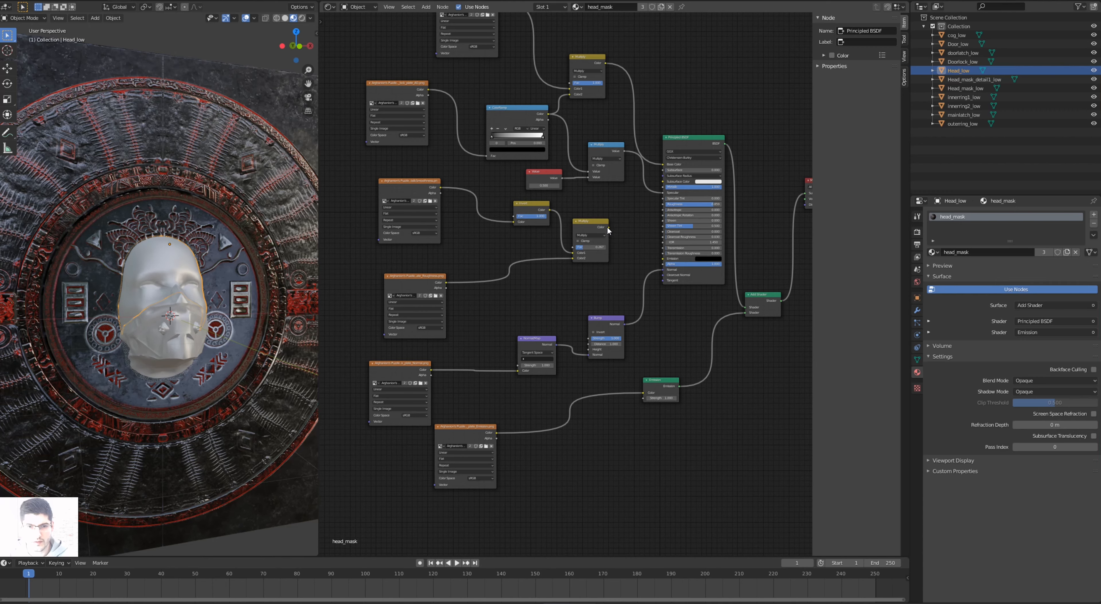
pyautogui.moveTo(607, 226); pyautogui.dragTo(661, 207)
# Delete all six copied door_lock_plate image texture nodes from the head_mask material.
pyautogui.scroll(-2, 484, 320)
pyautogui.moveTo(566, 288); pyautogui.dragTo(602, 295, button='middle')
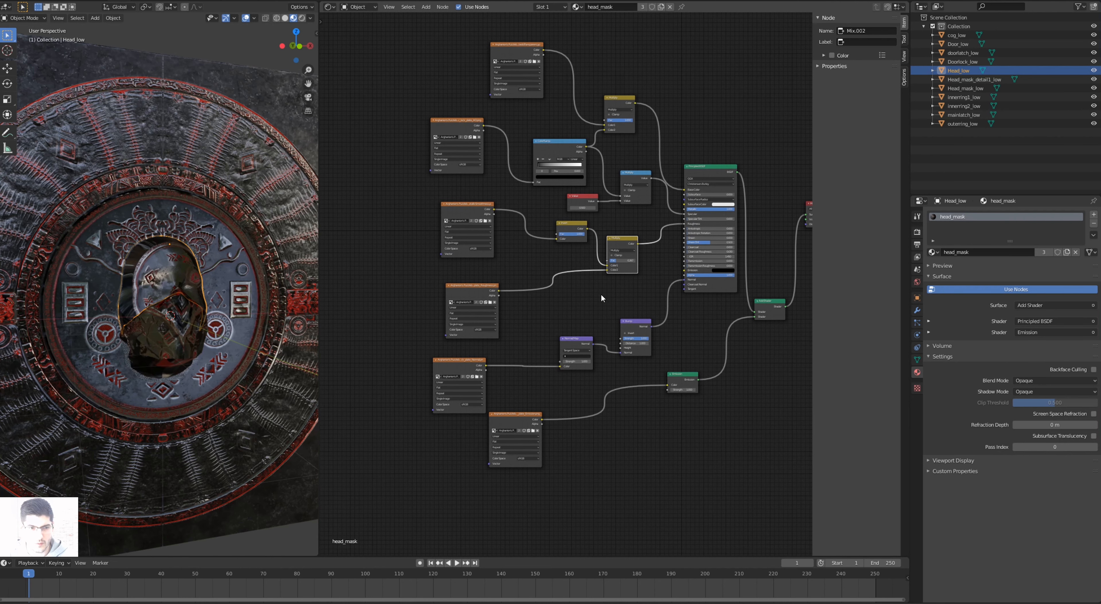
pyautogui.moveTo(357, 485); pyautogui.dragTo(532, 383)
pyautogui.press('x')
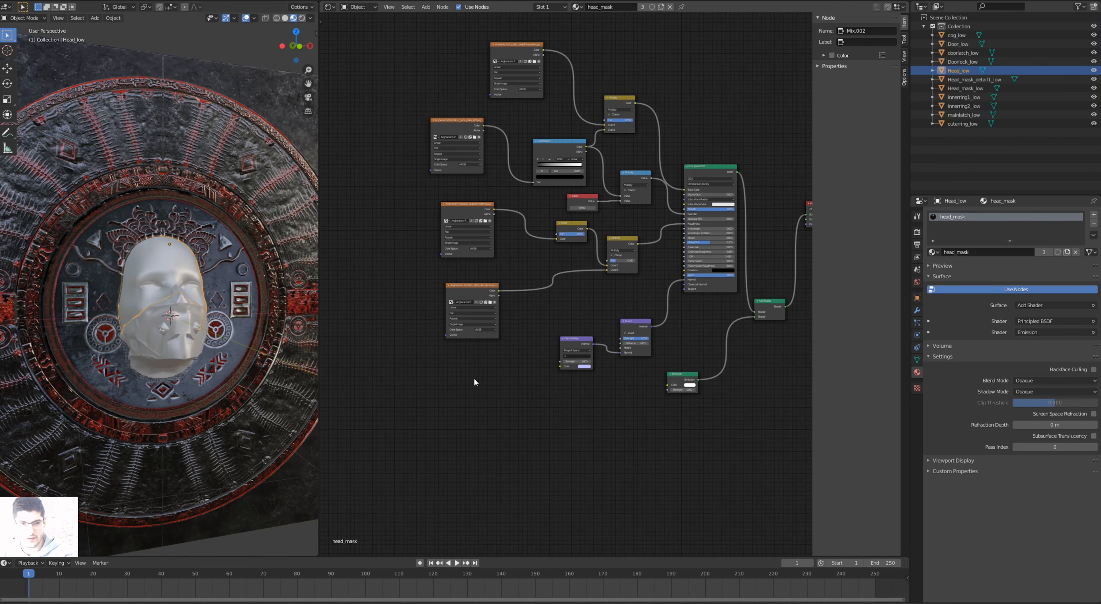
pyautogui.moveTo(457, 402); pyautogui.dragTo(447, 133)
pyautogui.press('x')
pyautogui.click(513, 92)
pyautogui.press('x')
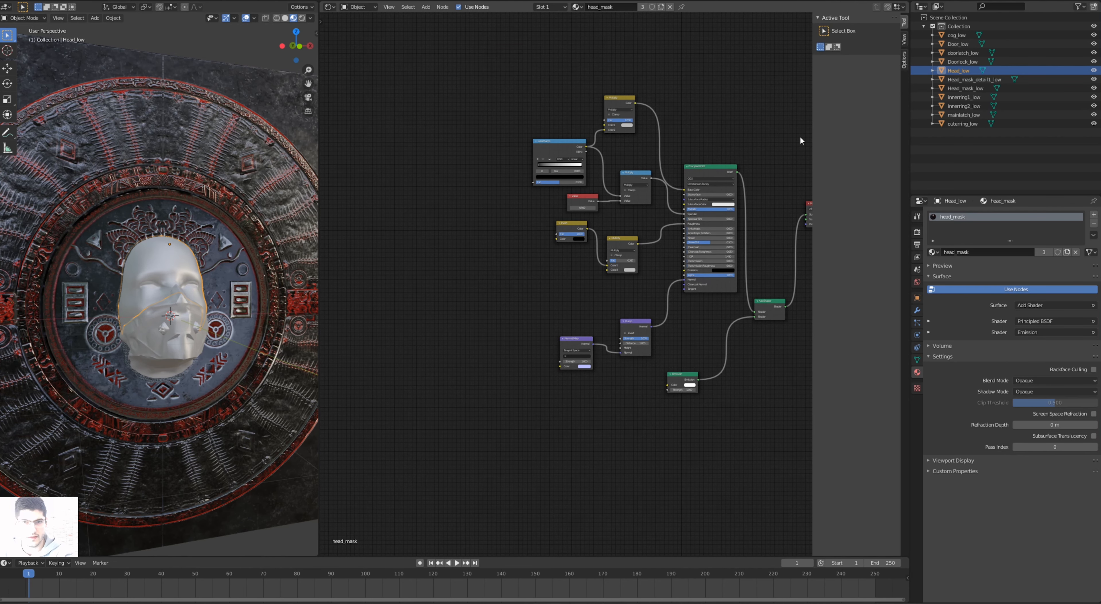
# Bring the head_mask AlbedoTransparency, AO, MetallicSmoothness, Roughness, Emission and Normal images from the Texture Set 2 folder into the head_mask material.
pyautogui.hotkey('alt', 'Tab')
pyautogui.hotkey('alt', 'Tab')
pyautogui.hotkey('alt', 'Tab')
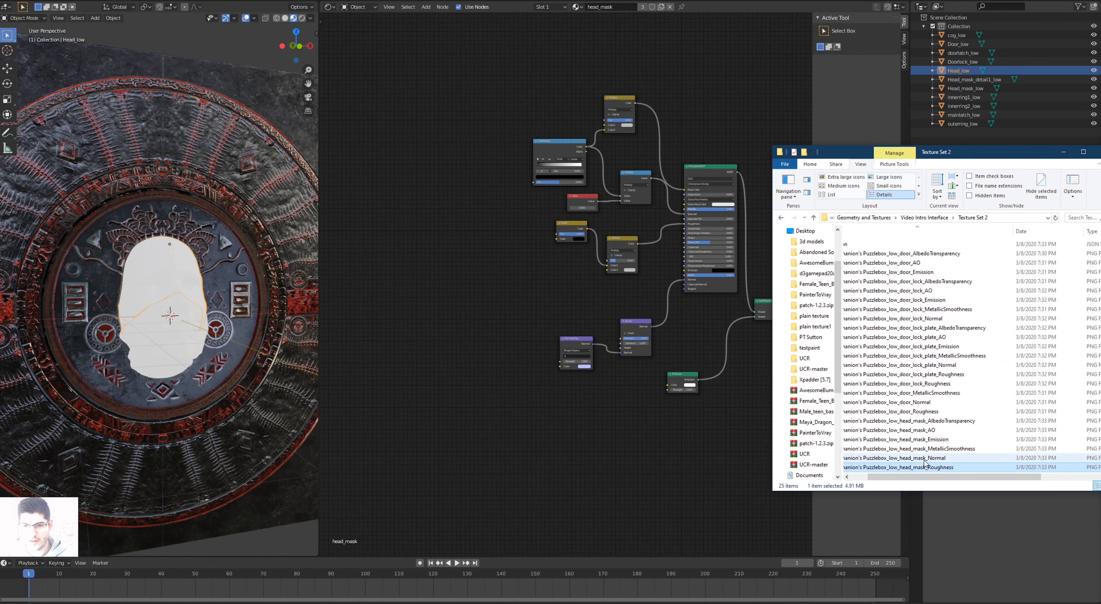
pyautogui.click(938, 421)
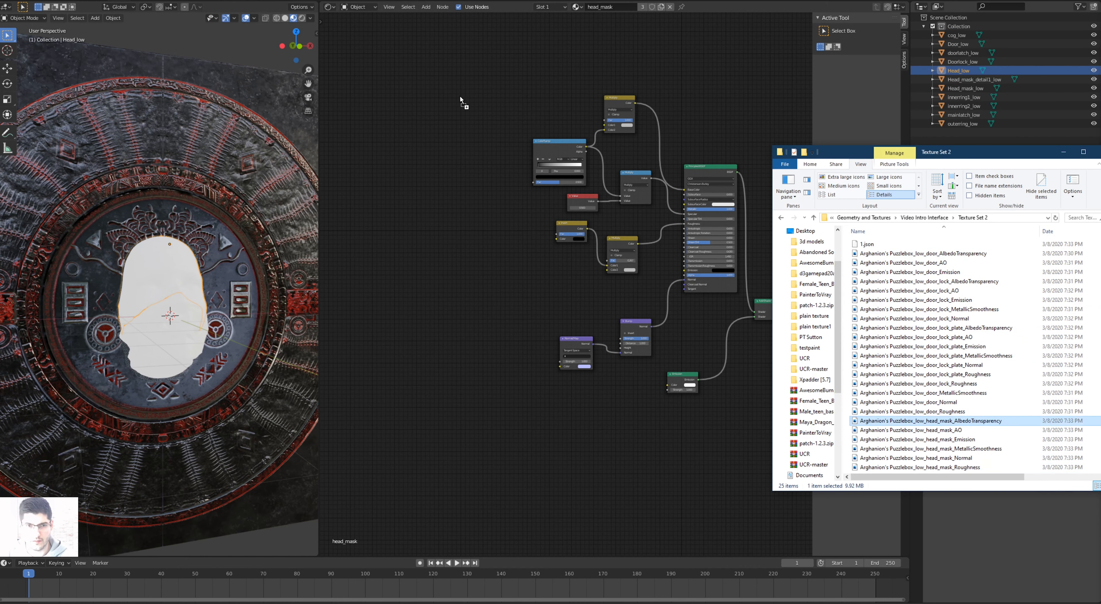
pyautogui.moveTo(461, 100); pyautogui.dragTo(461, 101)
pyautogui.moveTo(910, 430); pyautogui.dragTo(446, 192)
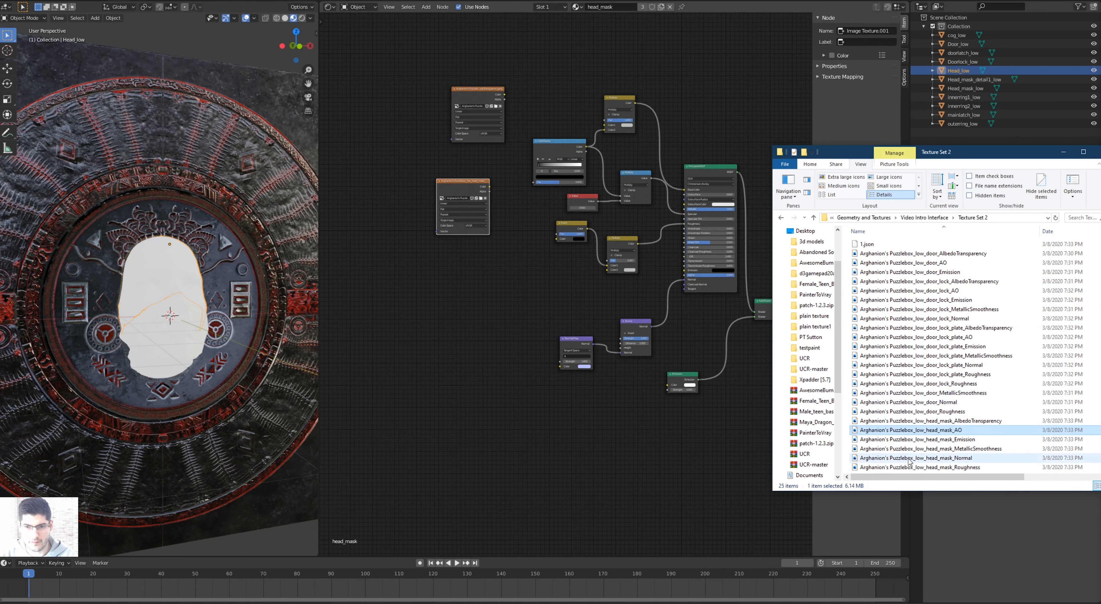
pyautogui.moveTo(943, 443); pyautogui.dragTo(465, 262)
pyautogui.moveTo(932, 467); pyautogui.dragTo(449, 345)
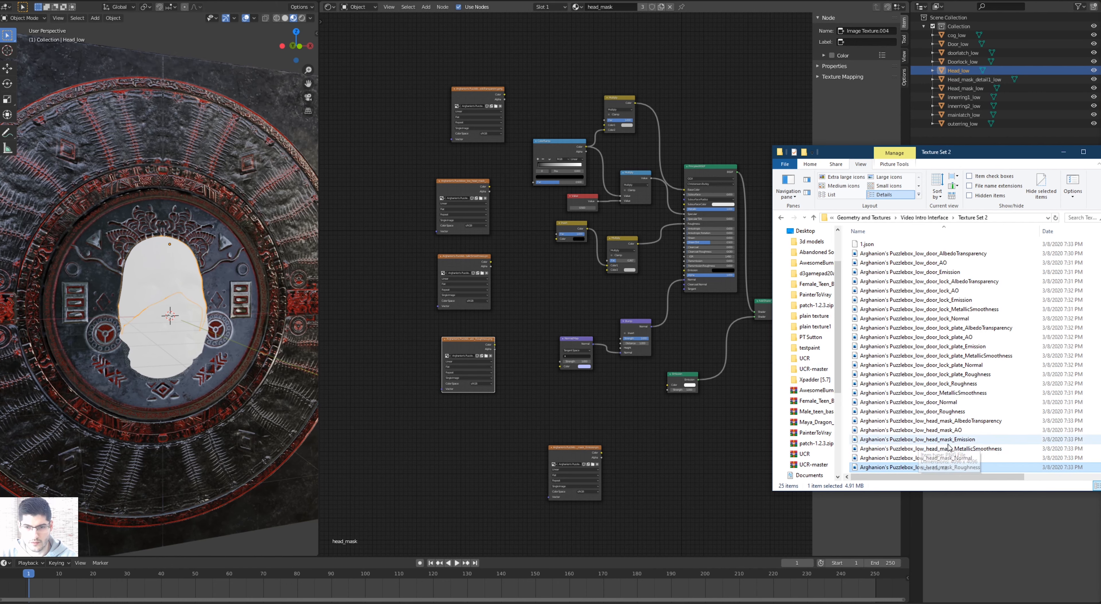
pyautogui.moveTo(946, 458); pyautogui.dragTo(397, 447)
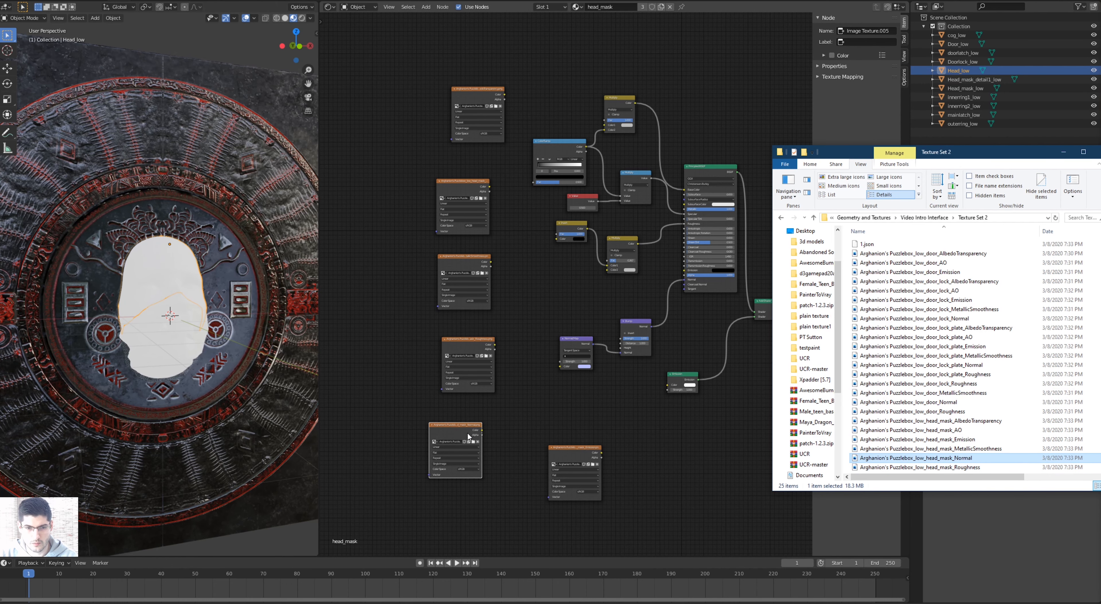
# Link the normal image to the Normal Map, the roughness image to the roughness mix node, and the MetallicSmoothness image to the Invert node.
pyautogui.click(483, 430)
pyautogui.moveTo(555, 373); pyautogui.dragTo(559, 366)
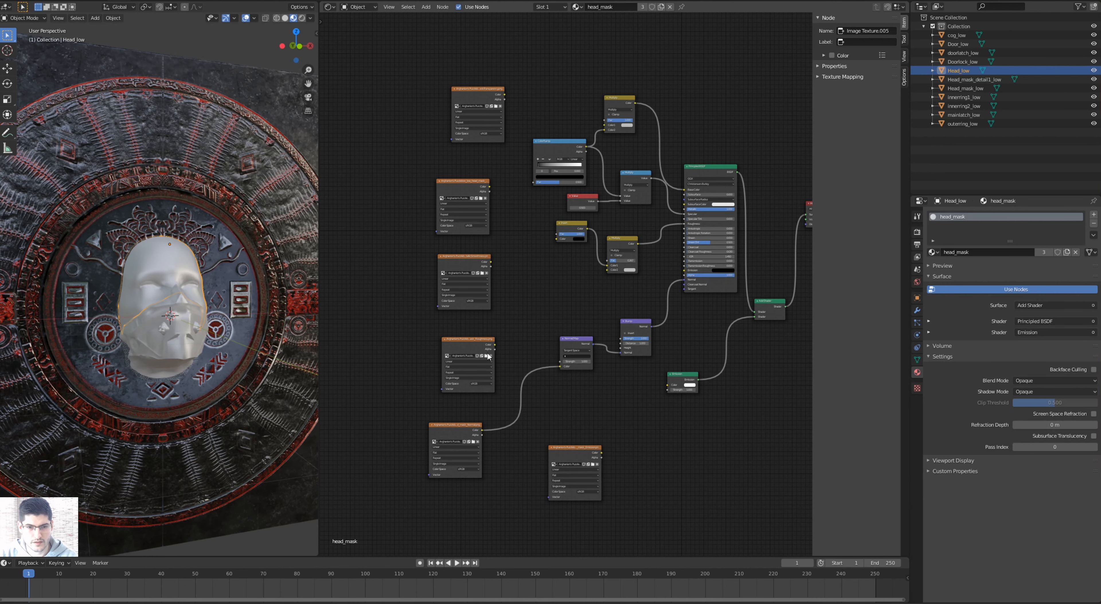
pyautogui.moveTo(494, 344); pyautogui.dragTo(607, 270)
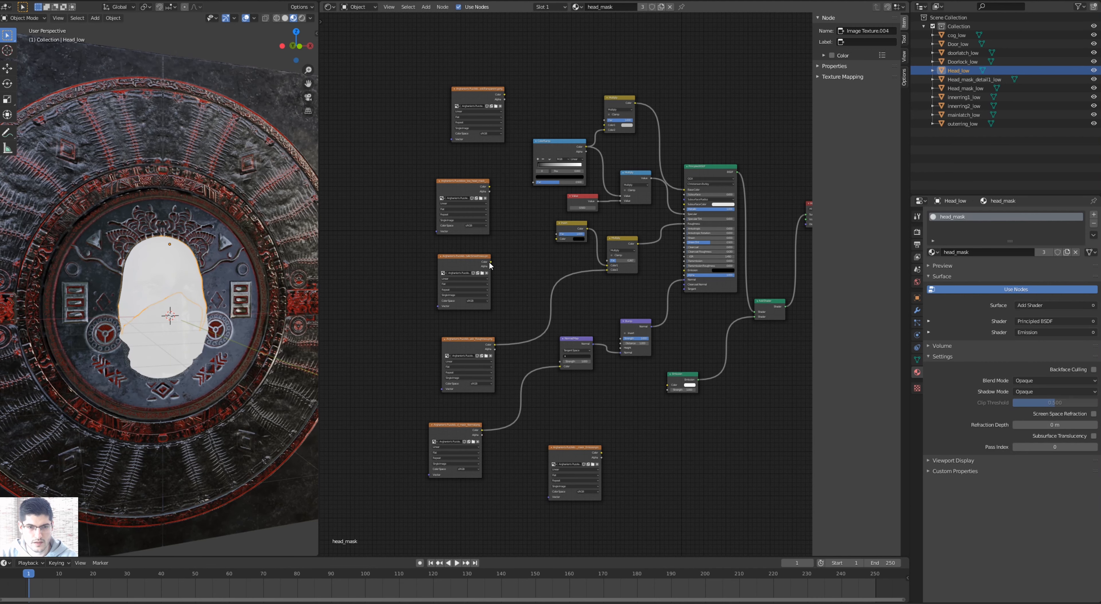
pyautogui.moveTo(555, 242); pyautogui.dragTo(557, 239)
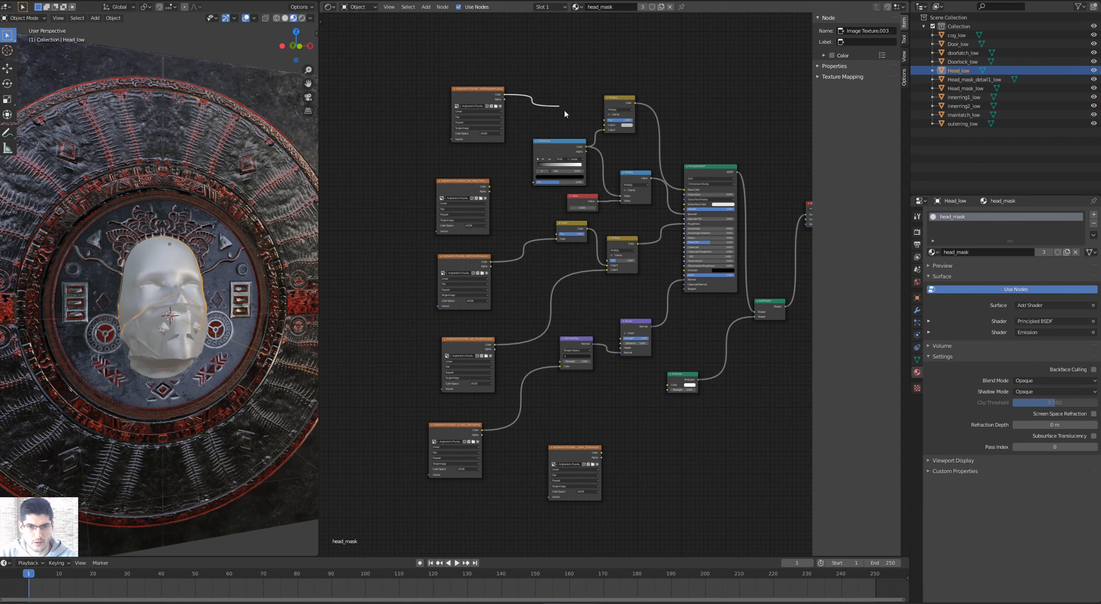
# Link the albedo image to the base color mix node, the AO image to the ColorRamp, and the emission image to the Emission shader.
pyautogui.moveTo(597, 136); pyautogui.dragTo(603, 131)
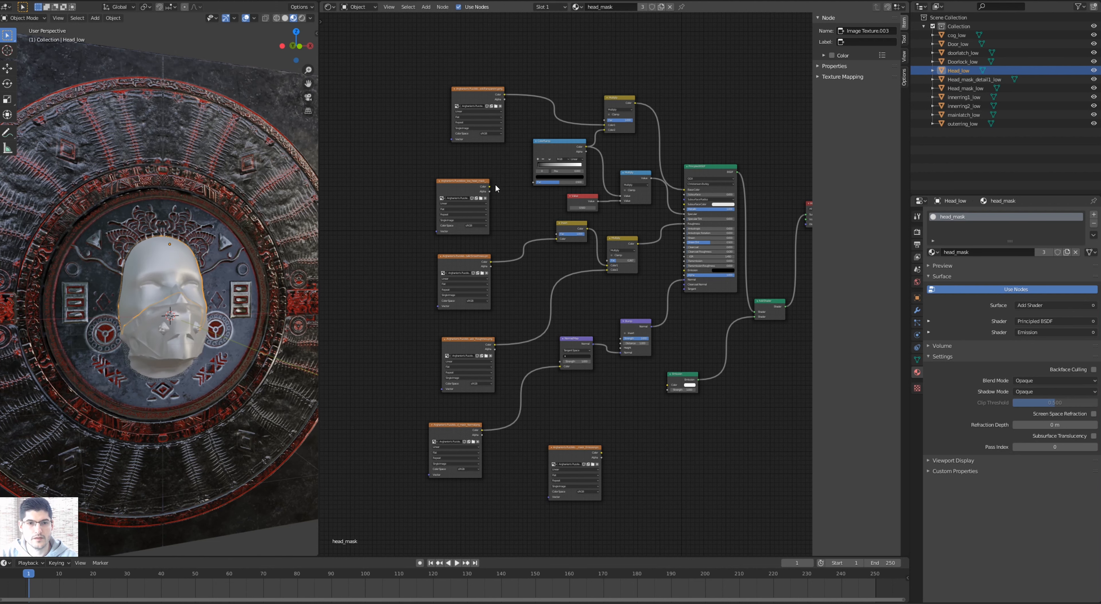
pyautogui.moveTo(533, 181); pyautogui.dragTo(539, 183)
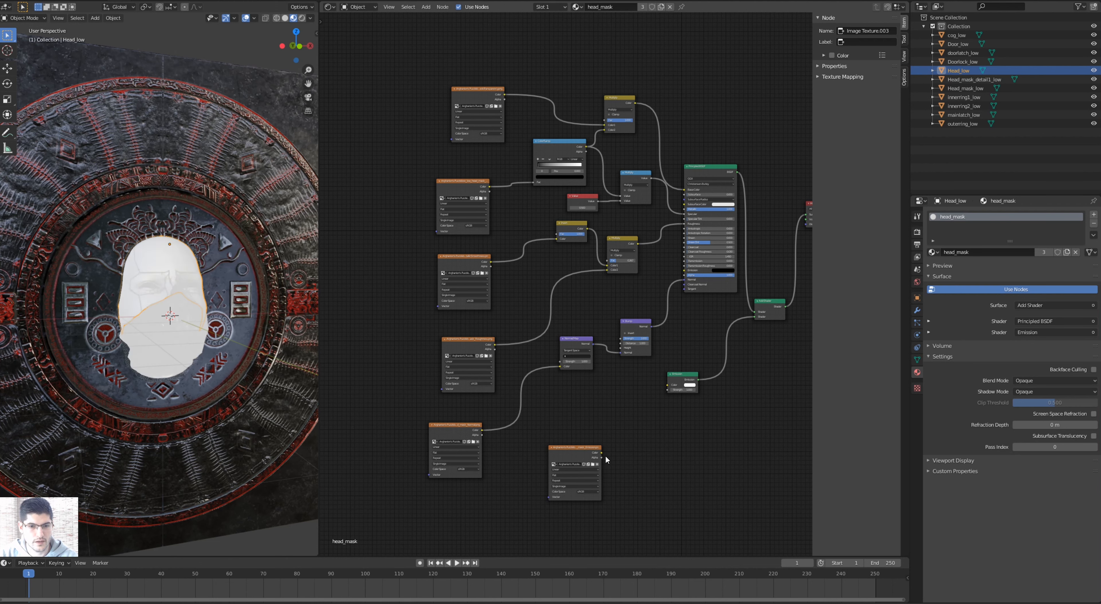
pyautogui.moveTo(602, 453); pyautogui.dragTo(627, 444)
pyautogui.moveTo(664, 390); pyautogui.dragTo(661, 384)
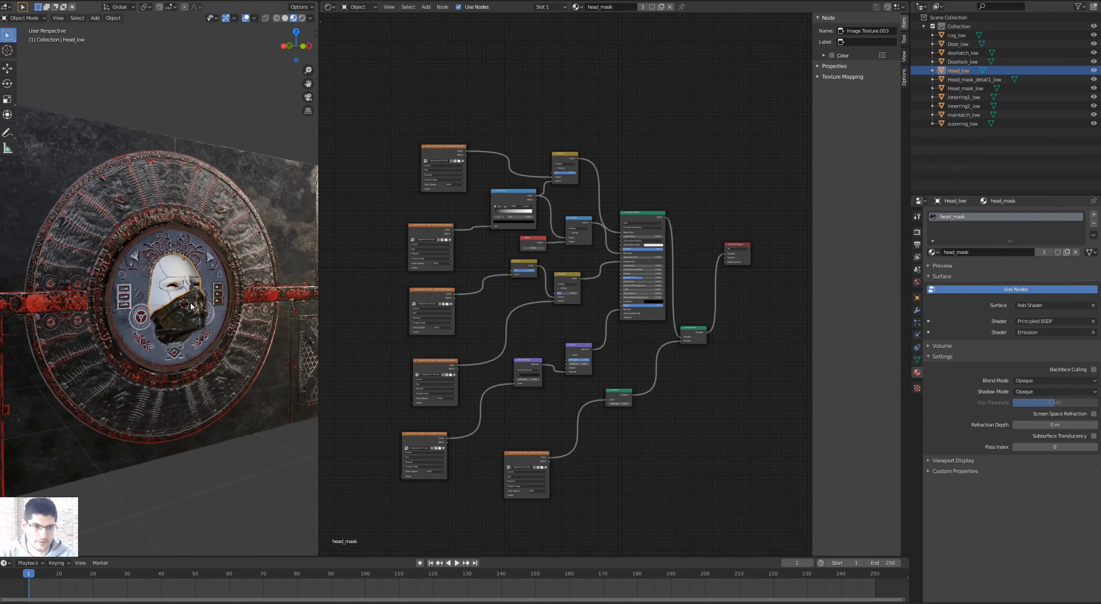
pyautogui.scroll(-3, 192, 307)
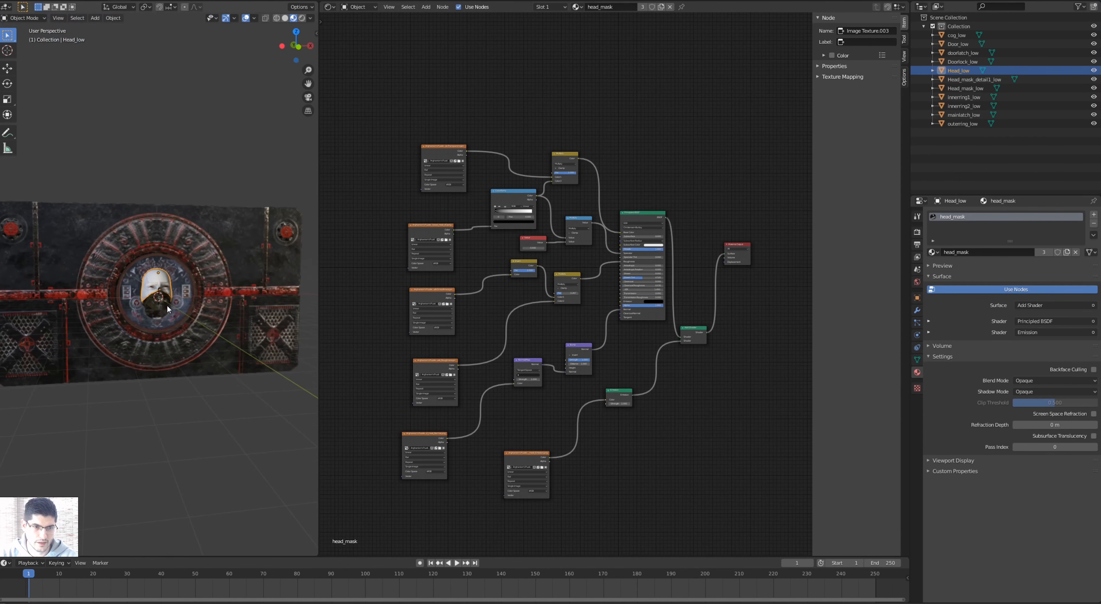
pyautogui.moveTo(166, 305); pyautogui.dragTo(123, 276, button='middle')
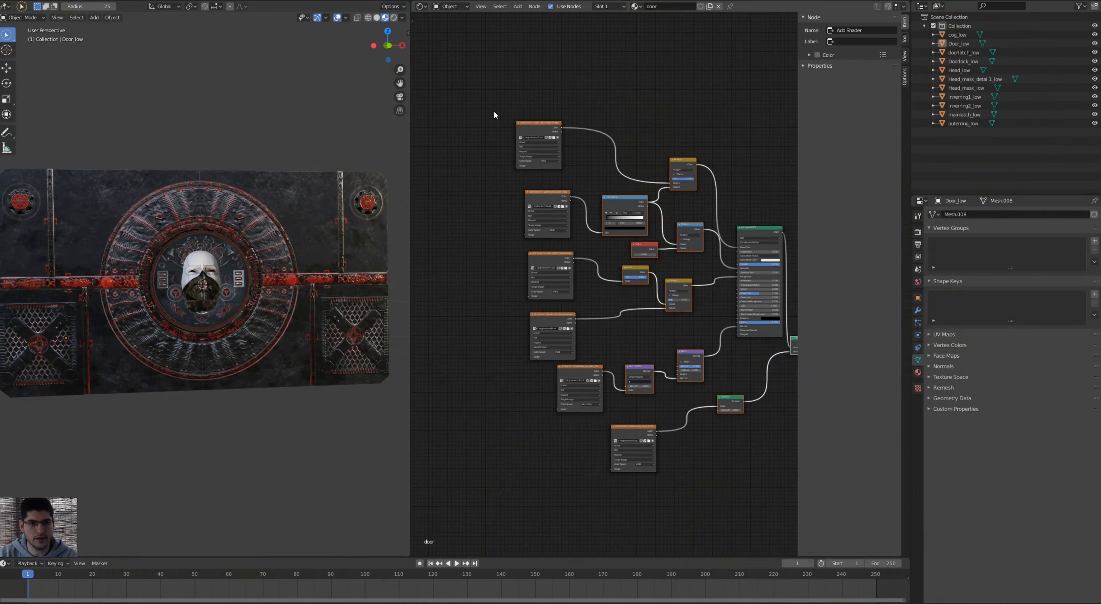
# Turn the Shader Editor area into a second 3D Viewport and display it with Rendered shading.
pyautogui.click(419, 7)
pyautogui.click(420, 8)
pyautogui.click(420, 8)
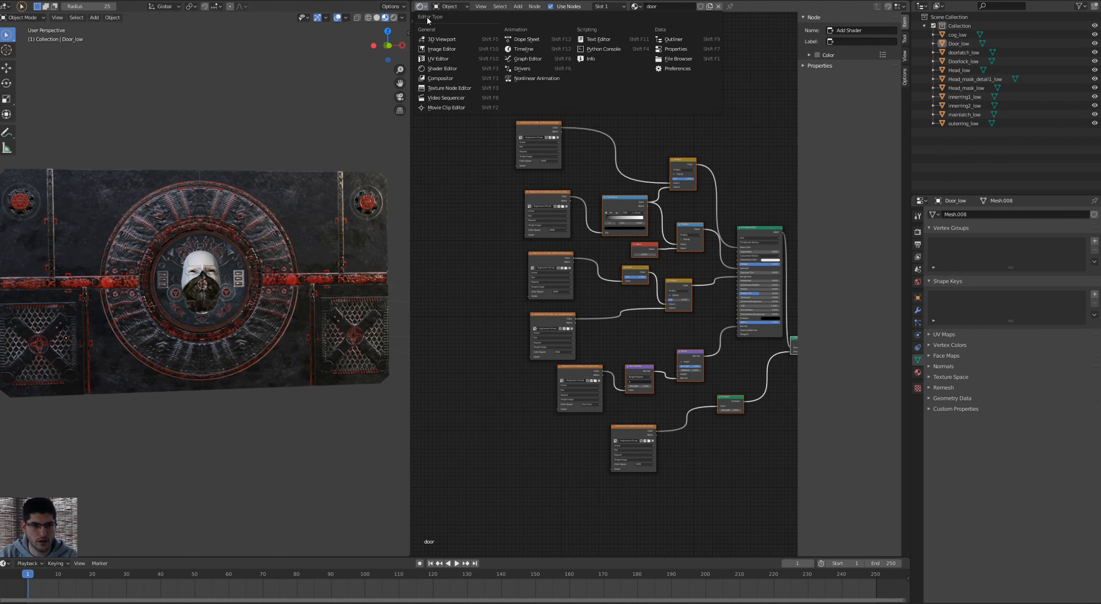
pyautogui.click(436, 39)
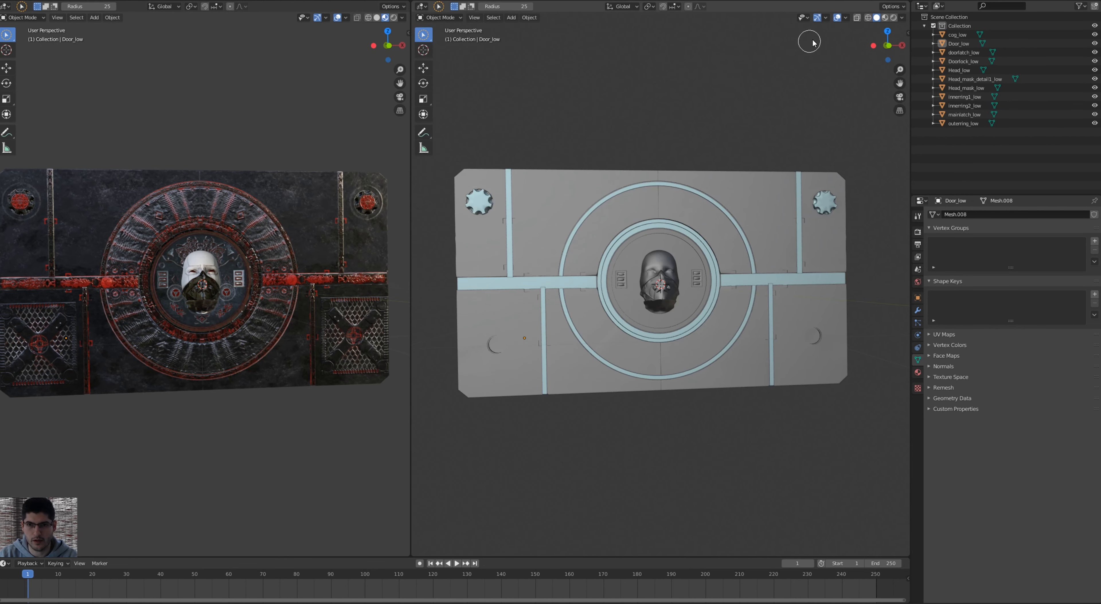
pyautogui.click(894, 18)
pyautogui.moveTo(666, 205)
pyautogui.mouseDown(button='middle')
pyautogui.moveTo(704, 176)
pyautogui.moveTo(730, 199)
pyautogui.moveTo(748, 165)
pyautogui.mouseUp(button='middle')
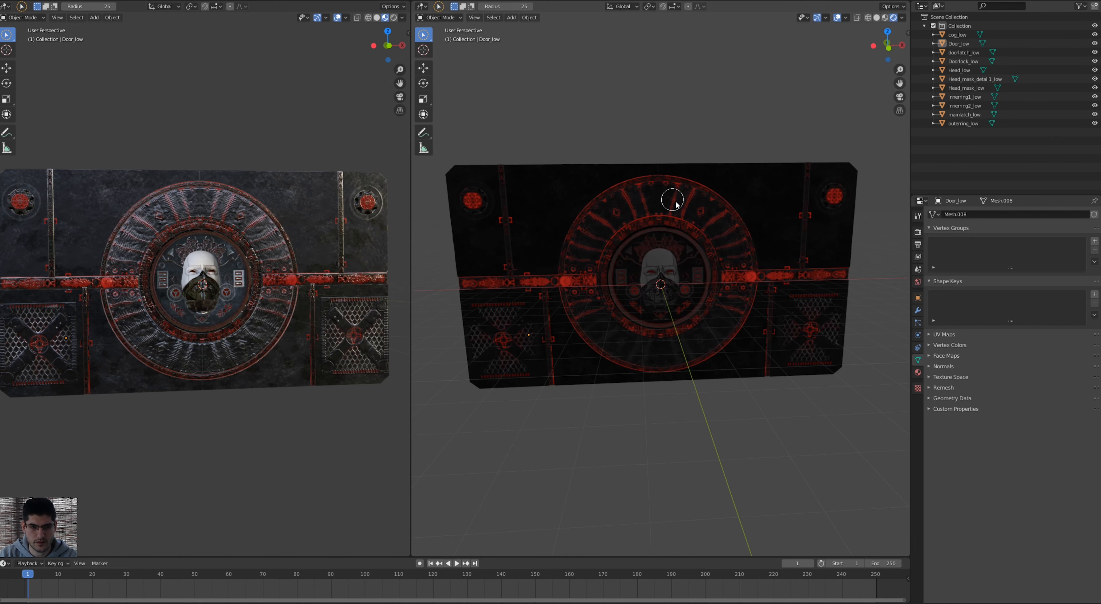
# Widen the Material Preview viewport showing the whole door beside the rendered viewport.
pyautogui.moveTo(234, 159); pyautogui.dragTo(284, 80, button='middle')
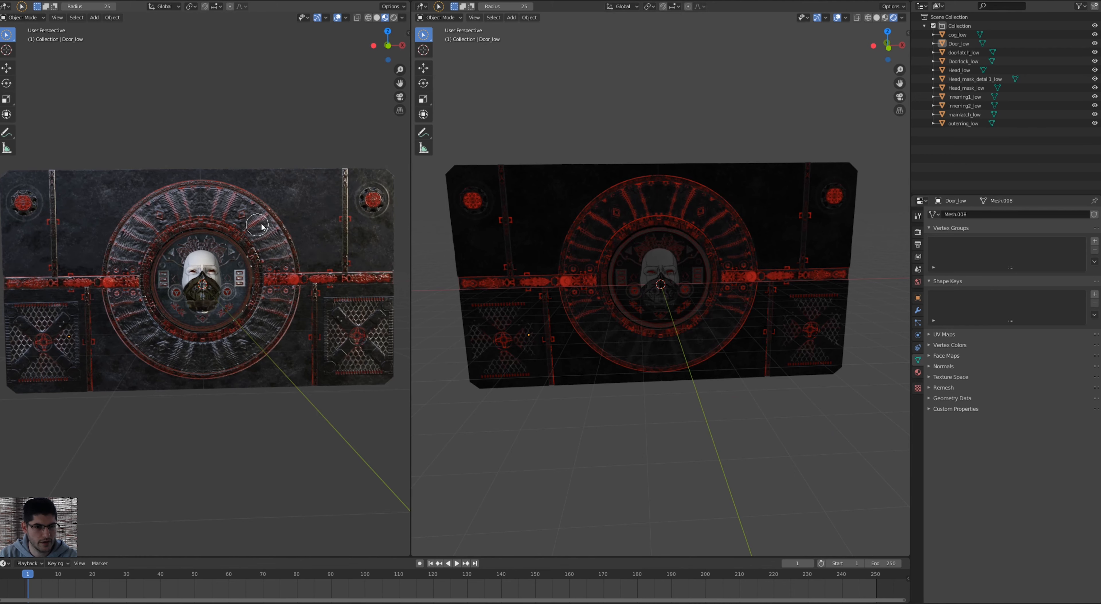
pyautogui.scroll(-2, 196, 155)
pyautogui.moveTo(176, 223)
pyautogui.mouseDown(button='middle')
pyautogui.moveTo(158, 202)
pyautogui.moveTo(175, 210)
pyautogui.mouseUp(button='middle')
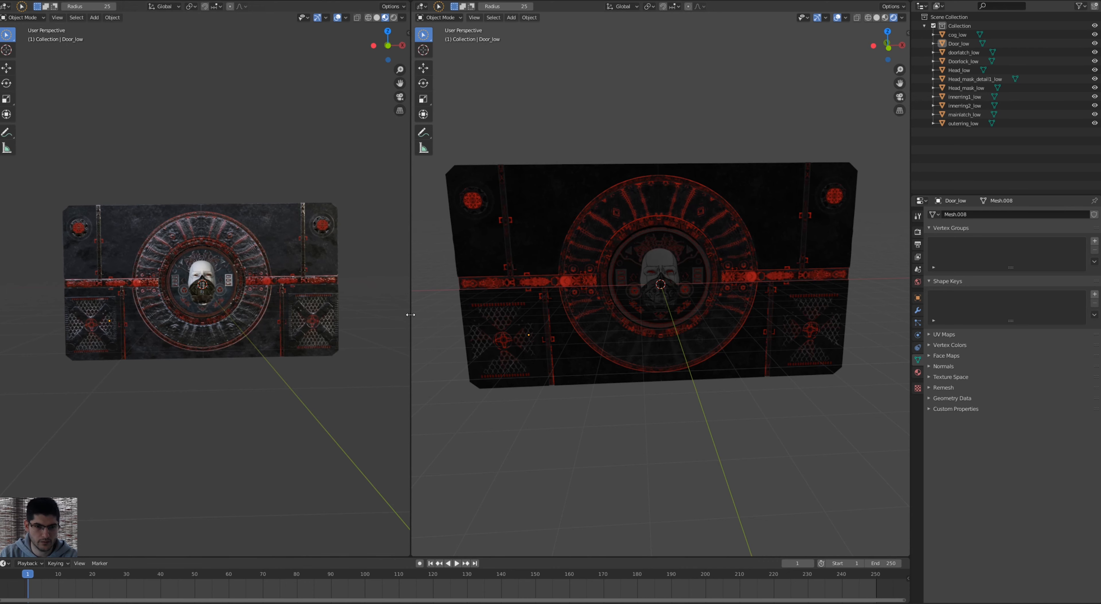
pyautogui.moveTo(409, 323); pyautogui.dragTo(517, 320)
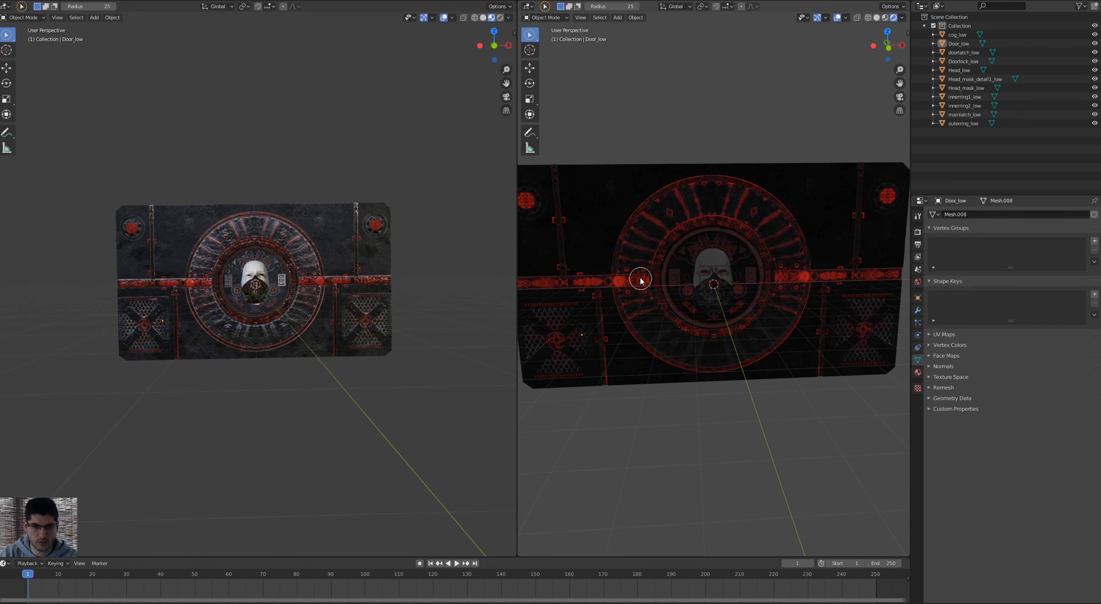
# Add a Sun light at the centre of the door scene.
pyautogui.moveTo(711, 255); pyautogui.dragTo(780, 285, button='middle')
pyautogui.press('KP_5')
pyautogui.press('KP_3')
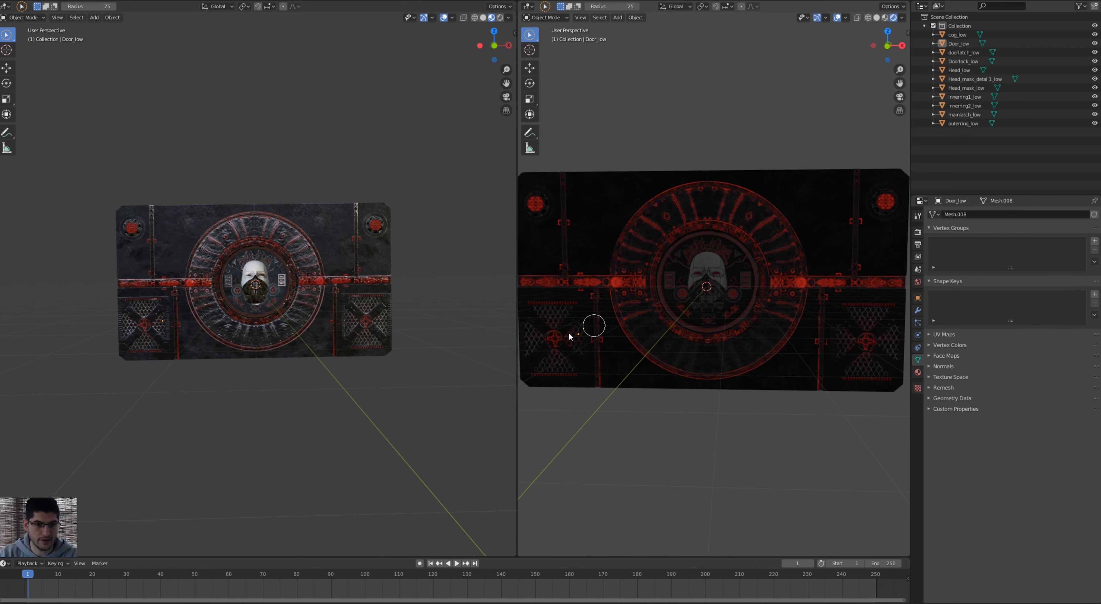
pyautogui.moveTo(401, 230)
pyautogui.mouseDown(button='middle')
pyautogui.moveTo(383, 231)
pyautogui.moveTo(408, 233)
pyautogui.mouseUp(button='middle')
pyautogui.moveTo(731, 226); pyautogui.dragTo(713, 178, button='middle')
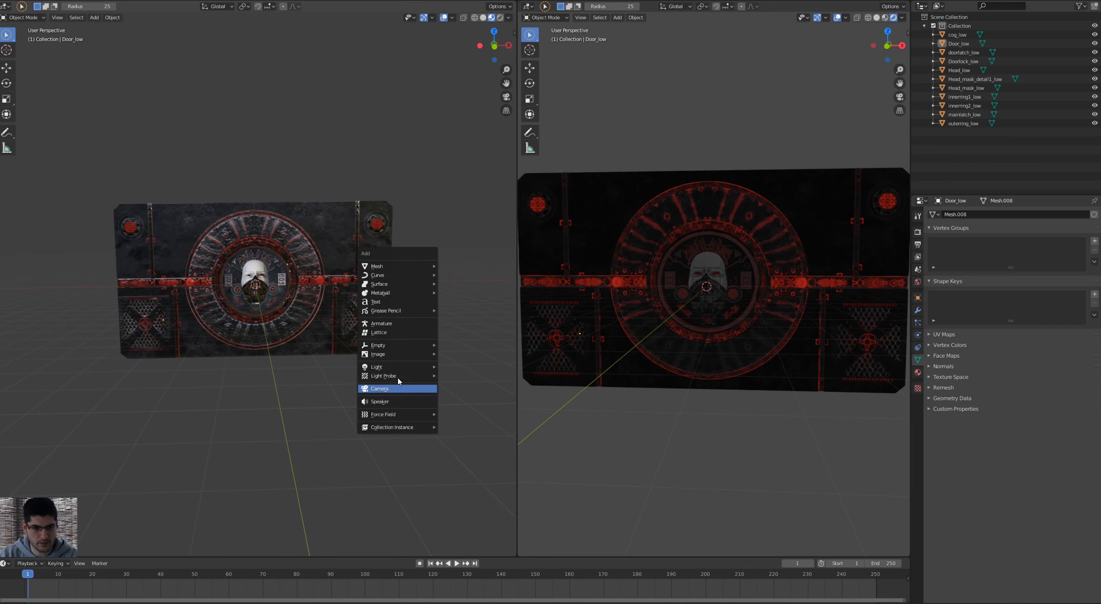
pyautogui.moveTo(392, 368)
pyautogui.click(458, 379)
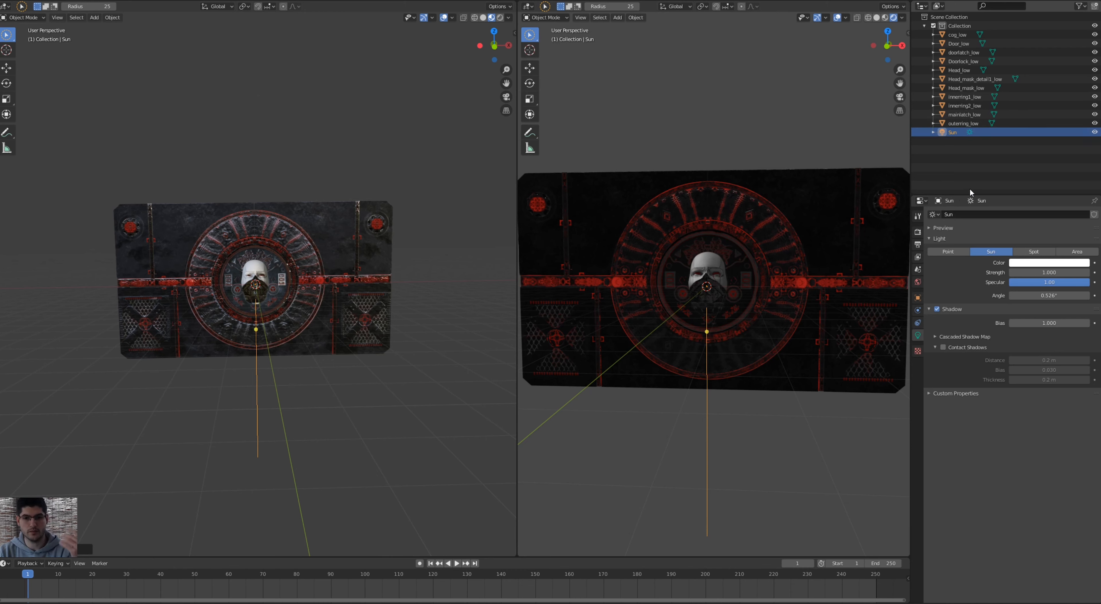
# Turn off the Sun light's shadow, raise its strength and set its angle to 80°.
pyautogui.scroll(-1, 763, 288)
pyautogui.moveTo(752, 289); pyautogui.dragTo(764, 289, button='middle')
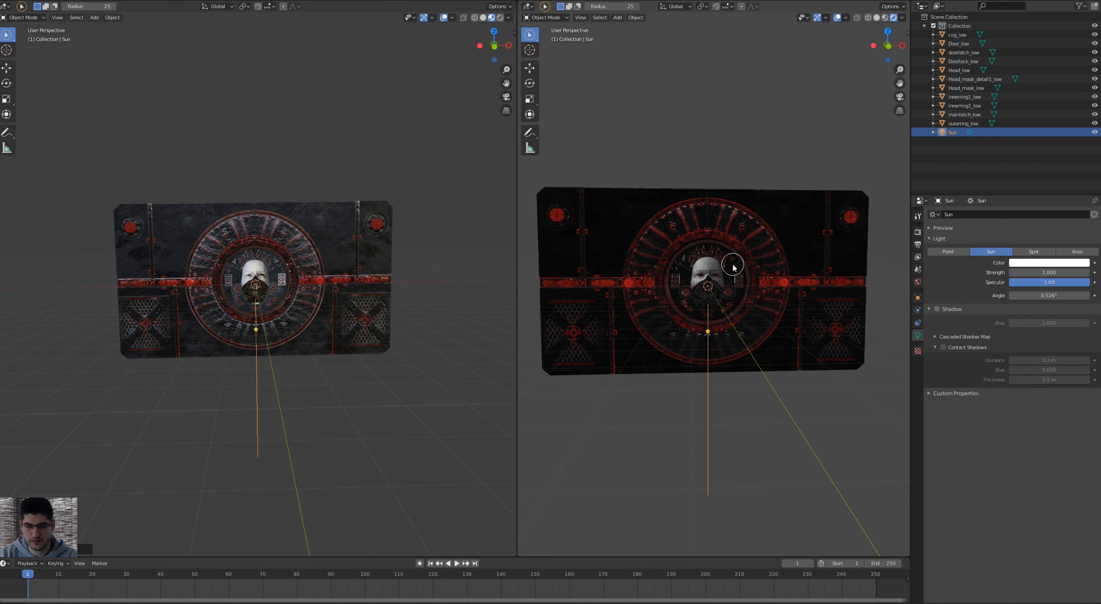
pyautogui.scroll(3, 734, 266)
pyautogui.scroll(-2, 740, 270)
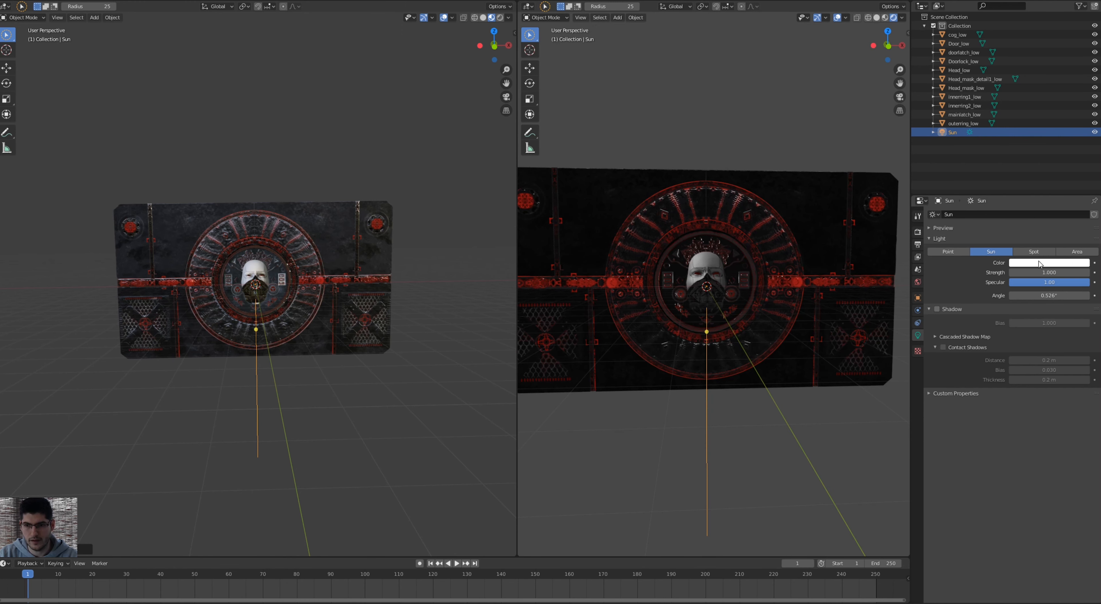
pyautogui.moveTo(1048, 273); pyautogui.dragTo(1081, 272)
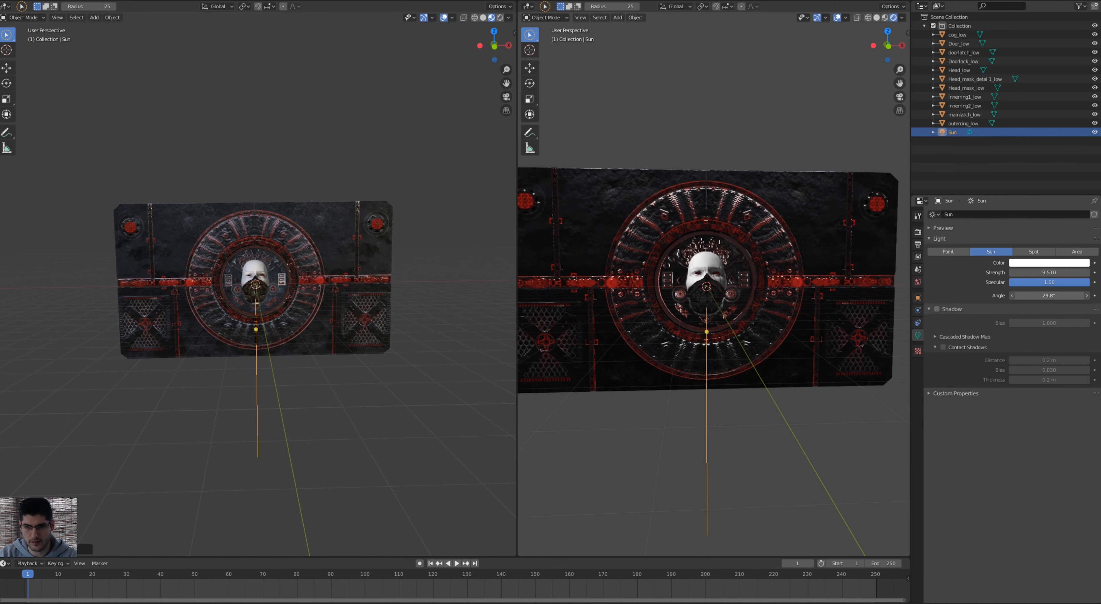
pyautogui.moveTo(1049, 295)
pyautogui.mouseDown()
pyautogui.moveTo(1077, 295)
pyautogui.moveTo(1065, 295)
pyautogui.mouseUp()
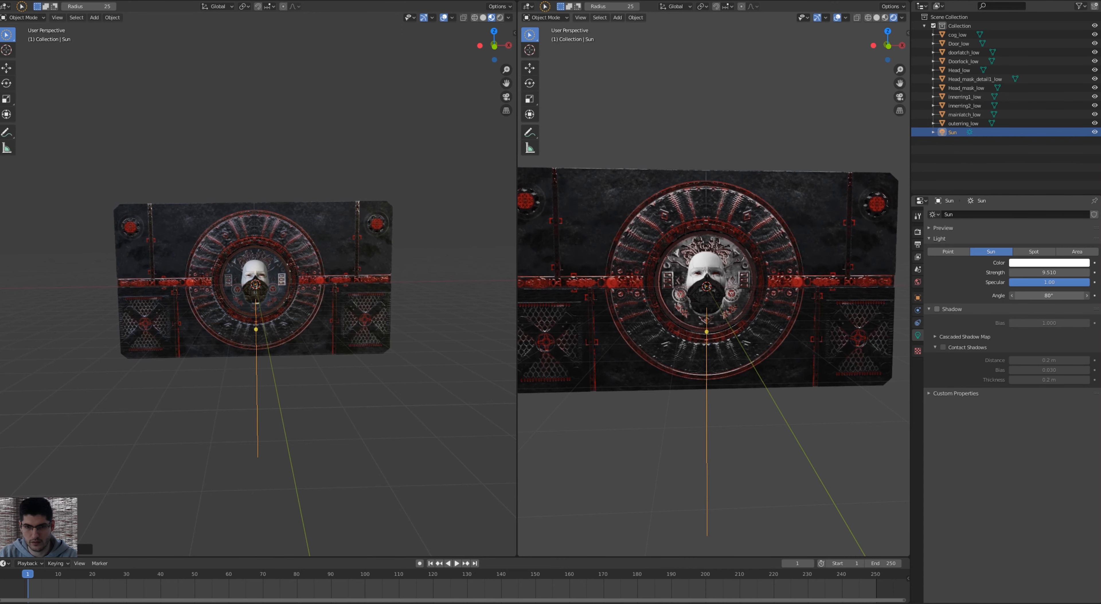
# Hide the gizmos and overlays in the rendered viewport and set the World background color to black.
pyautogui.moveTo(753, 285)
pyautogui.mouseDown(button='middle')
pyautogui.moveTo(792, 301)
pyautogui.moveTo(762, 297)
pyautogui.mouseUp(button='middle')
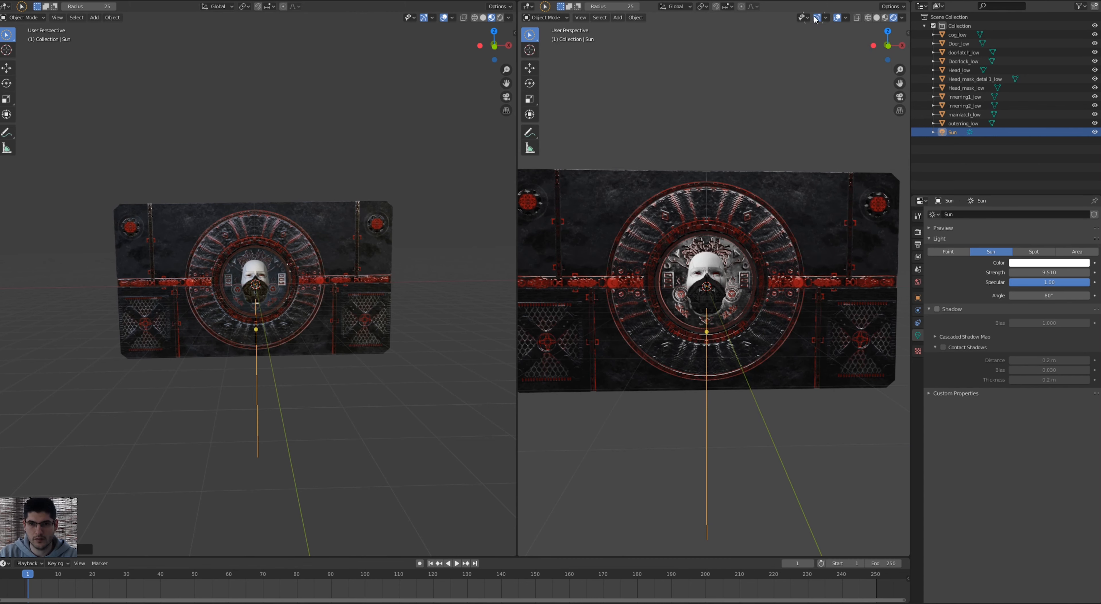
pyautogui.moveTo(679, 48); pyautogui.dragTo(716, 197, button='middle')
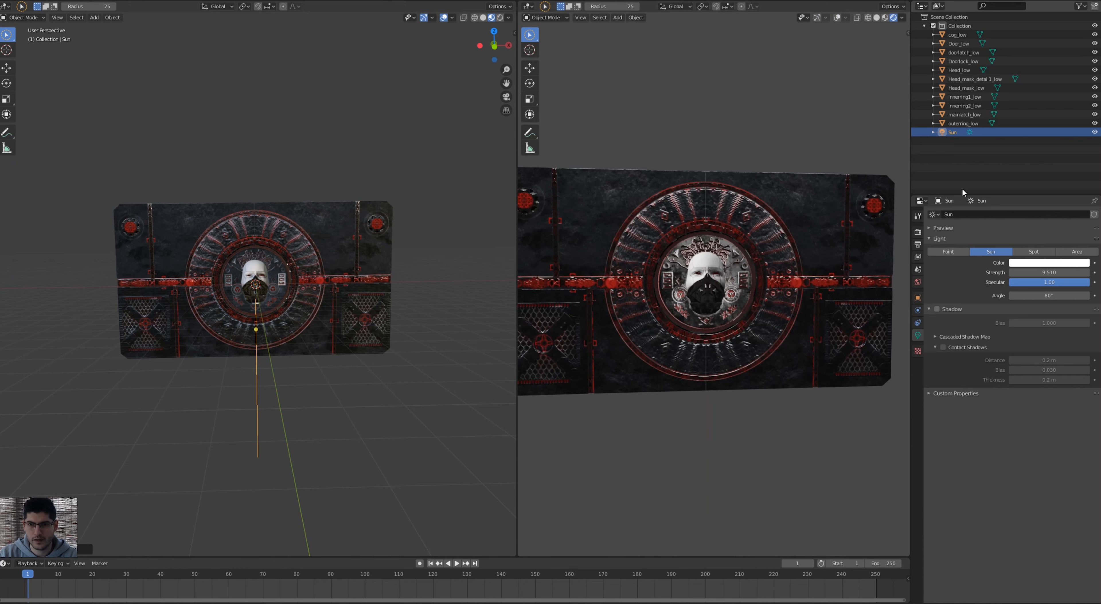
pyautogui.click(913, 296)
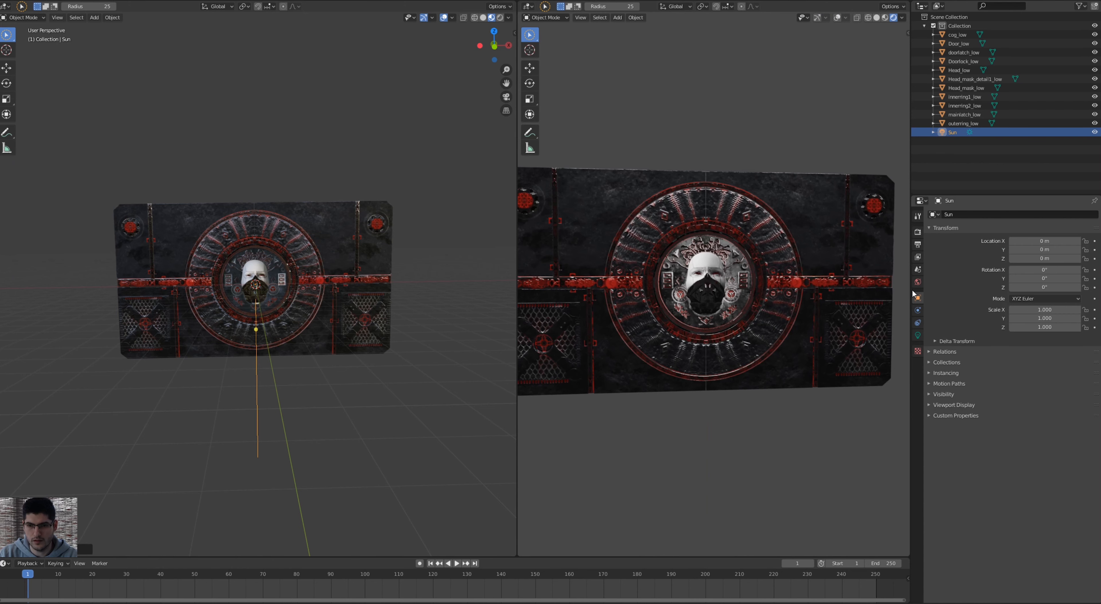
pyautogui.click(914, 280)
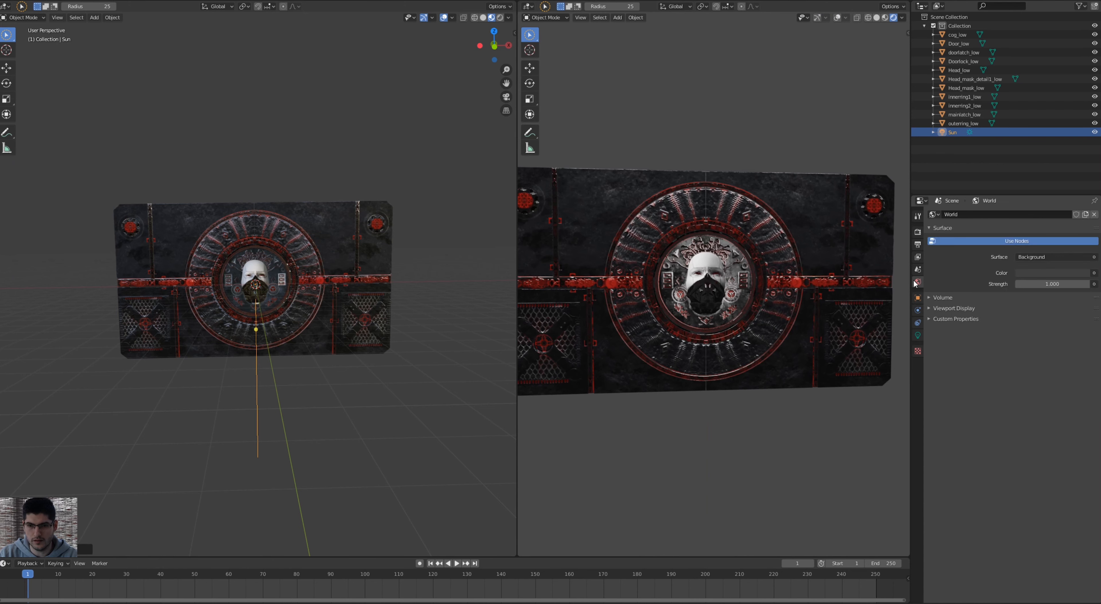
pyautogui.click(1072, 273)
pyautogui.moveTo(1085, 200); pyautogui.dragTo(1083, 211)
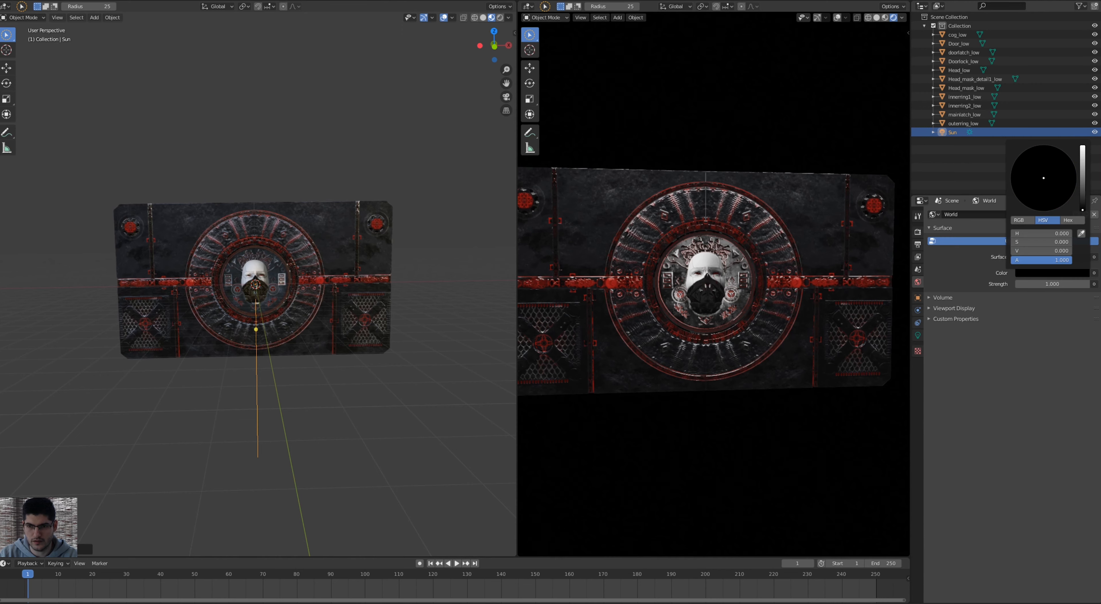
# Set the Sun light's strength to 5.810 and its angle to 152°, checking the effect on the head mask and door.
pyautogui.moveTo(735, 325)
pyautogui.mouseDown(button='middle')
pyautogui.moveTo(813, 361)
pyautogui.moveTo(746, 332)
pyautogui.mouseUp(button='middle')
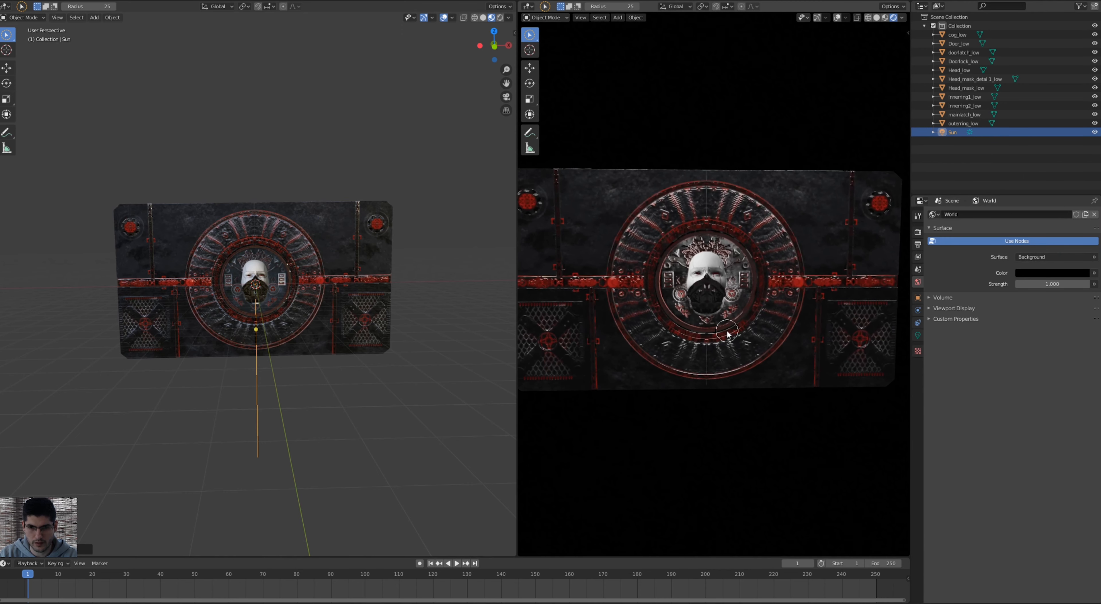
pyautogui.click(918, 335)
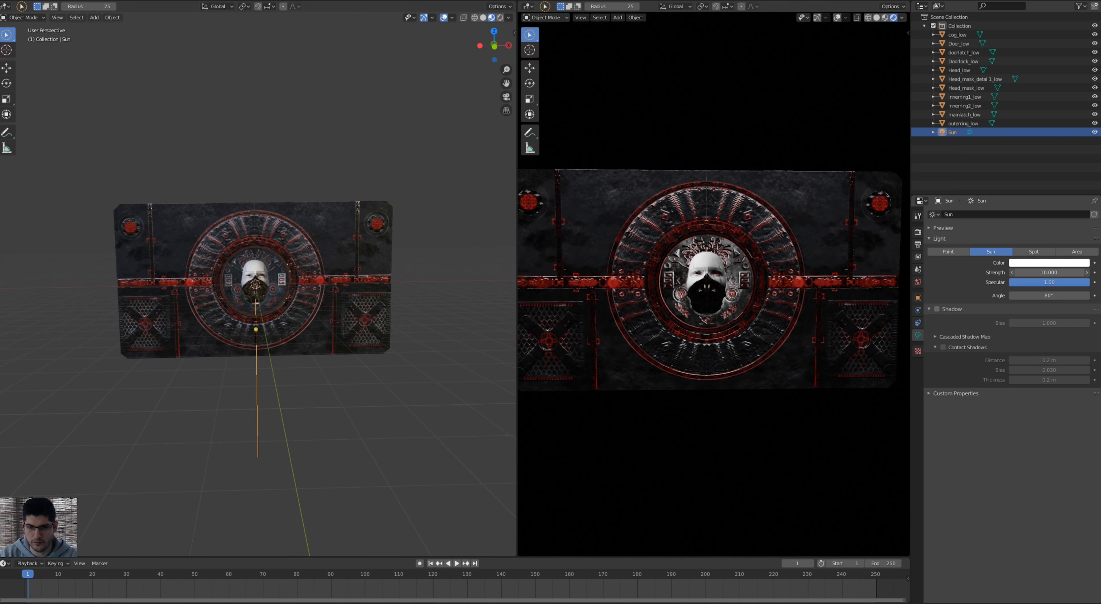
pyautogui.moveTo(1056, 273); pyautogui.dragTo(1073, 295)
pyautogui.moveTo(635, 266); pyautogui.dragTo(692, 308, button='middle')
pyautogui.scroll(5, 701, 307)
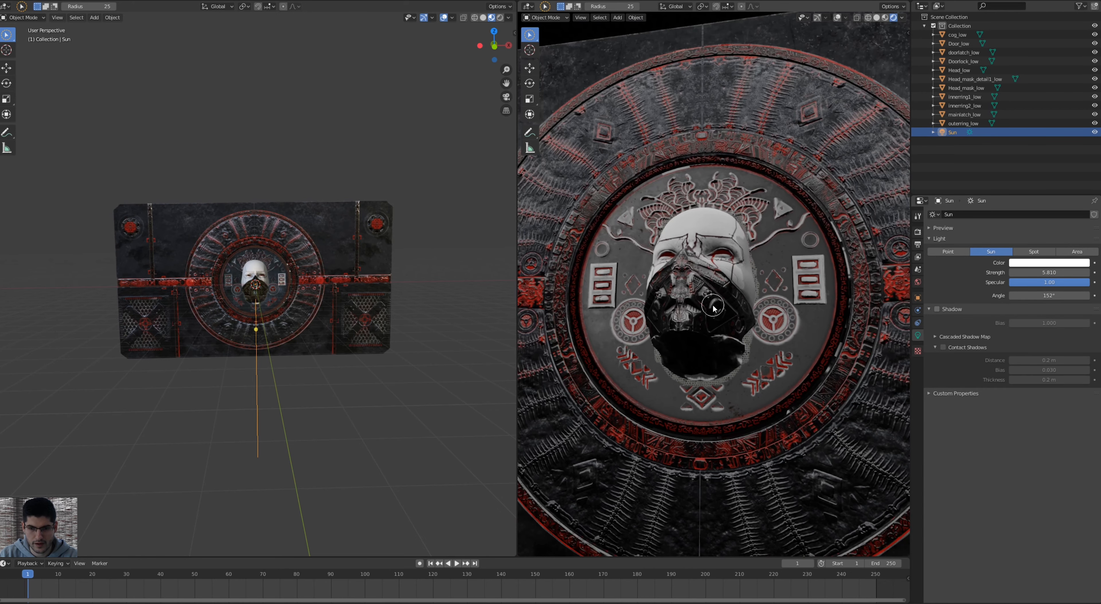
pyautogui.scroll(-6, 678, 112)
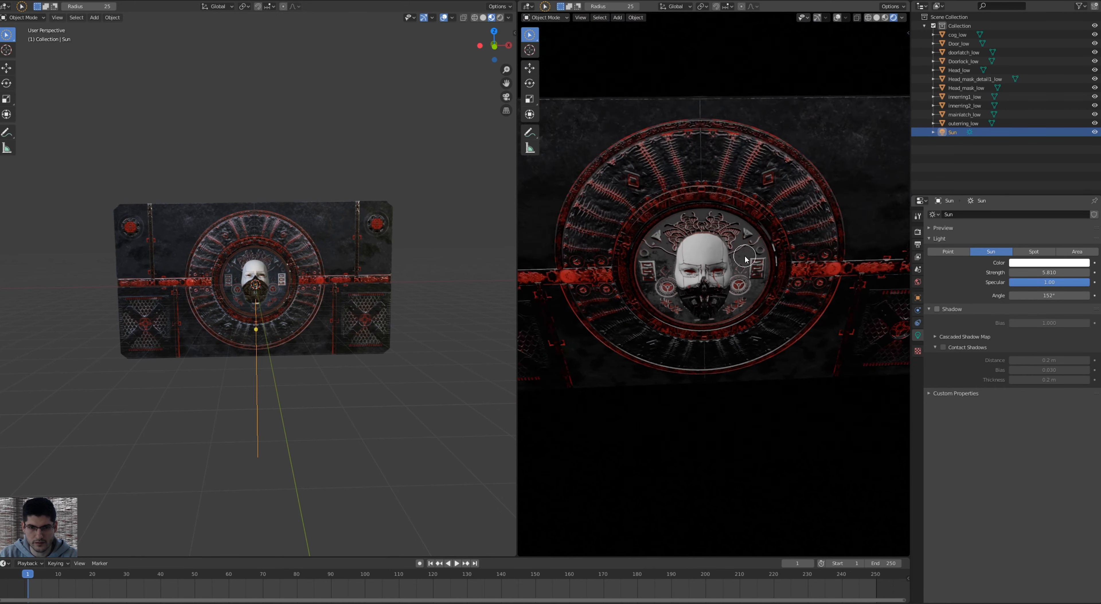
# Toggle the Sun light's shadow on and off to compare its effect on the rendered door and head mask.
pyautogui.moveTo(731, 261); pyautogui.dragTo(694, 244, button='middle')
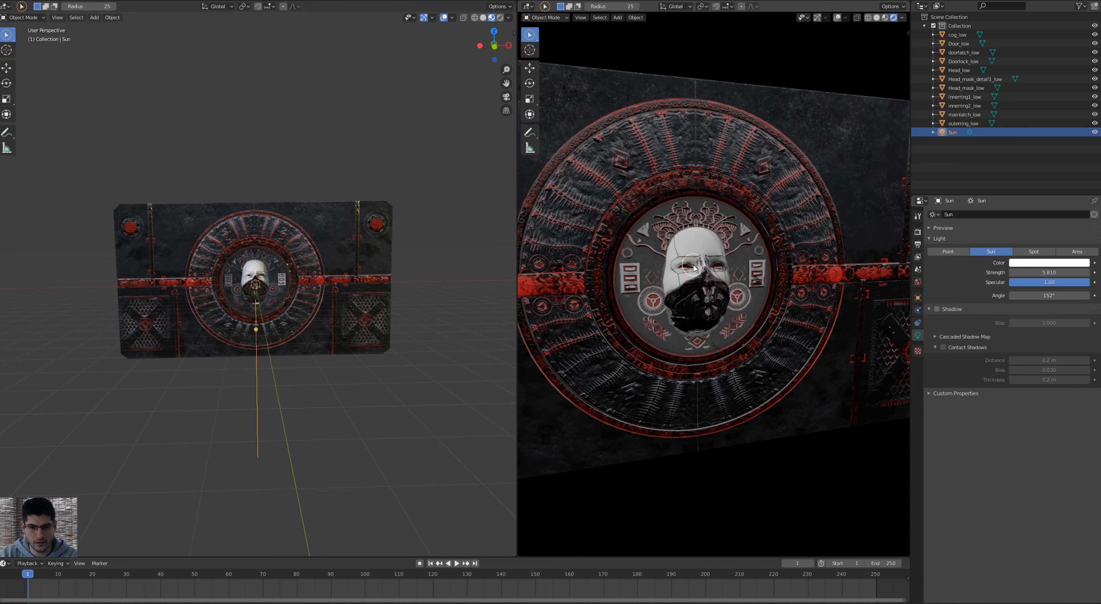
pyautogui.moveTo(625, 264); pyautogui.dragTo(737, 257, button='middle')
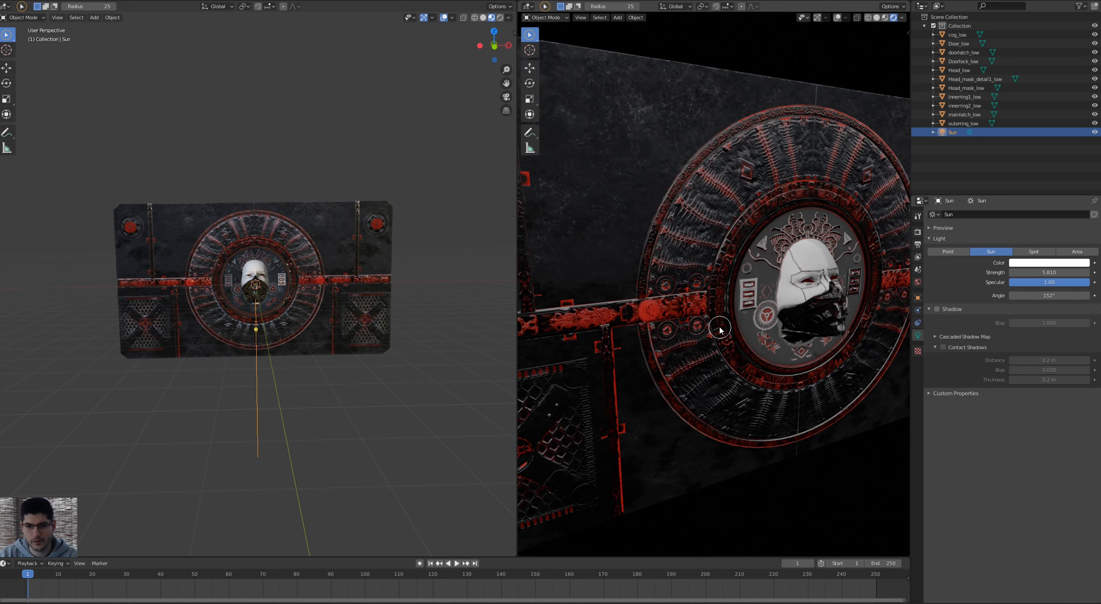
pyautogui.moveTo(719, 329); pyautogui.dragTo(807, 268, button='middle')
pyautogui.moveTo(634, 324); pyautogui.dragTo(701, 282, button='middle')
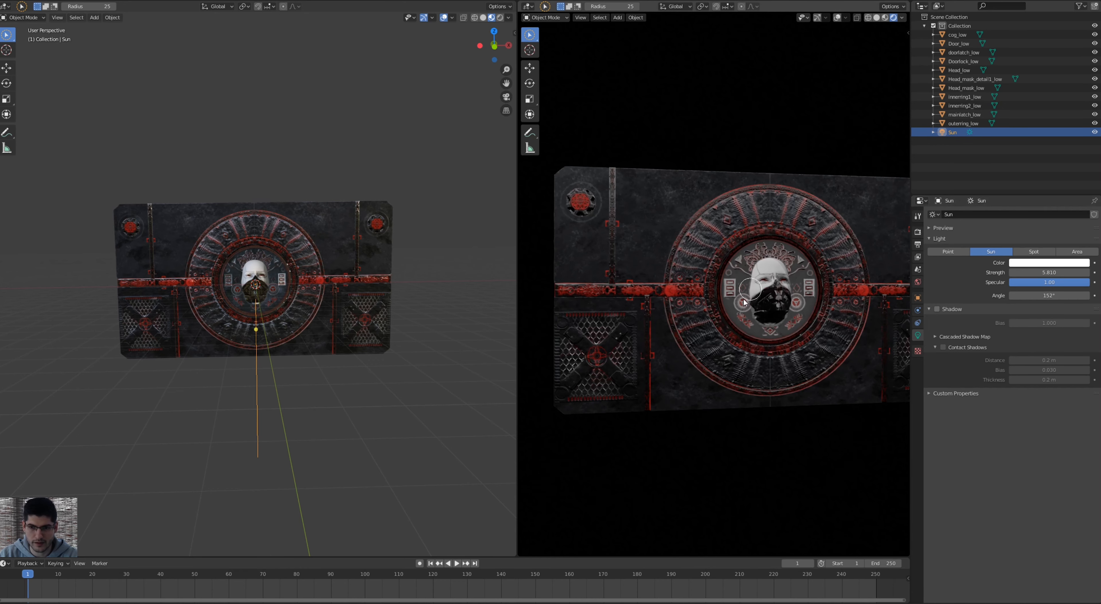
pyautogui.click(937, 309)
pyautogui.moveTo(778, 312)
pyautogui.mouseDown(button='middle')
pyautogui.moveTo(794, 287)
pyautogui.moveTo(800, 312)
pyautogui.moveTo(777, 312)
pyautogui.mouseUp(button='middle')
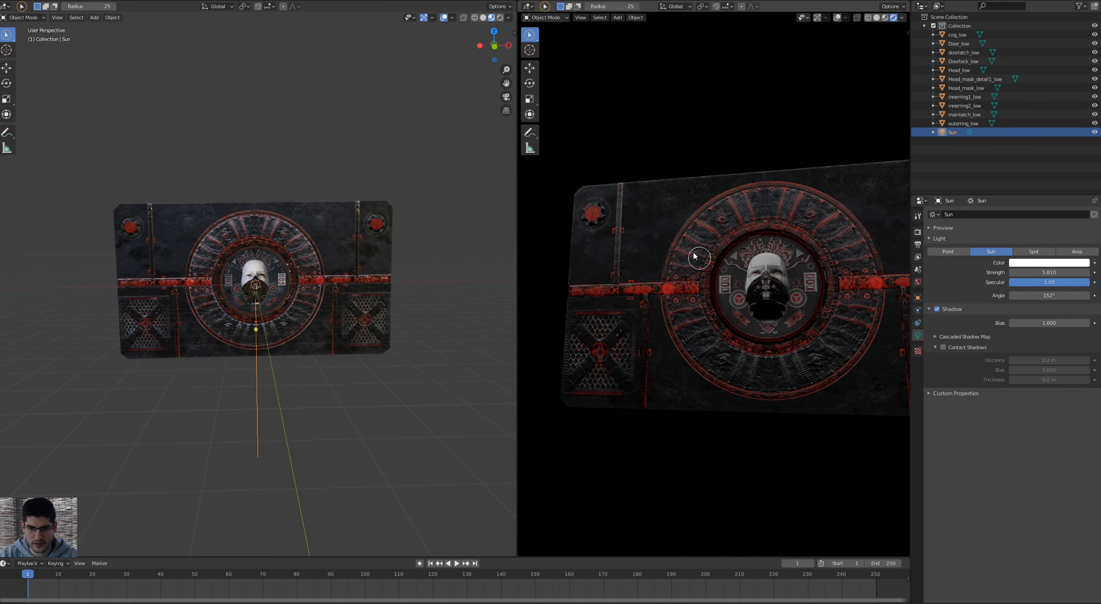
pyautogui.moveTo(693, 256)
pyautogui.mouseDown(button='middle')
pyautogui.moveTo(668, 266)
pyautogui.moveTo(708, 266)
pyautogui.mouseUp(button='middle')
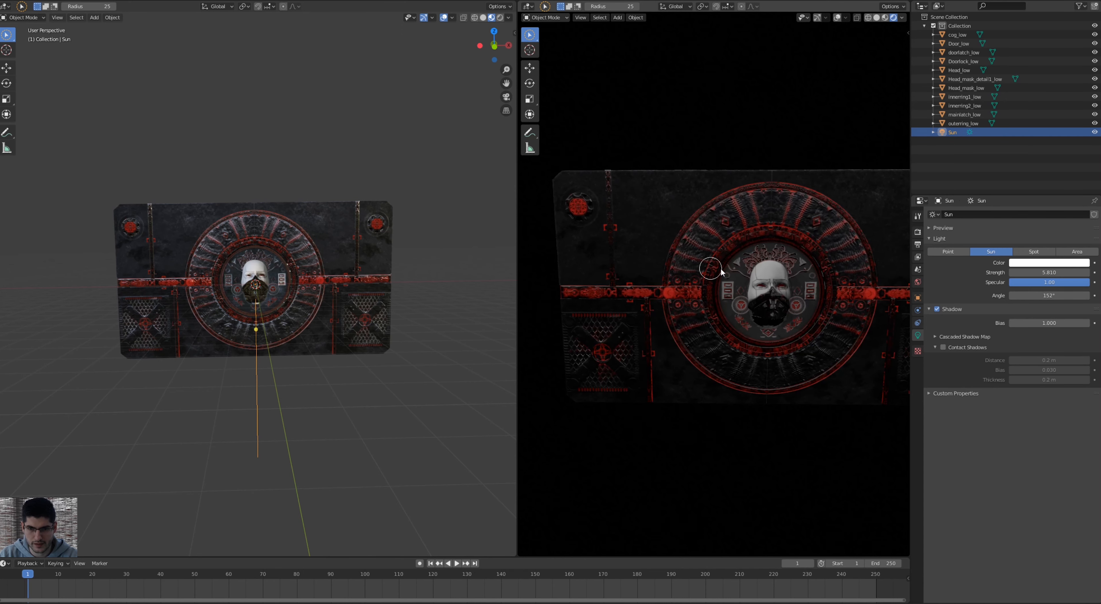
pyautogui.click(937, 309)
pyautogui.moveTo(727, 308)
pyautogui.mouseDown(button='middle')
pyautogui.moveTo(708, 327)
pyautogui.moveTo(711, 306)
pyautogui.moveTo(722, 315)
pyautogui.moveTo(702, 313)
pyautogui.moveTo(739, 299)
pyautogui.mouseUp(button='middle')
pyautogui.scroll(-1, 745, 296)
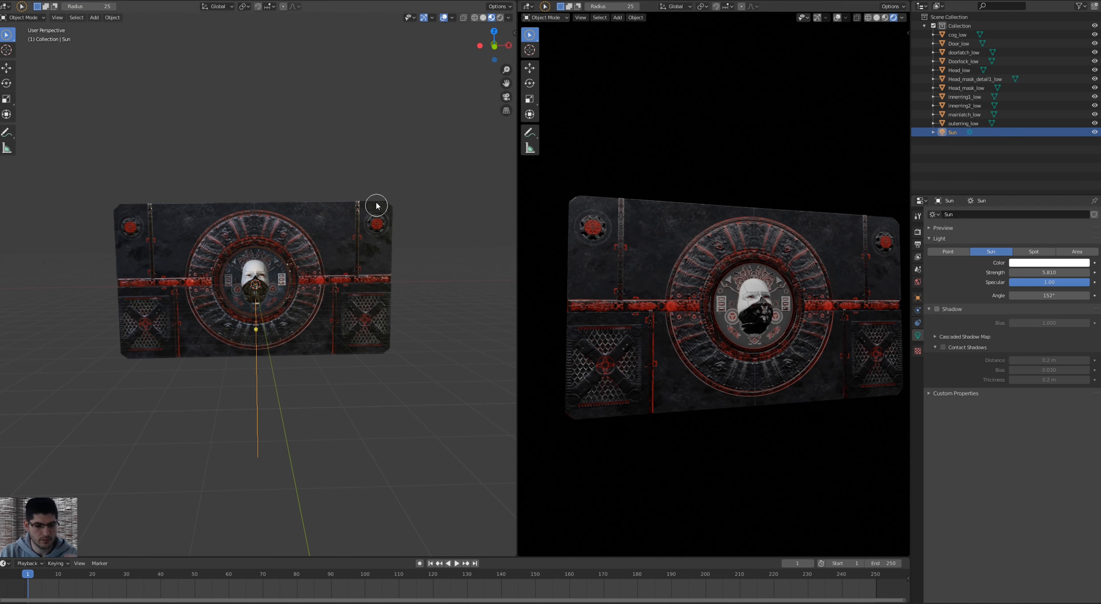
# Deselect everything in the door scene and change the selection tool from Select Circle to Select Box.
pyautogui.moveTo(90, 257); pyautogui.dragTo(47, 256, button='middle')
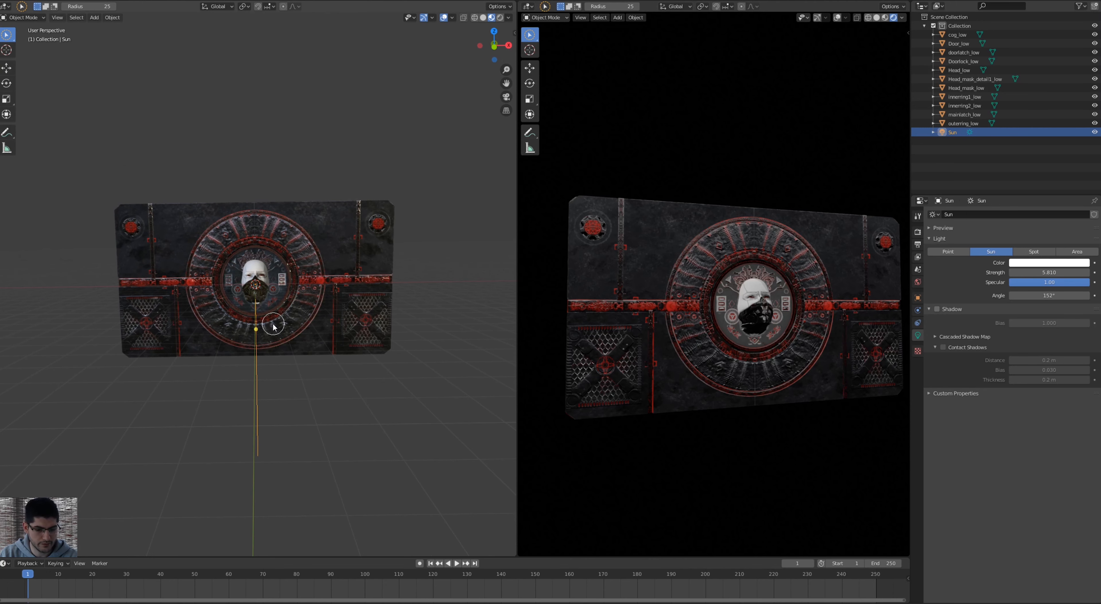
pyautogui.moveTo(132, 216); pyautogui.dragTo(258, 215, button='middle')
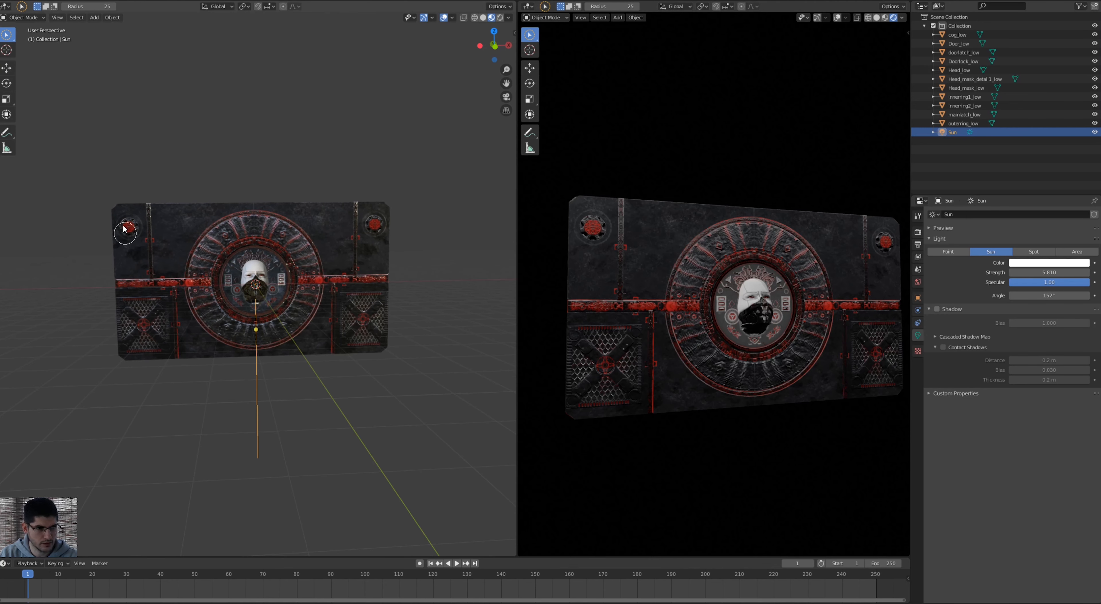
pyautogui.hotkey('alt', 'a')
pyautogui.scroll(1, 124, 231)
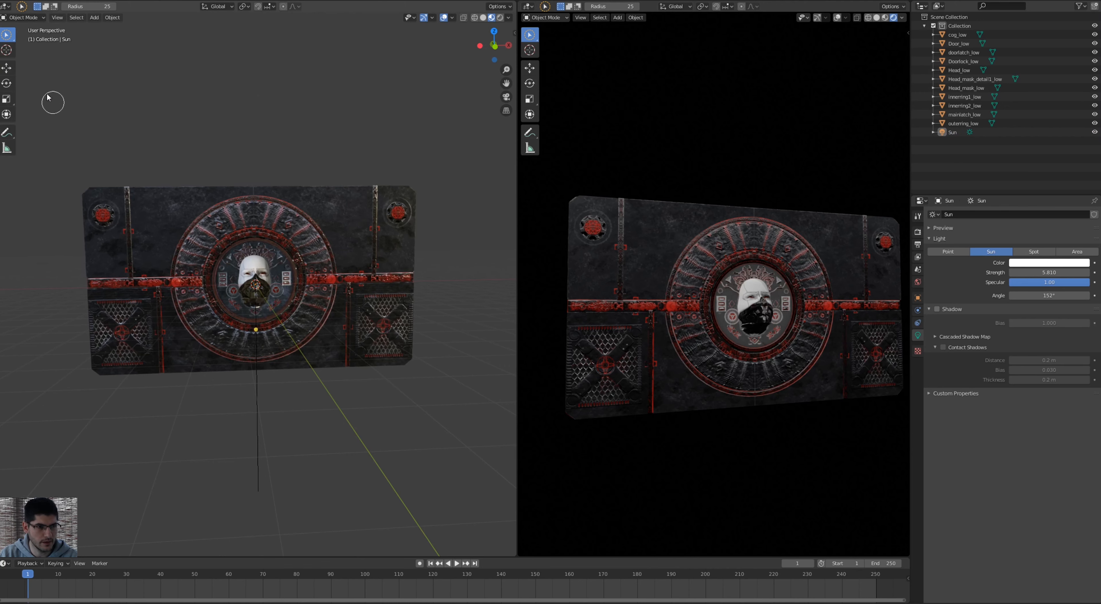
pyautogui.click(3, 41)
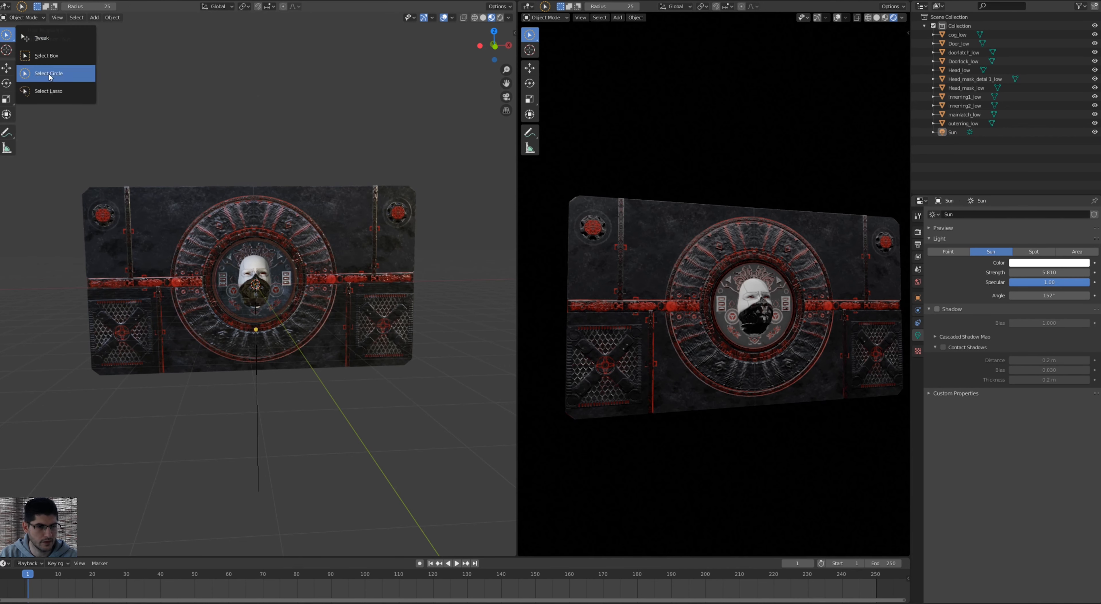
pyautogui.click(47, 56)
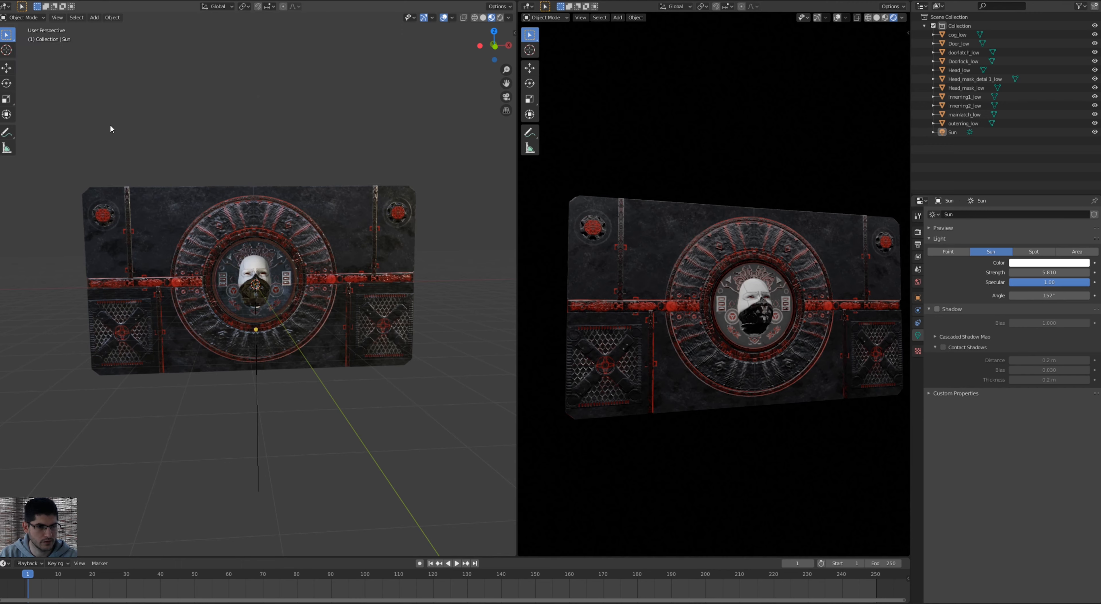
# Select the cog_low object and examine both cogs at the door's upper corners.
pyautogui.click(99, 208)
pyautogui.scroll(3, 103, 208)
pyautogui.scroll(-4, 112, 196)
pyautogui.keyDown('shift'); pyautogui.moveTo(102, 195); pyautogui.dragTo(182, 219, button='middle'); pyautogui.keyUp('shift')
pyautogui.scroll(3, 183, 220)
pyautogui.moveTo(273, 261); pyautogui.dragTo(169, 258, button='middle')
pyautogui.scroll(-2, 256, 257)
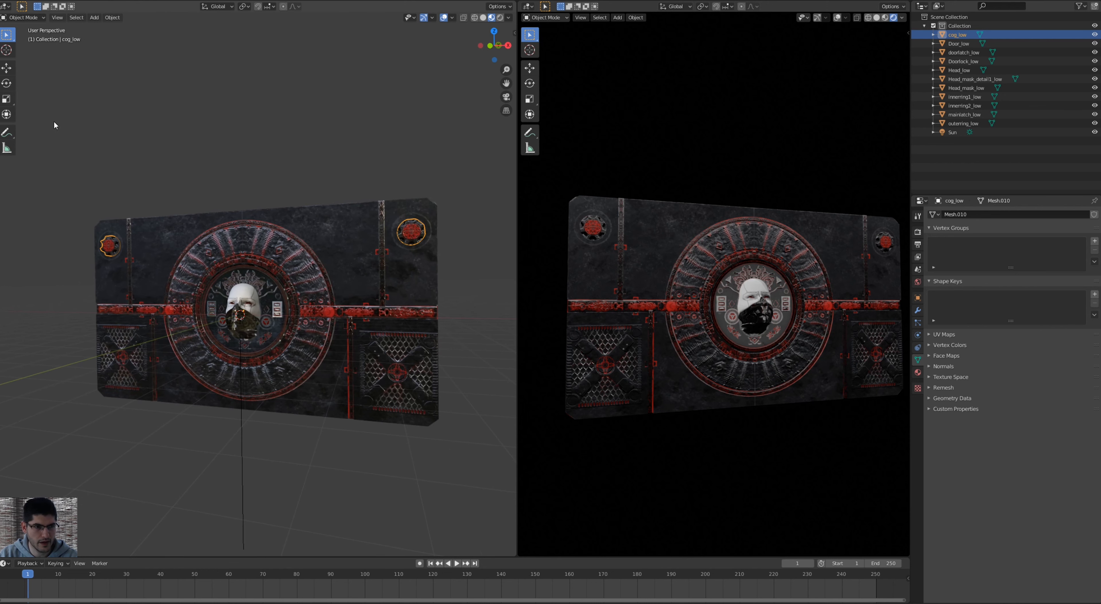
# Try rotating the cog_low object with the Rotate tool and undo the rotation.
pyautogui.click(10, 83)
pyautogui.moveTo(270, 292)
pyautogui.mouseDown()
pyautogui.moveTo(201, 202)
pyautogui.moveTo(274, 288)
pyautogui.mouseUp()
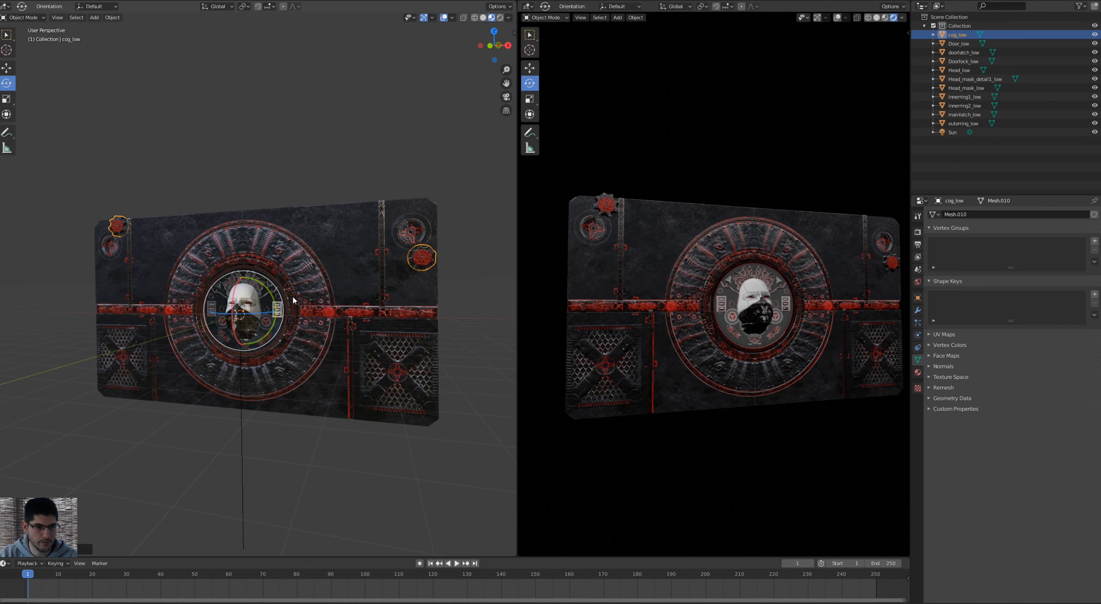
pyautogui.hotkey('ctrl', 'z')
pyautogui.moveTo(241, 272); pyautogui.dragTo(249, 272, button='middle')
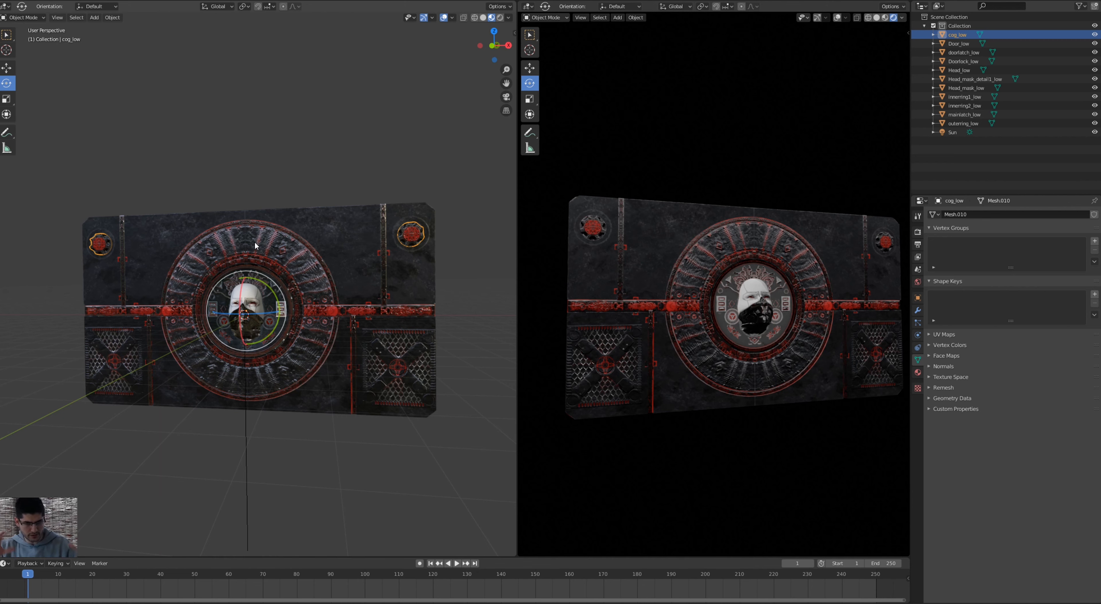
# Enter Edit Mode on cog_low, clear the selection and select only the linked geometry of the door's upper-left cog.
pyautogui.scroll(4, 126, 251)
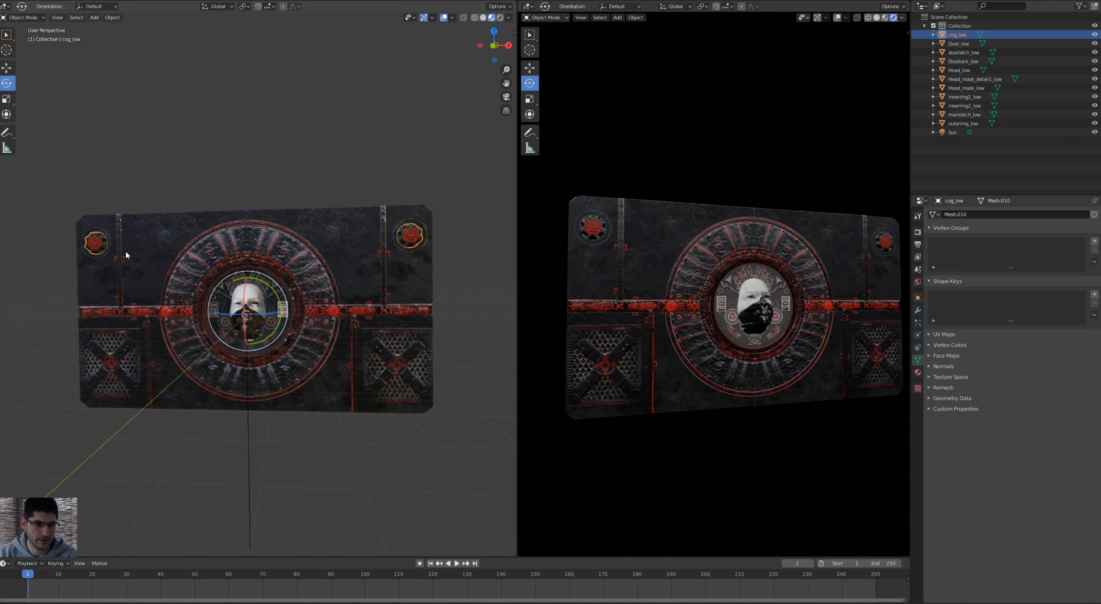
pyautogui.scroll(-3, 224, 238)
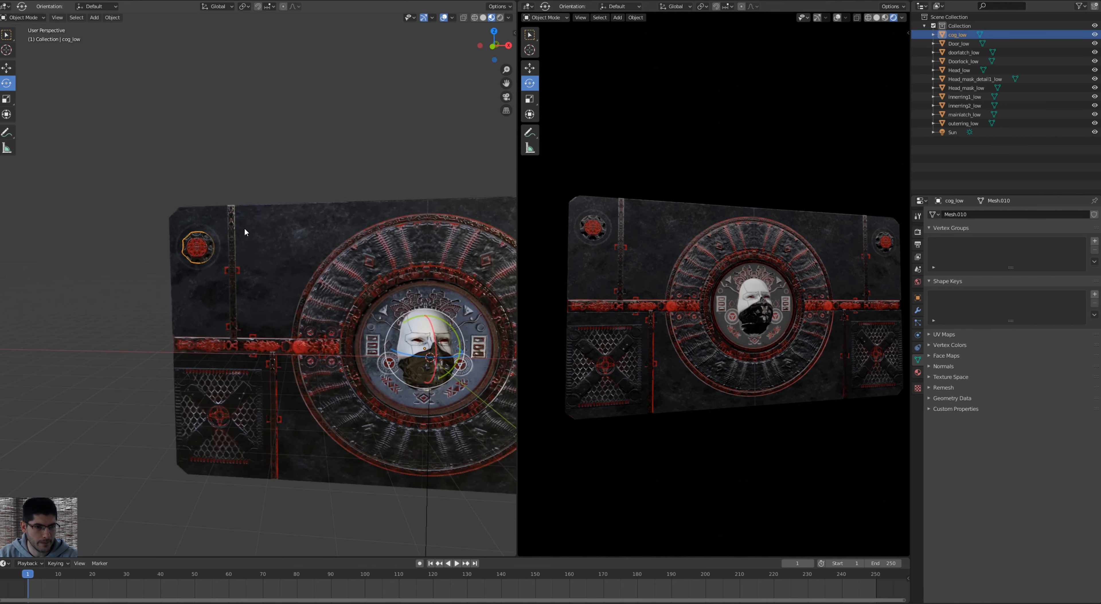
pyautogui.scroll(5, 244, 227)
pyautogui.scroll(-5, 321, 239)
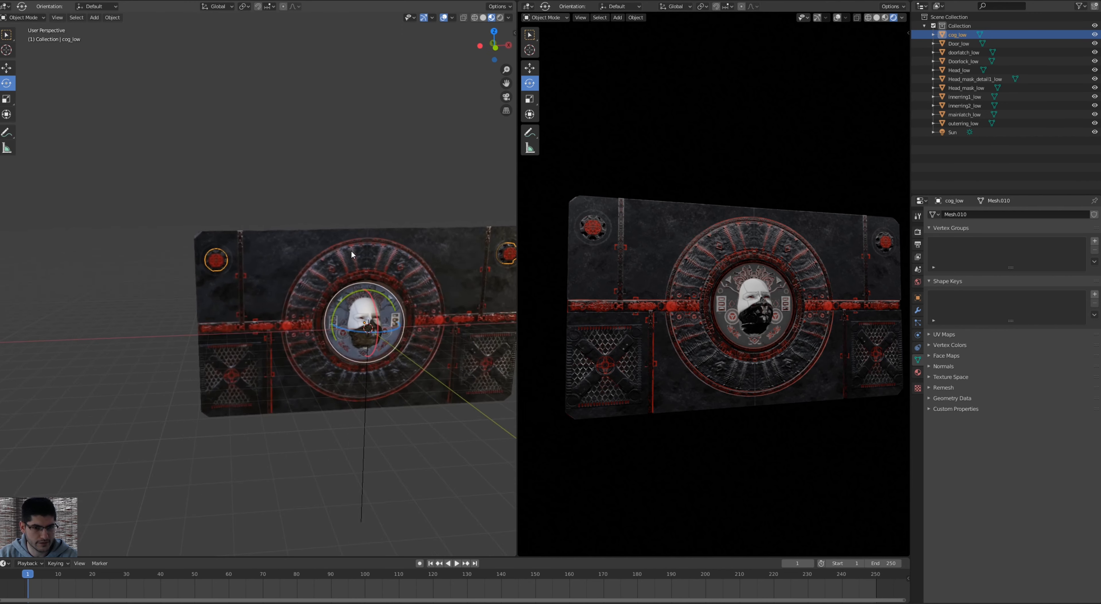
pyautogui.press('Tab')
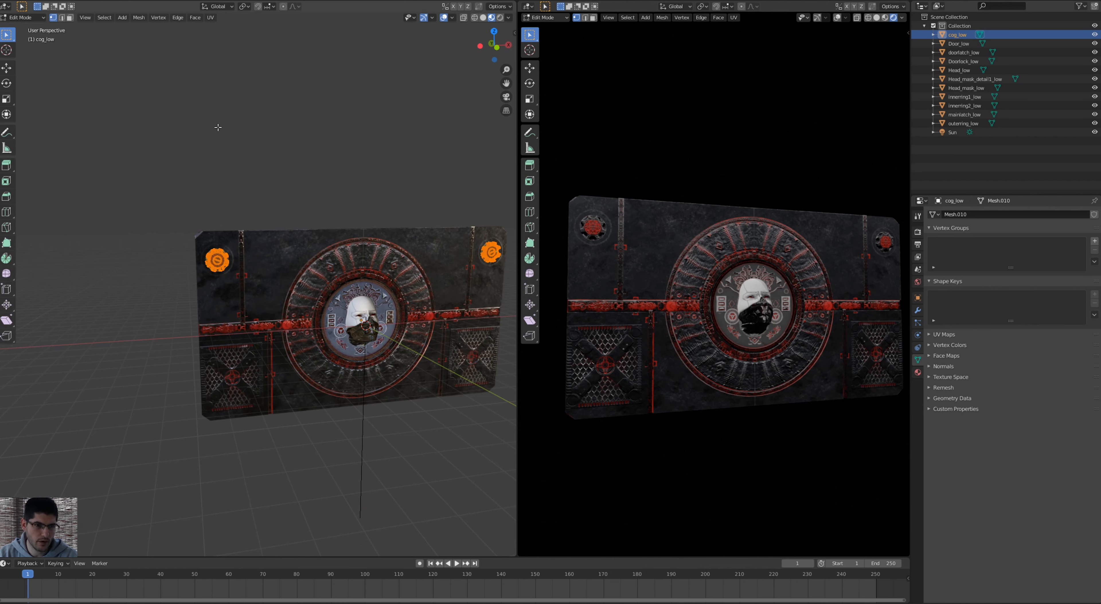
pyautogui.hotkey('alt', 'a')
pyautogui.moveTo(270, 148); pyautogui.dragTo(340, 214, button='middle')
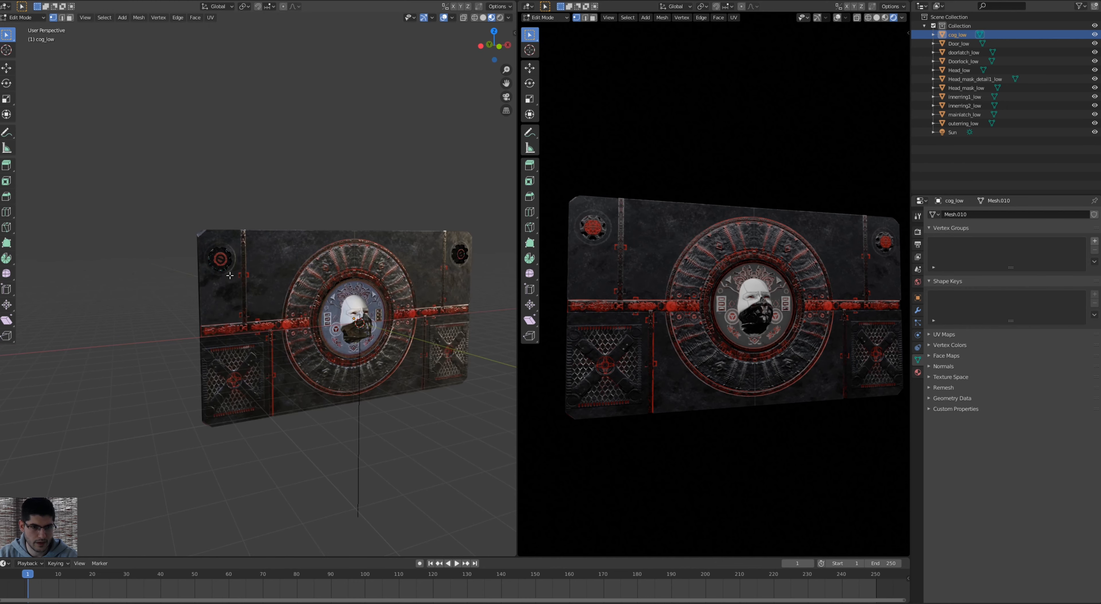
pyautogui.scroll(3, 229, 275)
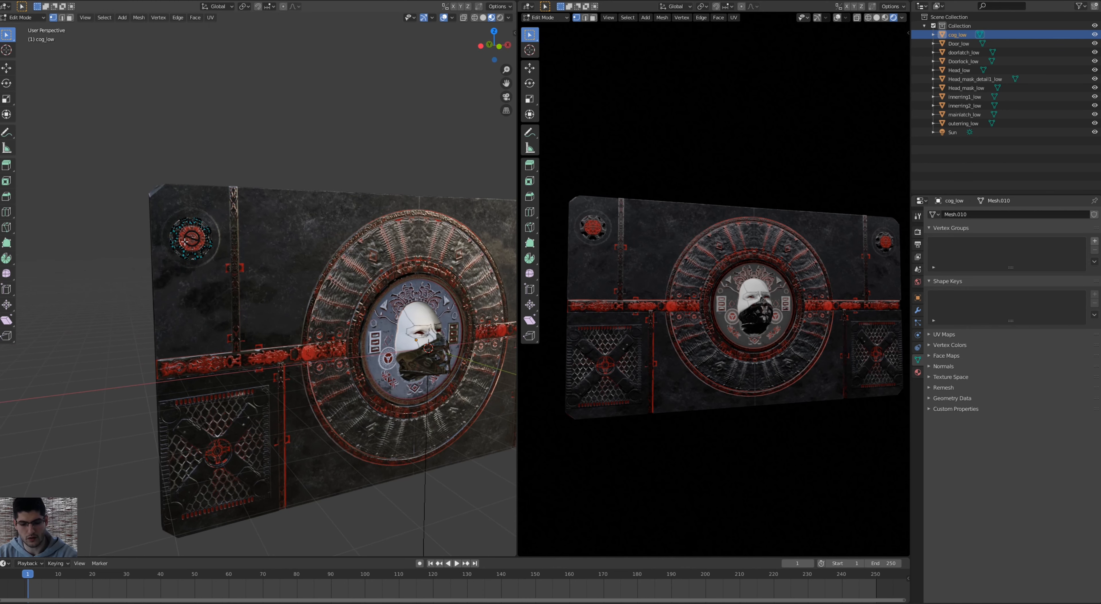
pyautogui.press('l')
pyautogui.scroll(-3, 187, 243)
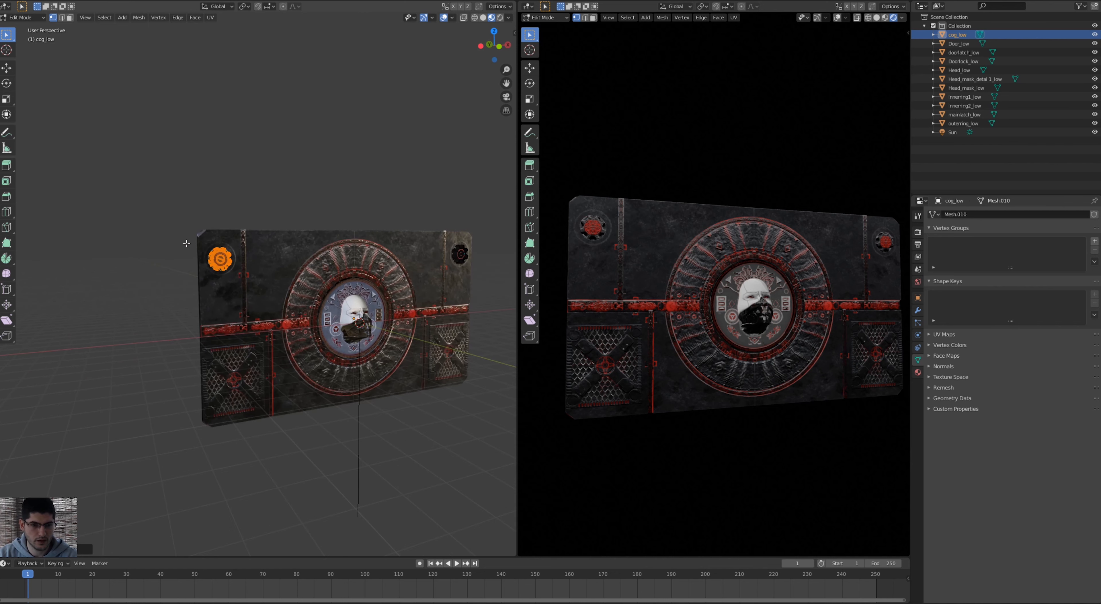
# Examine the selected upper-left cog and its recess in the door from several angles.
pyautogui.moveTo(200, 211)
pyautogui.mouseDown(button='middle')
pyautogui.moveTo(266, 217)
pyautogui.moveTo(198, 218)
pyautogui.mouseUp(button='middle')
pyautogui.scroll(3, 252, 253)
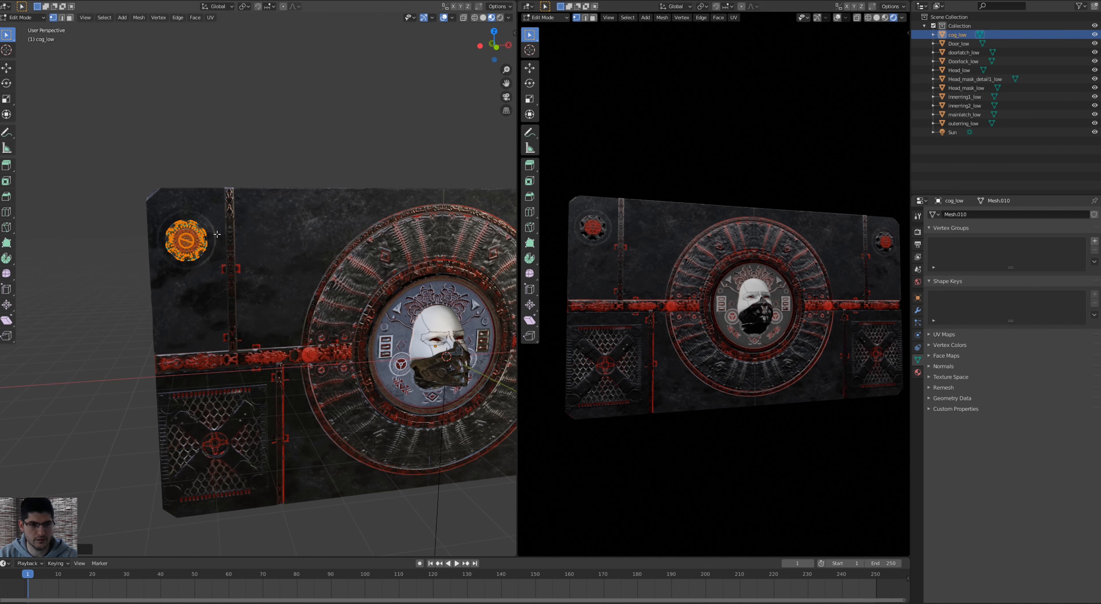
pyautogui.scroll(-2, 214, 256)
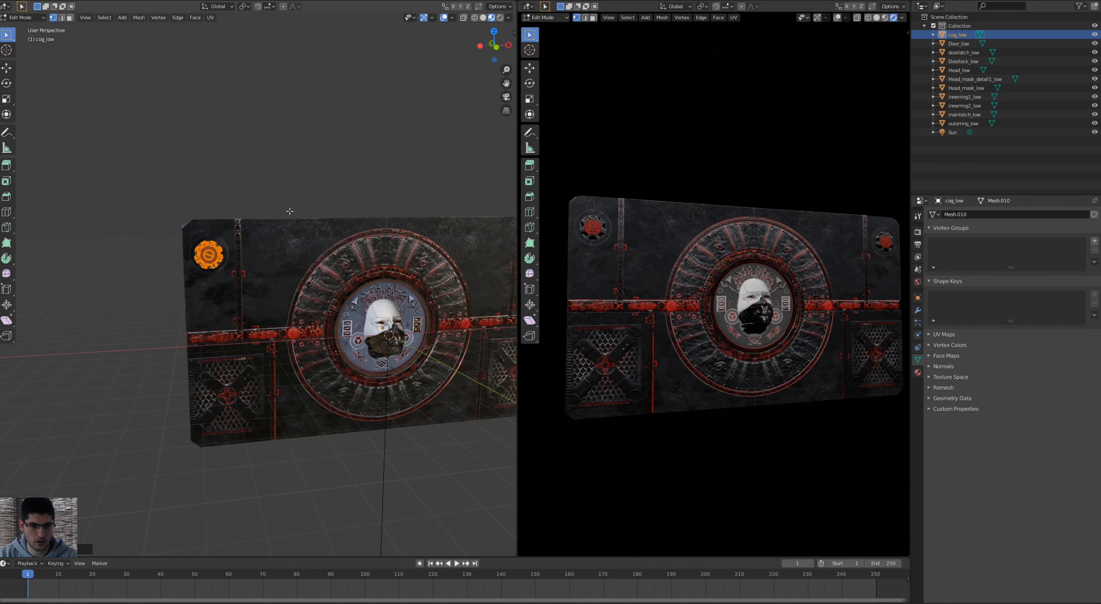
pyautogui.moveTo(290, 212); pyautogui.dragTo(305, 212, button='middle')
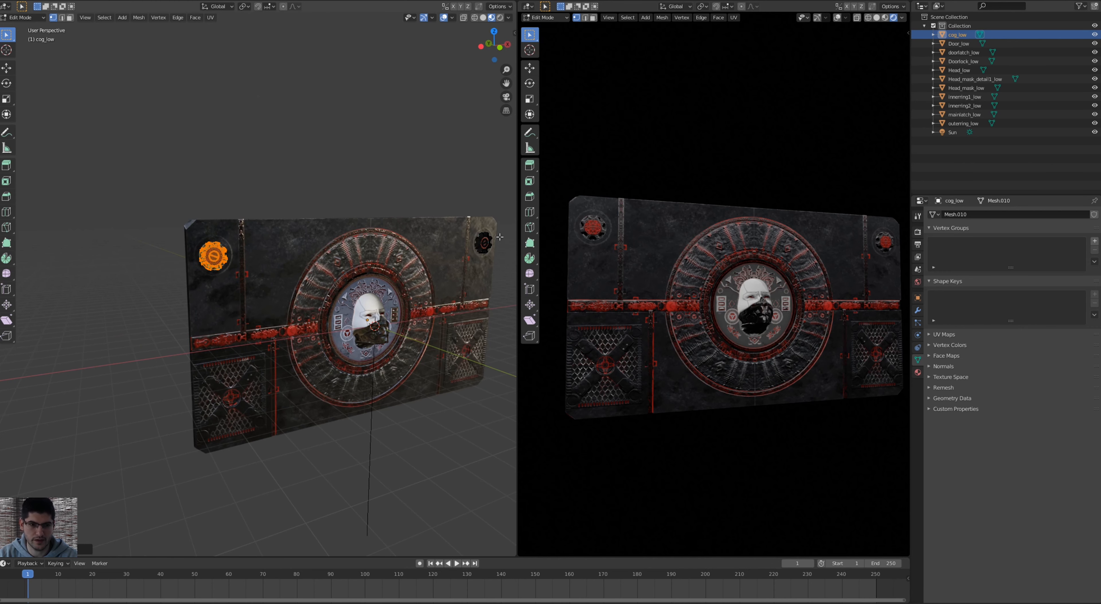
pyautogui.scroll(2, 221, 241)
pyautogui.click(182, 155)
pyautogui.moveTo(105, 116); pyautogui.dragTo(348, 376)
pyautogui.moveTo(301, 130); pyautogui.dragTo(114, 310)
pyautogui.moveTo(98, 146); pyautogui.dragTo(332, 344)
pyautogui.moveTo(308, 127); pyautogui.dragTo(303, 131, button='middle')
pyautogui.moveTo(303, 130); pyautogui.dragTo(117, 320)
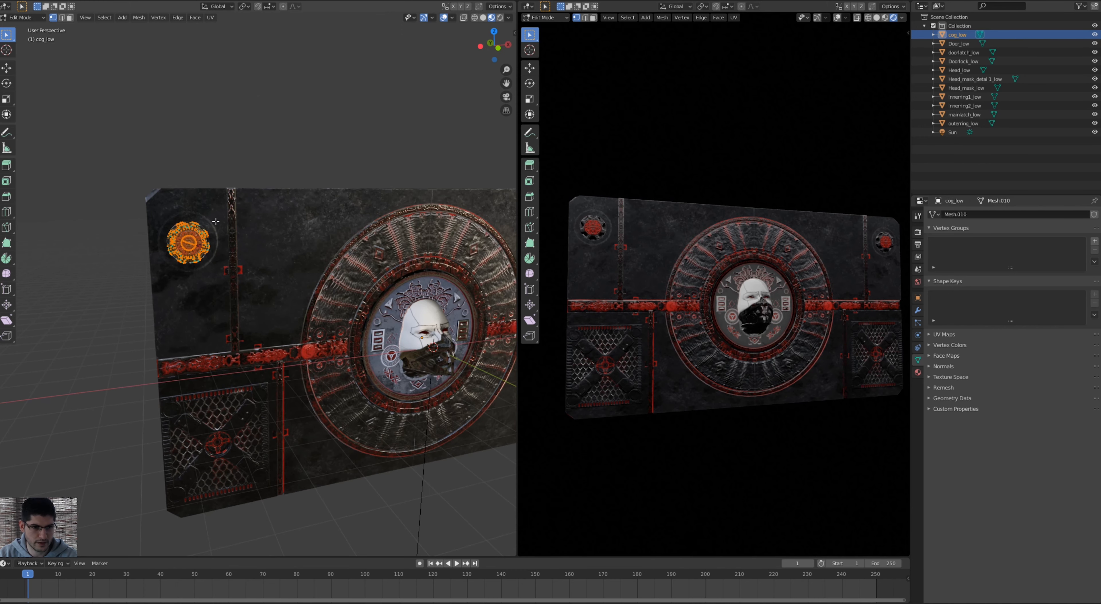
pyautogui.moveTo(216, 221); pyautogui.dragTo(245, 227, button='middle')
pyautogui.scroll(5, 189, 271)
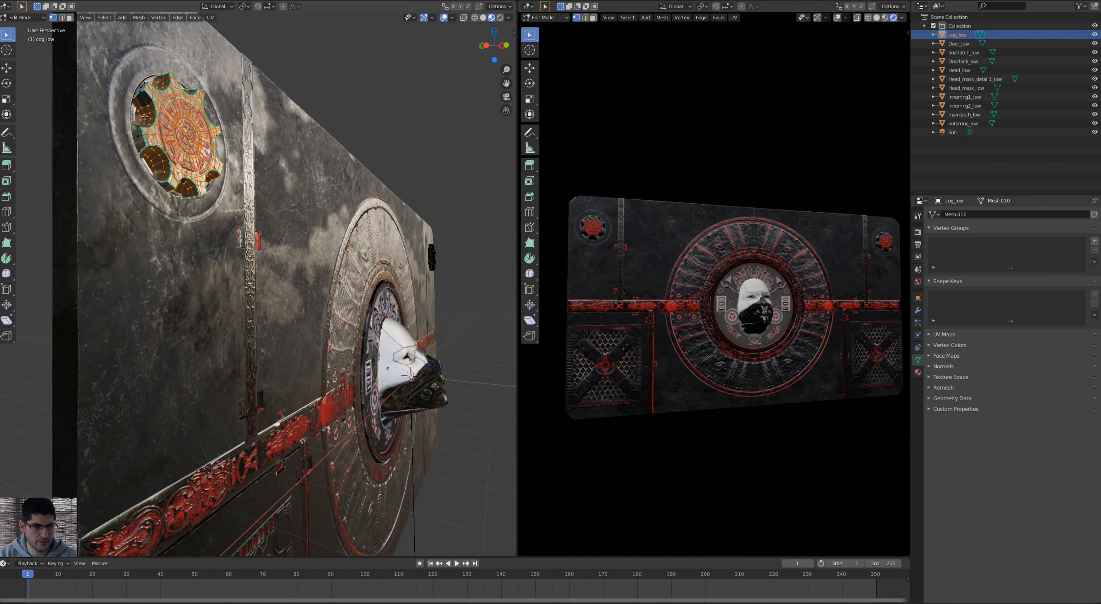
pyautogui.scroll(-5, 145, 116)
pyautogui.moveTo(172, 157); pyautogui.dragTo(168, 169, button='middle')
# Reselect the upper-left cog's linked geometry, separate it by selection into its own object and pick the new object in the Outliner.
pyautogui.click(191, 156)
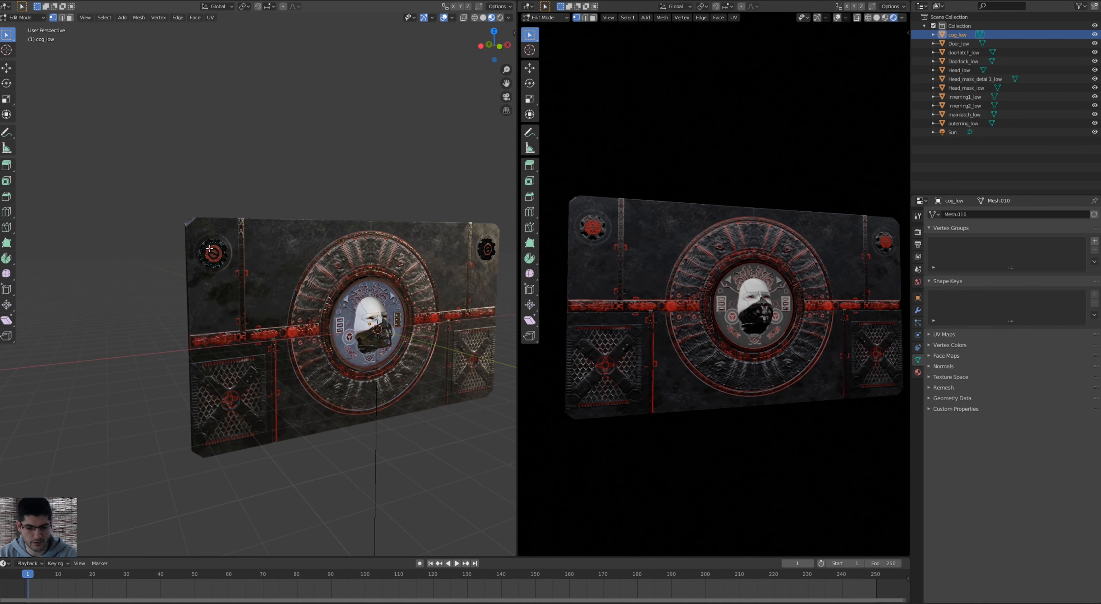
pyautogui.press('l')
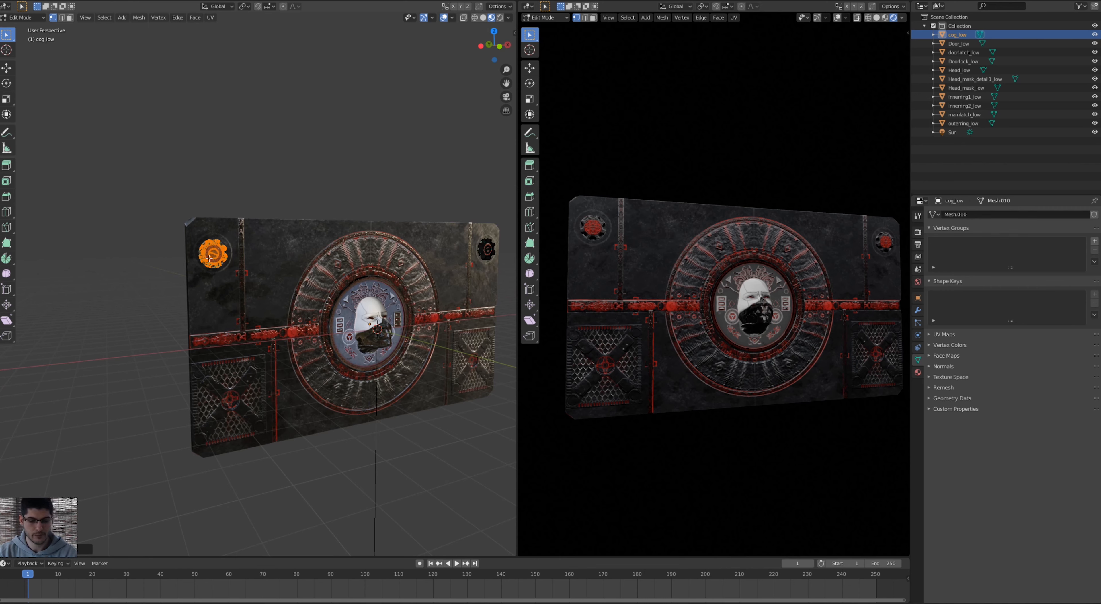
pyautogui.press('p')
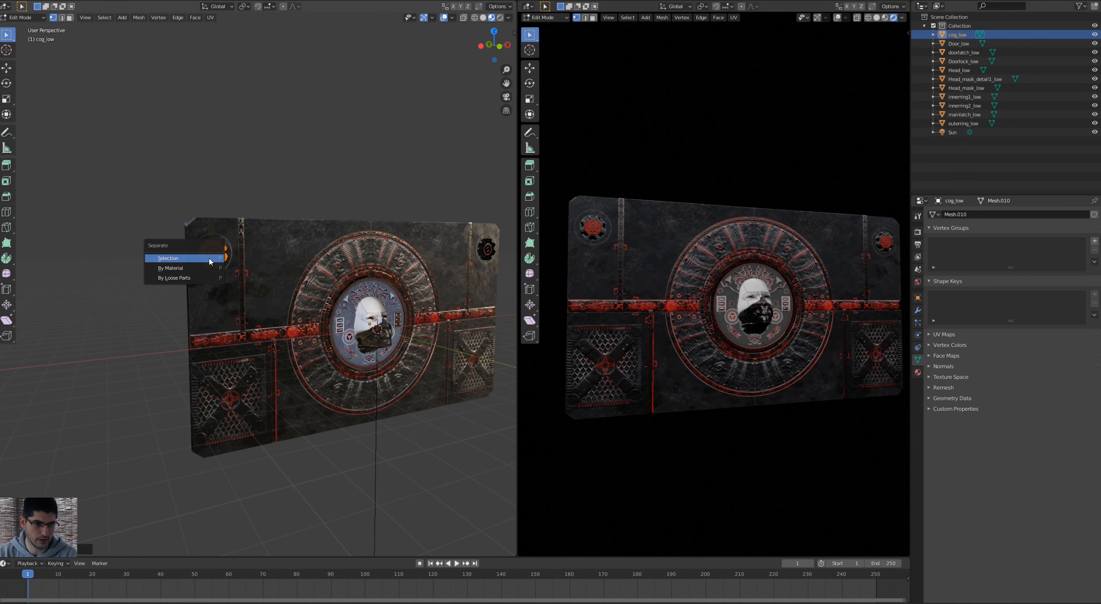
pyautogui.click(209, 258)
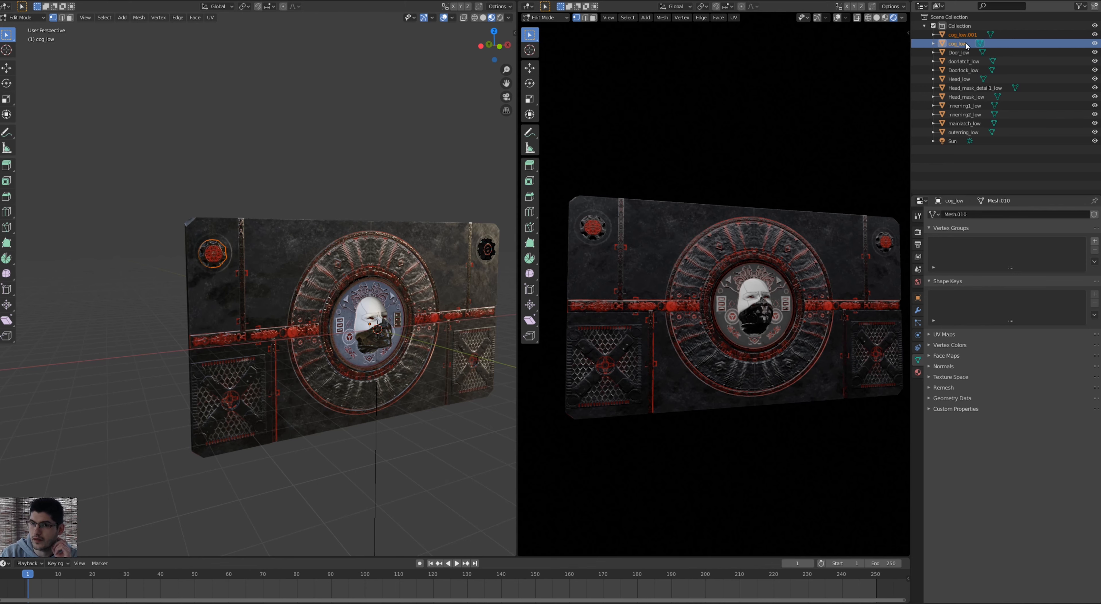
pyautogui.click(970, 35)
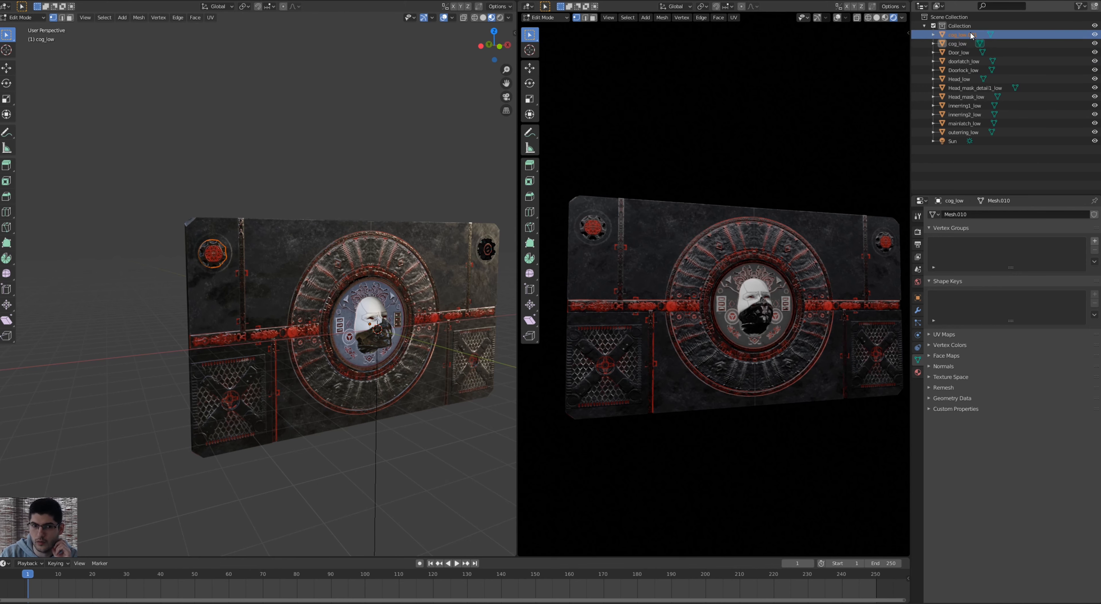
pyautogui.moveTo(483, 202)
pyautogui.mouseDown(button='middle')
pyautogui.moveTo(472, 193)
pyautogui.moveTo(481, 190)
pyautogui.moveTo(479, 199)
pyautogui.mouseUp(button='middle')
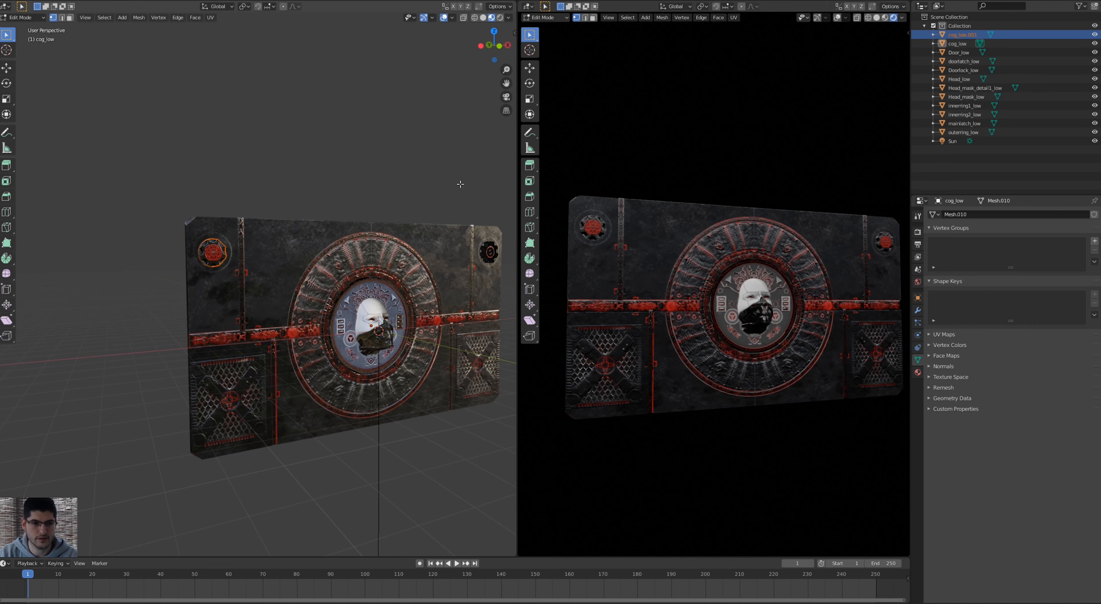
# Return to Object Mode and select each upper-corner cog individually, ending with the separated upper-left one.
pyautogui.press('Tab')
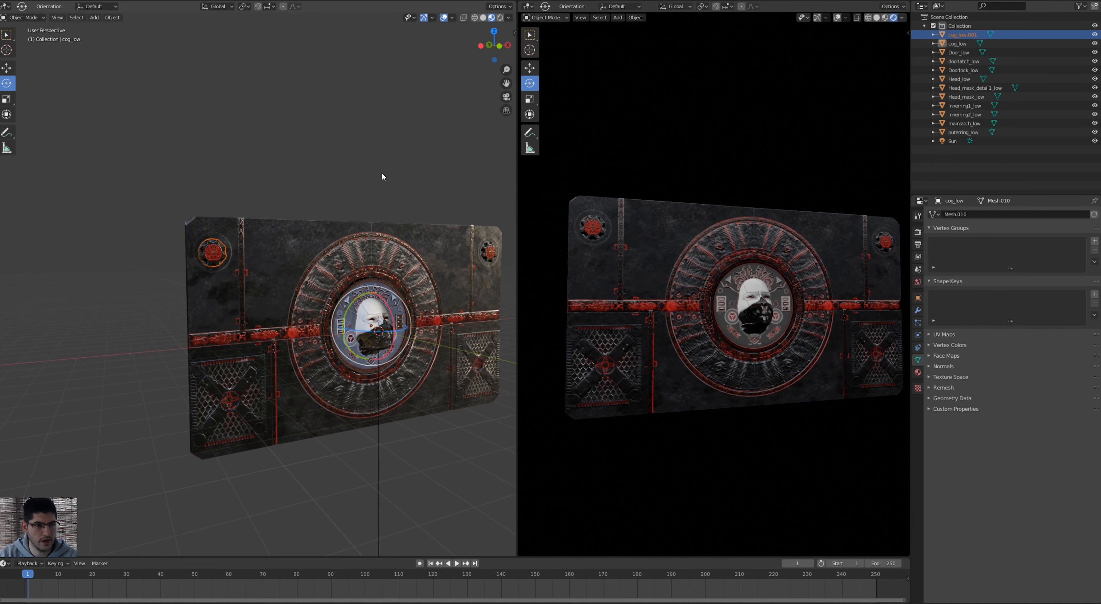
pyautogui.keyDown('shift'); pyautogui.moveTo(414, 198); pyautogui.dragTo(294, 209, button='middle'); pyautogui.keyUp('shift')
pyautogui.click(394, 260)
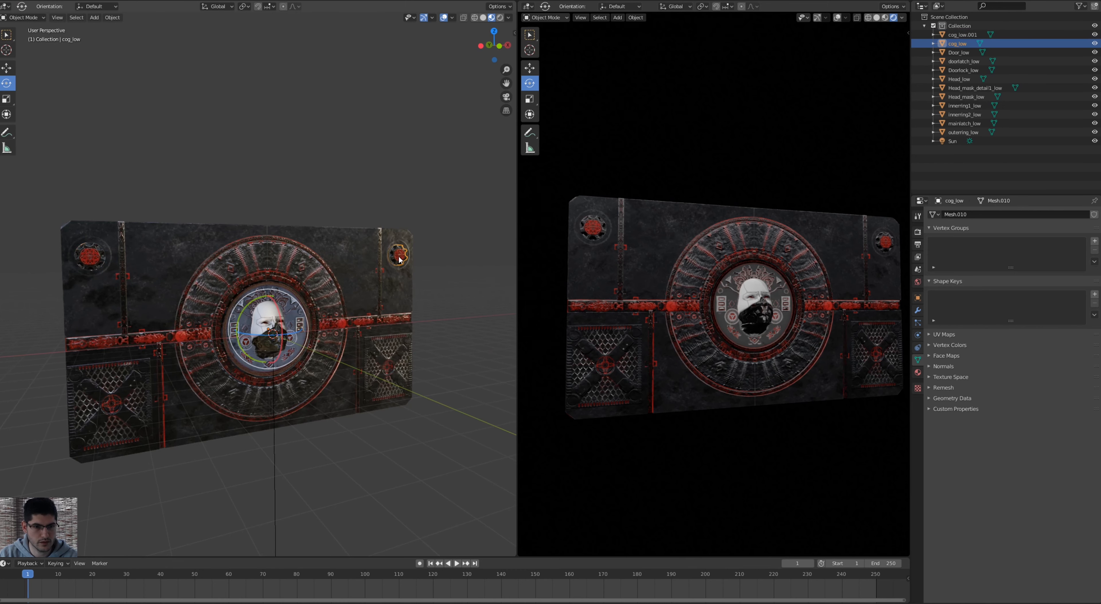
pyautogui.click(96, 268)
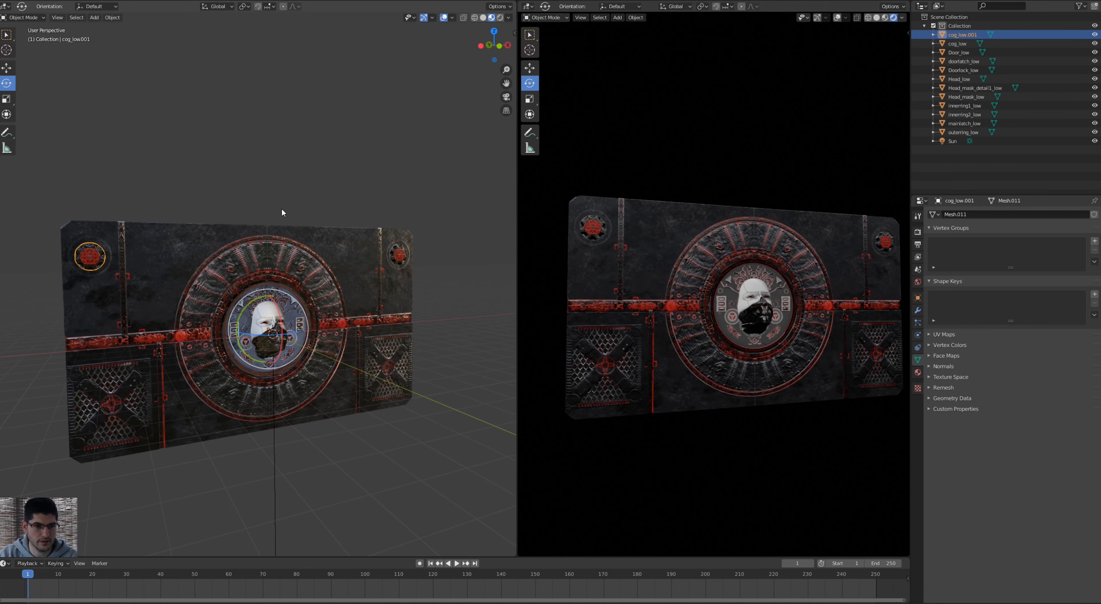
# Select the upper-right cog, try rotating it around its current pivot, and undo the rotation.
pyautogui.moveTo(283, 213); pyautogui.dragTo(373, 217, button='middle')
pyautogui.click(420, 265)
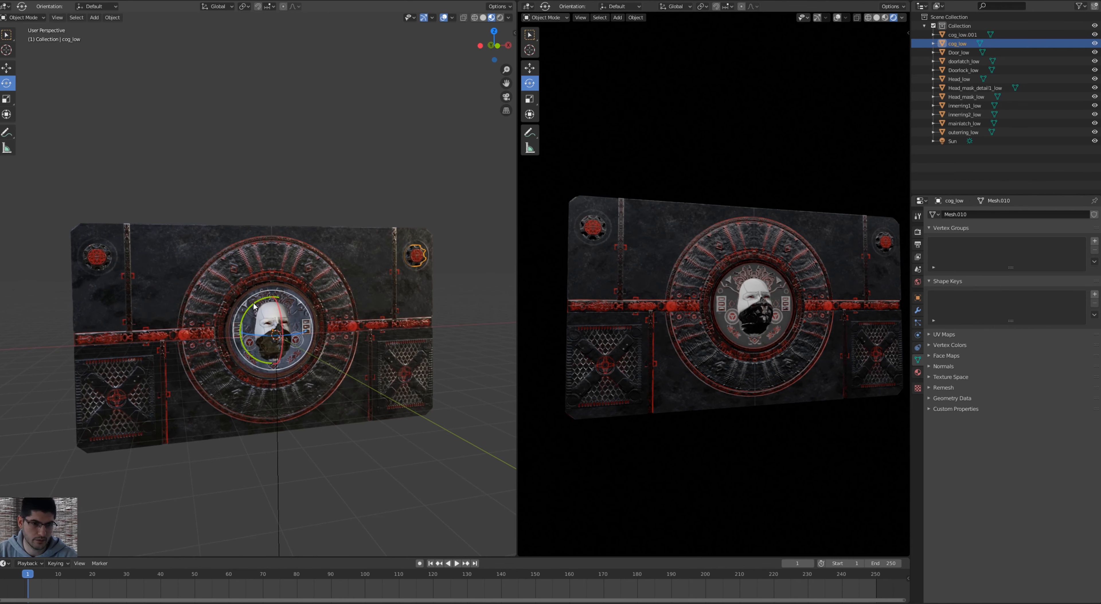
pyautogui.moveTo(316, 309); pyautogui.dragTo(238, 243)
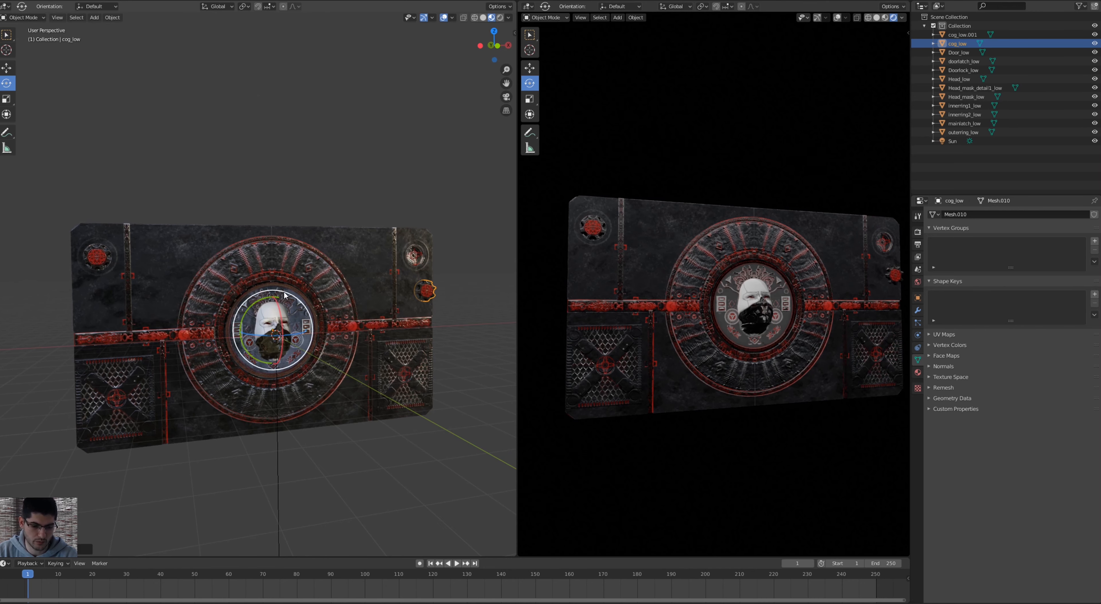
pyautogui.hotkey('ctrl', 'z')
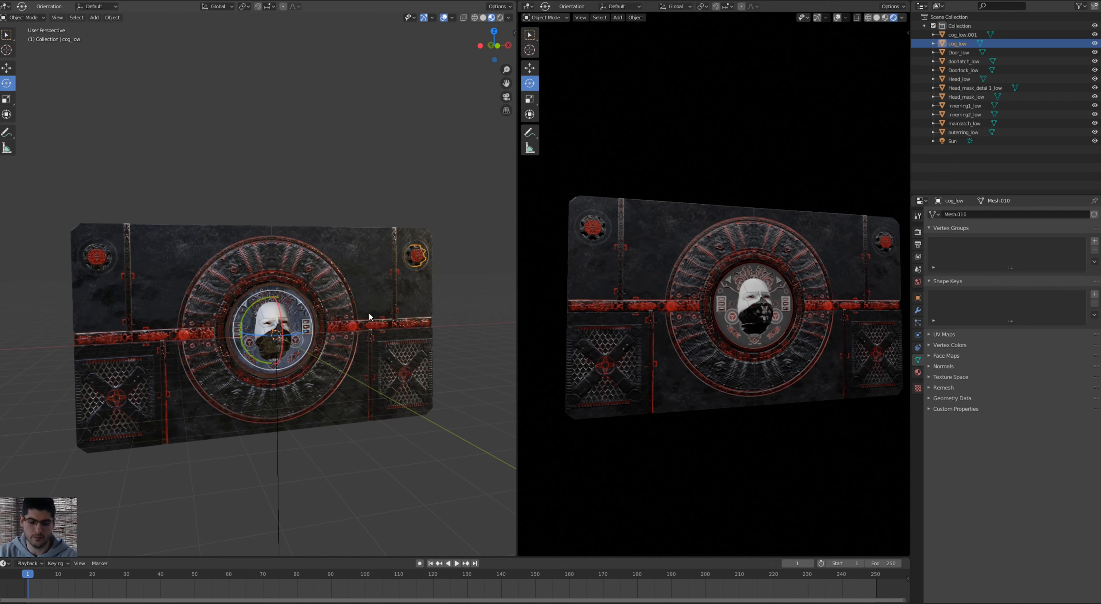
# Select the separated upper-left cog of the door in the front view.
pyautogui.moveTo(165, 375); pyautogui.dragTo(134, 372, button='middle')
pyautogui.keyDown('shift'); pyautogui.moveTo(141, 301); pyautogui.dragTo(237, 330, button='middle'); pyautogui.keyUp('shift')
pyautogui.scroll(1, 199, 240)
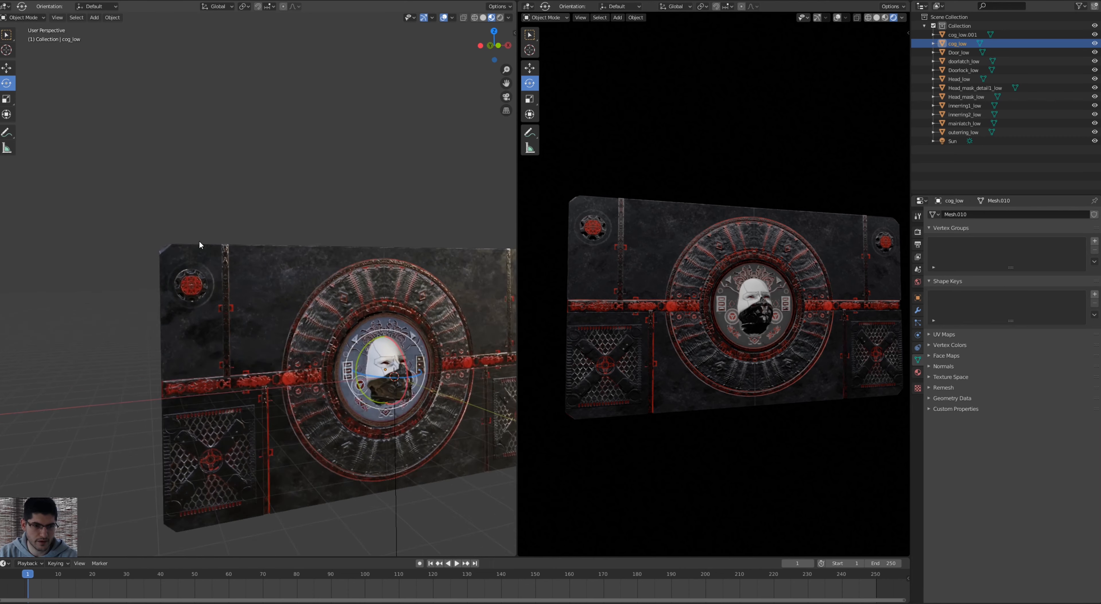
pyautogui.moveTo(199, 240); pyautogui.dragTo(201, 282, button='middle')
pyautogui.press('KP_3')
pyautogui.press('KP_3')
pyautogui.press('KP_3')
pyautogui.press('KP_3')
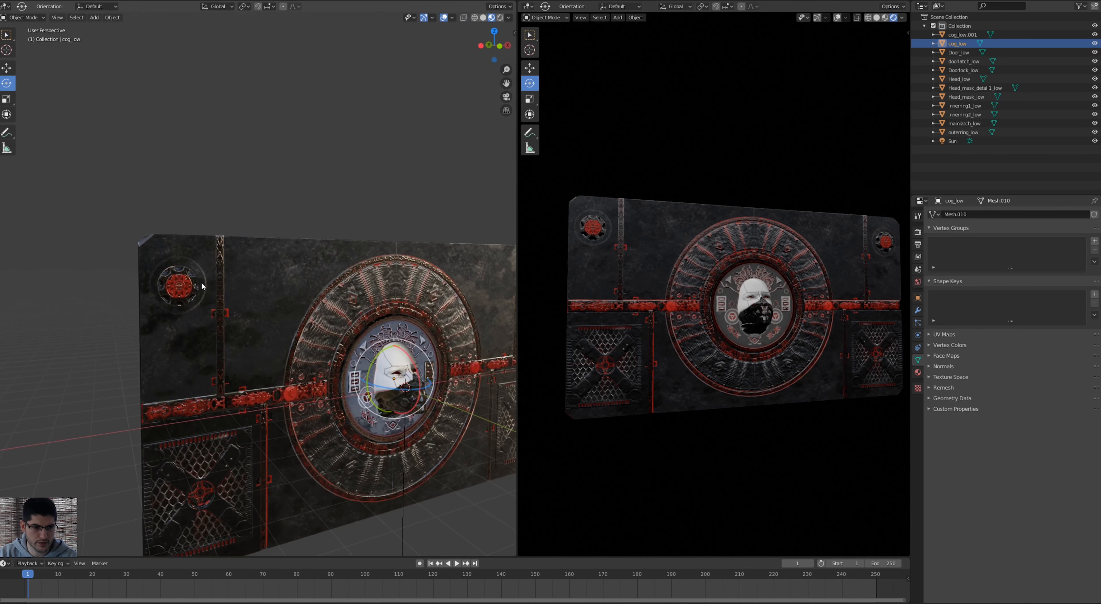
pyautogui.press('KP_1')
pyautogui.scroll(5, 179, 272)
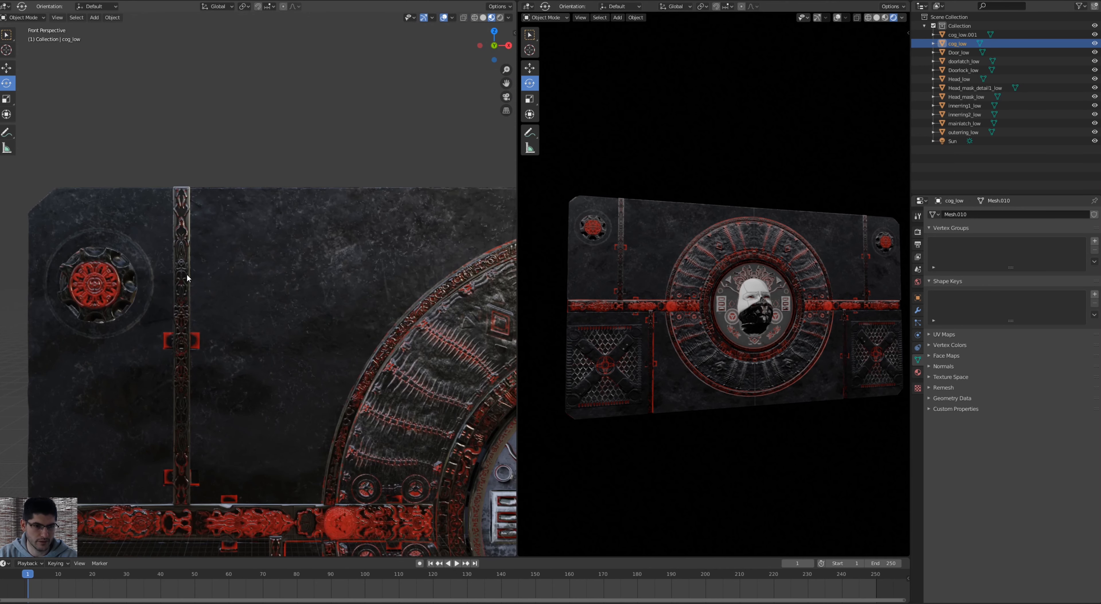
pyautogui.keyDown('shift'); pyautogui.moveTo(190, 279); pyautogui.dragTo(384, 277, button='middle'); pyautogui.keyUp('shift')
pyautogui.moveTo(300, 281)
pyautogui.keyDown('shift'); pyautogui.mouseDown(button='middle')
pyautogui.moveTo(389, 280)
pyautogui.moveTo(318, 283)
pyautogui.mouseUp(button='middle'); pyautogui.keyUp('shift')
pyautogui.scroll(2, 356, 279)
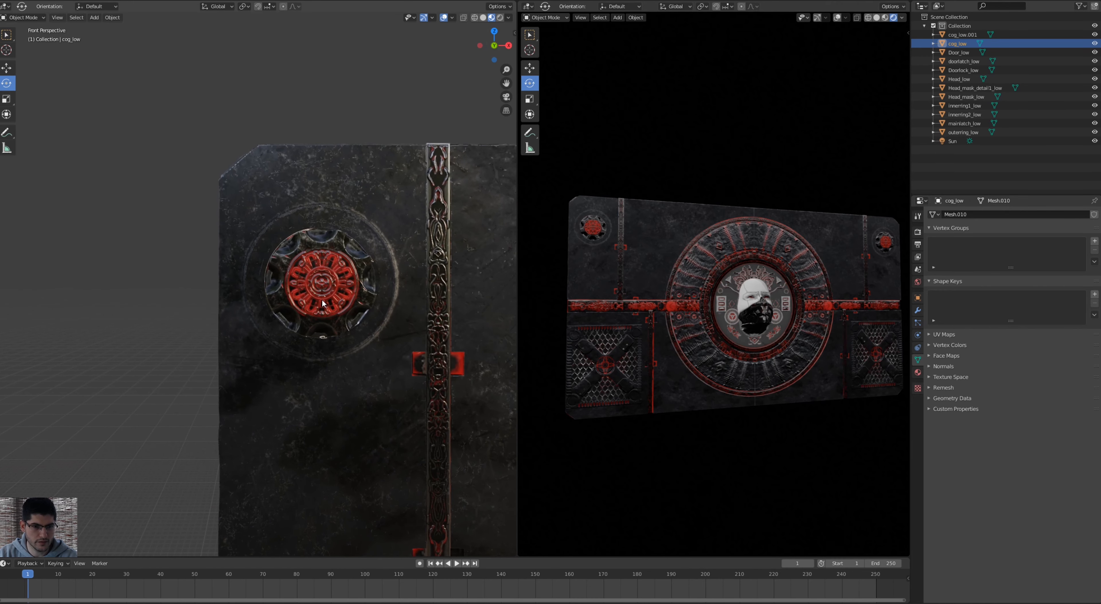
pyautogui.click(349, 282)
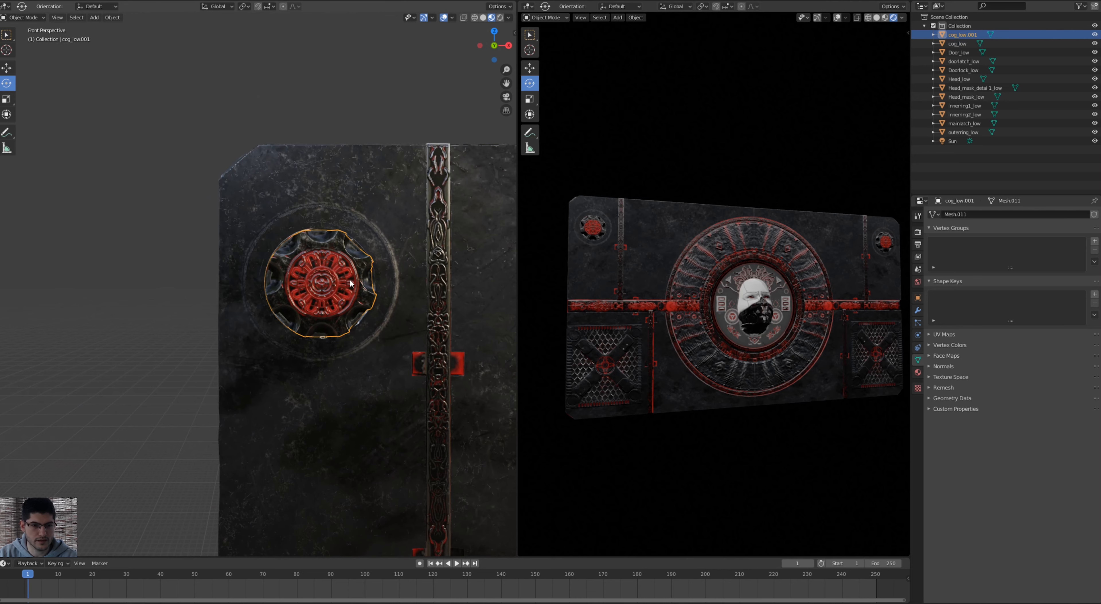
# Set the transform pivot point to 3D Cursor so the upper-left cog rotates around its own centre.
pyautogui.scroll(4, 349, 282)
pyautogui.moveTo(369, 280); pyautogui.dragTo(280, 281, button='middle')
pyautogui.press('ctrl+KP_3')
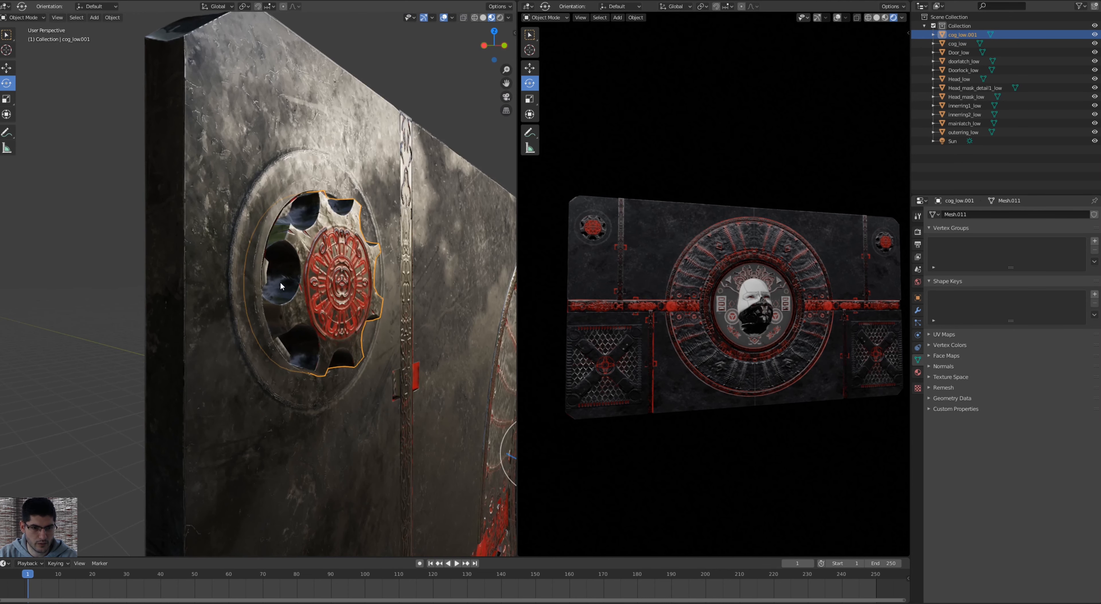
pyautogui.press('KP_1')
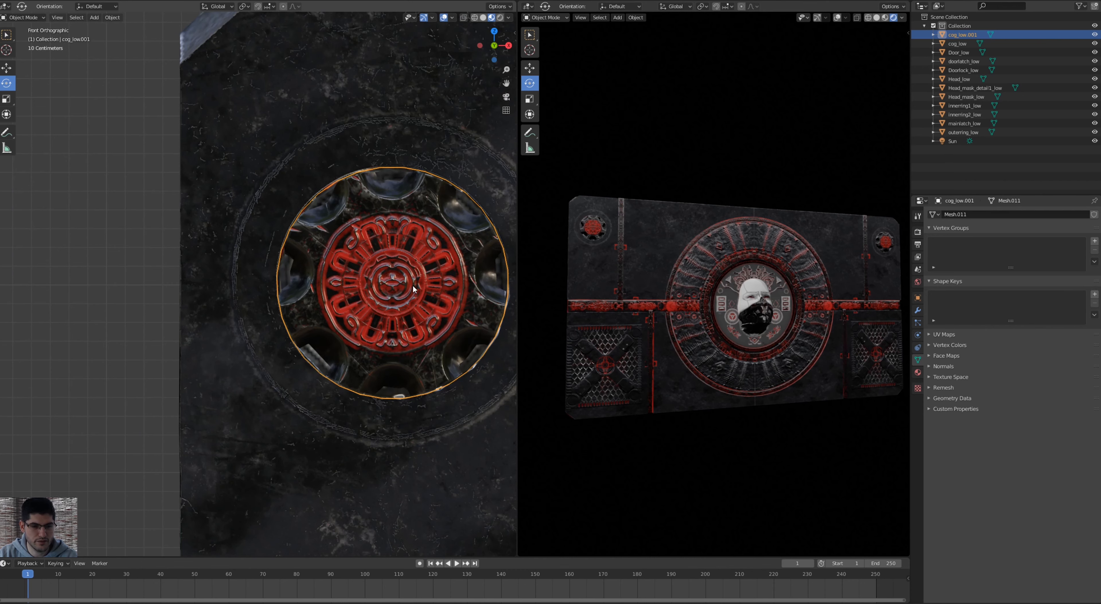
pyautogui.keyDown('shift'); pyautogui.moveTo(411, 287); pyautogui.dragTo(321, 288, button='middle'); pyautogui.keyUp('shift')
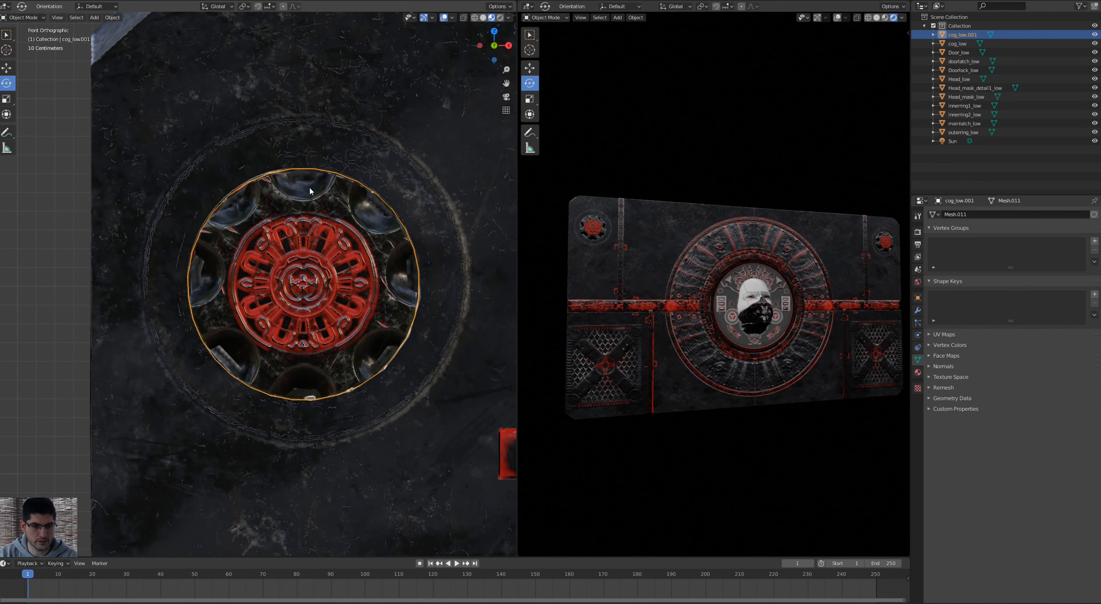
pyautogui.scroll(-10, 310, 187)
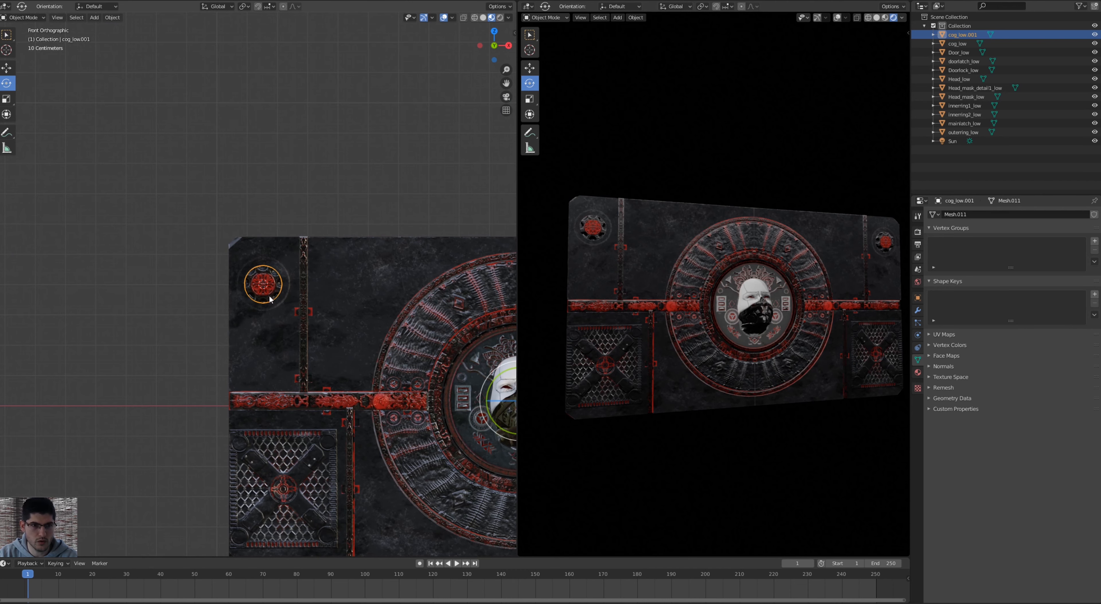
pyautogui.scroll(3, 270, 299)
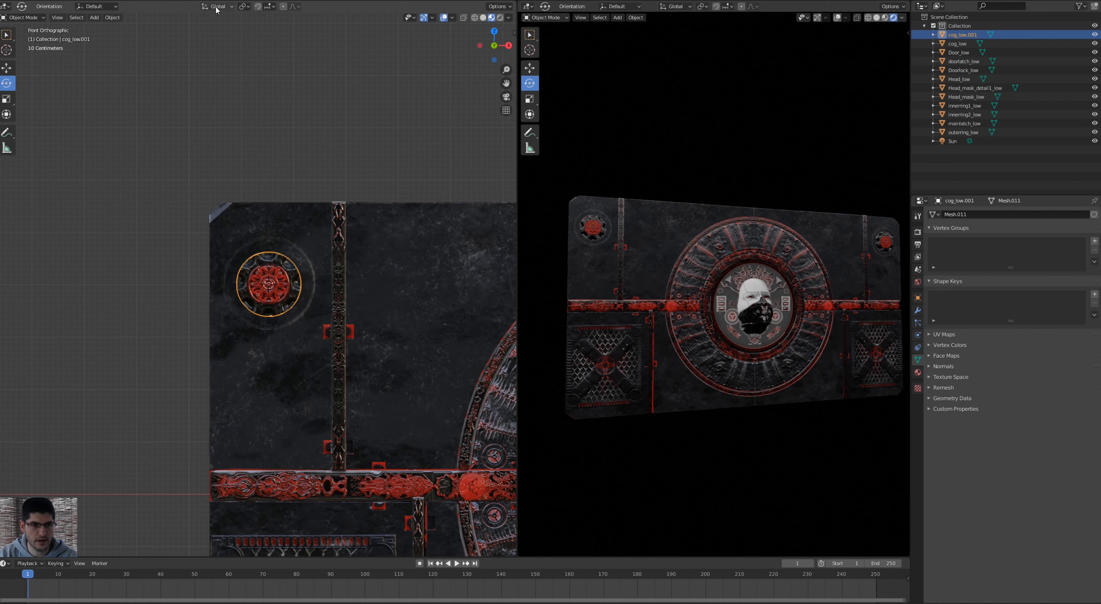
pyautogui.click(242, 7)
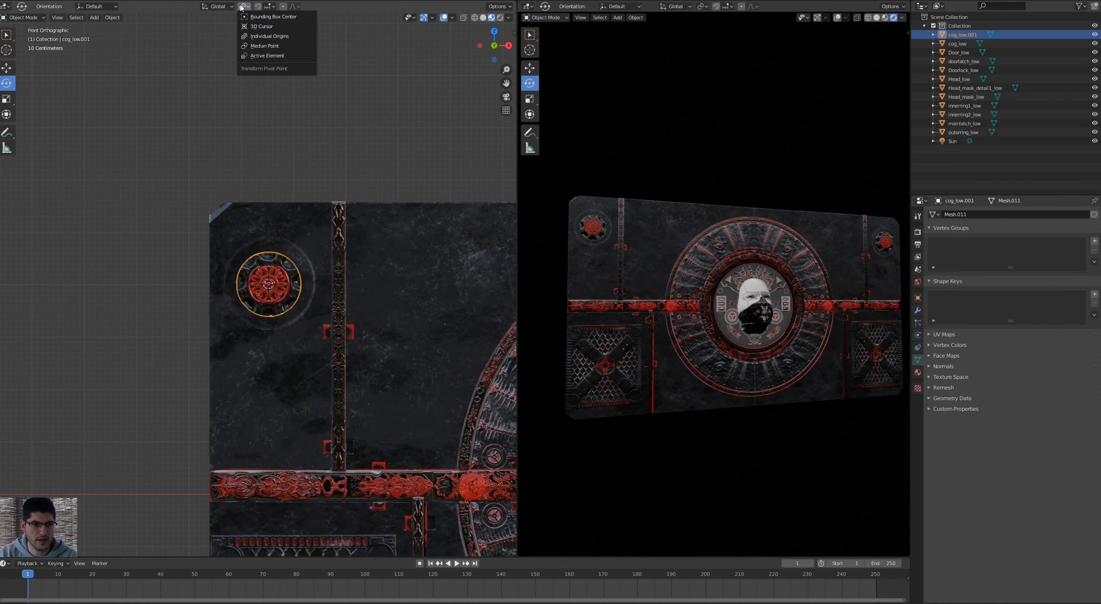
pyautogui.click(253, 26)
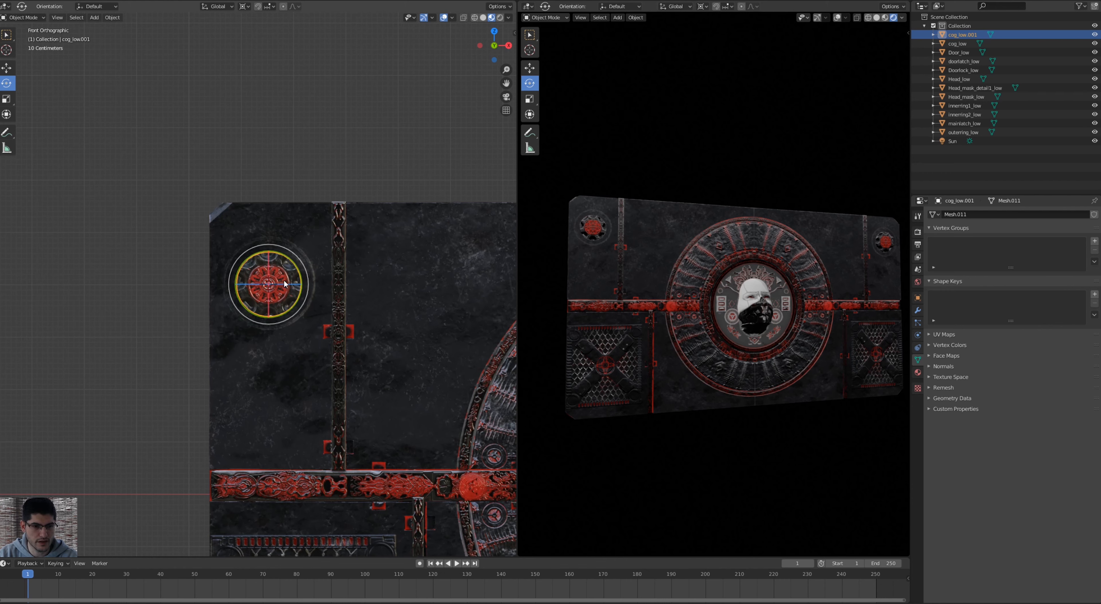
# Try rotating the upper-left cog around the 3D cursor.
pyautogui.moveTo(298, 270); pyautogui.dragTo(307, 217)
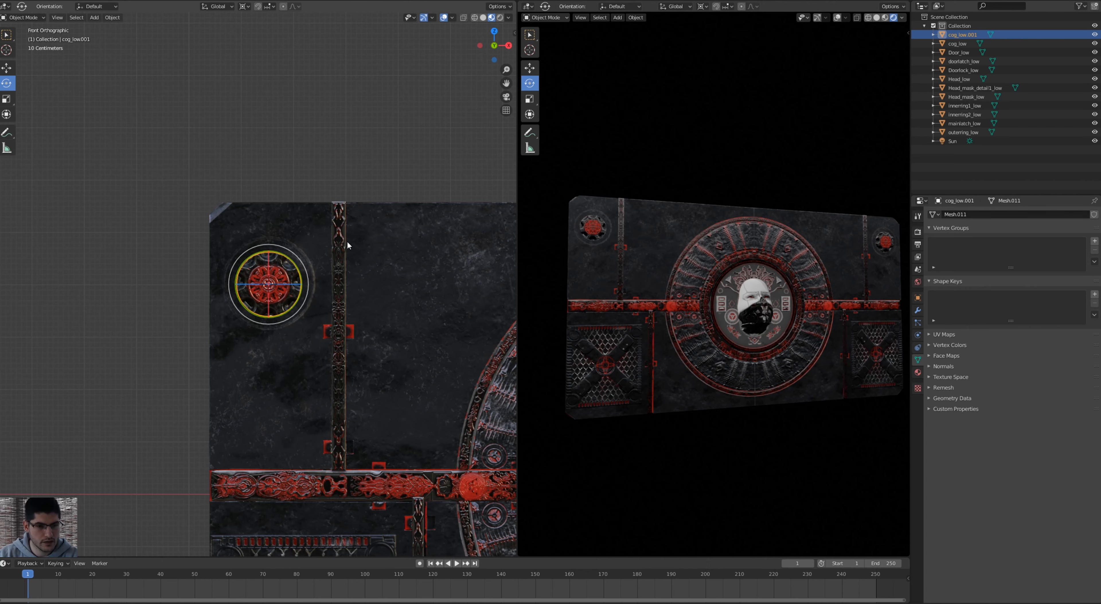
pyautogui.scroll(5, 346, 241)
pyautogui.scroll(-6, 301, 289)
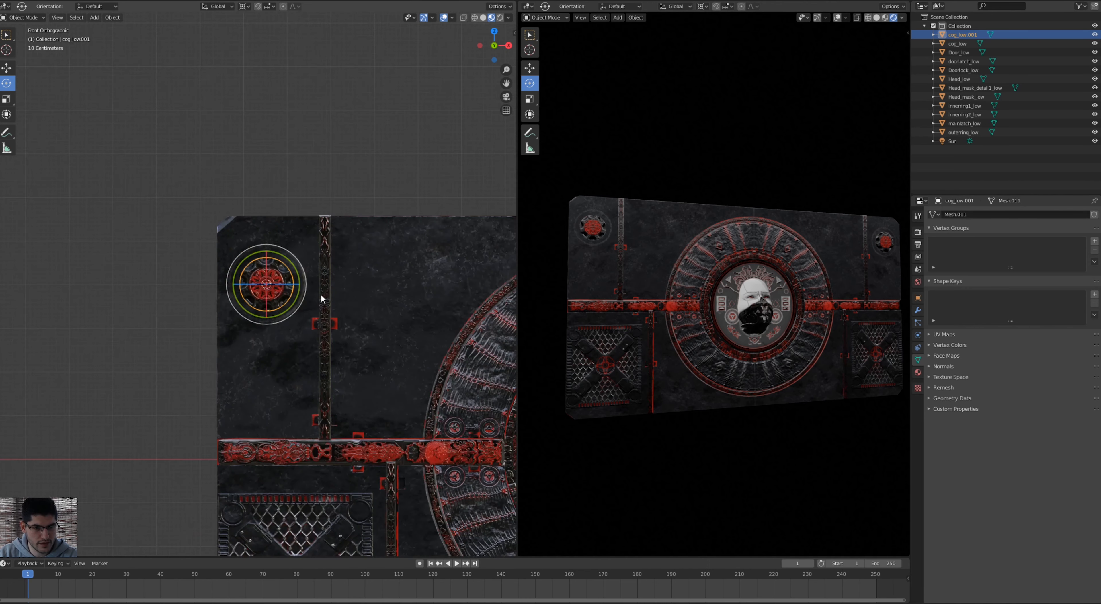
pyautogui.scroll(2, 321, 298)
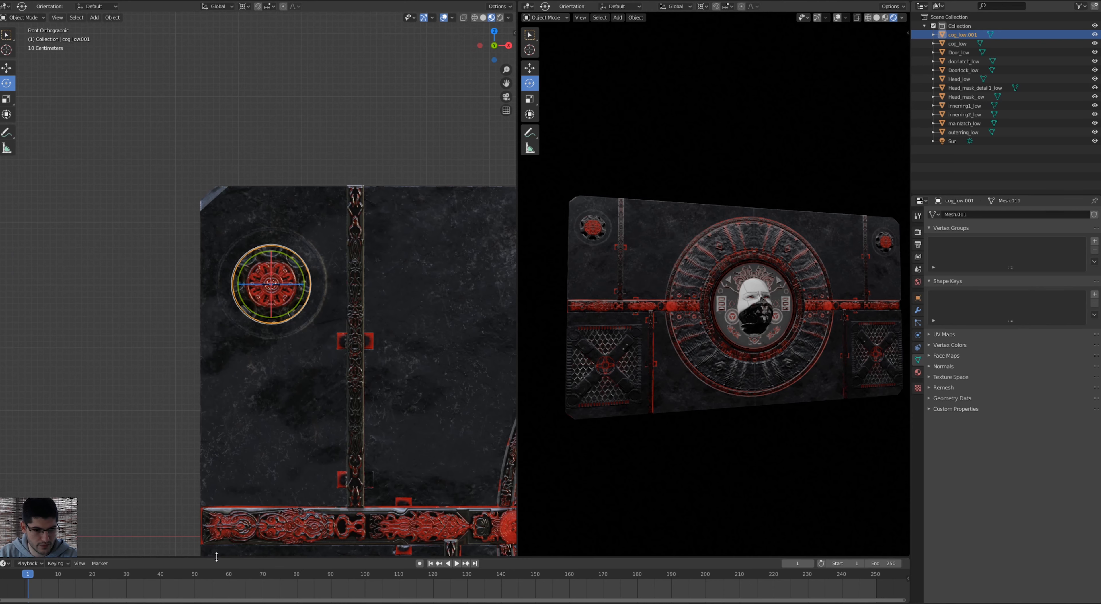
# Enlarge the timeline area and set the scene's end frame to 150 in the output properties.
pyautogui.moveTo(218, 557); pyautogui.dragTo(167, 473)
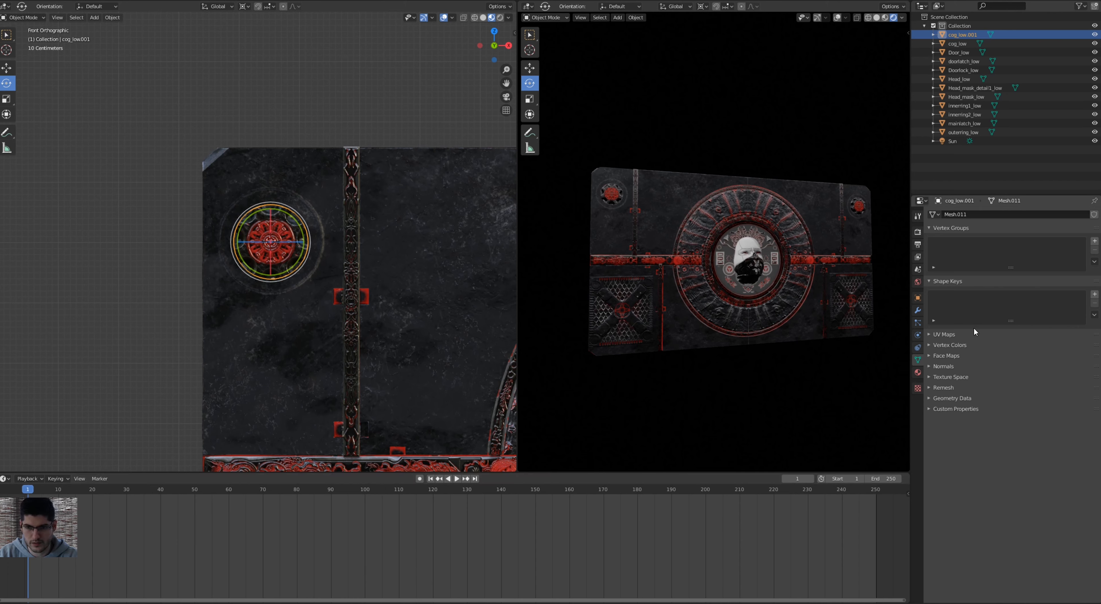
pyautogui.click(918, 234)
pyautogui.click(917, 244)
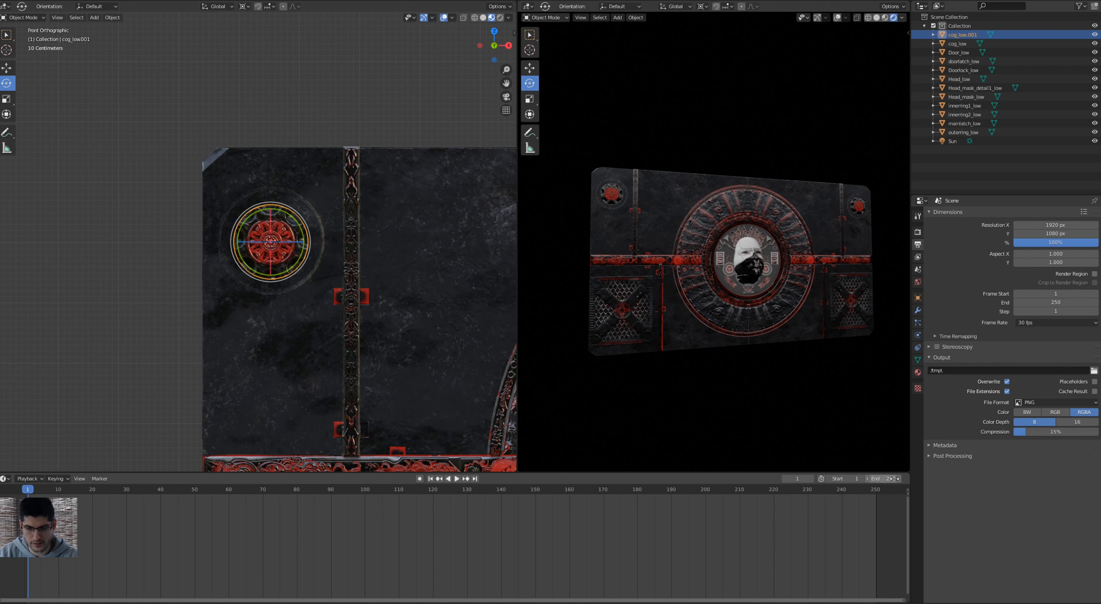
pyautogui.click(1030, 302)
pyautogui.write('150')
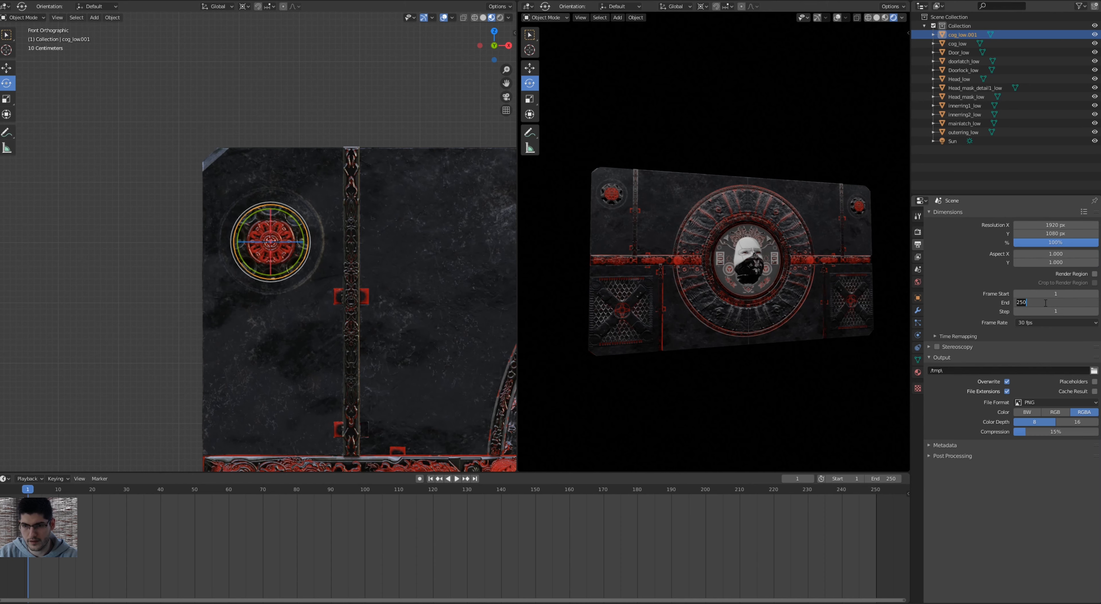
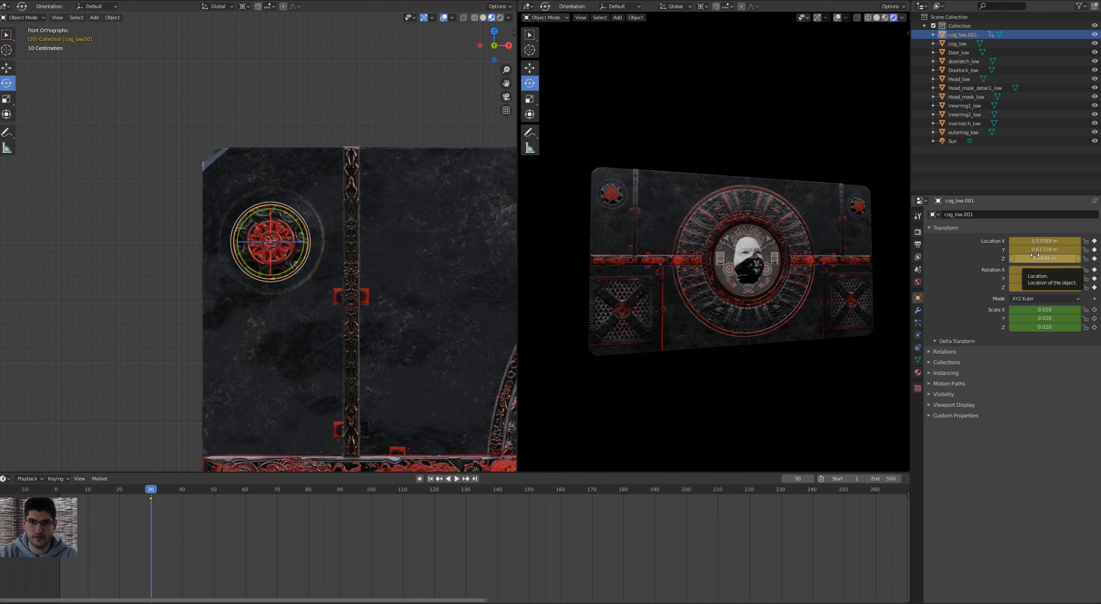
# Undo the keyframes inserted for the upper-left cog at frame 30 and its last location change.
pyautogui.hotkey('ctrl', 'z')
pyautogui.hotkey('ctrl', 'z')
pyautogui.hotkey('ctrl', 'z')
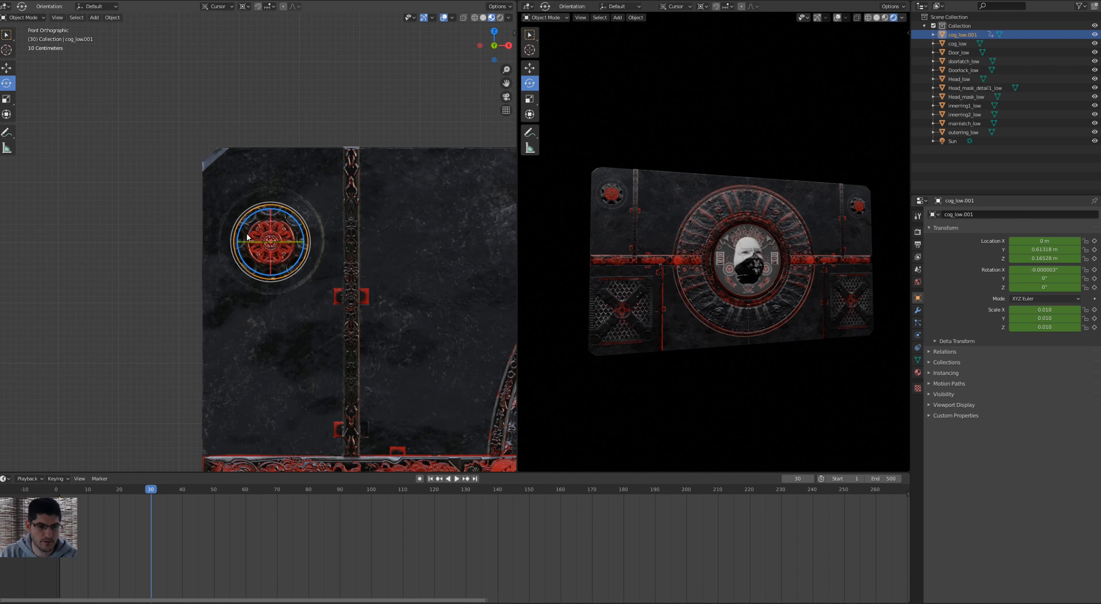
# Try rotating the upper-left cog freely around the 3D cursor, and undo both rotations.
pyautogui.moveTo(275, 227); pyautogui.dragTo(224, 239)
pyautogui.moveTo(299, 224); pyautogui.dragTo(295, 368)
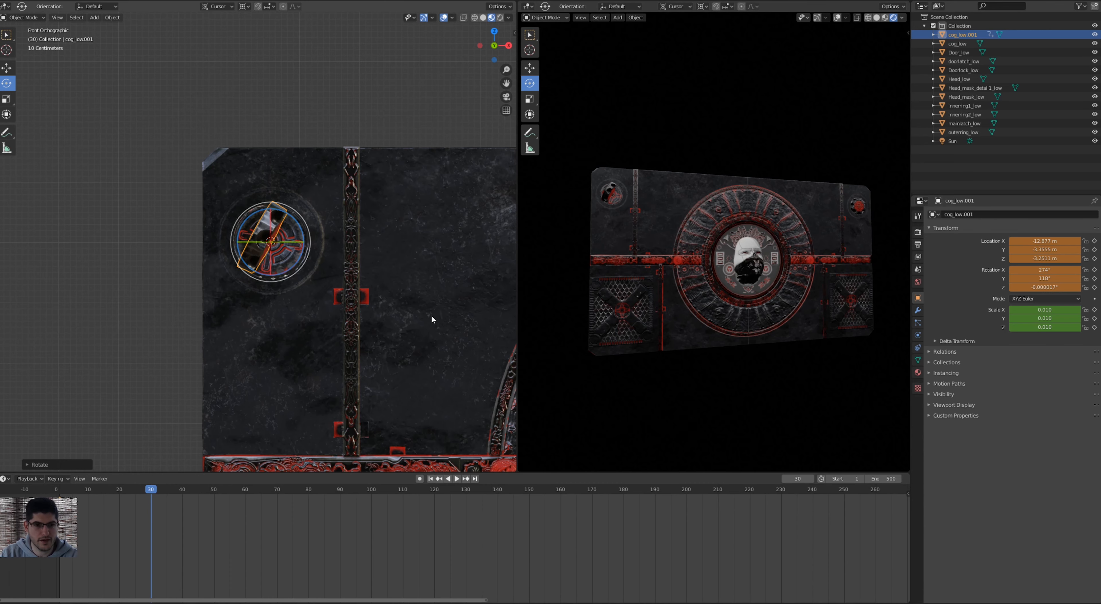
pyautogui.scroll(-5, 431, 315)
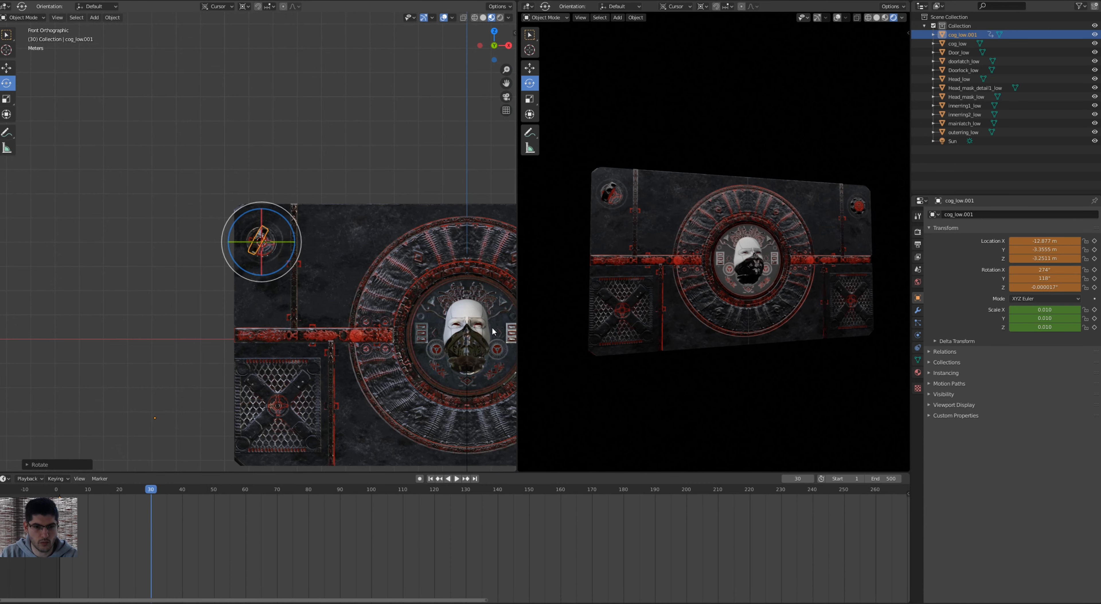
pyautogui.scroll(8, 289, 210)
pyautogui.hotkey('ctrl', 'z')
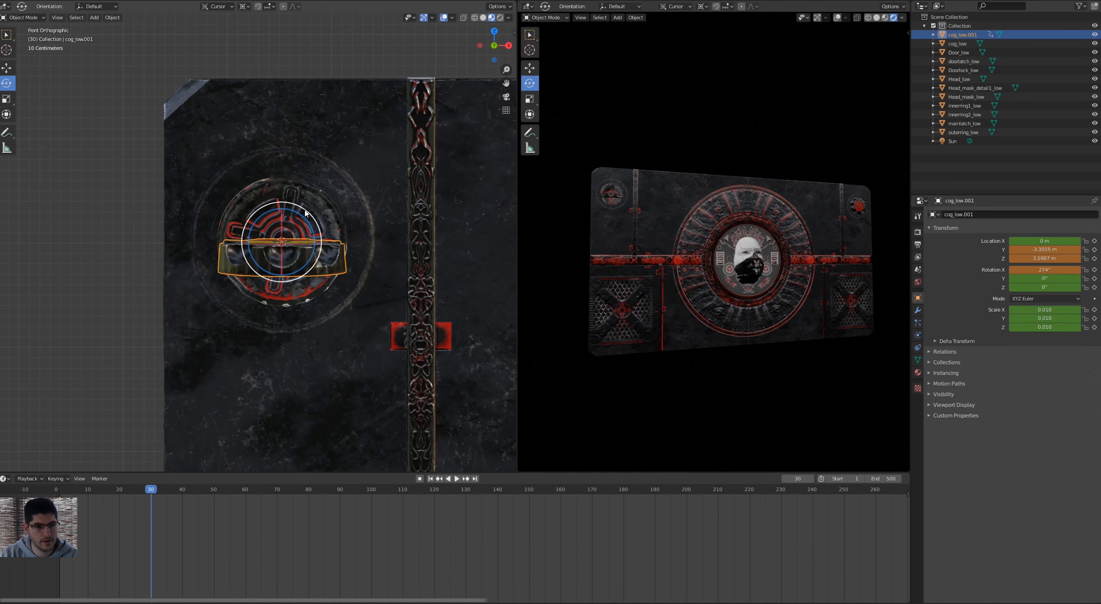
pyautogui.hotkey('ctrl', 'z')
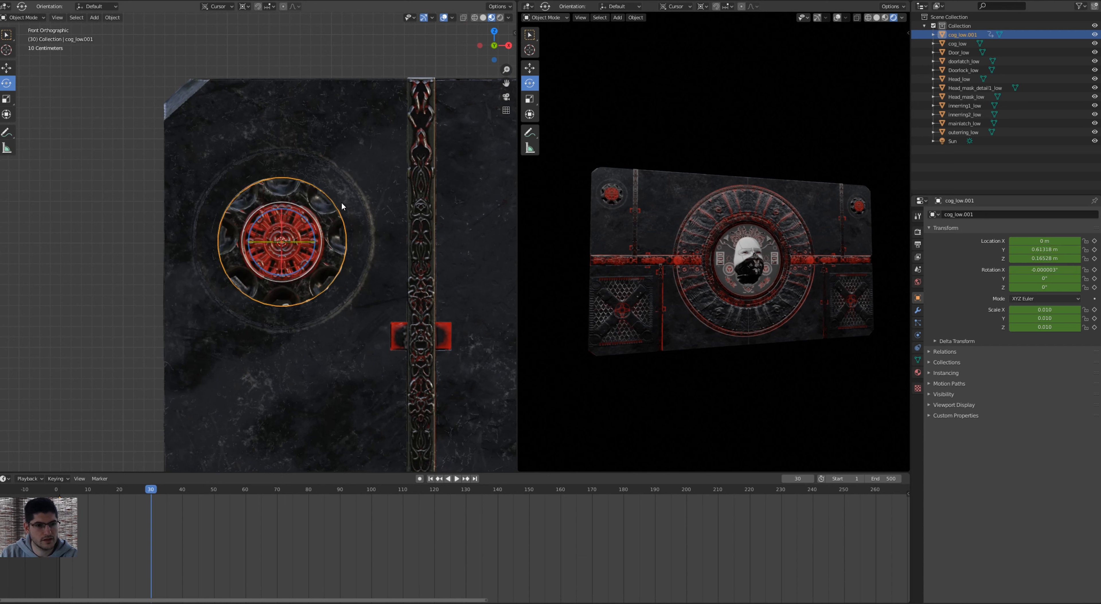
# Try setting the upper-left cog's origin to the 3D cursor and keyframing its location at frame 30, and undo both.
pyautogui.click(111, 19)
pyautogui.moveTo(116, 35)
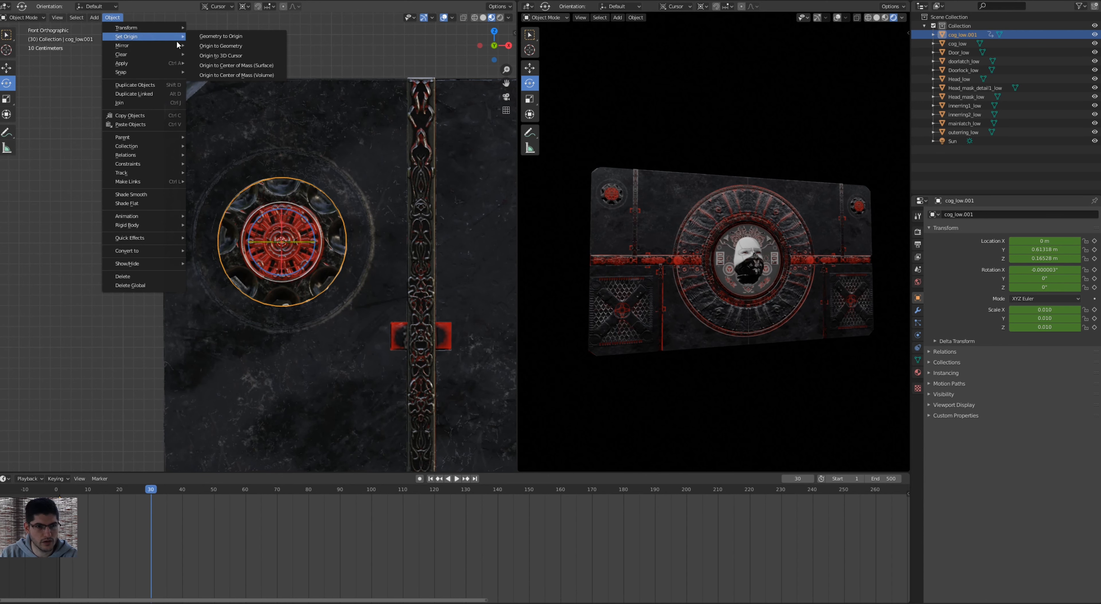
pyautogui.click(222, 56)
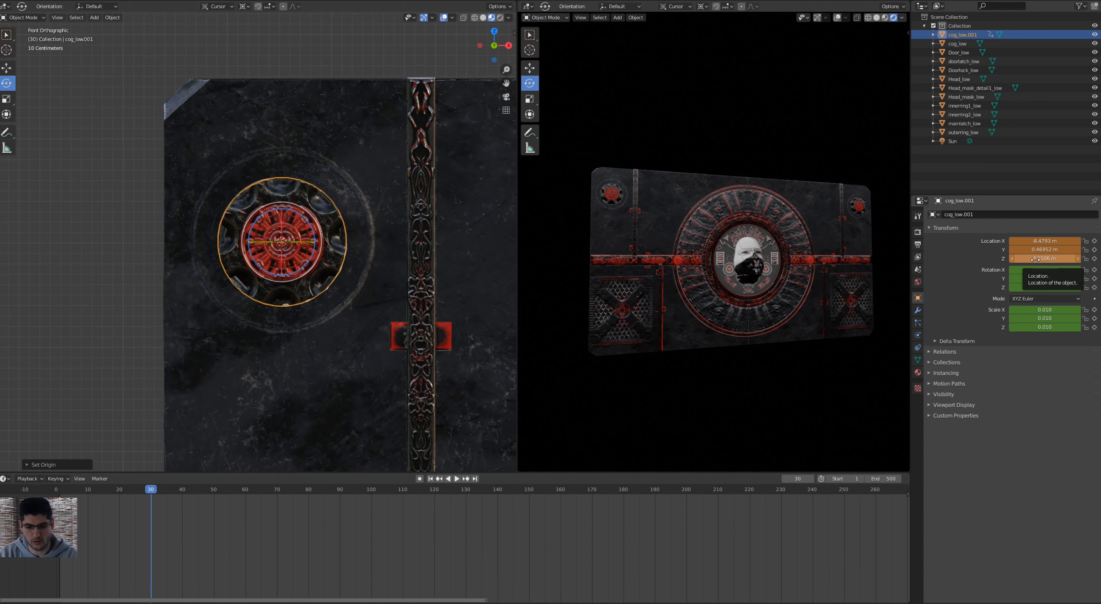
pyautogui.press('i')
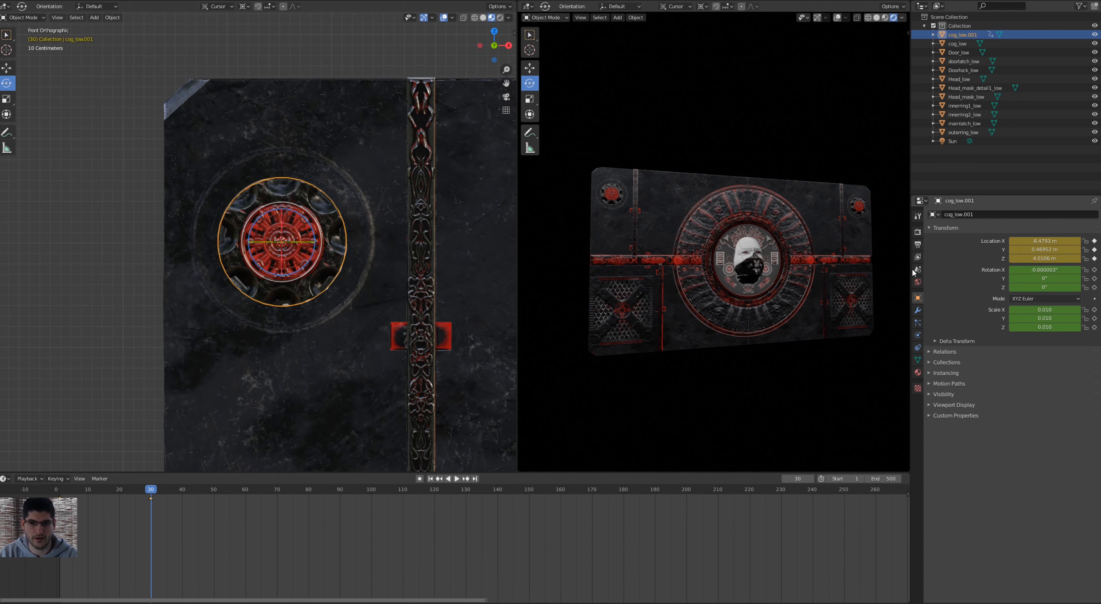
pyautogui.moveTo(153, 481)
pyautogui.mouseDown()
pyautogui.moveTo(80, 503)
pyautogui.moveTo(191, 498)
pyautogui.moveTo(64, 503)
pyautogui.moveTo(155, 508)
pyautogui.moveTo(89, 521)
pyautogui.moveTo(123, 511)
pyautogui.moveTo(86, 495)
pyautogui.moveTo(150, 499)
pyautogui.mouseUp()
pyautogui.hotkey('ctrl', 'z')
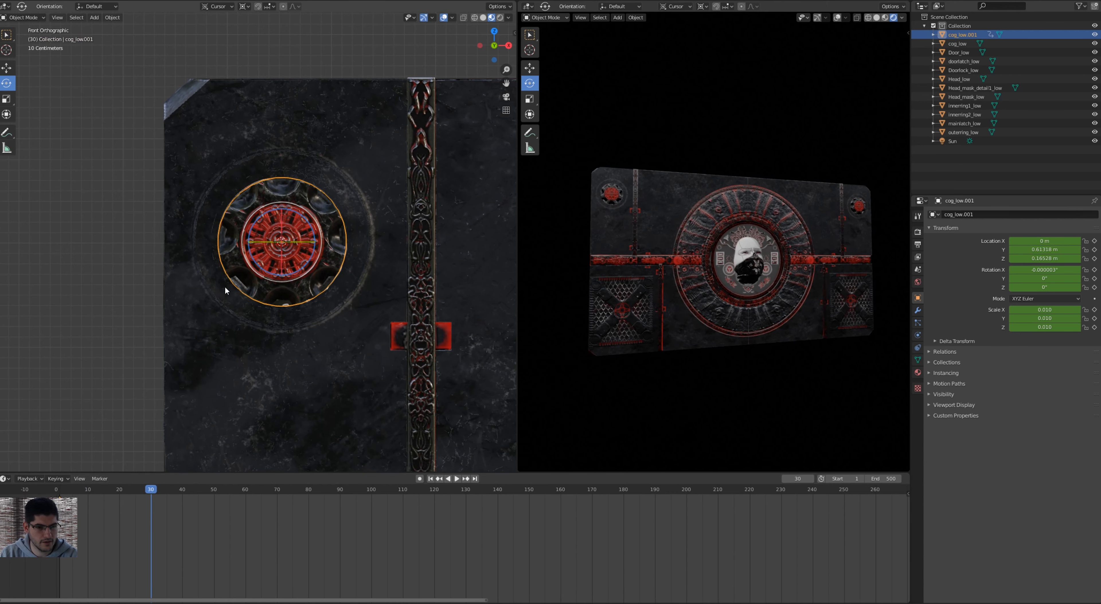
# Set the upper-left cog's origin to the 3D cursor and insert a location keyframe at frame 30.
pyautogui.click(110, 18)
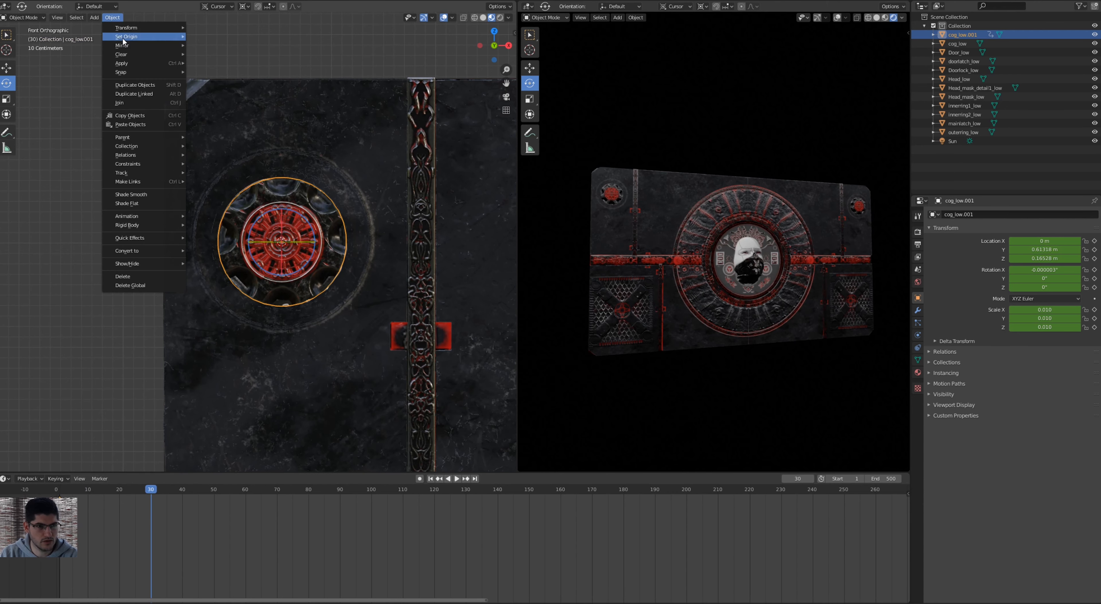
pyautogui.moveTo(122, 38)
pyautogui.click(232, 56)
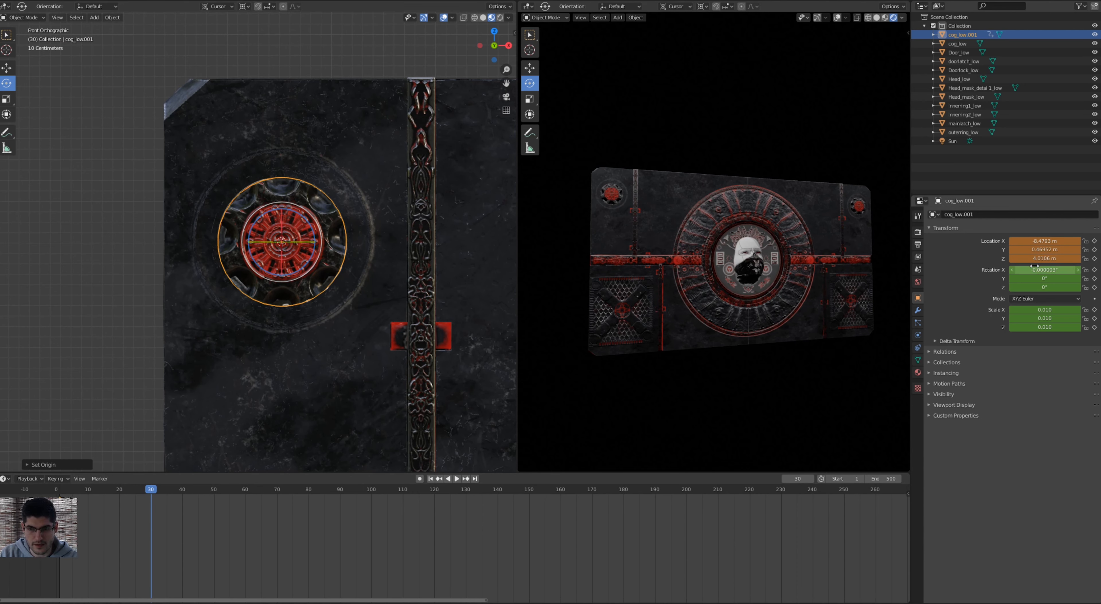
pyautogui.press('i')
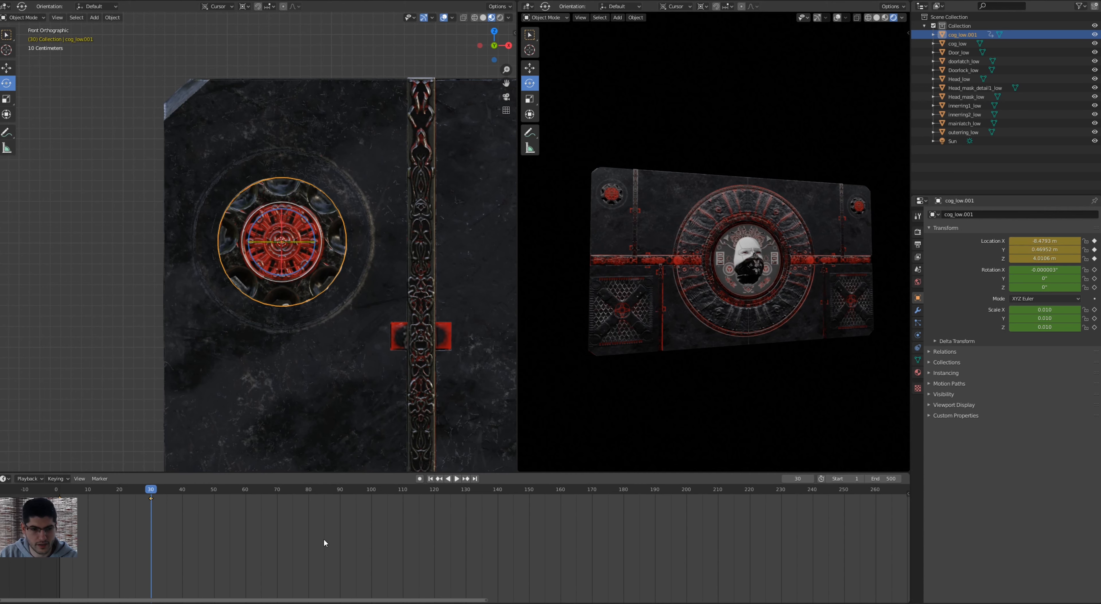
pyautogui.moveTo(34, 484); pyautogui.dragTo(36, 483)
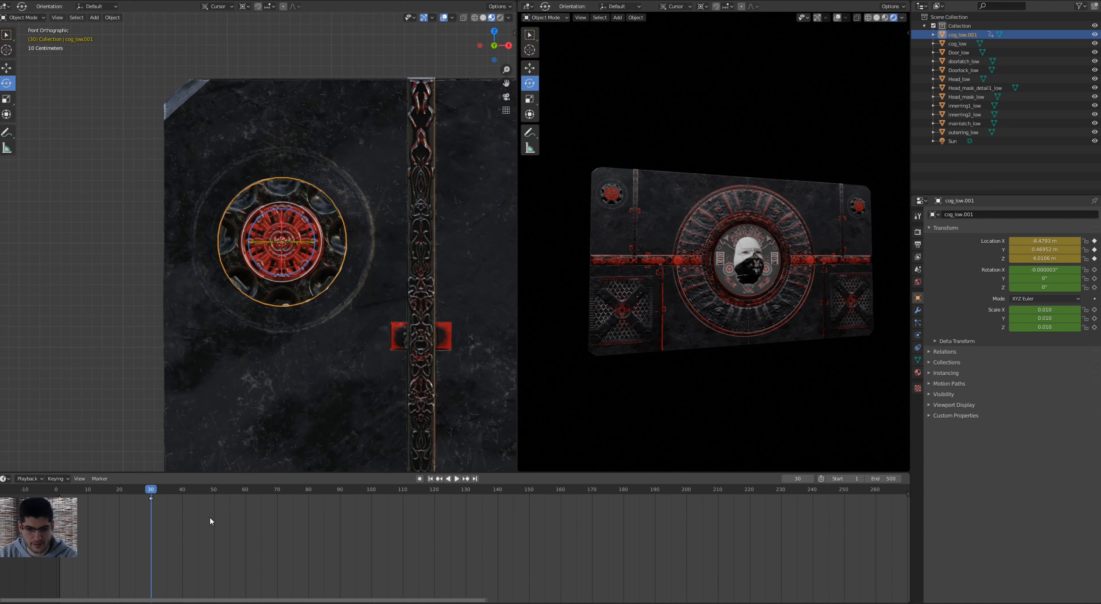
# Delete the upper-left cog's start keyframes and insert new location, rotation and scale keyframes at frame 0.
pyautogui.press('x')
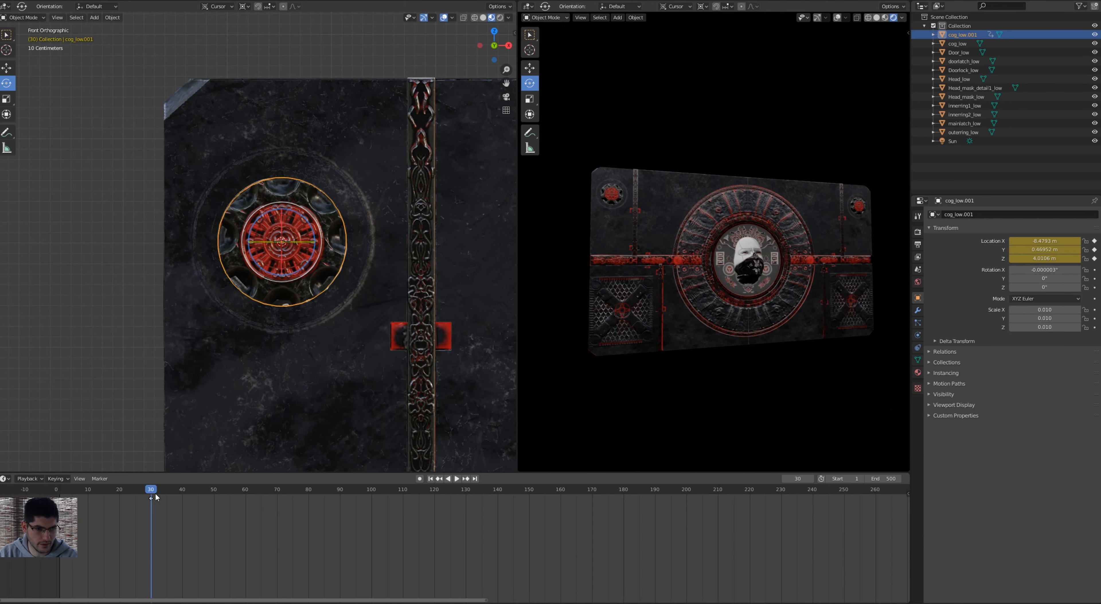
pyautogui.hotkey('shift', 'ctrl', 'space')
pyautogui.press('space')
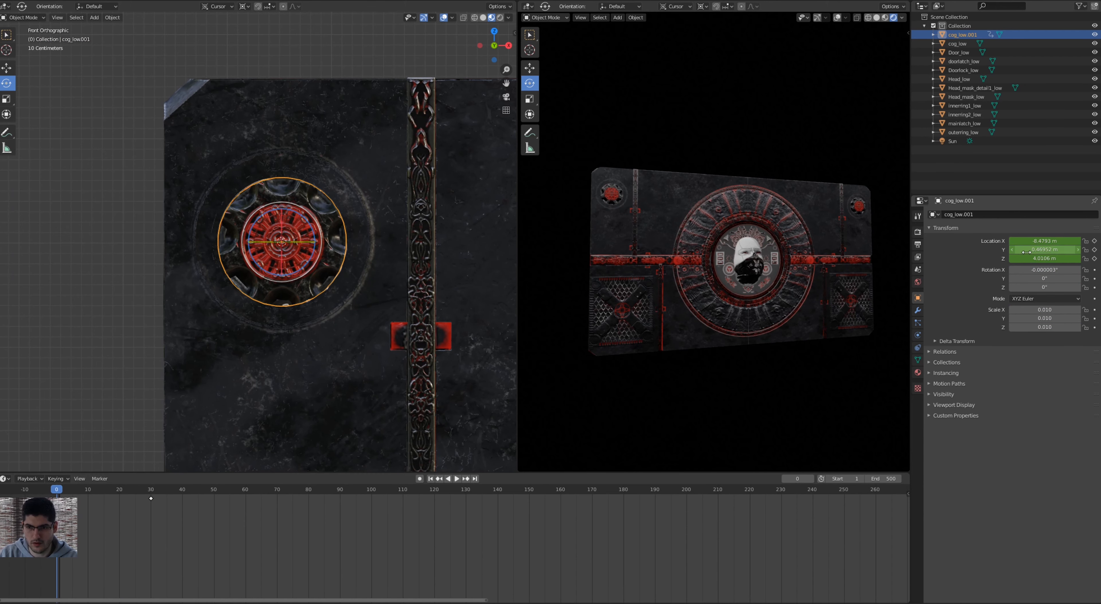
pyautogui.press('i')
pyautogui.press('i')
pyautogui.press('i')
# Try rotating the upper-left cog 117° about Y at frame 30, and undo the attempt.
pyautogui.press('space')
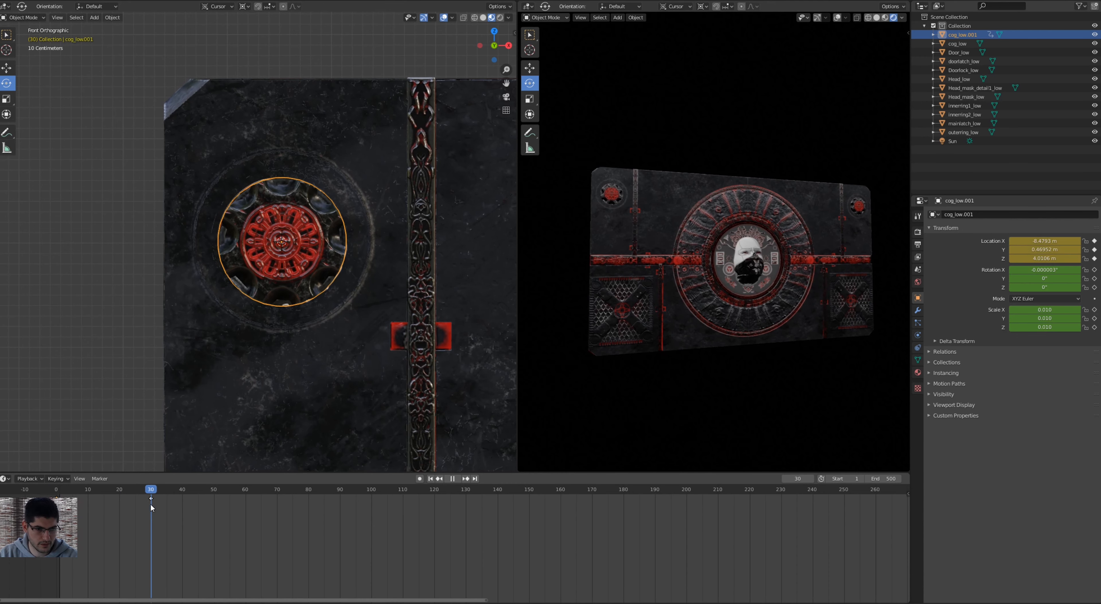
pyautogui.press('space')
pyautogui.press('i')
pyautogui.moveTo(1062, 237); pyautogui.dragTo(976, 280)
pyautogui.hotkey('ctrl', 'z')
pyautogui.hotkey('ctrl', 'z')
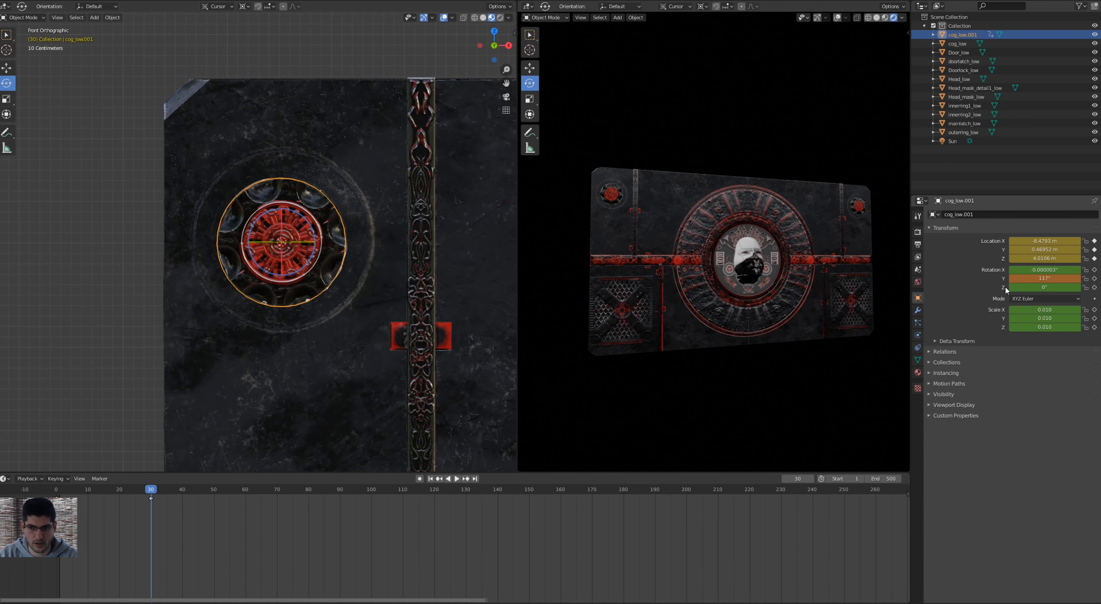
pyautogui.hotkey('ctrl', 'z')
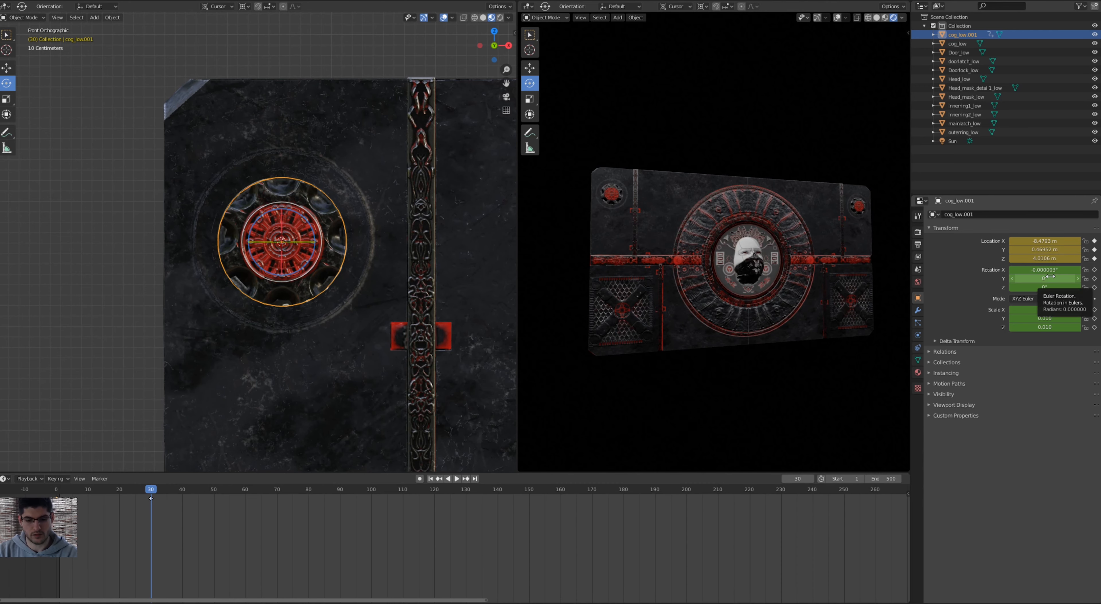
# Set the upper-left cog's Y rotation to 520° at frame 30 and insert a rotation keyframe.
pyautogui.moveTo(1044, 278); pyautogui.dragTo(1082, 278)
pyautogui.press('i')
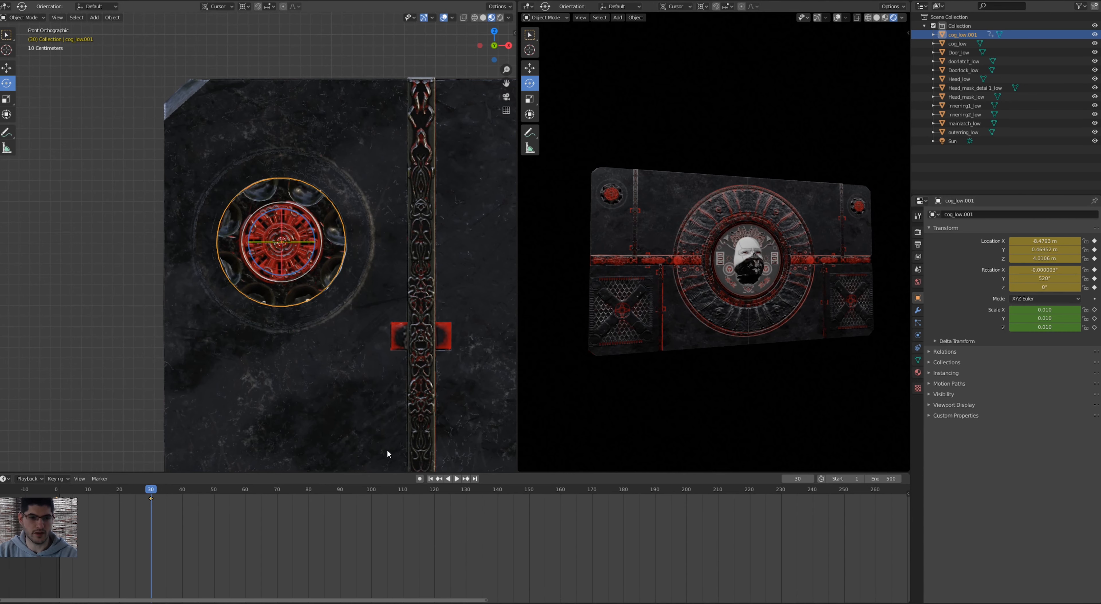
# Play the animation repeatedly from frame 0 and examine how the upper-left cog rotates.
pyautogui.moveTo(151, 492); pyautogui.dragTo(57, 498)
pyautogui.press('space')
pyautogui.press('space')
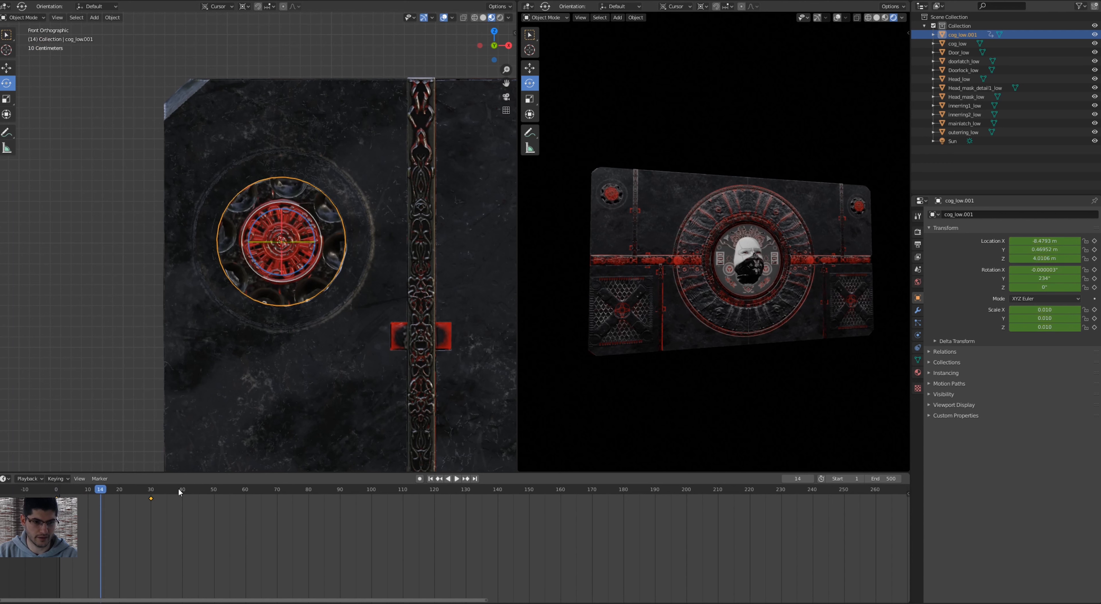
pyautogui.moveTo(103, 490); pyautogui.dragTo(56, 490)
pyautogui.press('space')
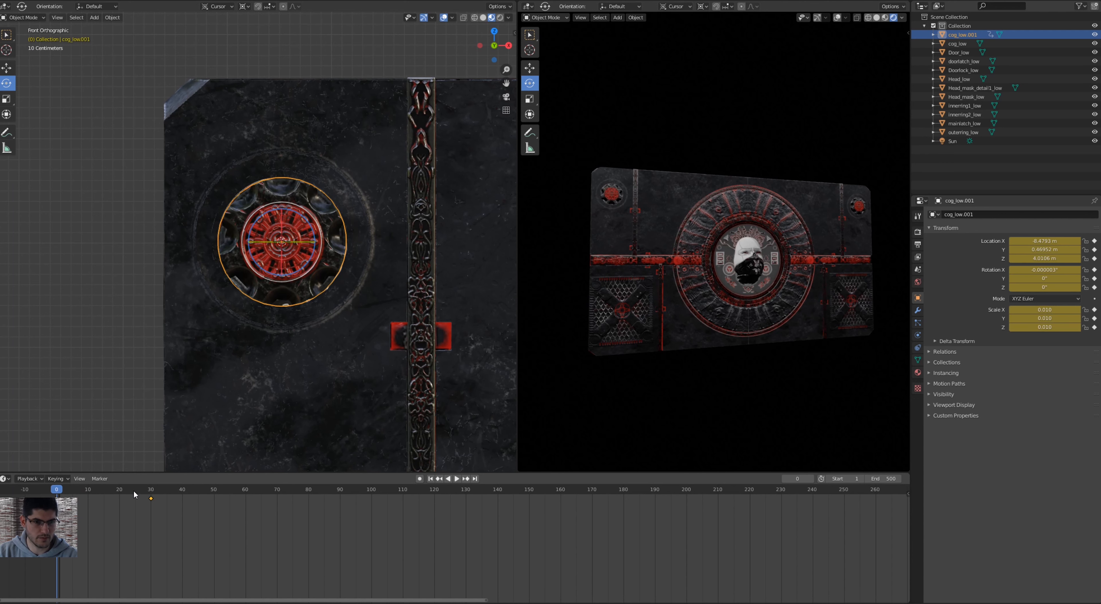
pyautogui.press('space')
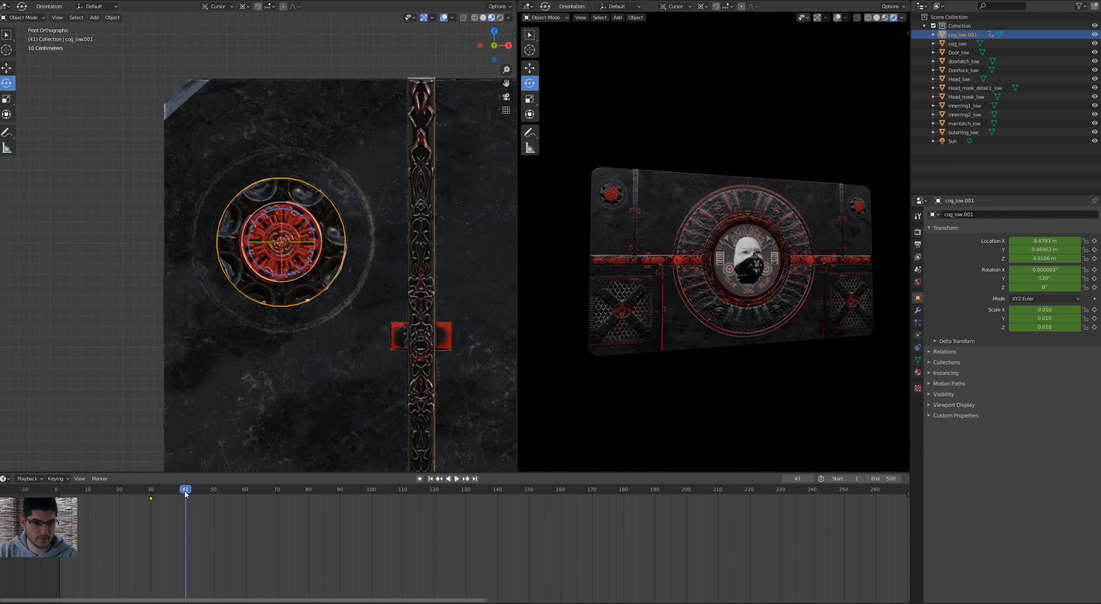
pyautogui.moveTo(184, 491); pyautogui.dragTo(57, 504)
pyautogui.press('space')
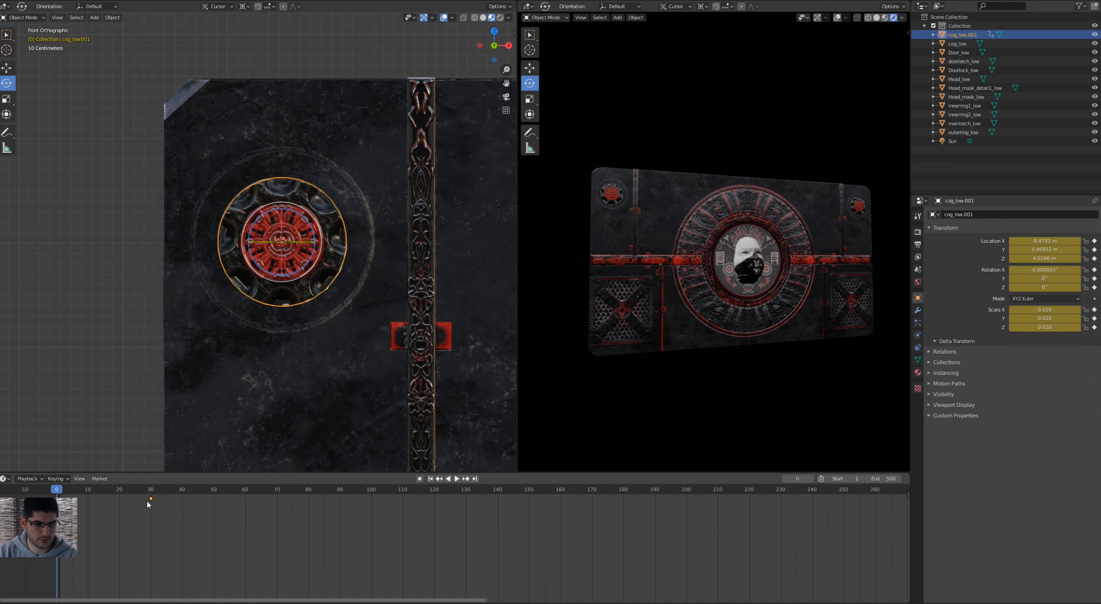
# Move the cog's end keyframe from frame 30 to frame 140 and play the animation.
pyautogui.moveTo(150, 498); pyautogui.dragTo(498, 499)
pyautogui.press('space')
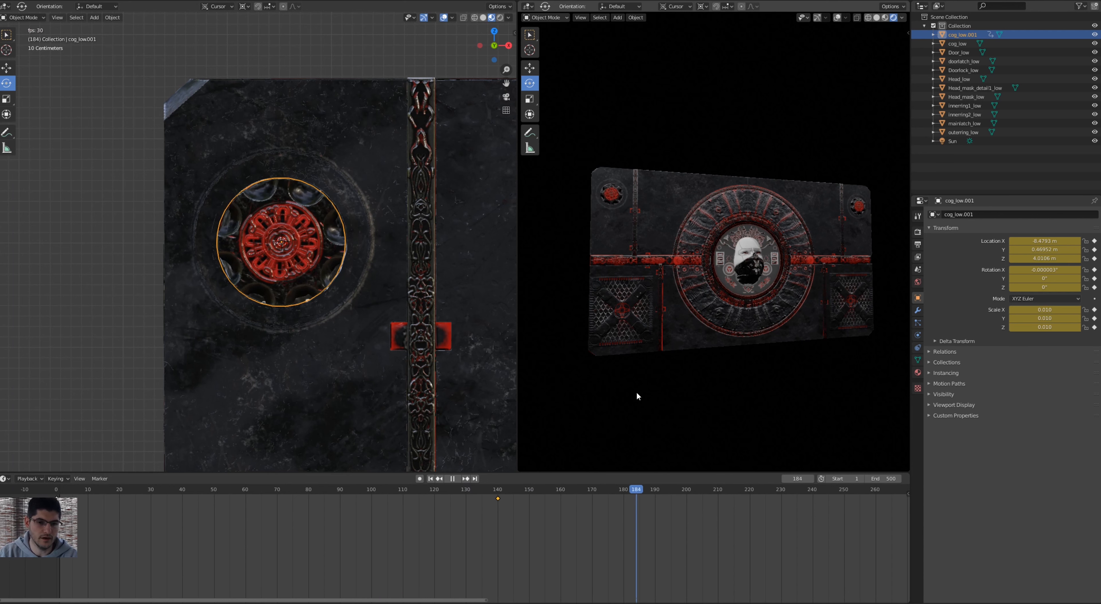
pyautogui.press('space')
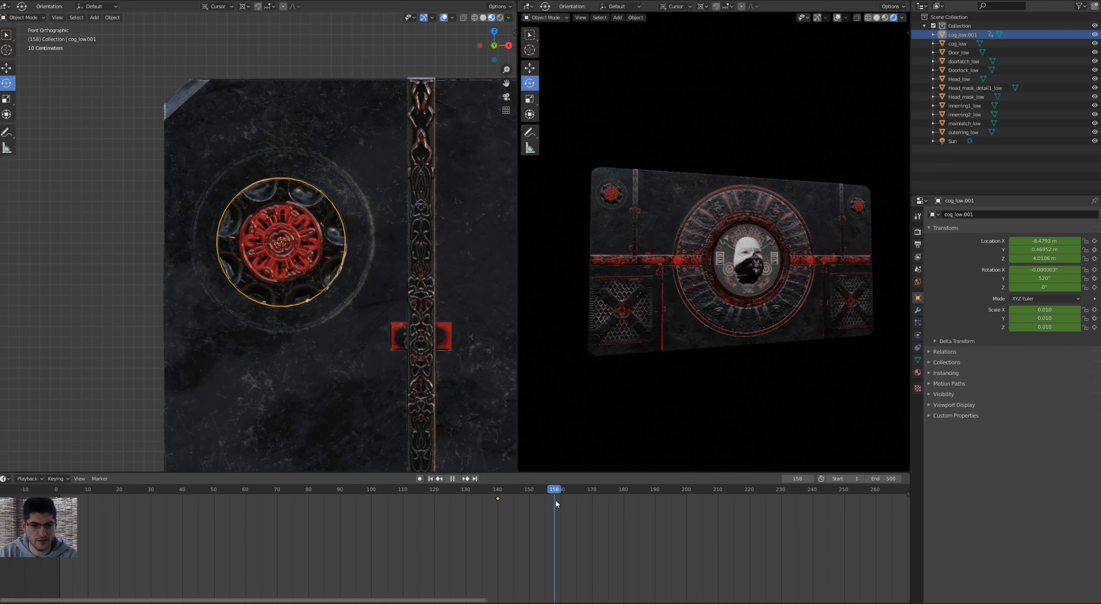
pyautogui.moveTo(331, 510); pyautogui.dragTo(168, 509)
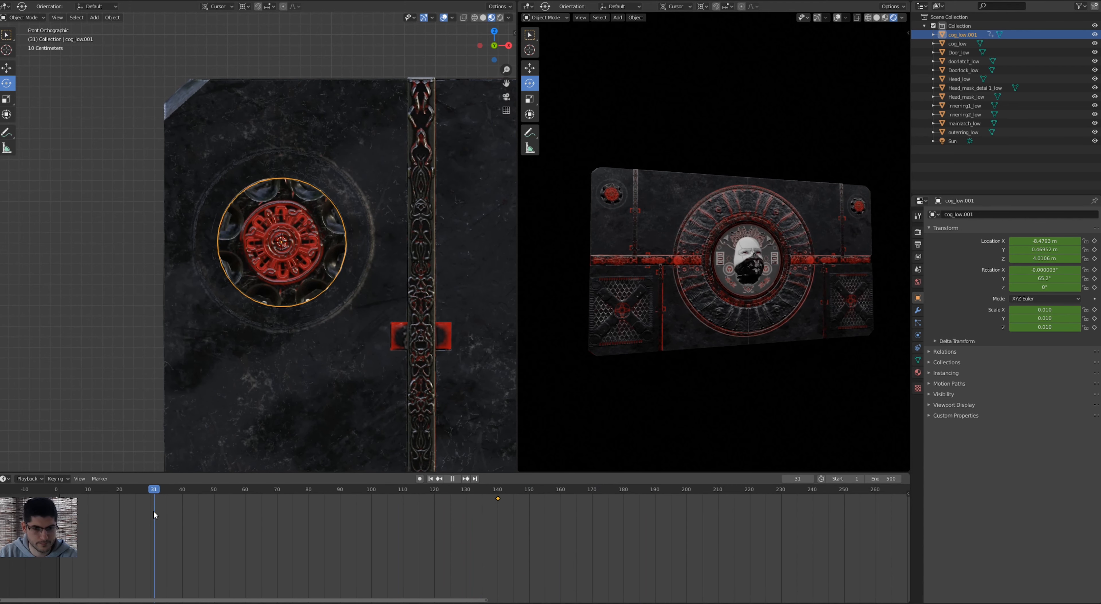
pyautogui.press('space')
# Move the cog's end keyframe to frame 160 and play the animation again.
pyautogui.moveTo(549, 526); pyautogui.dragTo(341, 495)
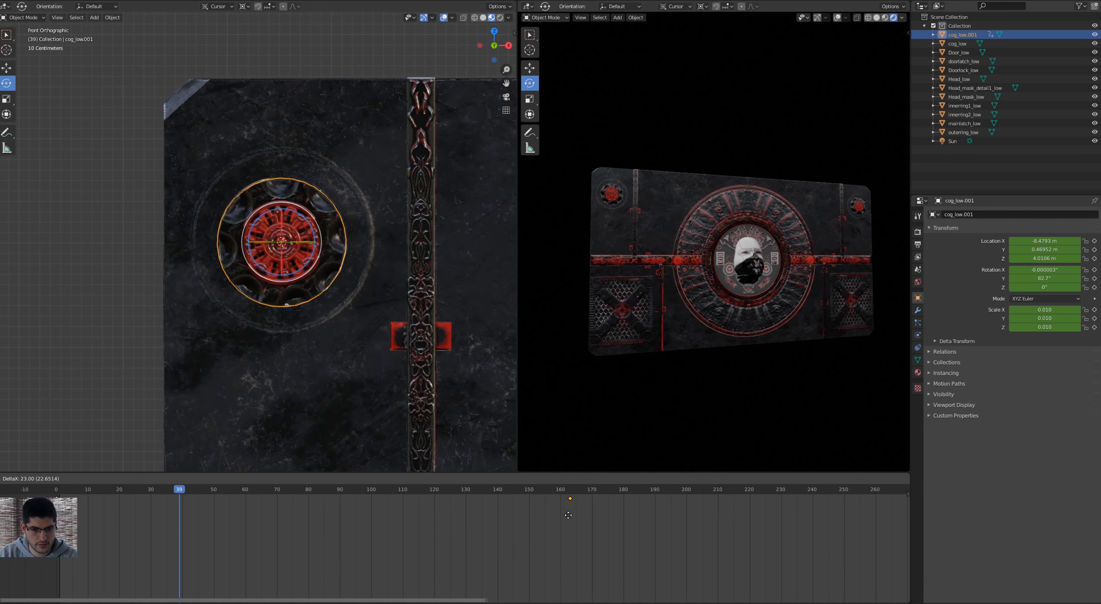
pyautogui.moveTo(563, 518); pyautogui.dragTo(559, 517)
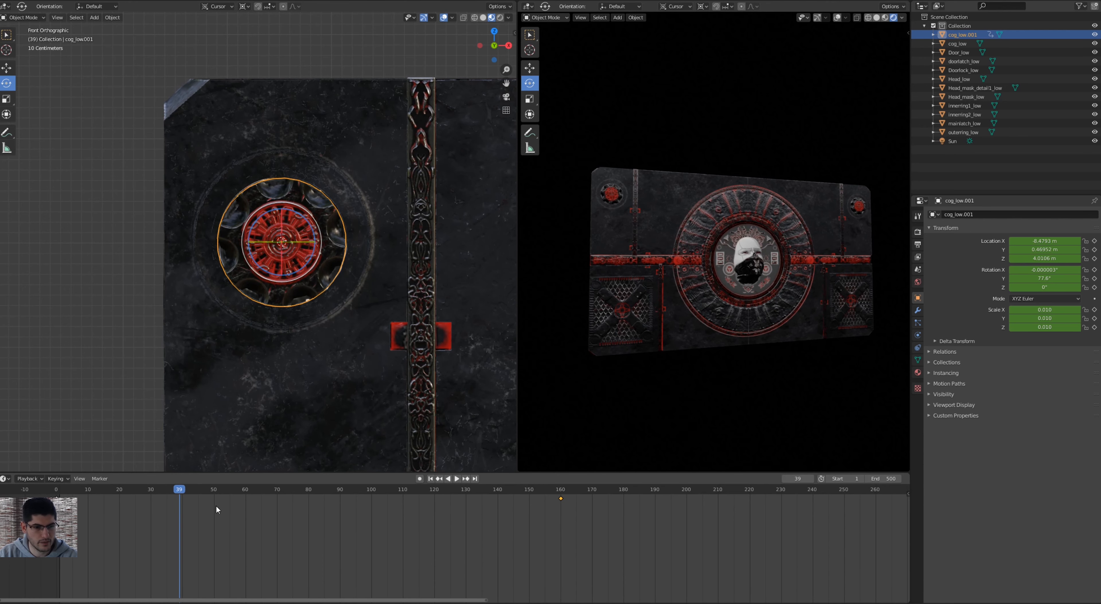
pyautogui.press('space')
pyautogui.moveTo(185, 489); pyautogui.dragTo(382, 493)
pyautogui.press('space')
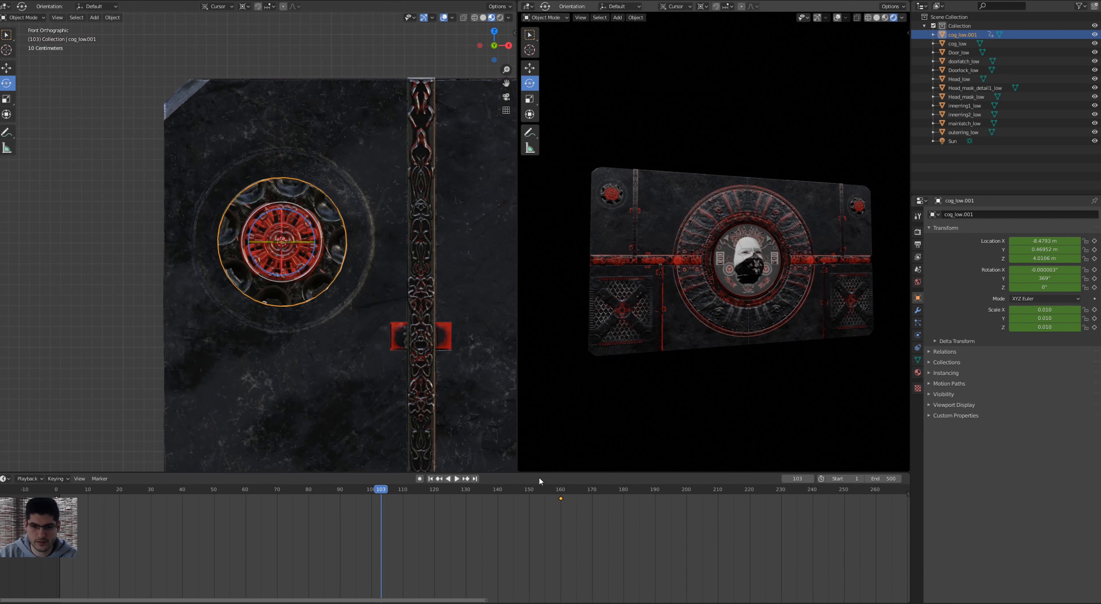
# Set the cog's Y rotation to 2323° at frame 160, insert a rotation keyframe and preview the spin.
pyautogui.moveTo(558, 482); pyautogui.dragTo(563, 488)
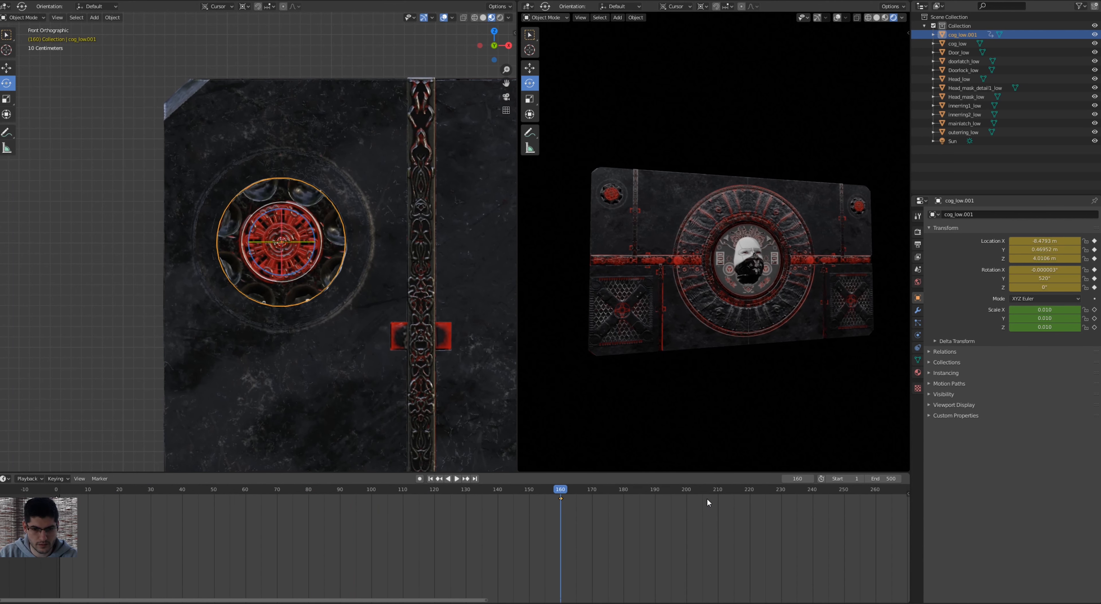
pyautogui.moveTo(1044, 278); pyautogui.dragTo(969, 286)
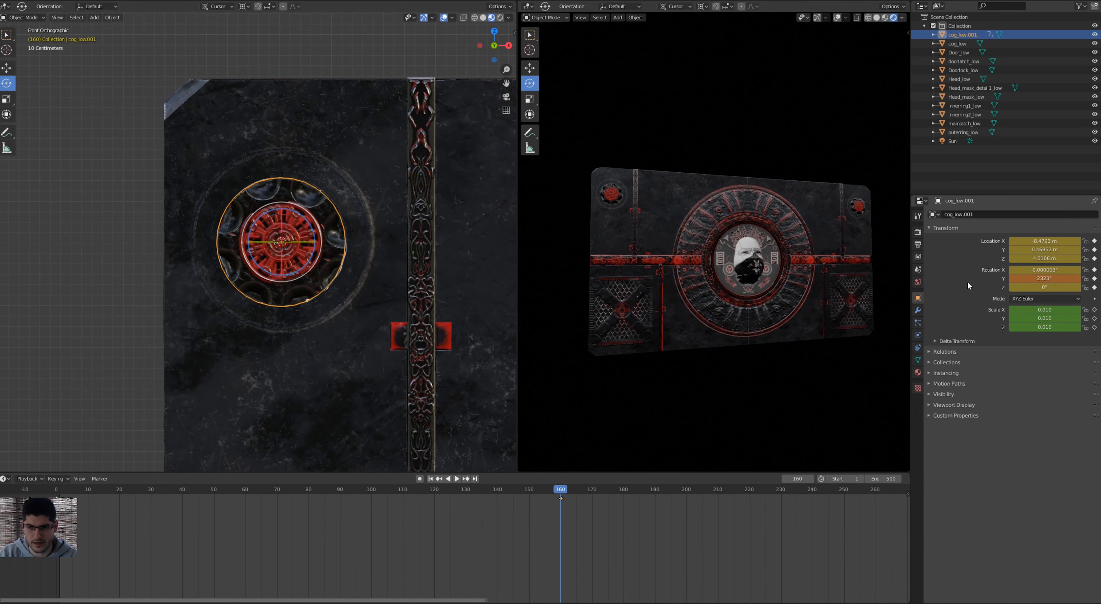
pyautogui.press('i')
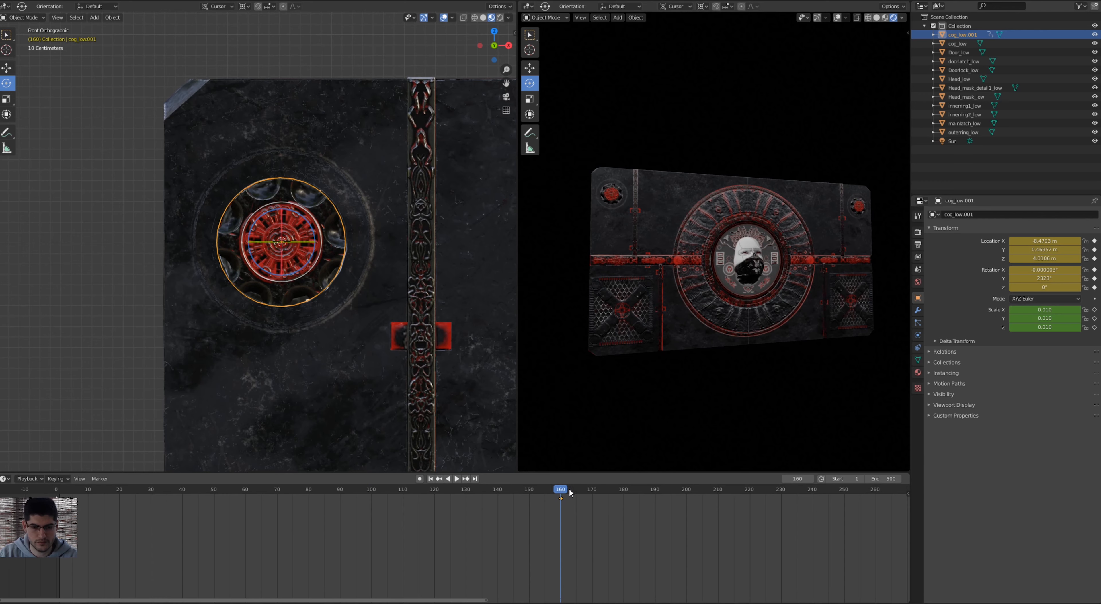
pyautogui.hotkey('shift', 'Left')
pyautogui.press('space')
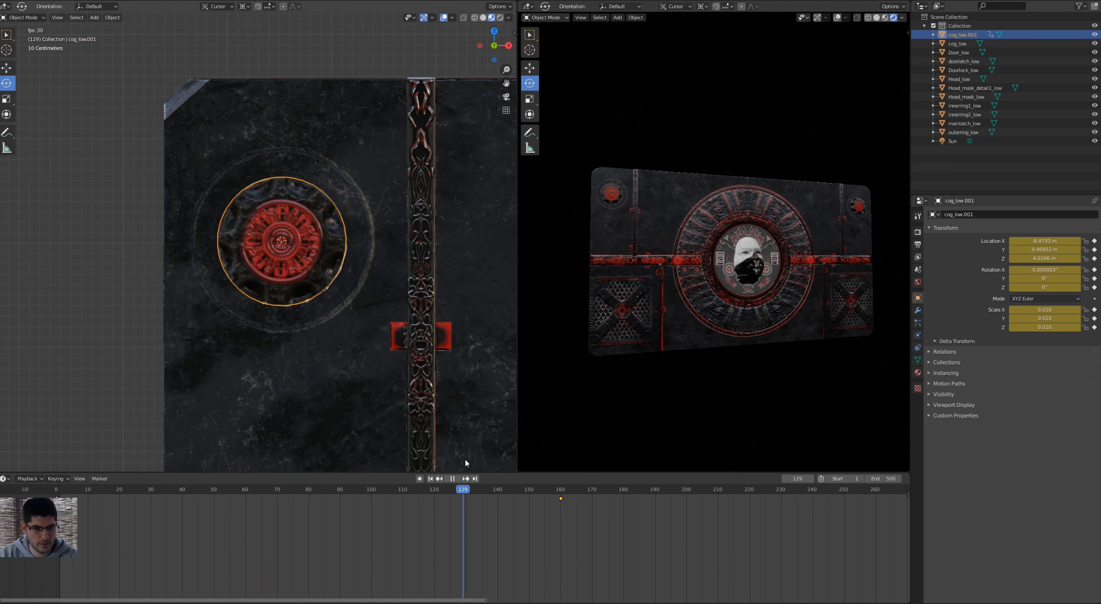
pyautogui.press('space')
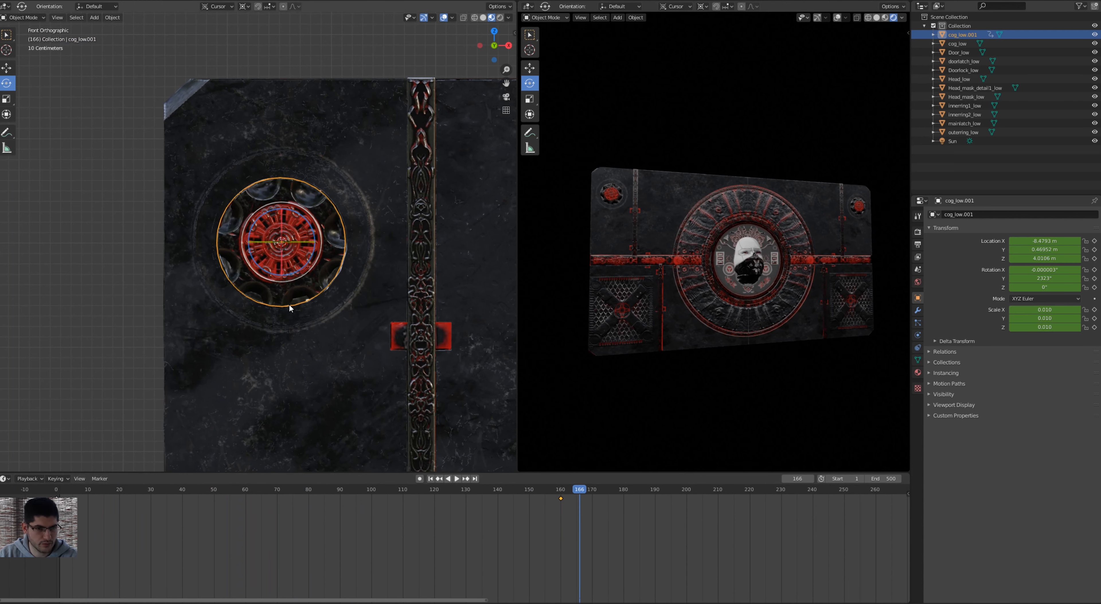
# Copy the cog's frame 160 keyframe, paste it at frame 3 and play the result.
pyautogui.moveTo(576, 489); pyautogui.dragTo(56, 512)
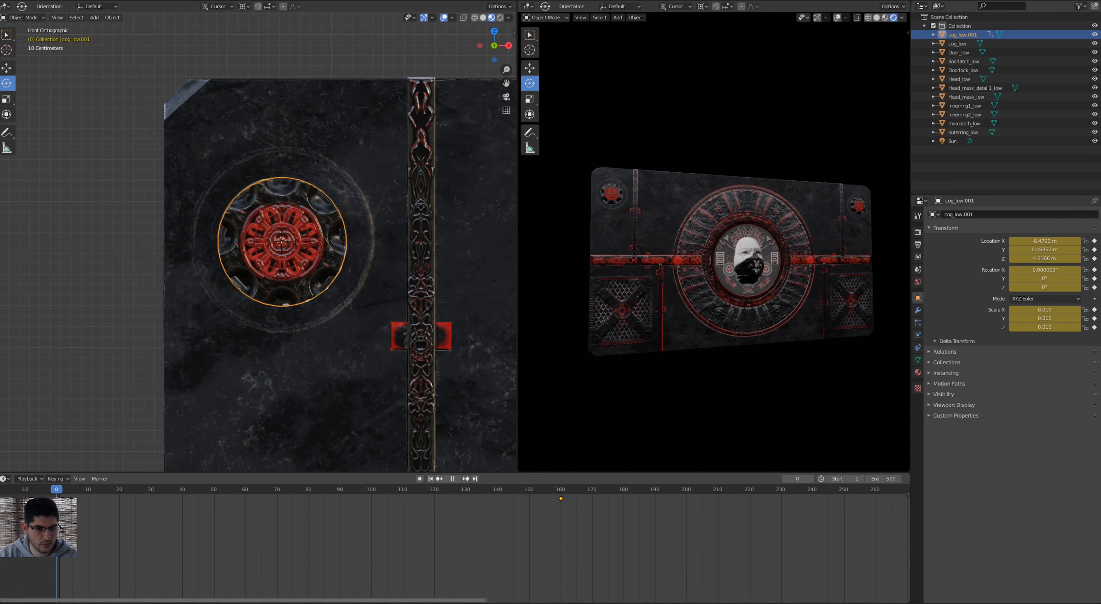
pyautogui.moveTo(56, 513); pyautogui.dragTo(567, 516)
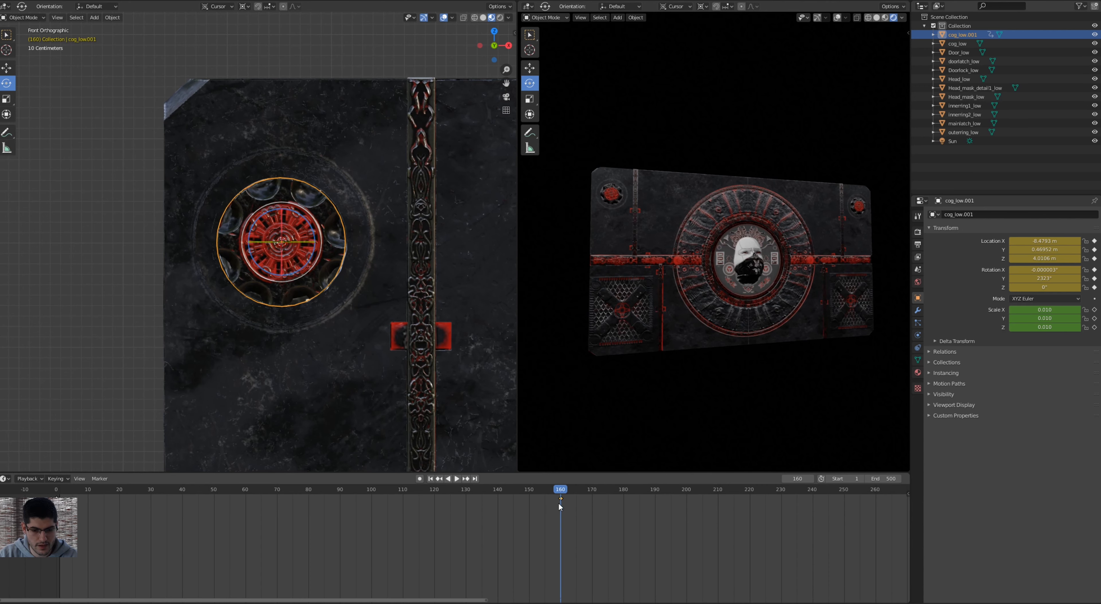
pyautogui.moveTo(560, 489); pyautogui.dragTo(65, 505)
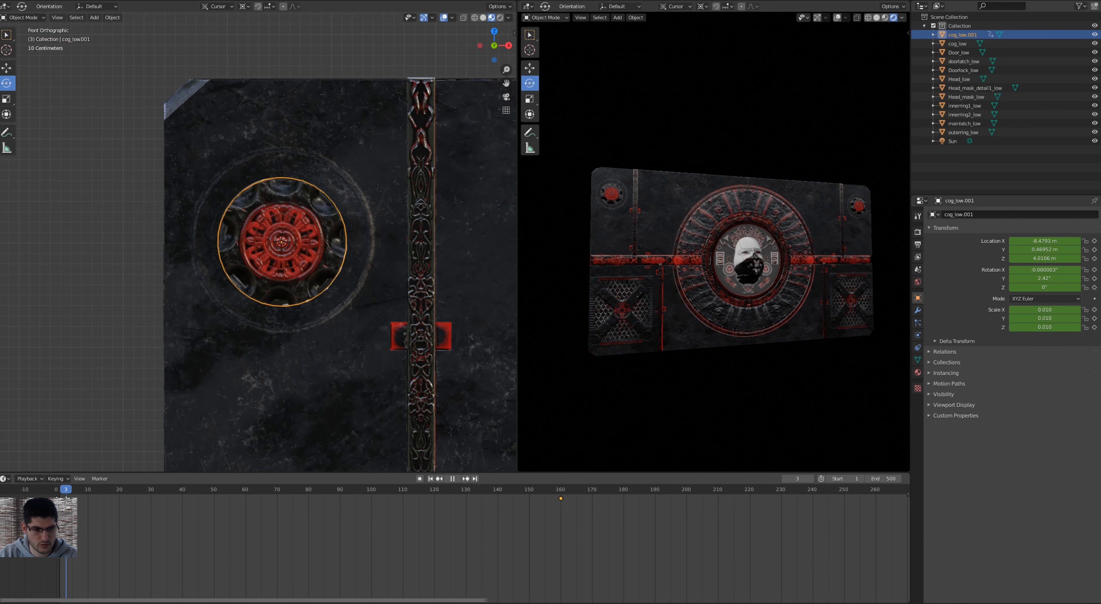
pyautogui.hotkey('ctrl', 'v')
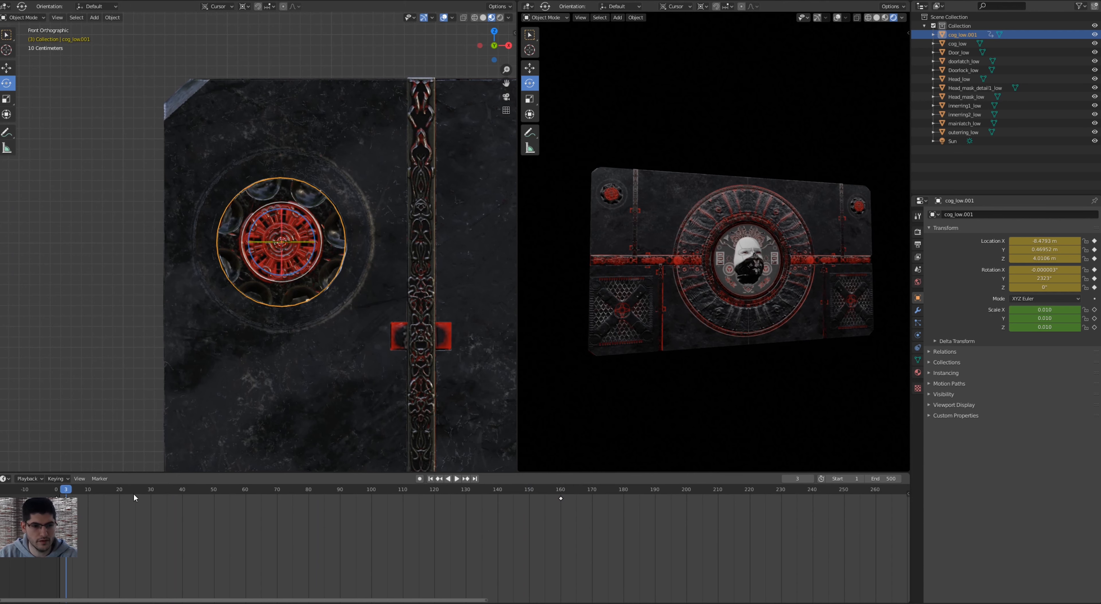
pyautogui.press('space')
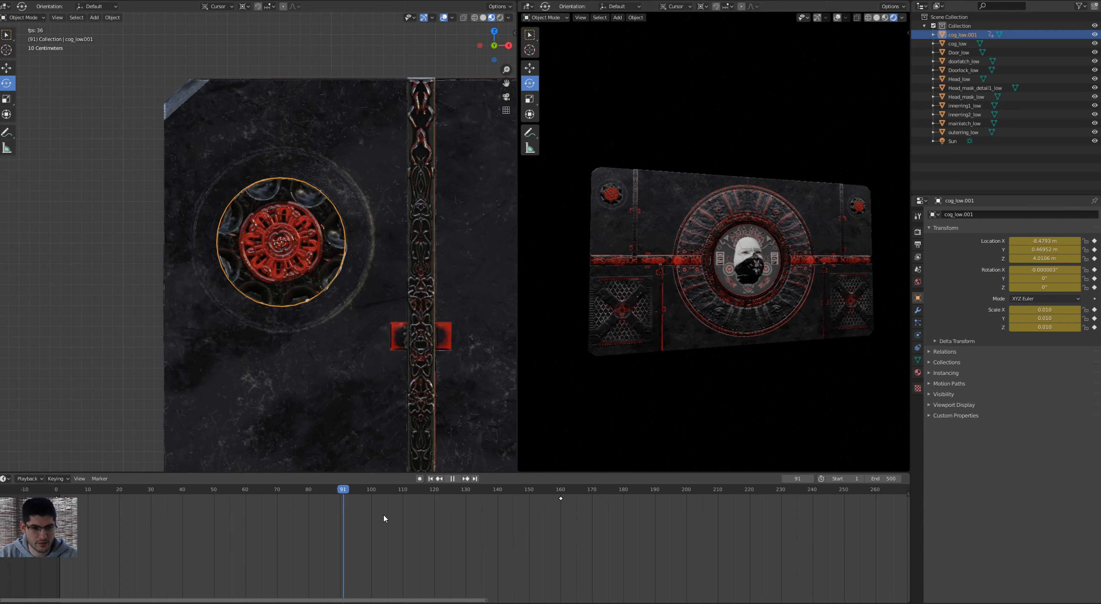
pyautogui.press('space')
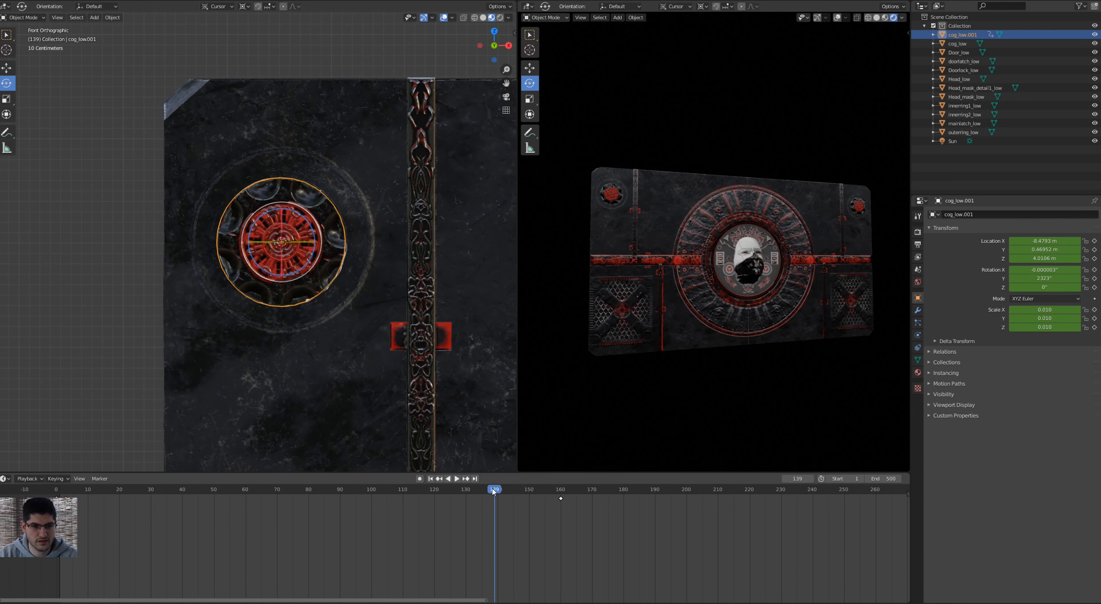
# Try the pasted keyframe at frame 95 in playback, and move it back towards the timeline's start.
pyautogui.moveTo(493, 488); pyautogui.dragTo(356, 499)
pyautogui.press('space')
pyautogui.press('space')
pyautogui.press('space')
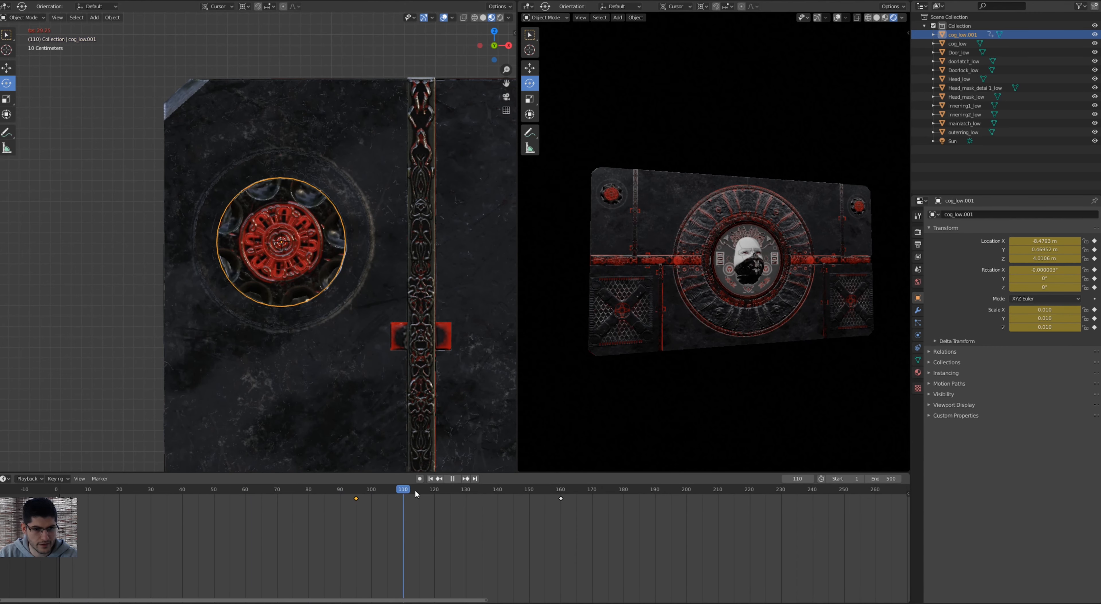
pyautogui.press('space')
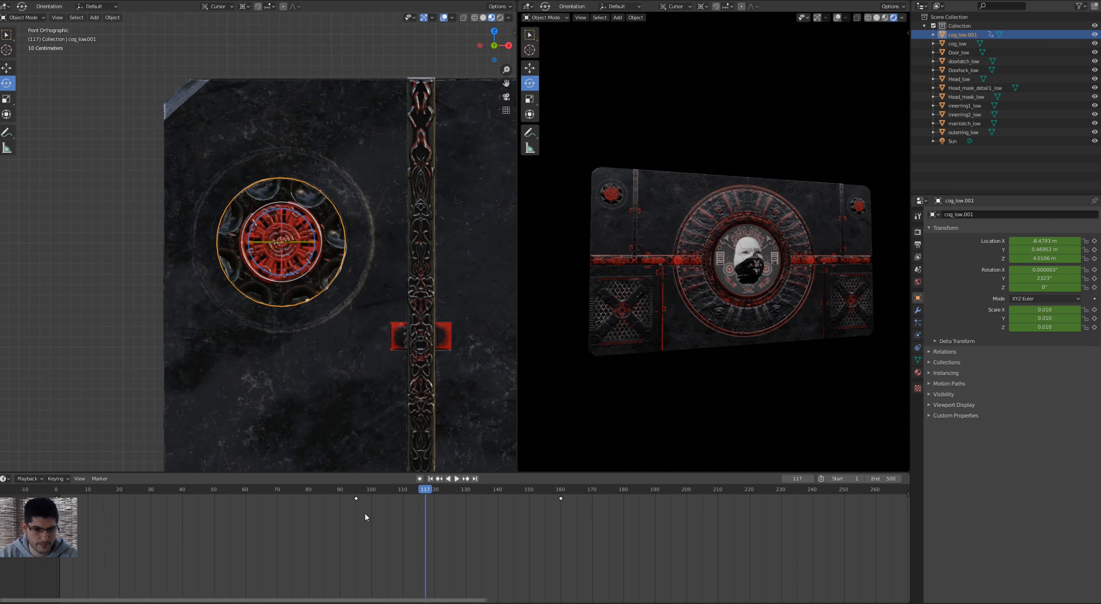
pyautogui.moveTo(355, 498); pyautogui.dragTo(266, 499)
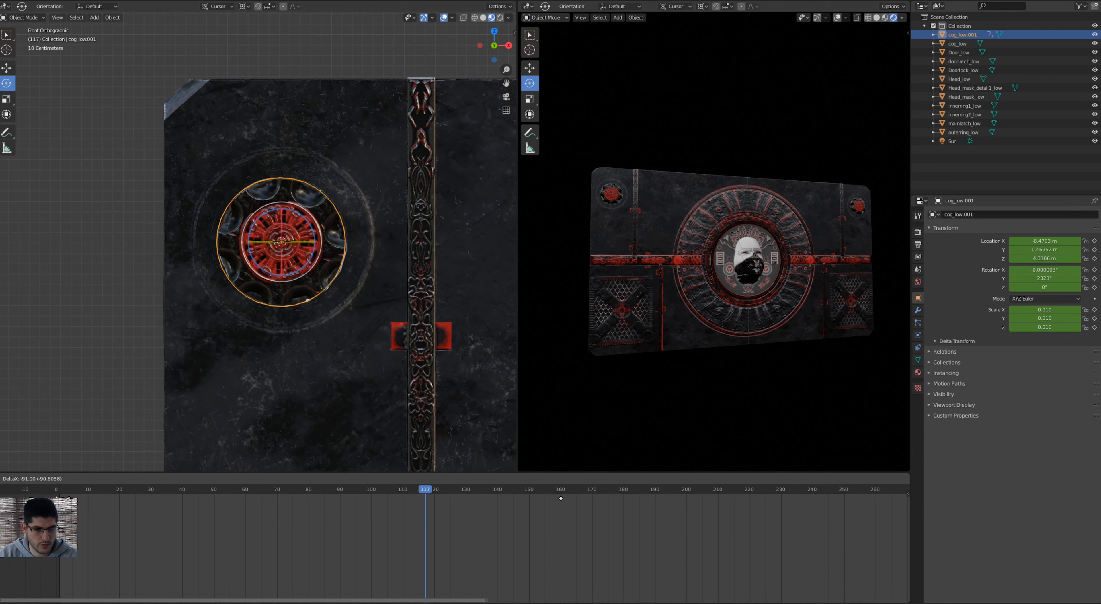
pyautogui.moveTo(70, 499); pyautogui.dragTo(55, 493)
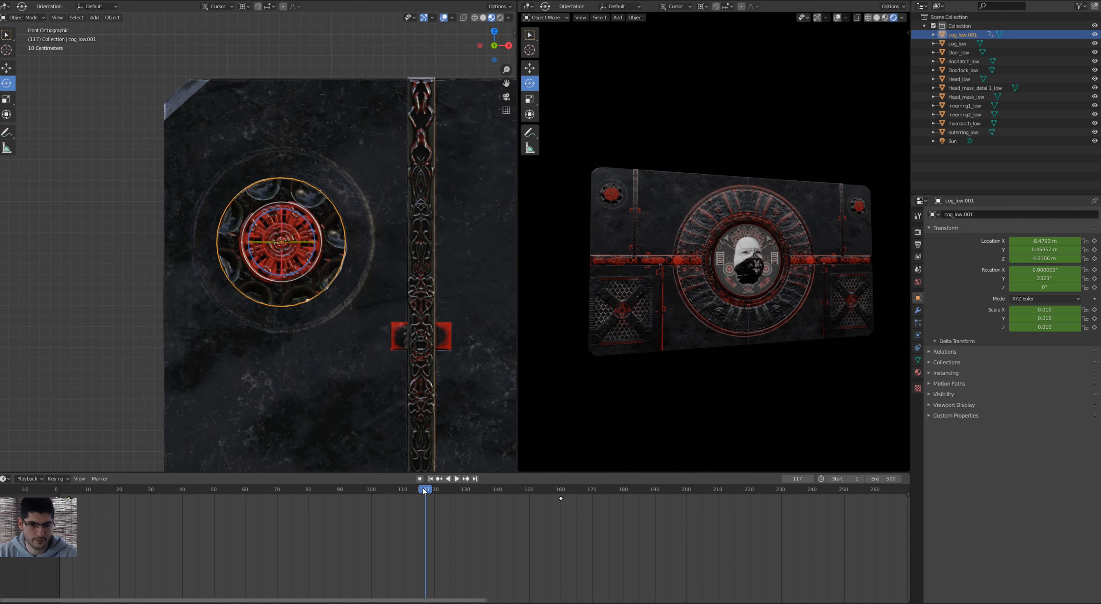
# Set the cog's Y rotation to 150000° at frame 160, keyframe it and play the animation from the start.
pyautogui.moveTo(424, 496); pyautogui.dragTo(561, 493)
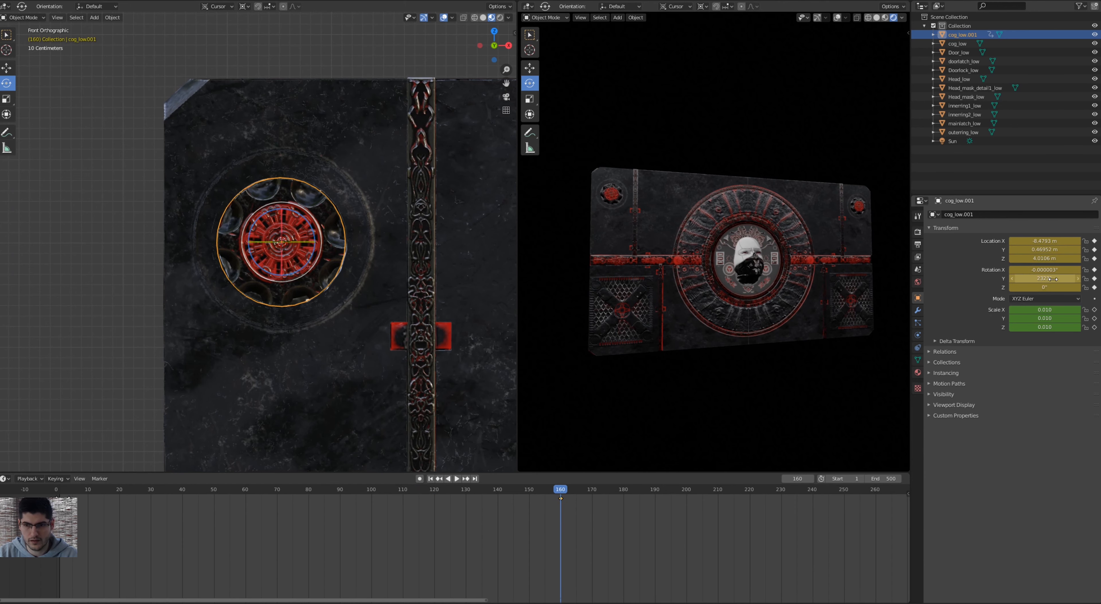
pyautogui.click(1044, 278)
pyautogui.write('150000')
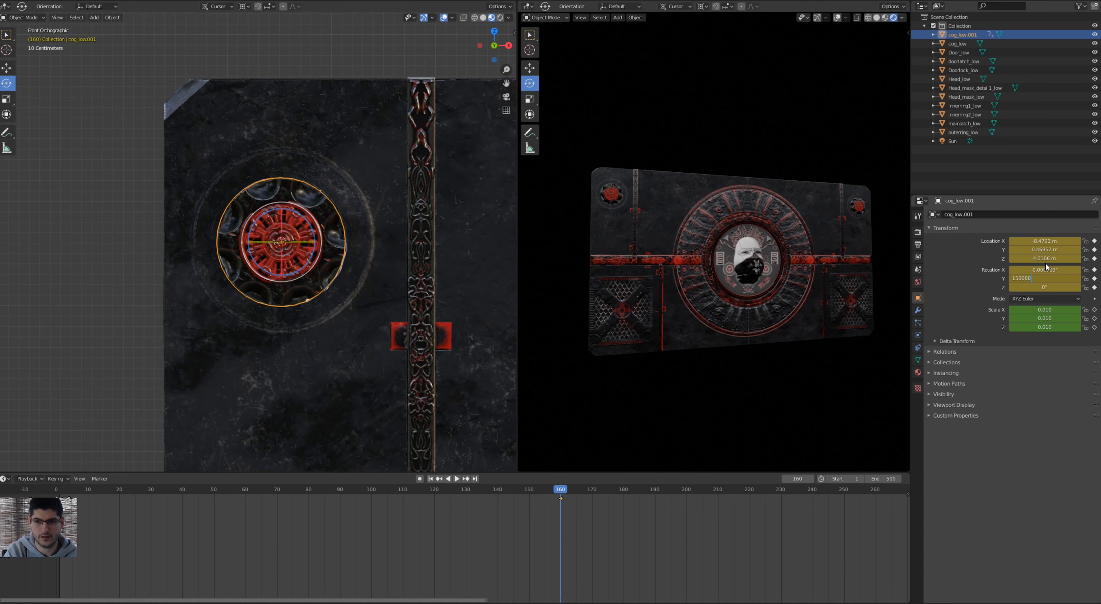
pyautogui.press('Return')
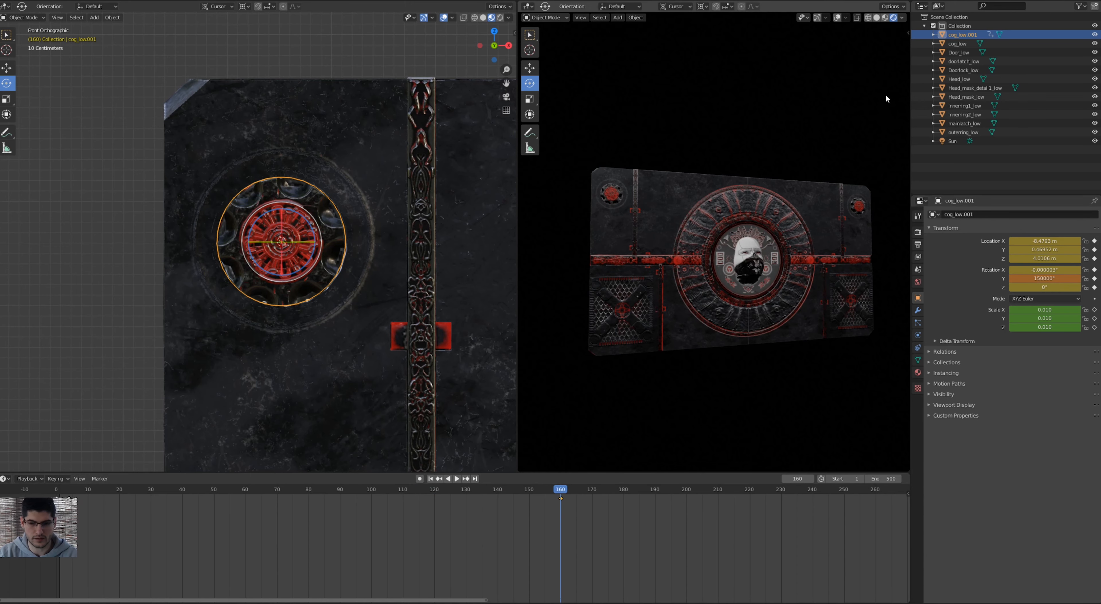
pyautogui.press('i')
pyautogui.moveTo(572, 490); pyautogui.dragTo(56, 528)
pyautogui.press('space')
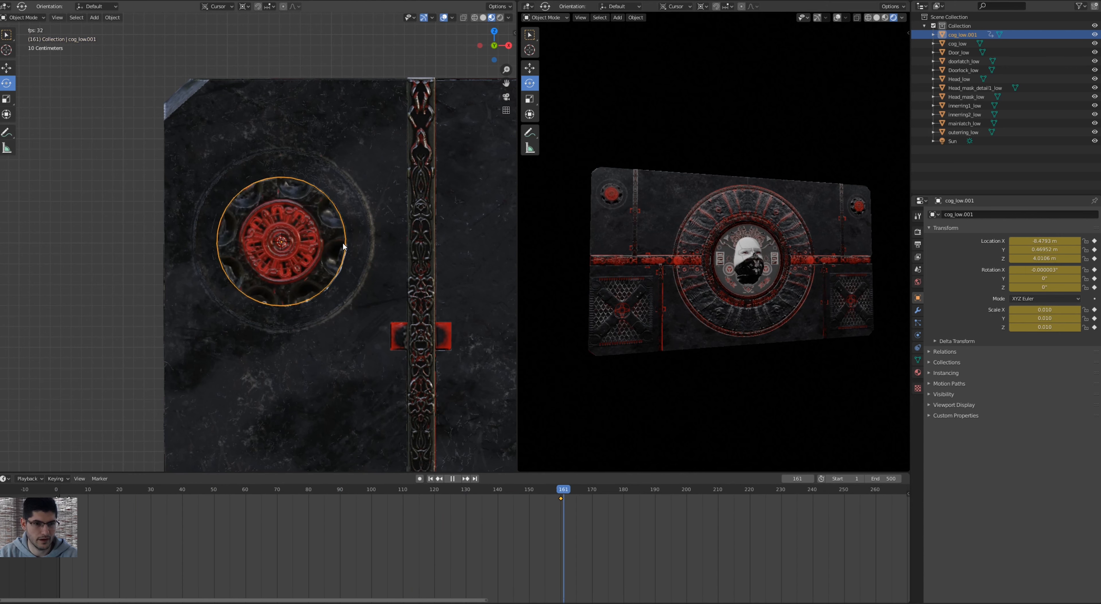
# Set the cog's Y rotation to 10000° at frame 149, keyframe it and play the animation from the start.
pyautogui.press('space')
pyautogui.moveTo(600, 489); pyautogui.dragTo(526, 504)
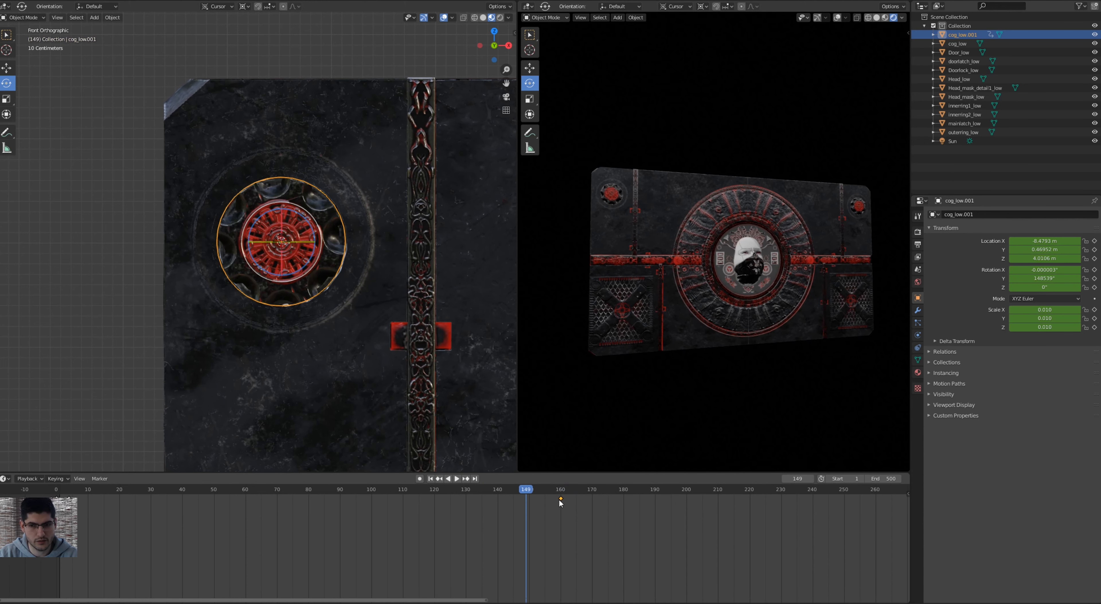
pyautogui.moveTo(1050, 276); pyautogui.dragTo(1038, 276)
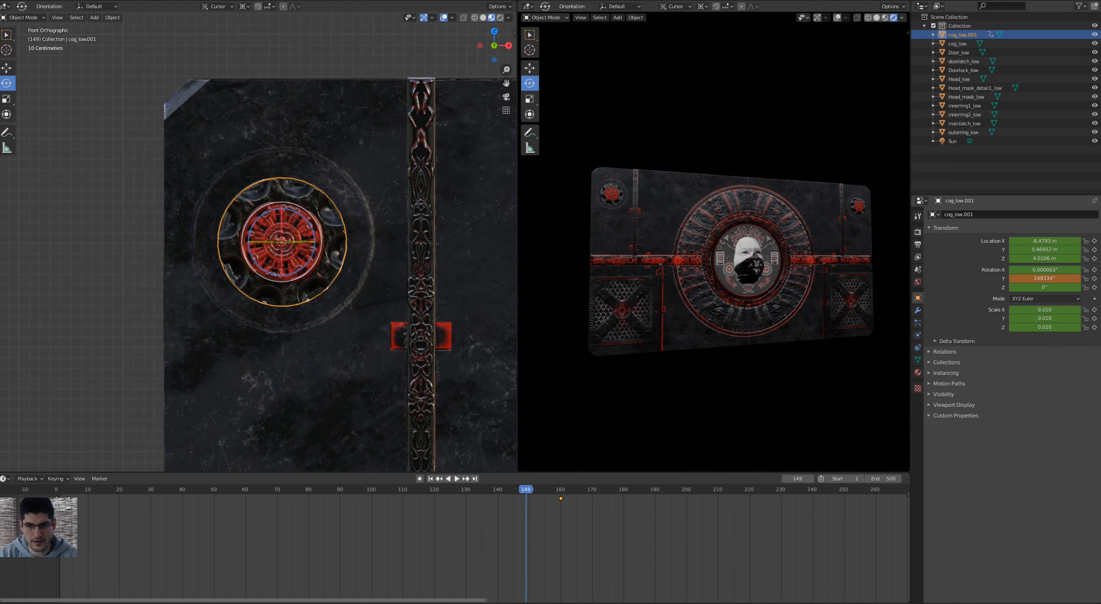
pyautogui.click(1049, 278)
pyautogui.write('10000')
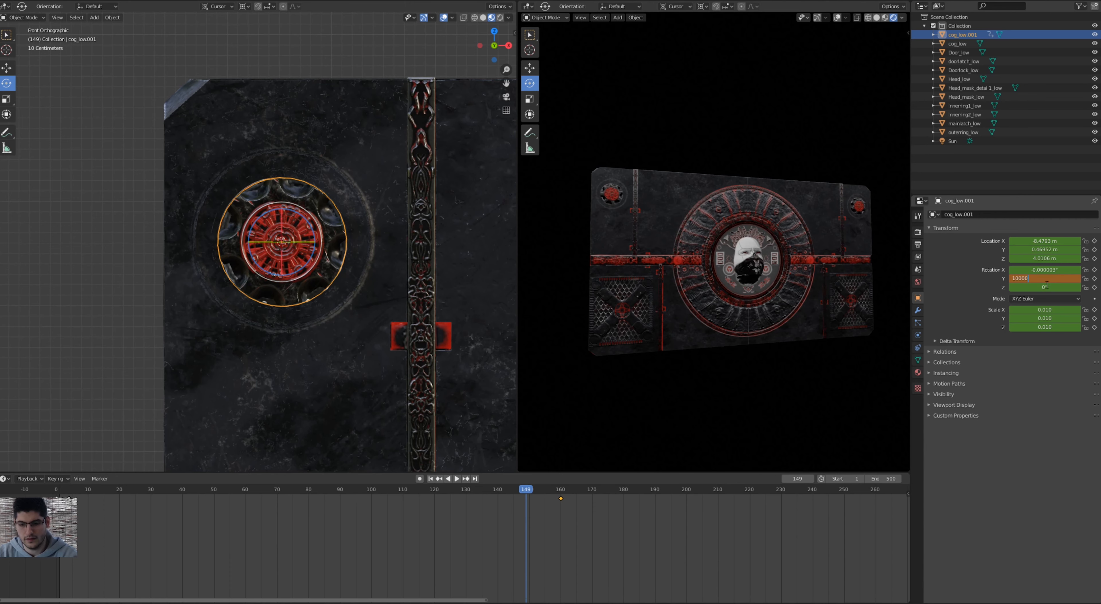
pyautogui.press('Return')
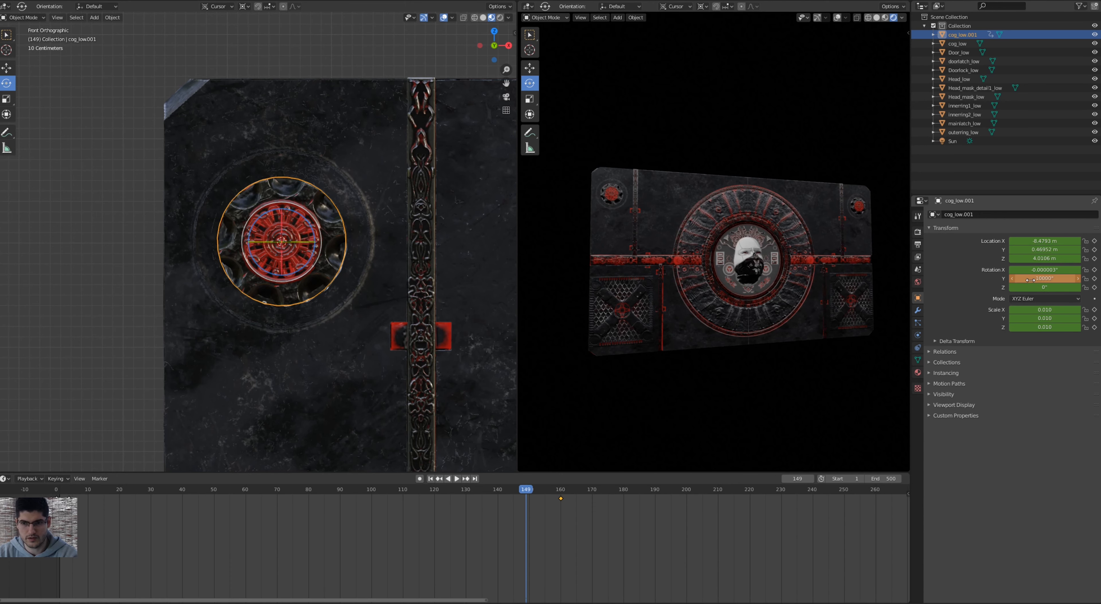
pyautogui.press('i')
pyautogui.moveTo(512, 493); pyautogui.dragTo(57, 507)
pyautogui.press('space')
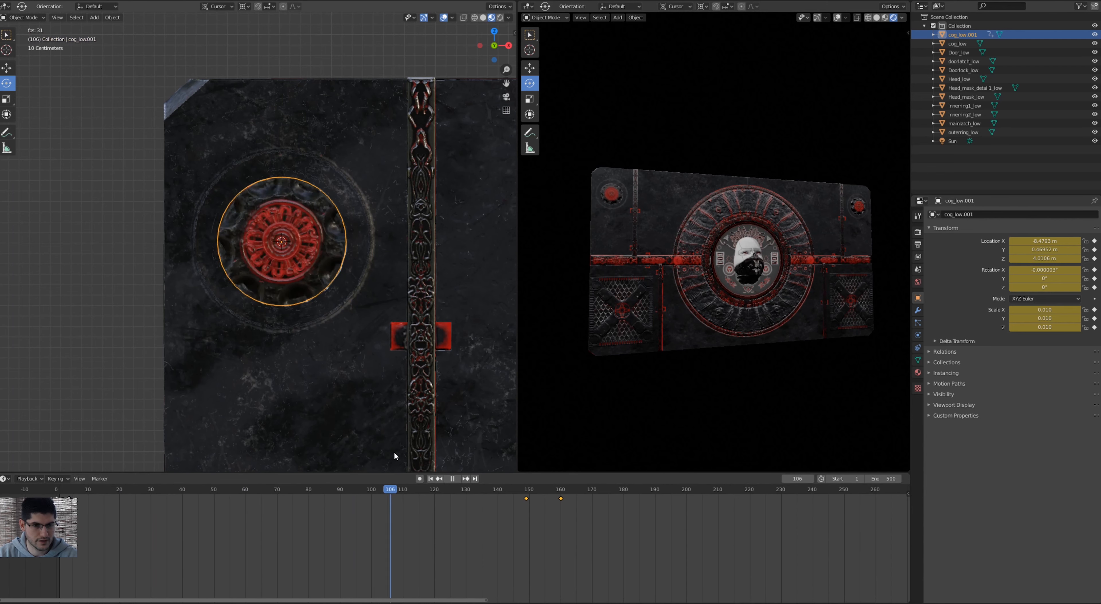
pyautogui.press('space')
# Scrub and replay the cog's animation up to the frame 149 and 160 keyframes to check its spin speed.
pyautogui.moveTo(421, 489); pyautogui.dragTo(256, 521)
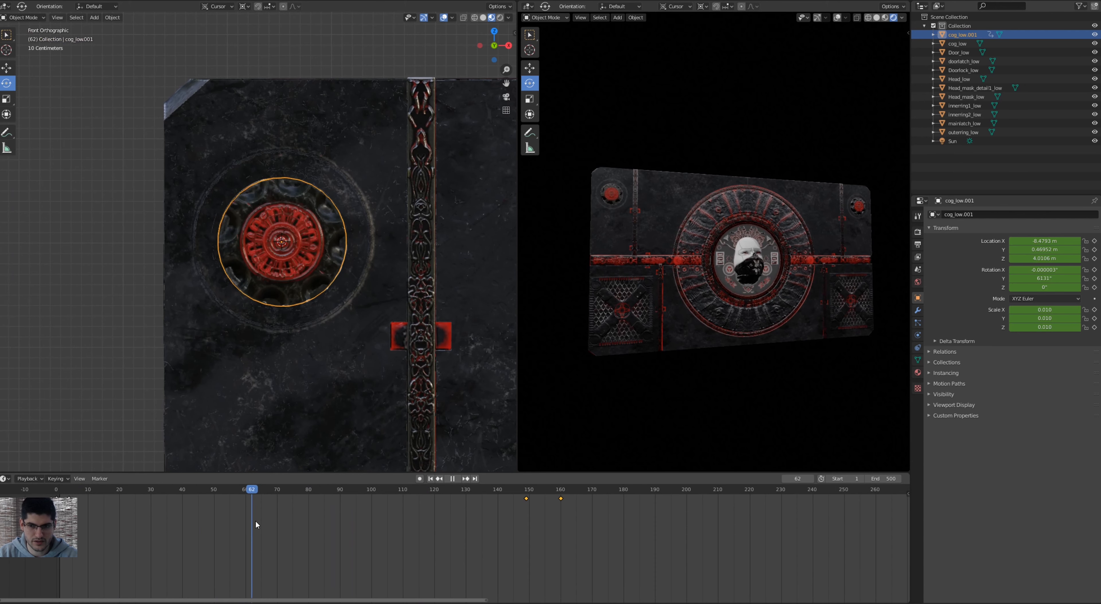
pyautogui.moveTo(440, 513); pyautogui.dragTo(561, 496)
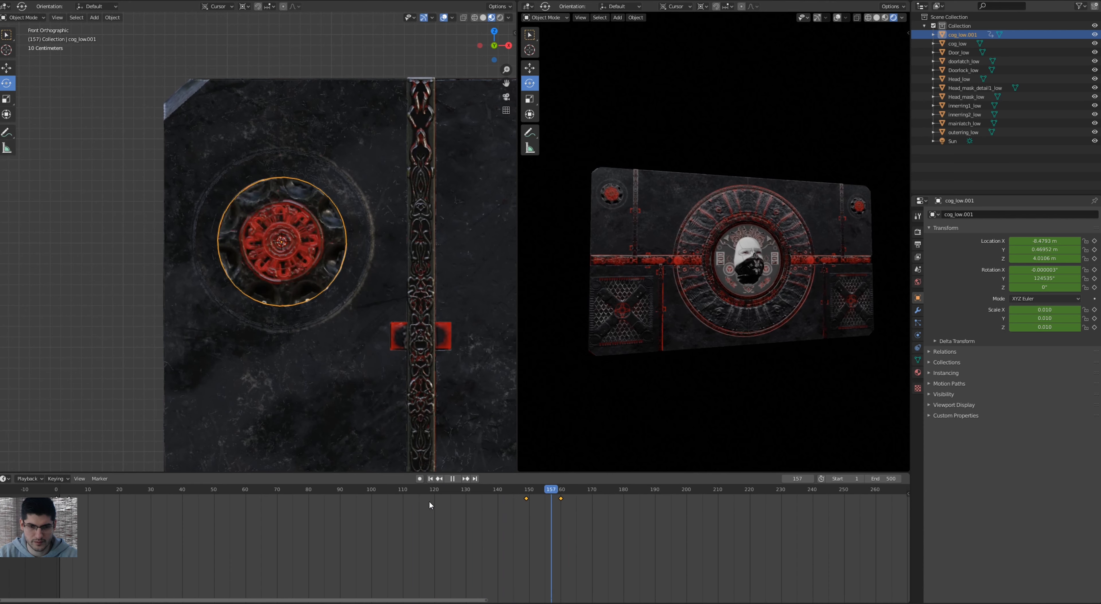
pyautogui.press('i')
pyautogui.click(81, 492)
pyautogui.moveTo(81, 493); pyautogui.dragTo(289, 513)
pyautogui.press('i')
pyautogui.press('space')
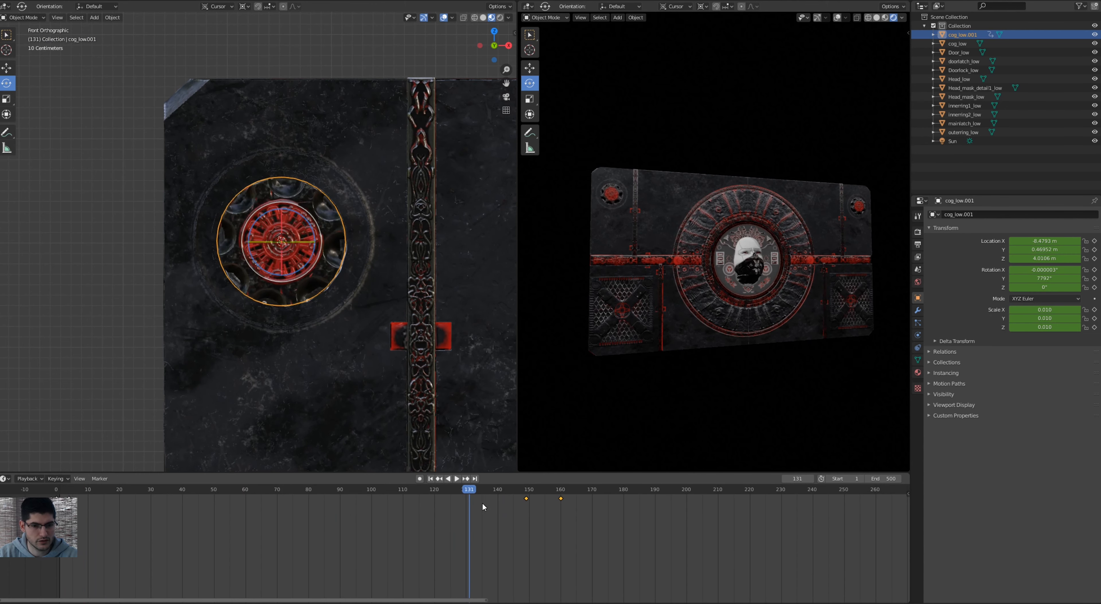
pyautogui.moveTo(471, 492); pyautogui.dragTo(162, 496)
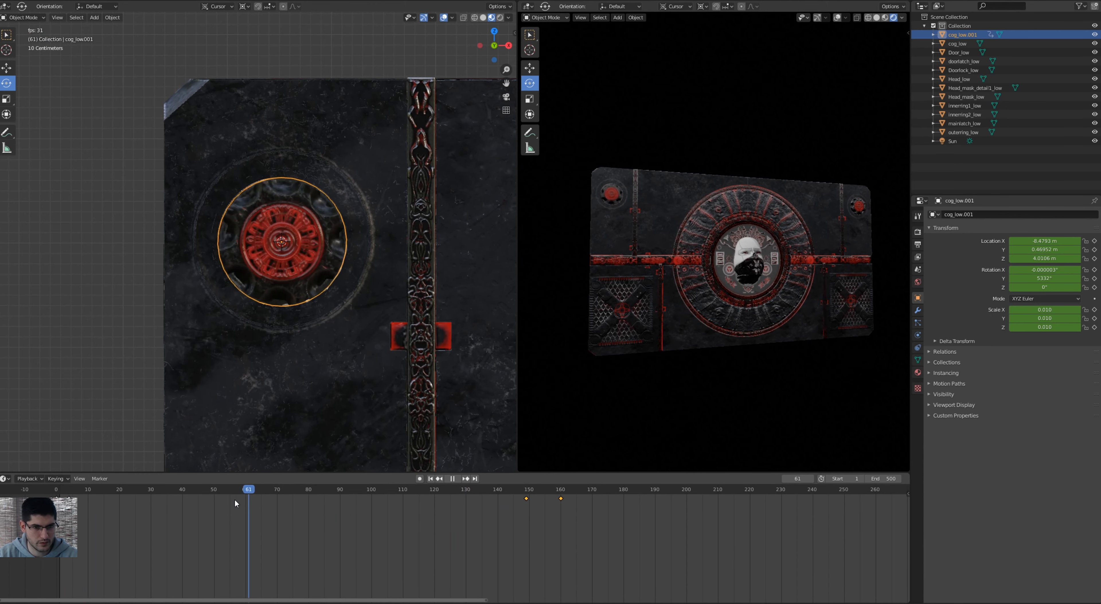
pyautogui.press('space')
pyautogui.moveTo(329, 491); pyautogui.dragTo(204, 504)
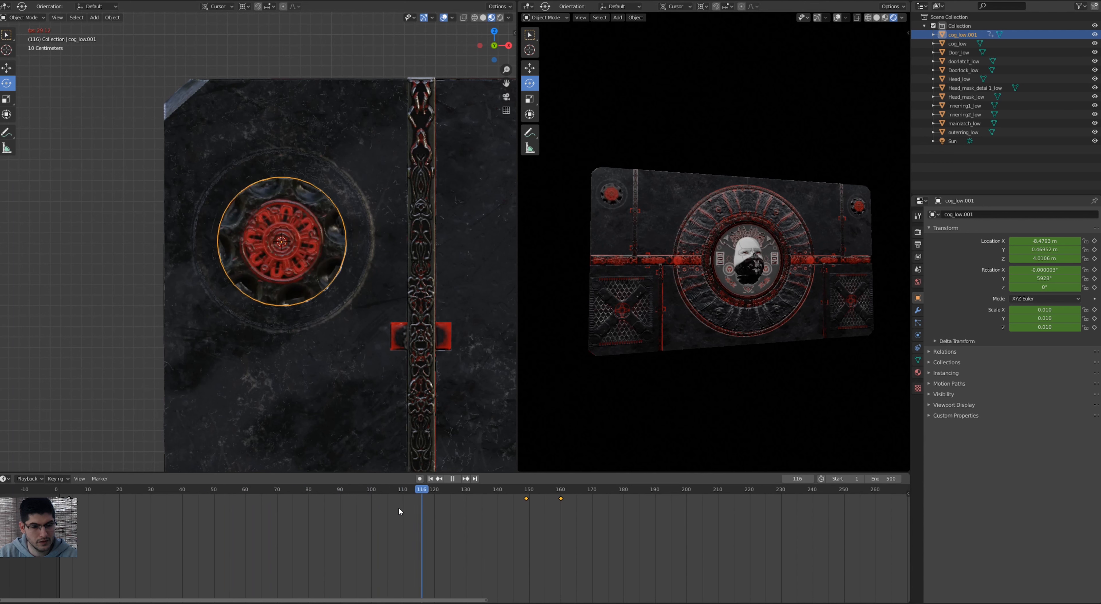
pyautogui.press('space')
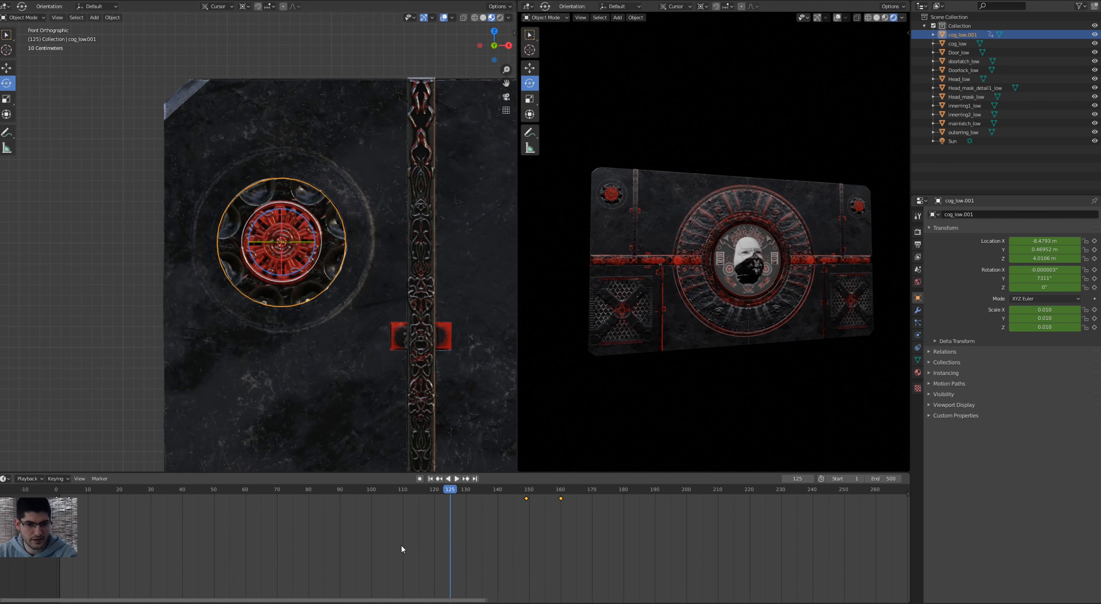
# Delete the cog's keyframes at frames 149 and 160.
pyautogui.press('x')
pyautogui.click(414, 534)
pyautogui.moveTo(248, 550); pyautogui.dragTo(78, 504)
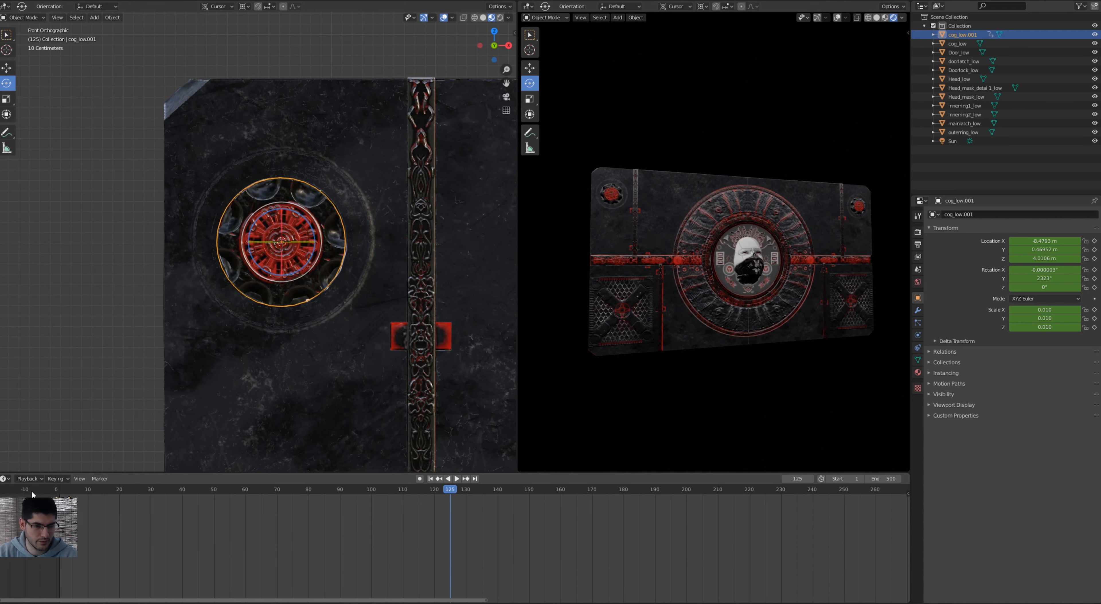
pyautogui.press('x')
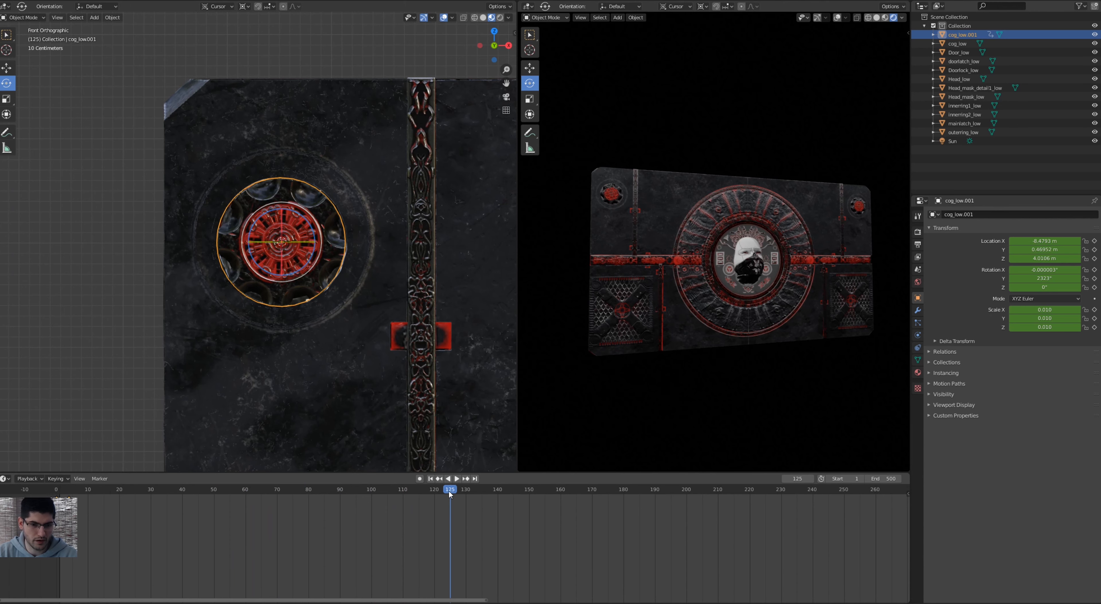
# Shift the cog's two remaining keyframes to frames 156 and 160, and move the first one back towards the timeline's start.
pyautogui.moveTo(449, 491); pyautogui.dragTo(242, 497)
pyautogui.press('space')
pyautogui.press('space')
pyautogui.moveTo(368, 512); pyautogui.dragTo(467, 516)
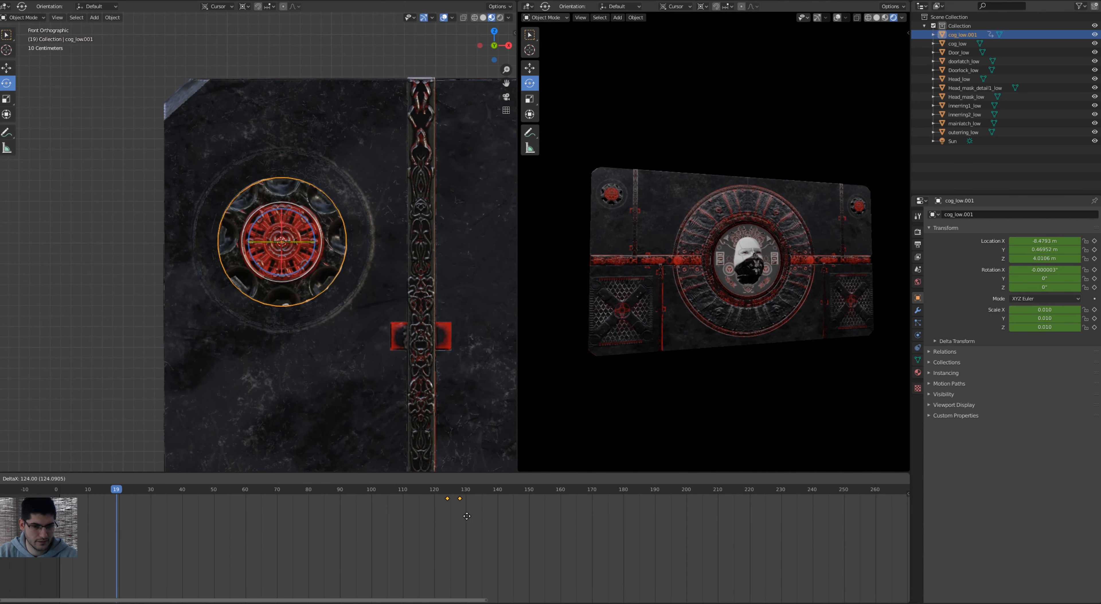
pyautogui.moveTo(563, 512); pyautogui.dragTo(563, 512)
pyautogui.click(528, 518)
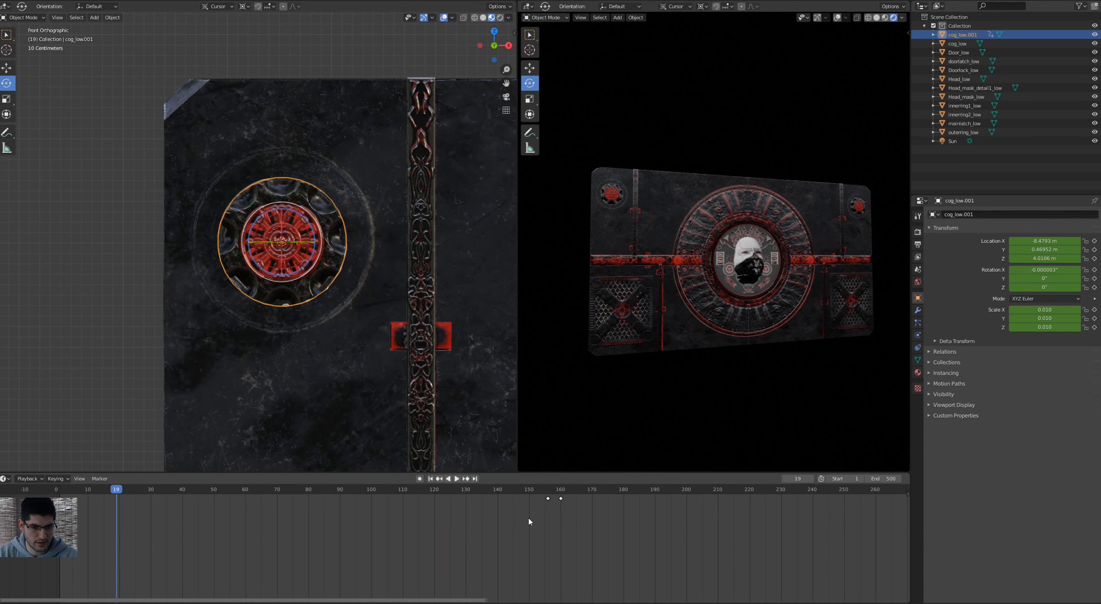
pyautogui.press('Delete')
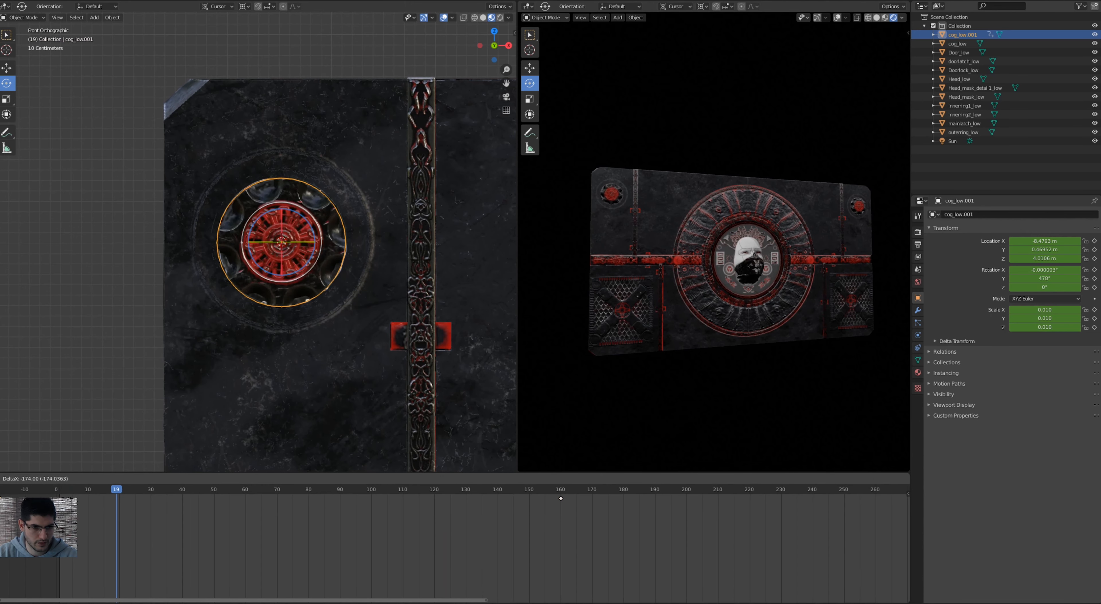
# Play the cog's animation from the start and scrub through to frame 160 to review the slower spin.
pyautogui.hotkey('shift', 'Left')
pyautogui.press('space')
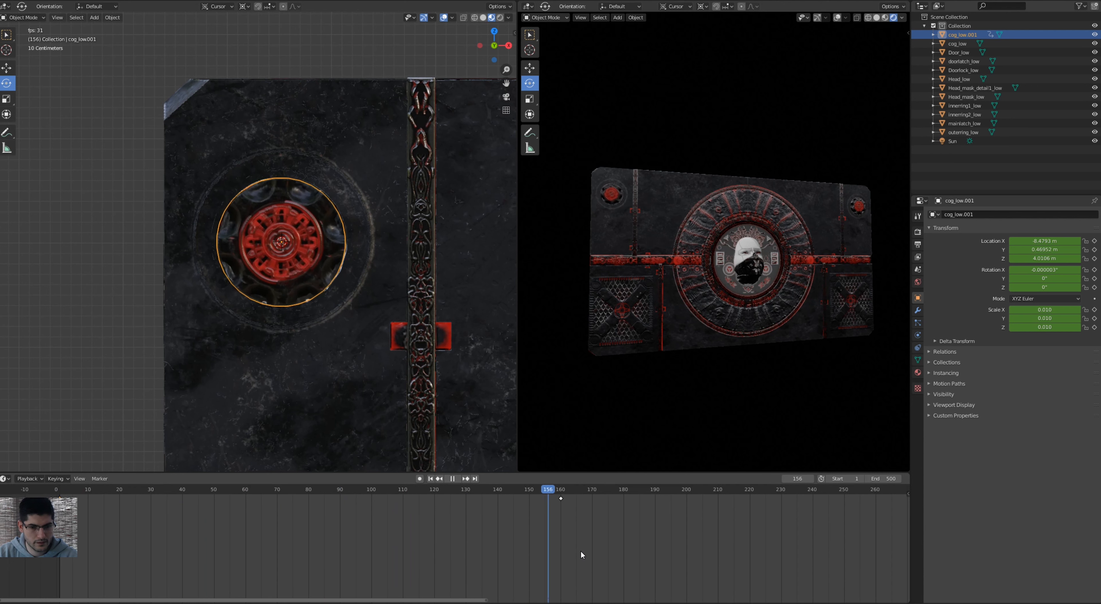
pyautogui.press('space')
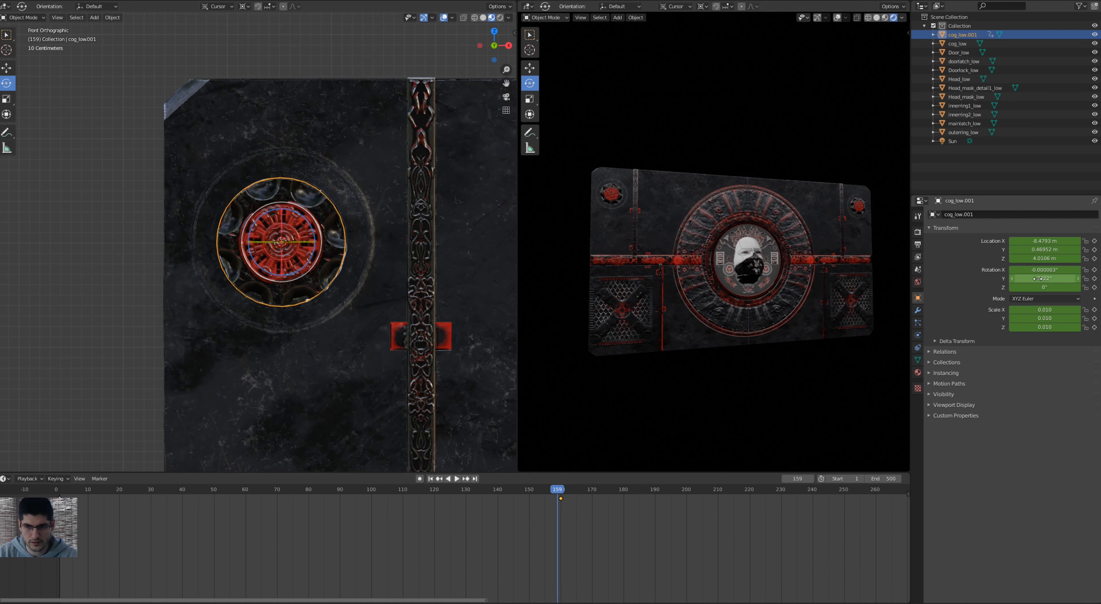
pyautogui.moveTo(556, 488); pyautogui.dragTo(420, 515)
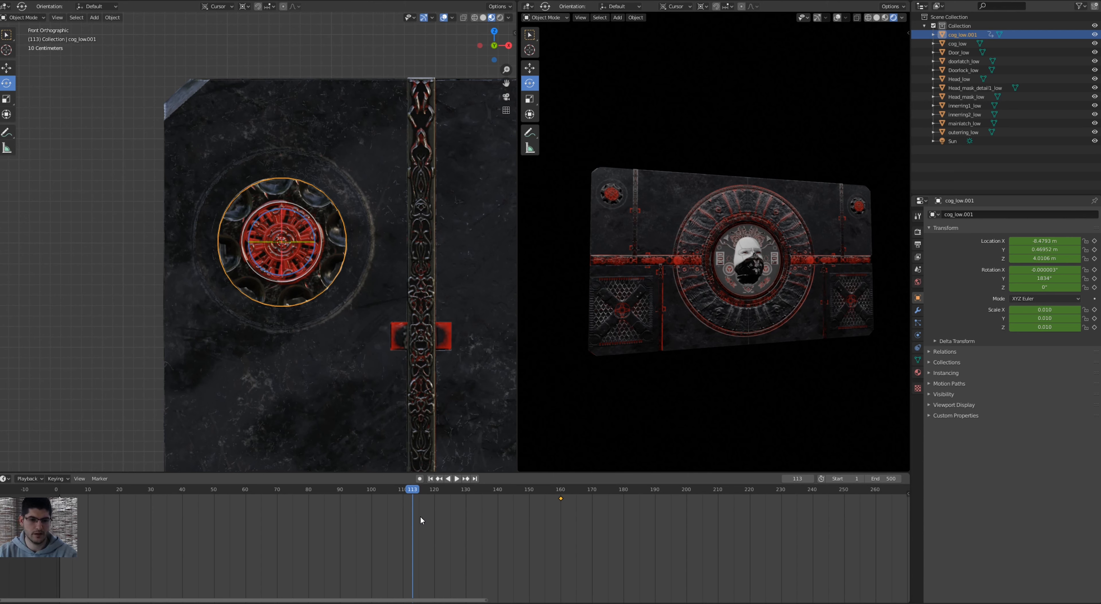
pyautogui.moveTo(409, 488); pyautogui.dragTo(287, 492)
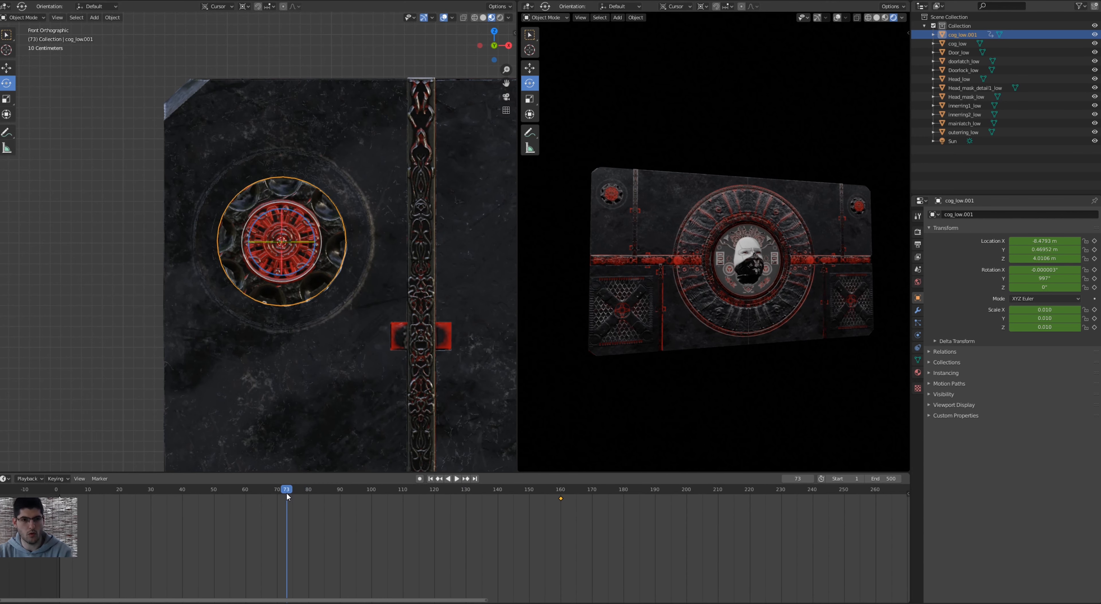
pyautogui.moveTo(289, 492); pyautogui.dragTo(561, 497)
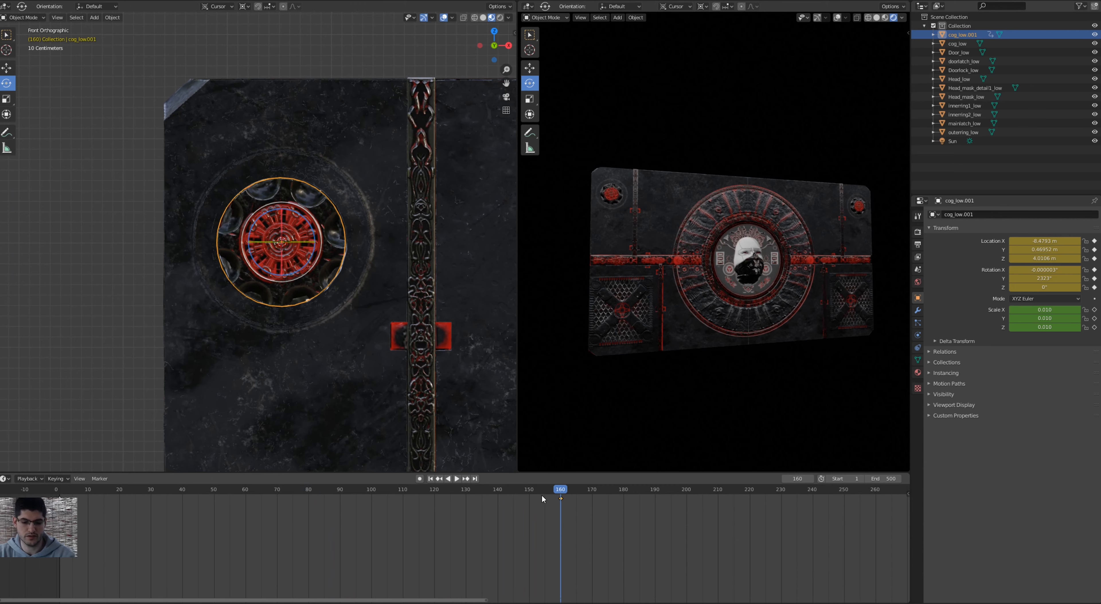
# Select the cog in the door's upper-right corner and go to frame 0.
pyautogui.scroll(-2, 437, 394)
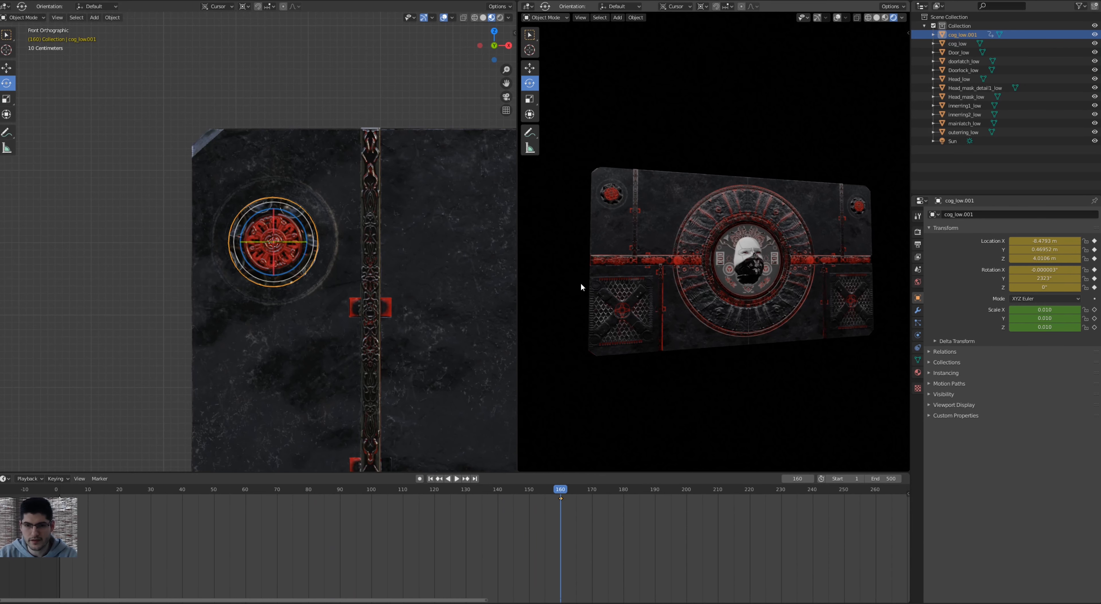
pyautogui.moveTo(410, 253); pyautogui.dragTo(277, 240, button='middle')
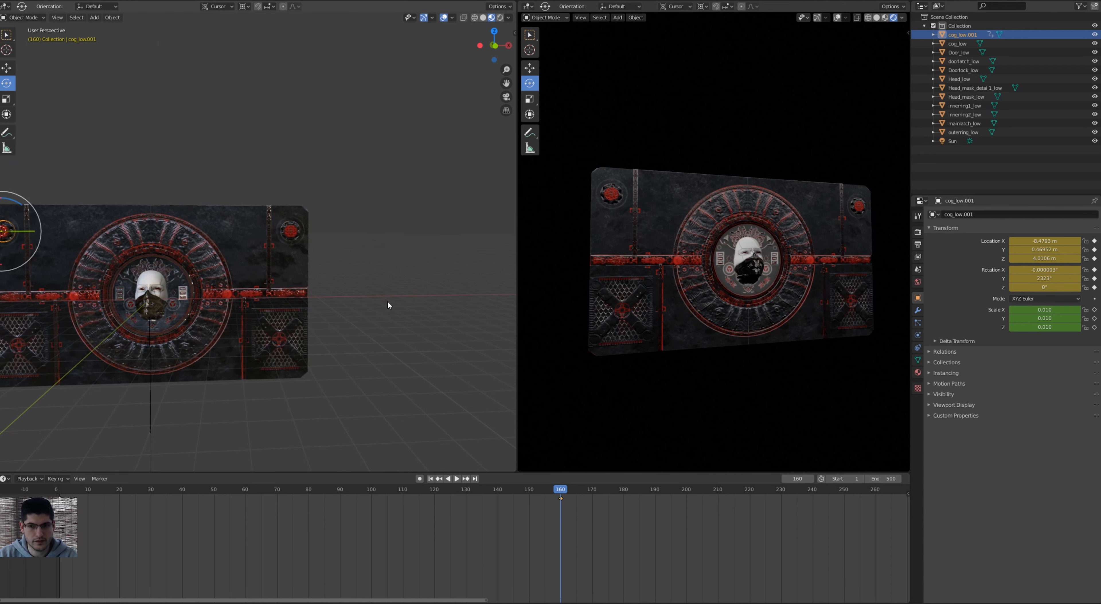
pyautogui.moveTo(388, 301); pyautogui.dragTo(409, 294, button='middle')
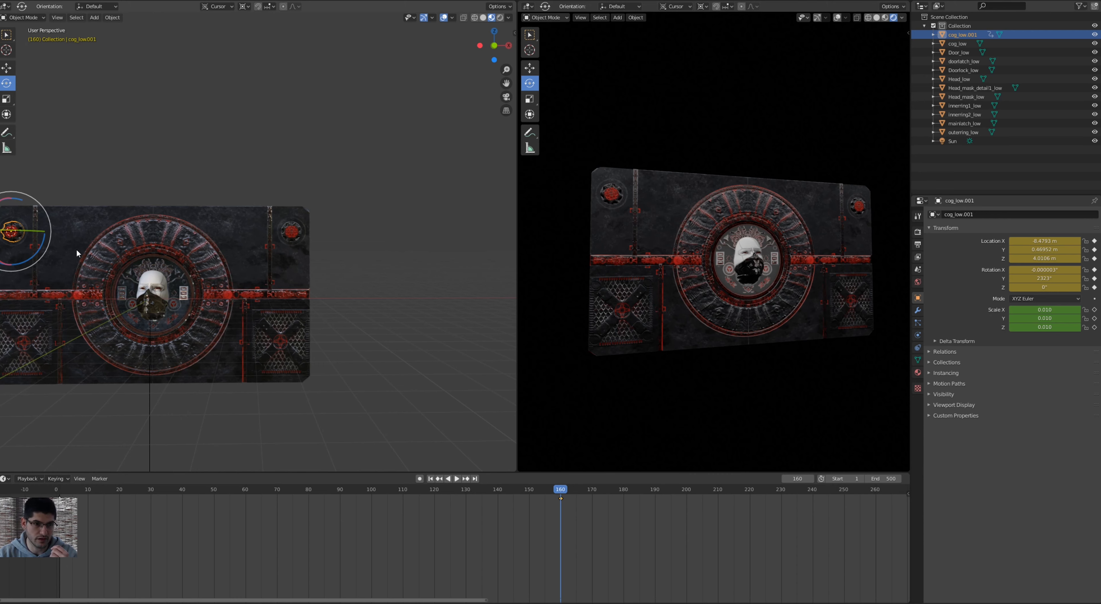
pyautogui.click(289, 239)
pyautogui.scroll(2, 279, 234)
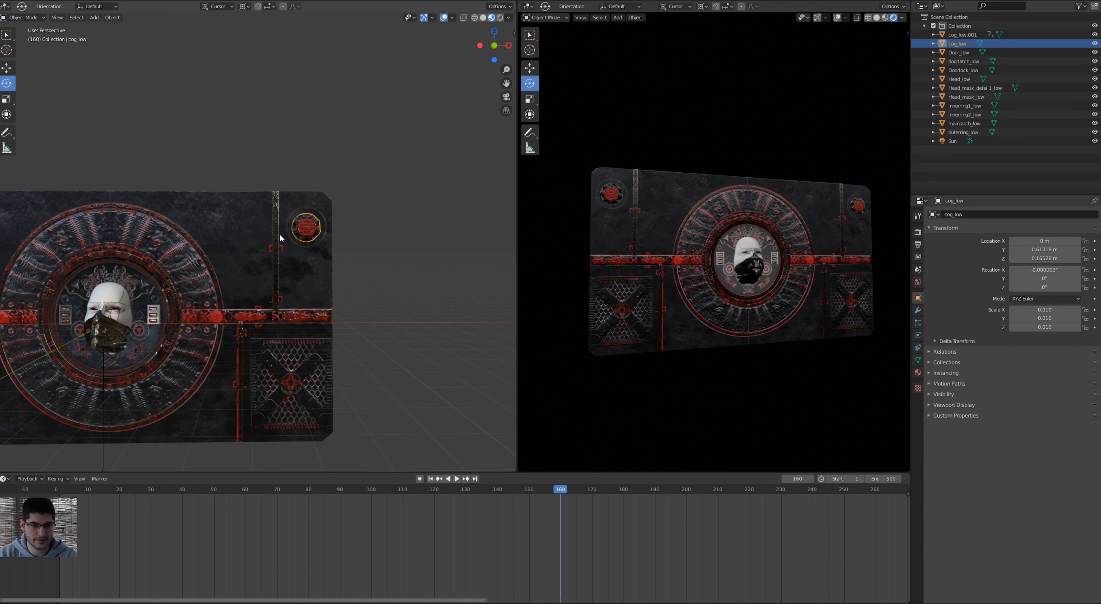
pyautogui.moveTo(559, 490); pyautogui.dragTo(57, 491)
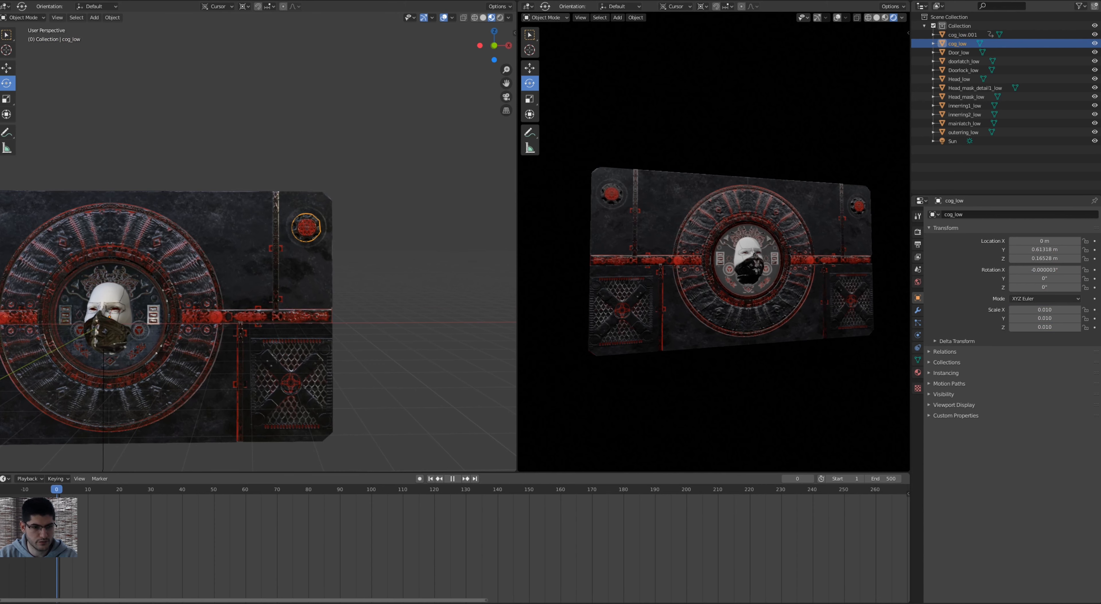
# Try keyframing the upper-right cog's location, rotation and scale at frame 0, and undo those keyframes.
pyautogui.press('i')
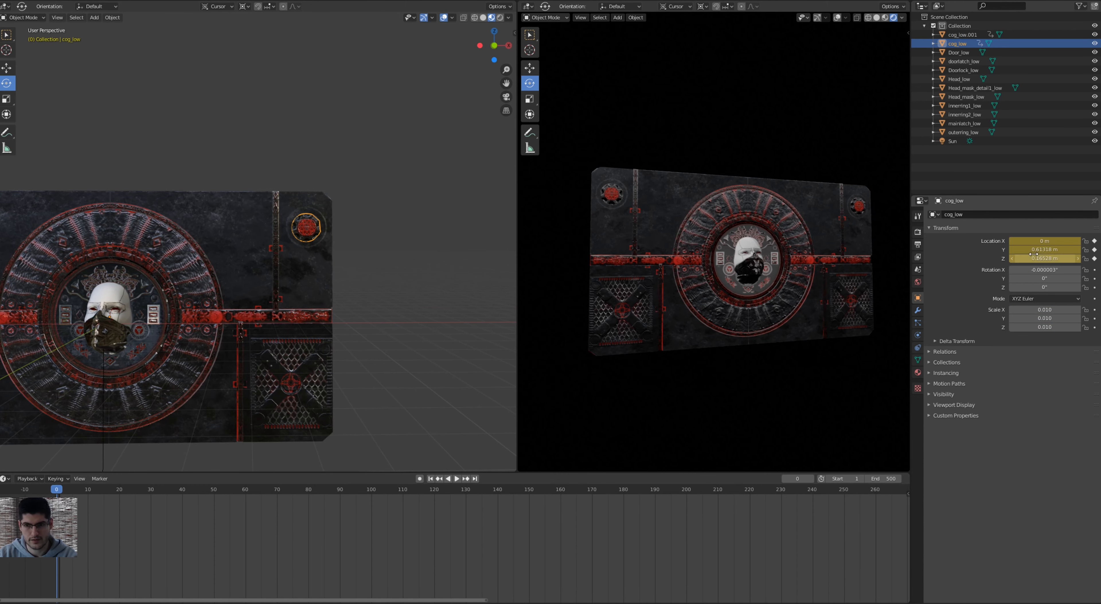
pyautogui.press('i')
pyautogui.press('i')
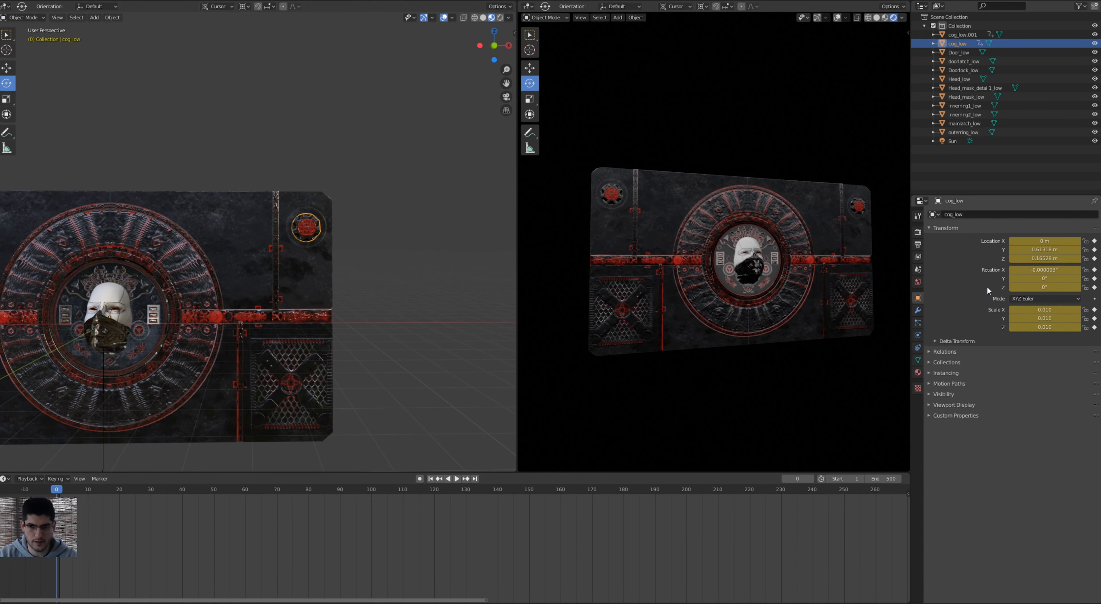
pyautogui.hotkey('ctrl', 'z')
pyautogui.hotkey('ctrl', 'z')
pyautogui.hotkey('ctrl', 'z')
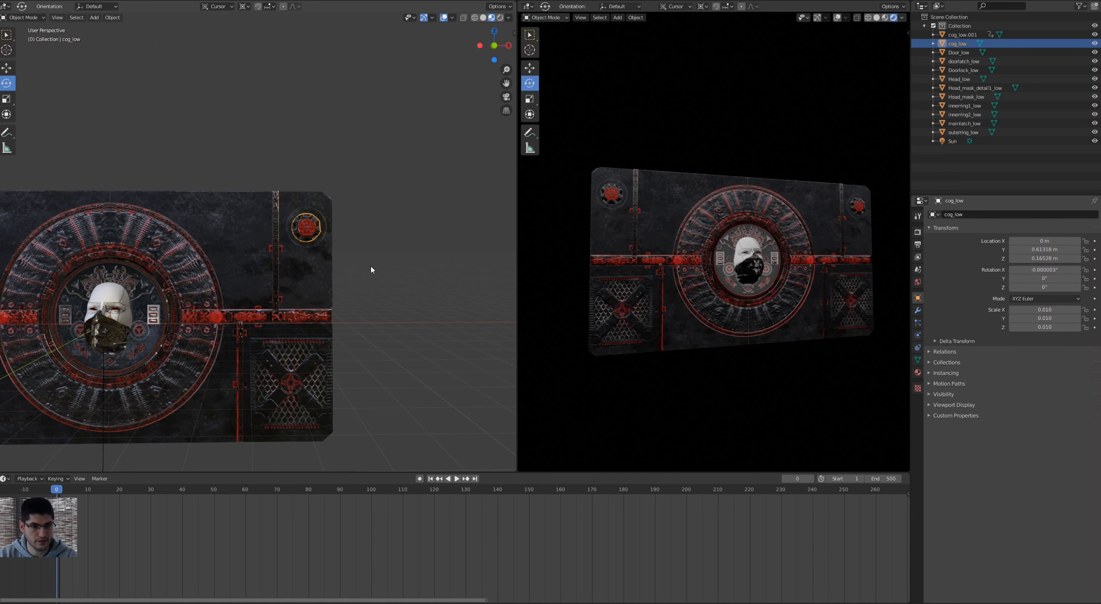
# Place the 3D cursor on the centre of the upper-right cog in front view.
pyautogui.scroll(1, 310, 238)
pyautogui.press('KP_3')
pyautogui.moveTo(347, 239); pyautogui.dragTo(260, 261, button='middle')
pyautogui.press('KP_3')
pyautogui.press('KP_1')
pyautogui.scroll(6, 427, 250)
pyautogui.scroll(4, 275, 253)
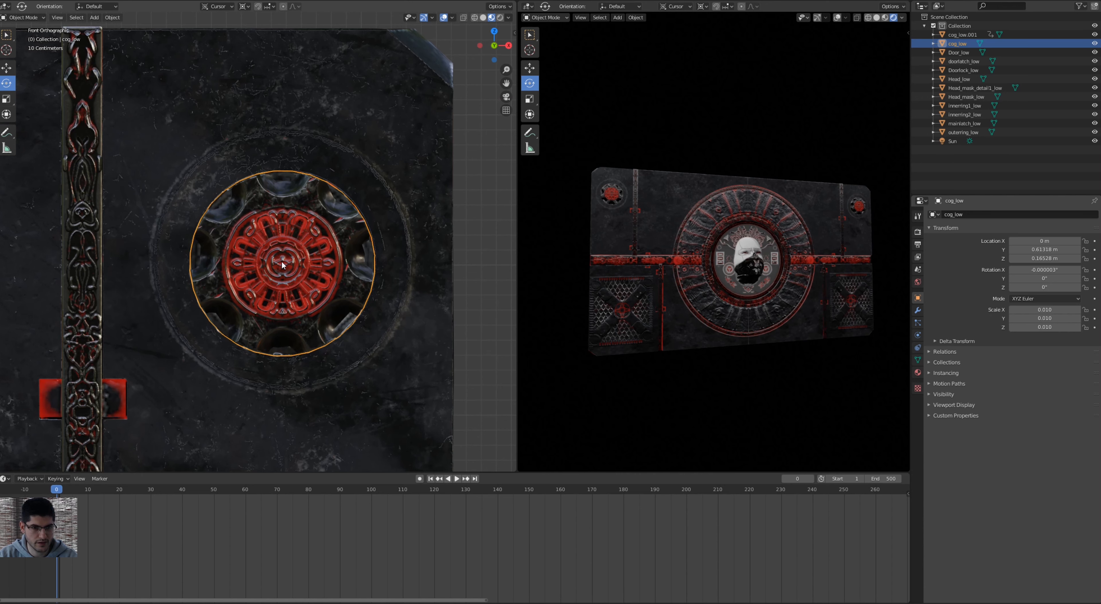
pyautogui.keyDown('shift'); pyautogui.rightClick(282, 261); pyautogui.keyUp('shift')
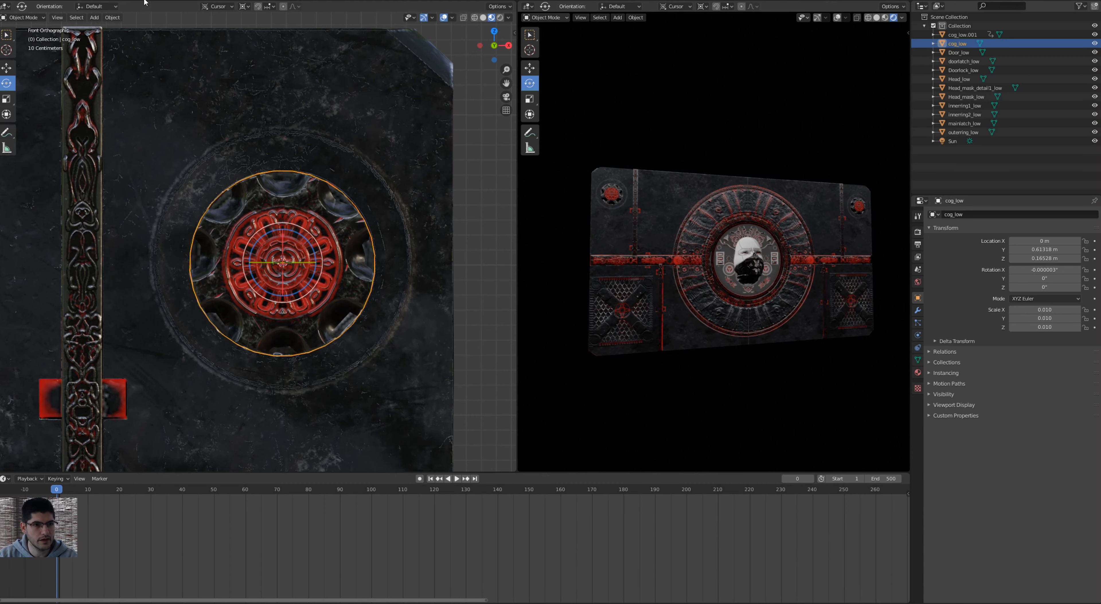
# Set the upper-right cog's origin to the 3D cursor.
pyautogui.click(109, 7)
pyautogui.click(108, 18)
pyautogui.click(109, 18)
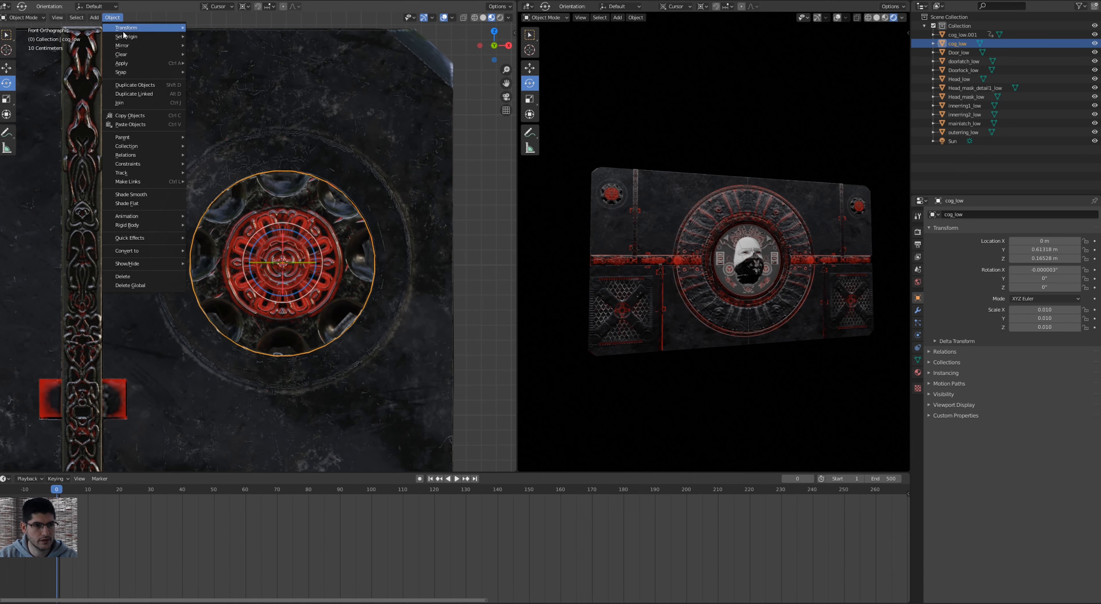
pyautogui.moveTo(162, 36)
pyautogui.click(215, 56)
pyautogui.scroll(-4, 317, 224)
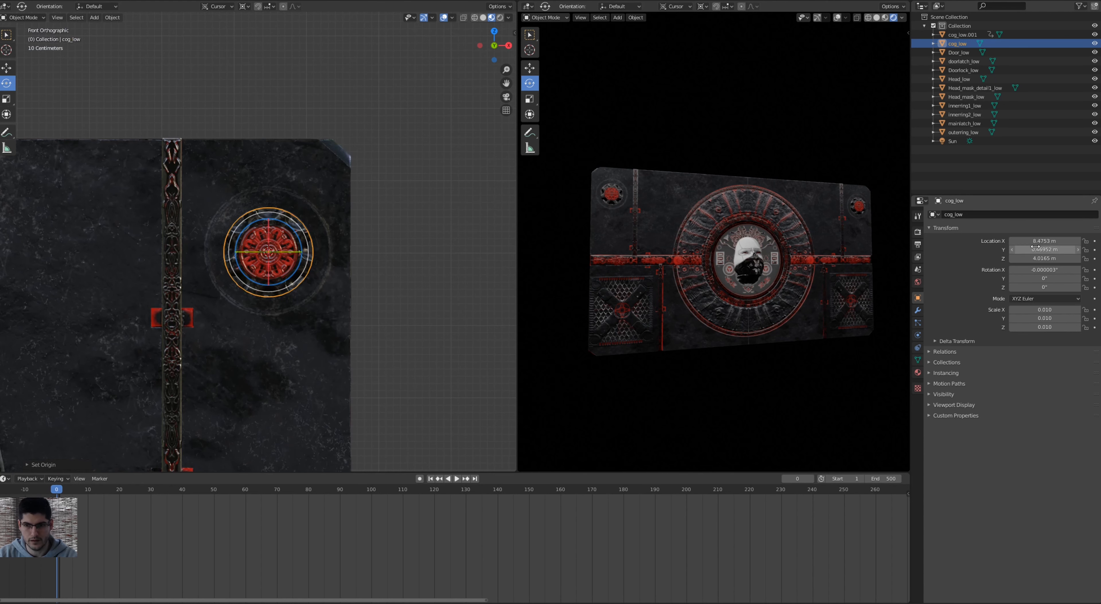
# Insert location, rotation and scale keyframes for the upper-right cog at frame 0, and go to frame 160.
pyautogui.press('i')
pyautogui.press('i')
pyautogui.press('i')
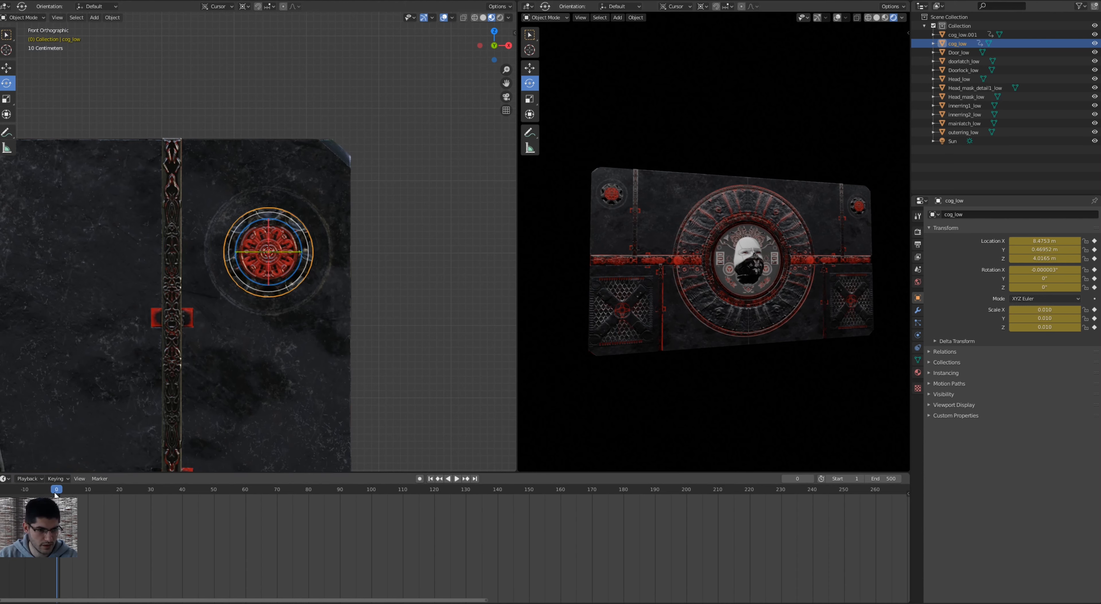
pyautogui.moveTo(56, 495); pyautogui.dragTo(559, 495)
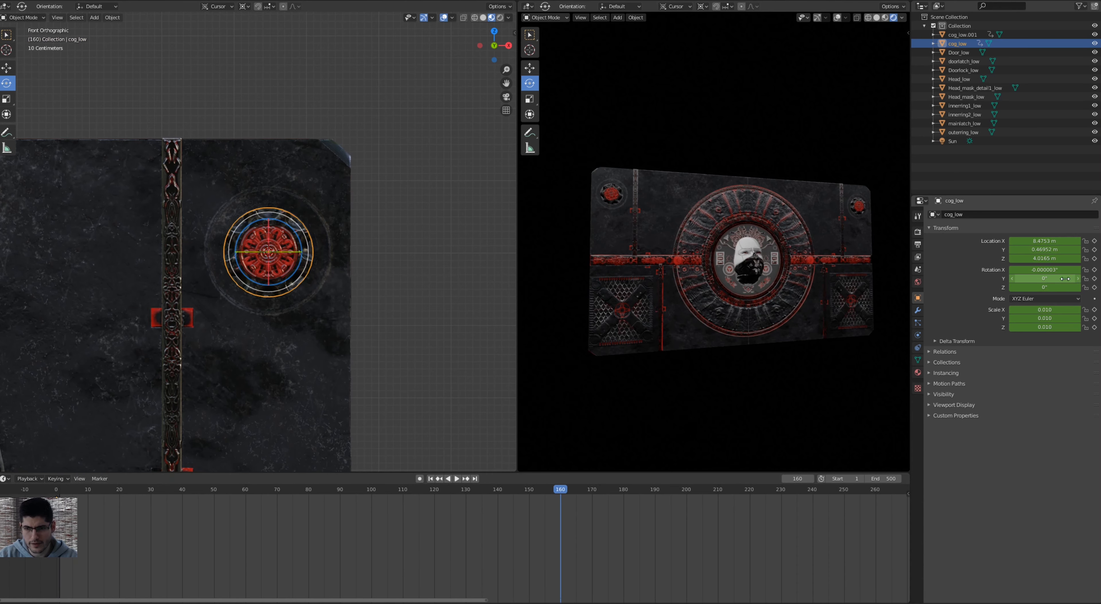
# Set the upper-right cog's Y rotation to -2323° and insert a rotation keyframe at frame 160.
pyautogui.moveTo(1065, 279); pyautogui.dragTo(1057, 277)
pyautogui.hotkey('ctrl', 'z')
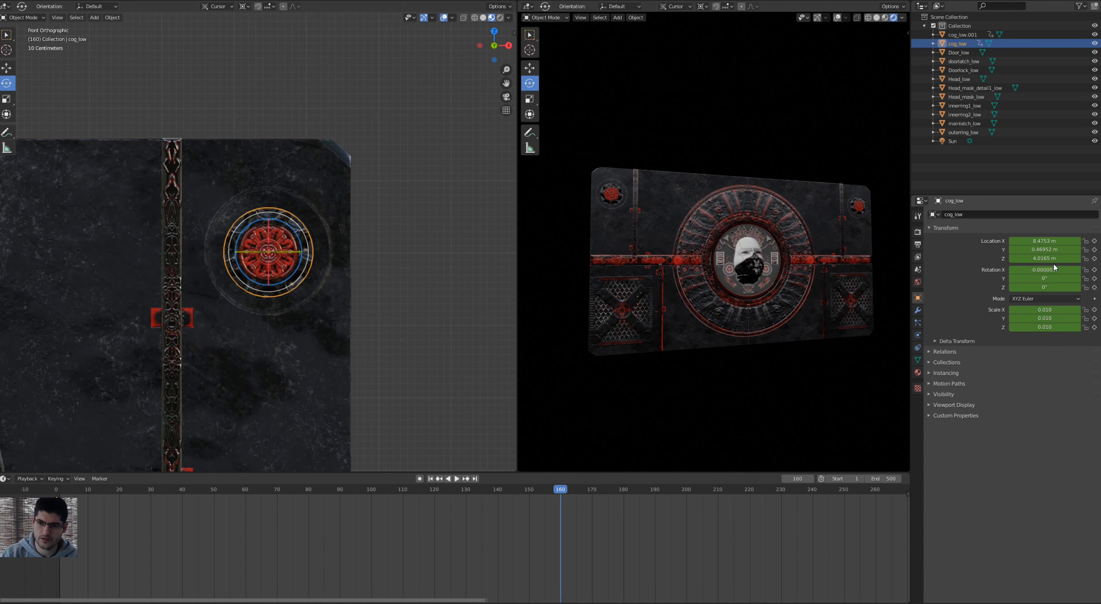
pyautogui.click(1029, 279)
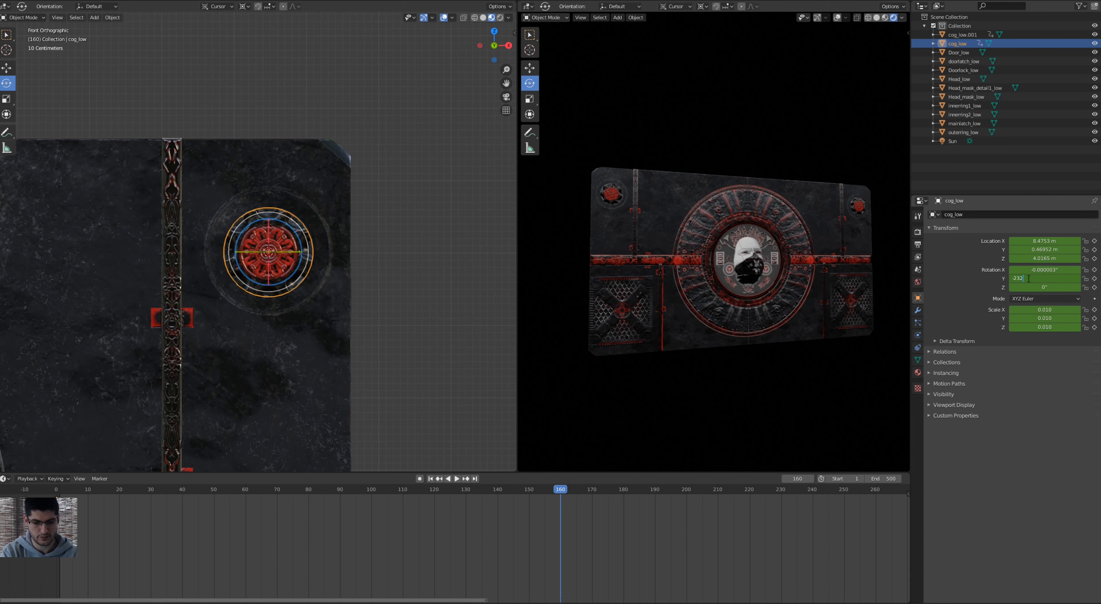
pyautogui.write('3')
pyautogui.press('Return')
pyautogui.press('i')
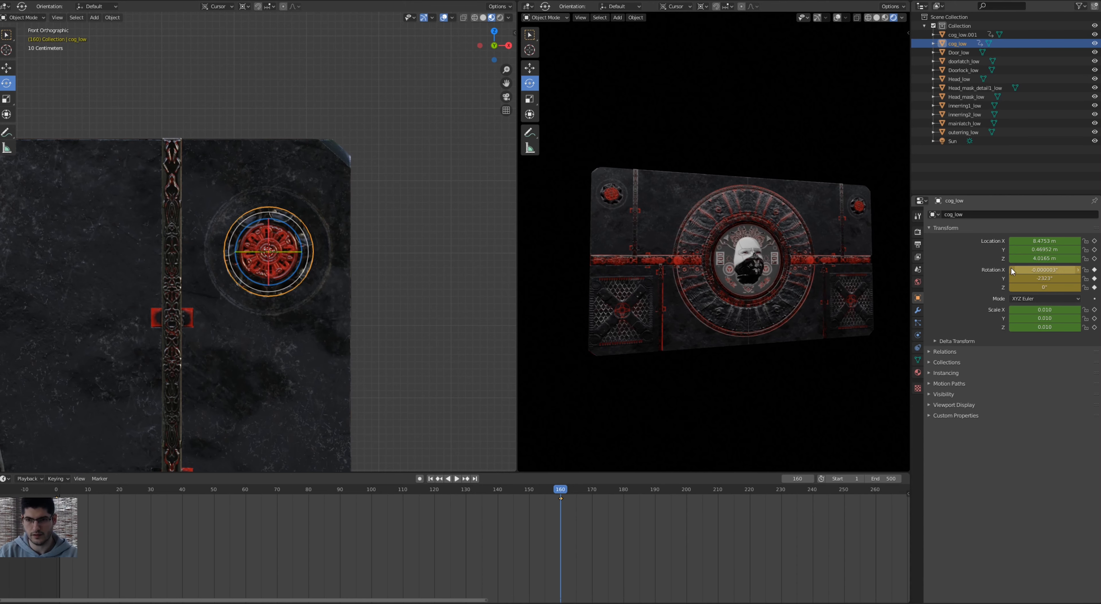
# Compare both cogs' transforms, play the animation from frame 0 to check their spin, and return to frame 0.
pyautogui.click(961, 34)
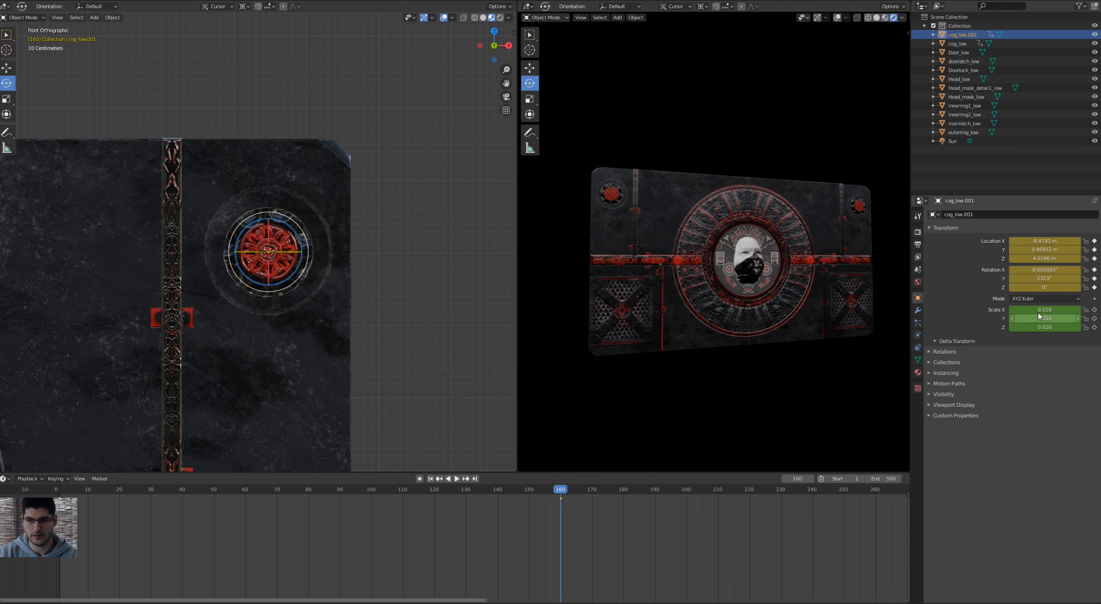
pyautogui.click(959, 45)
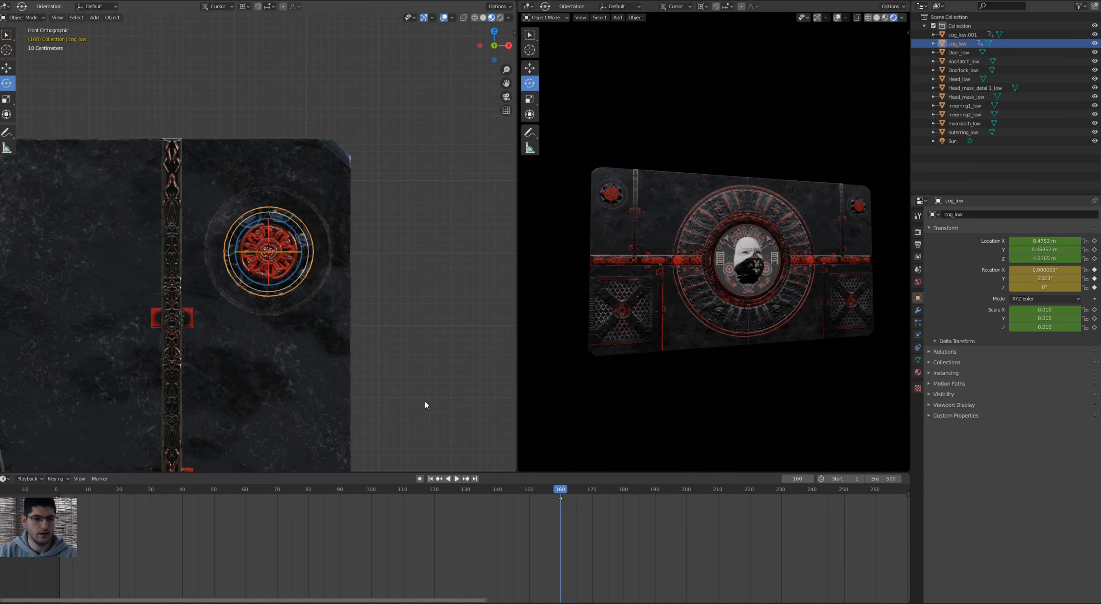
pyautogui.click(559, 491)
pyautogui.moveTo(559, 491); pyautogui.dragTo(57, 505)
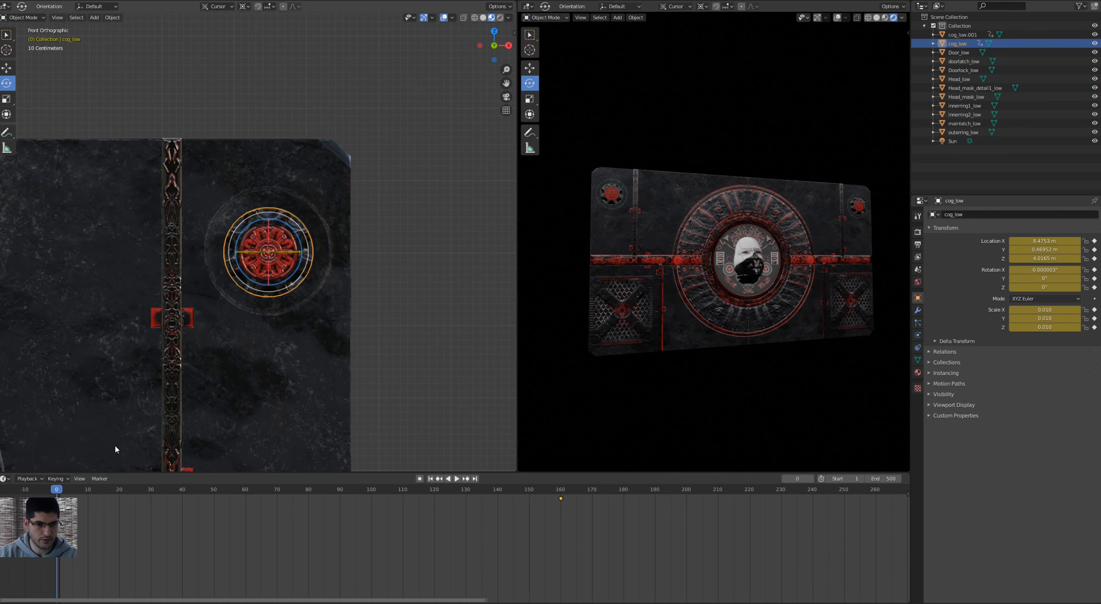
pyautogui.scroll(-5, 171, 380)
pyautogui.moveTo(769, 187); pyautogui.dragTo(752, 185, button='middle')
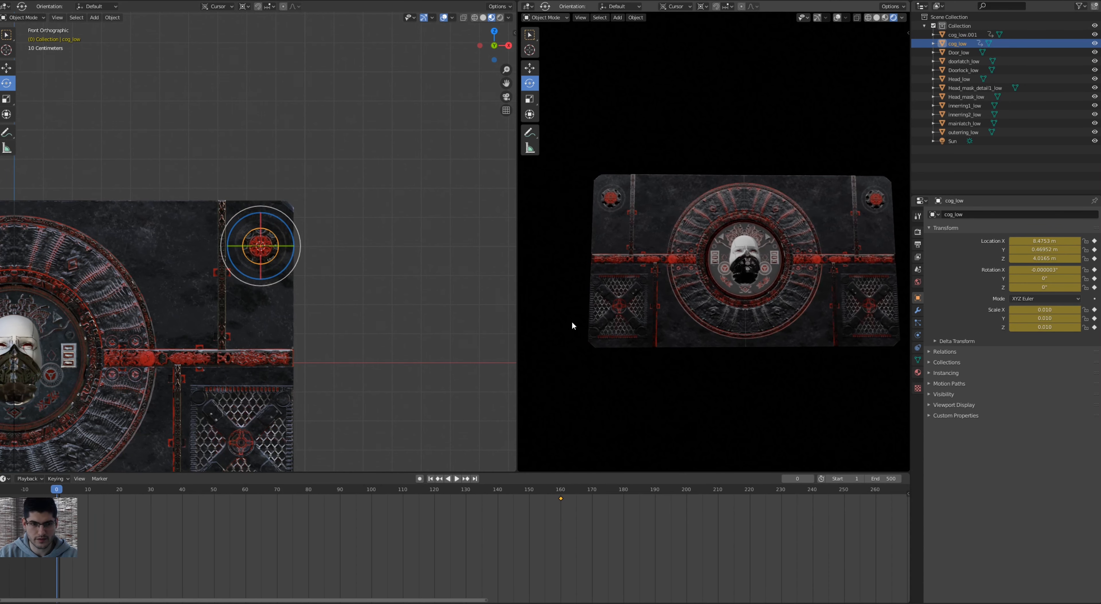
pyautogui.press('space')
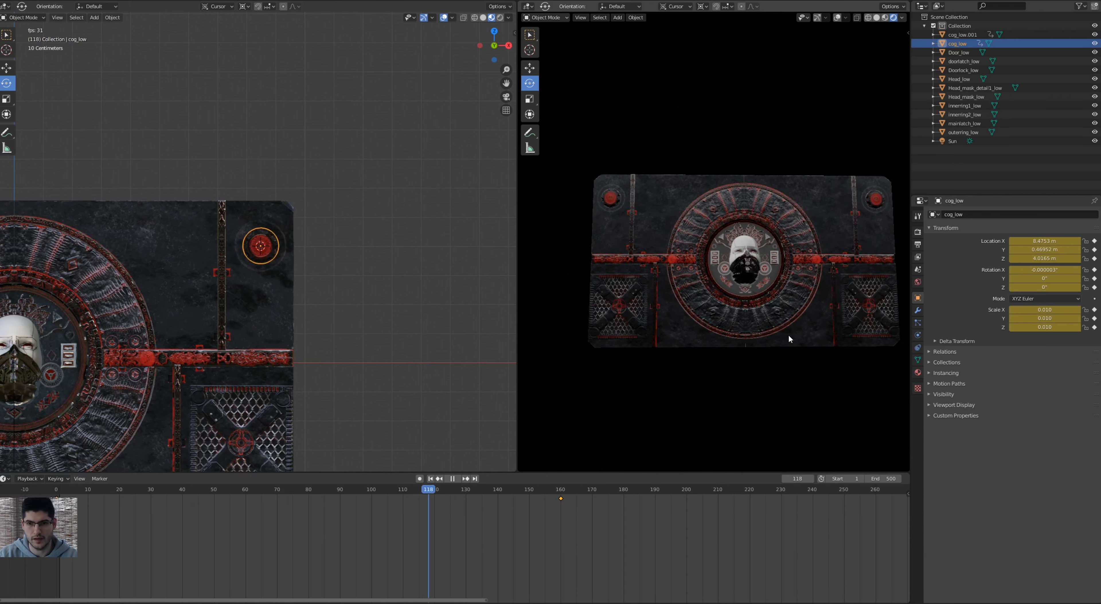
pyautogui.press('space')
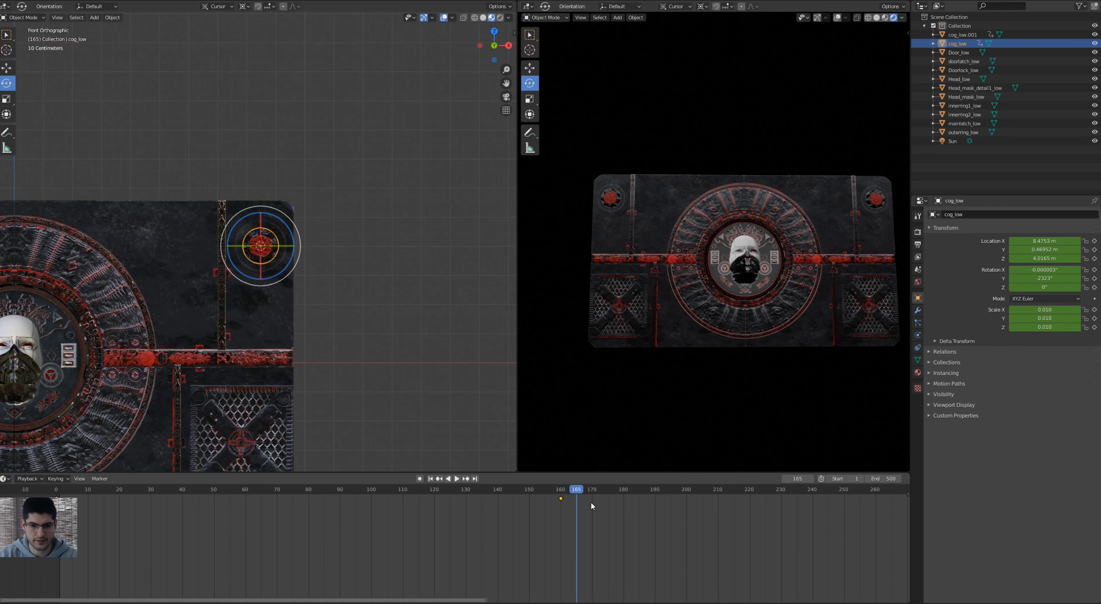
pyautogui.moveTo(575, 497); pyautogui.dragTo(56, 498)
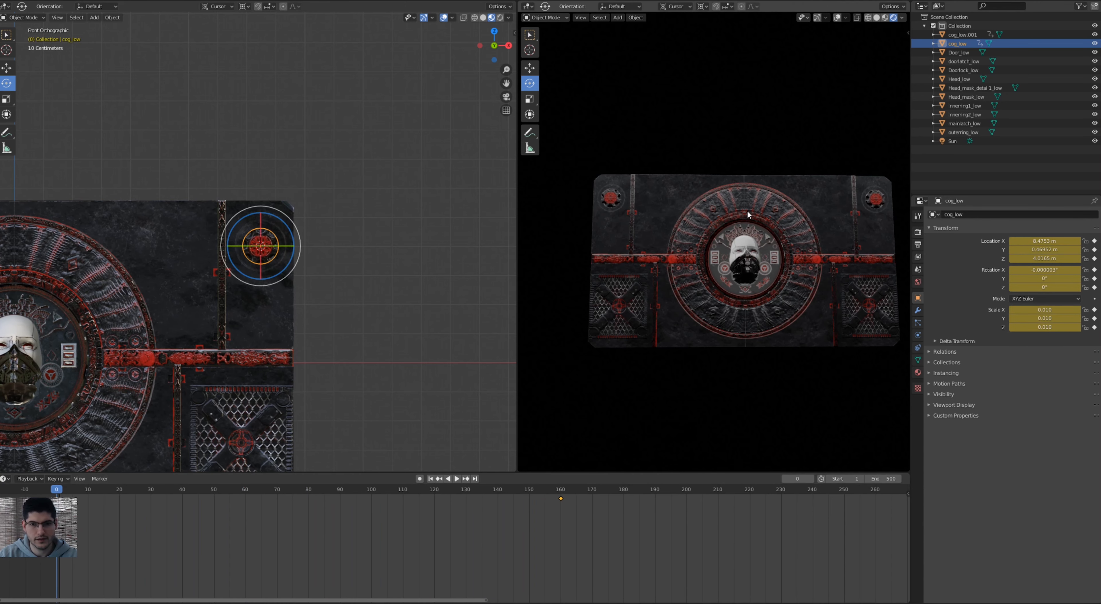
# Switch the front-view viewport to the Shader Editor to show the door_lock material's nodes.
pyautogui.scroll(4, 702, 191)
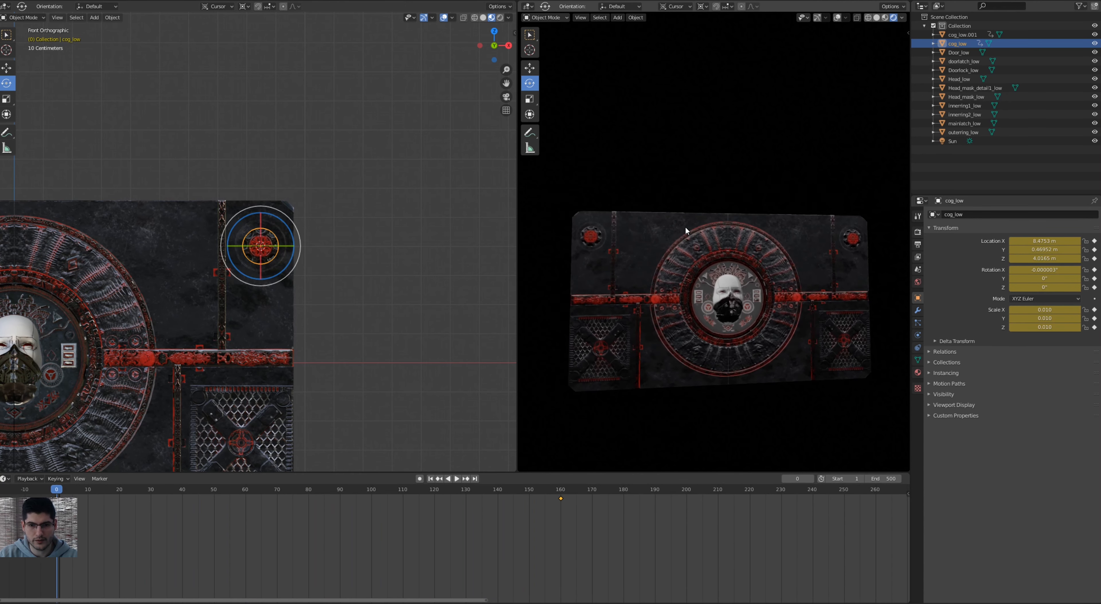
pyautogui.scroll(-6, 637, 227)
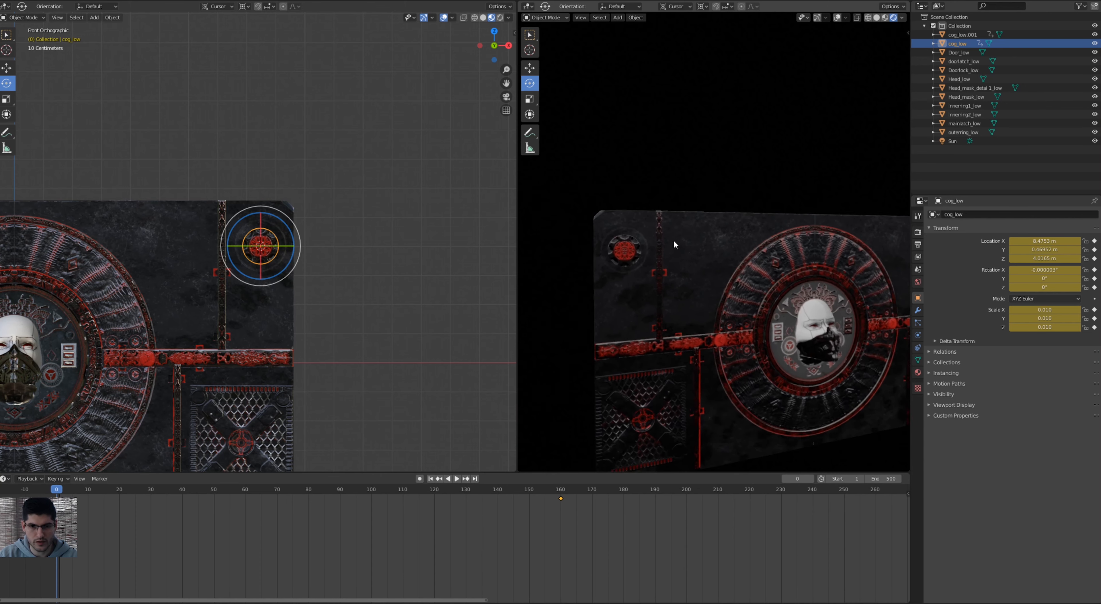
pyautogui.moveTo(686, 249); pyautogui.dragTo(758, 214, button='middle')
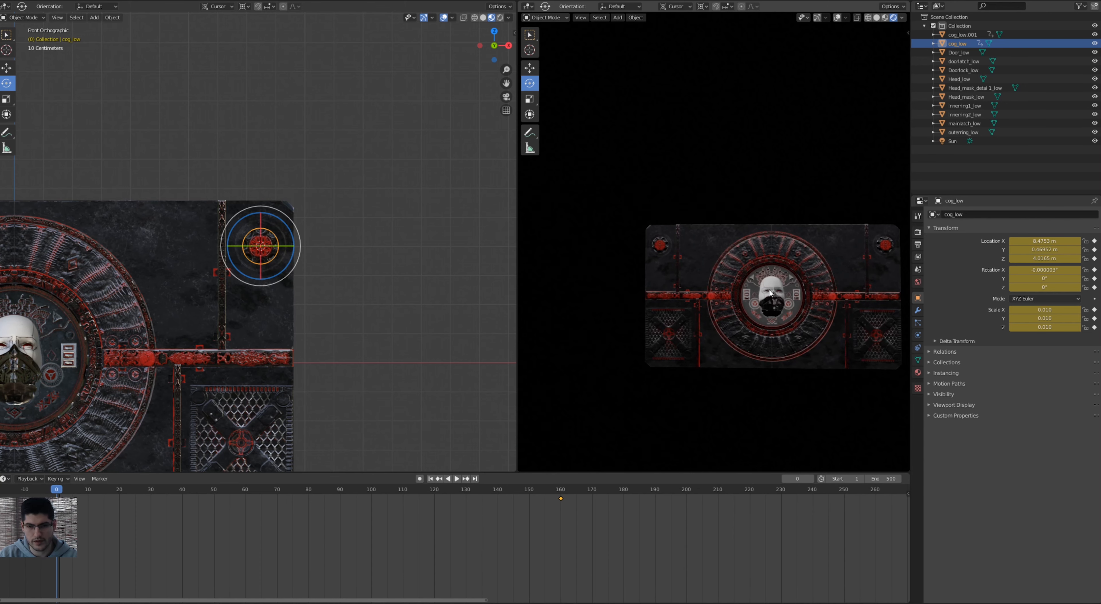
pyautogui.moveTo(769, 293); pyautogui.dragTo(748, 267, button='middle')
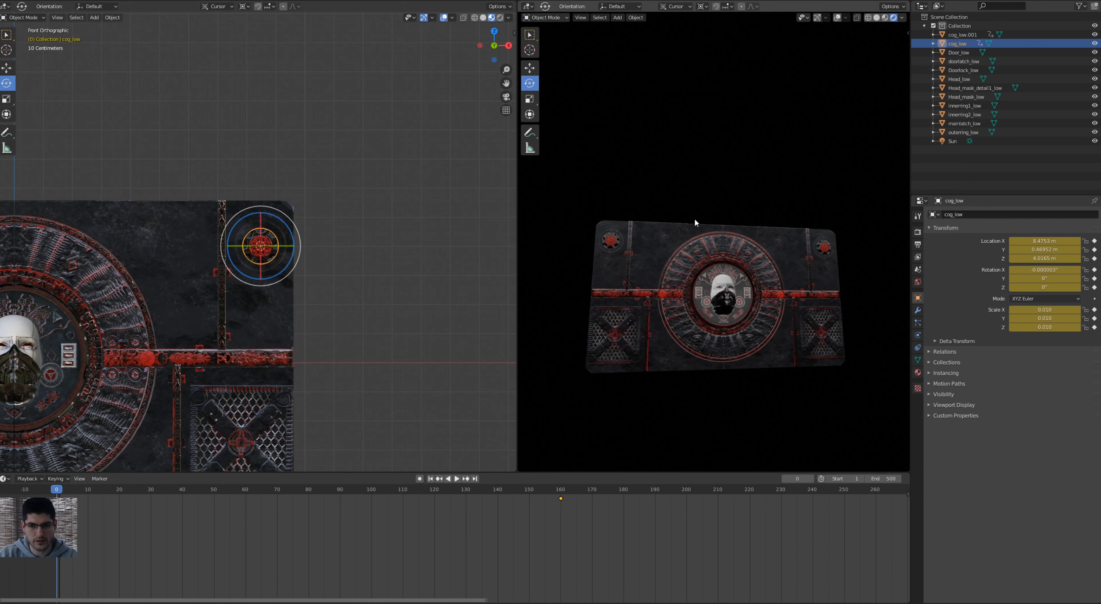
pyautogui.scroll(-4, 334, 268)
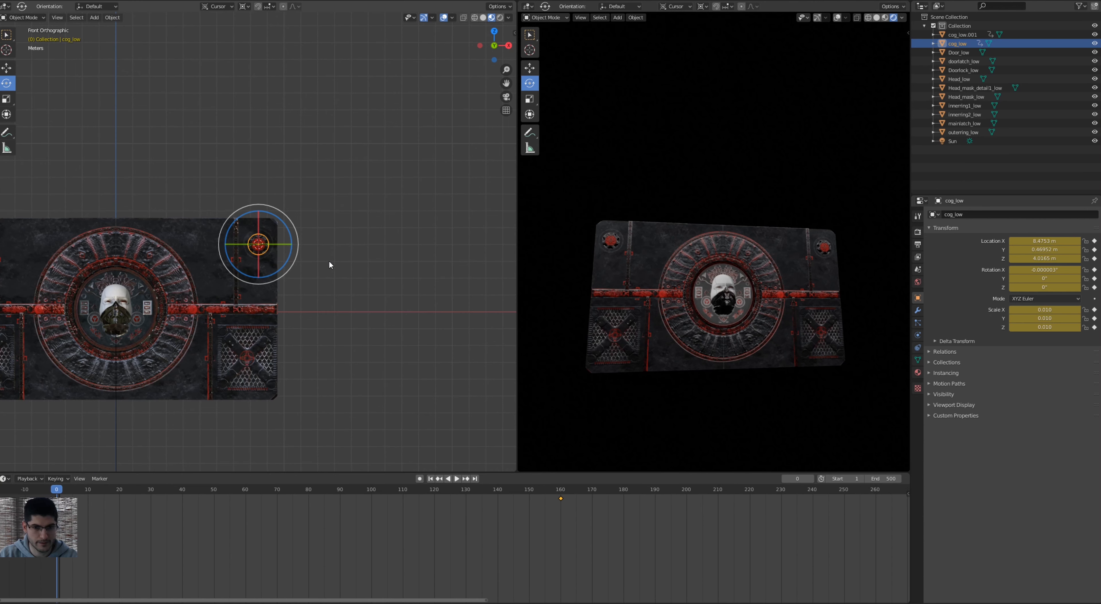
pyautogui.click(5, 6)
pyautogui.click(47, 60)
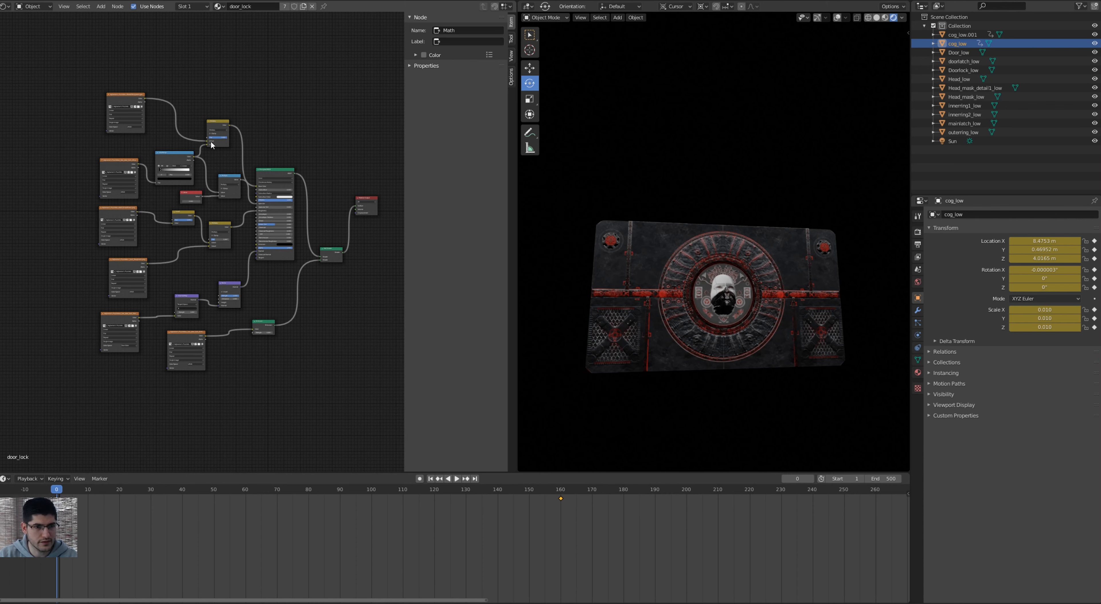
# Disconnect the uppermost image texture from its mix node to inspect the door without it, and reconnect it.
pyautogui.moveTo(207, 141); pyautogui.dragTo(187, 29)
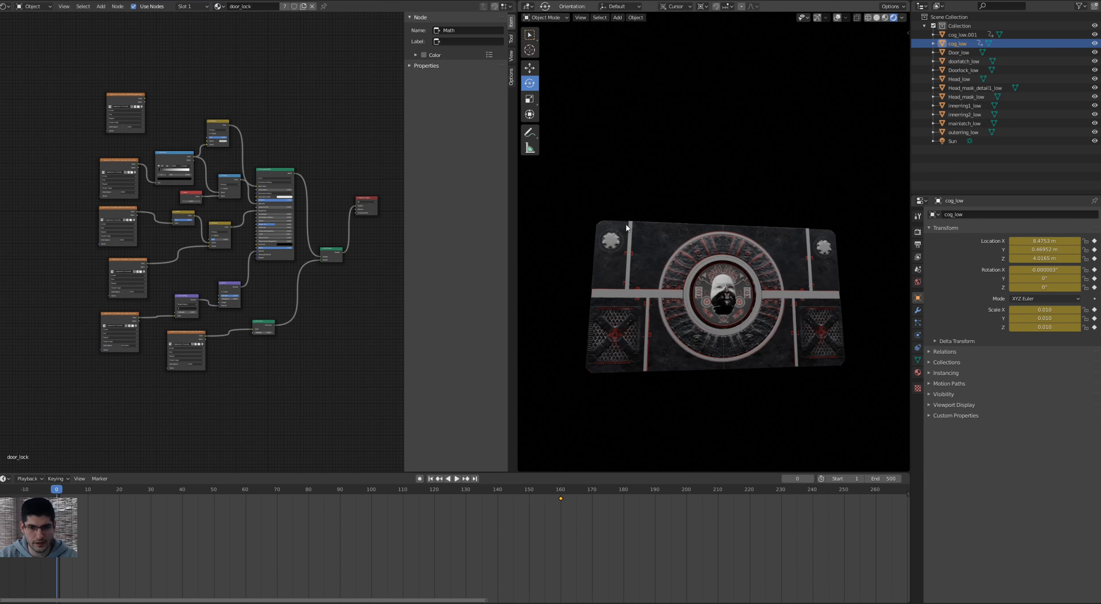
pyautogui.scroll(6, 658, 305)
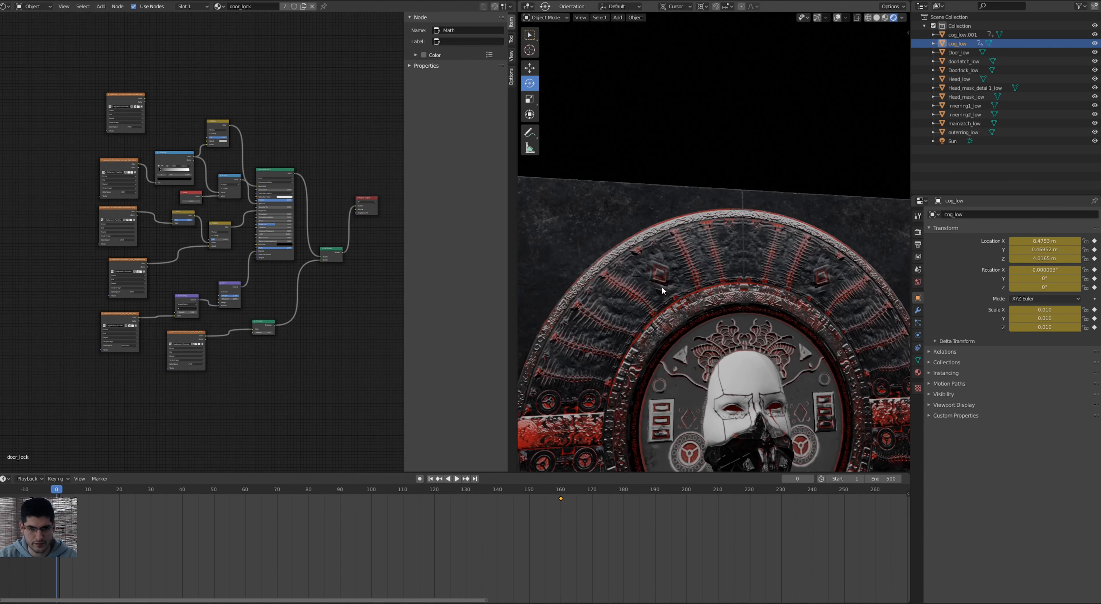
pyautogui.scroll(-5, 680, 316)
pyautogui.moveTo(659, 299); pyautogui.dragTo(645, 304, button='middle')
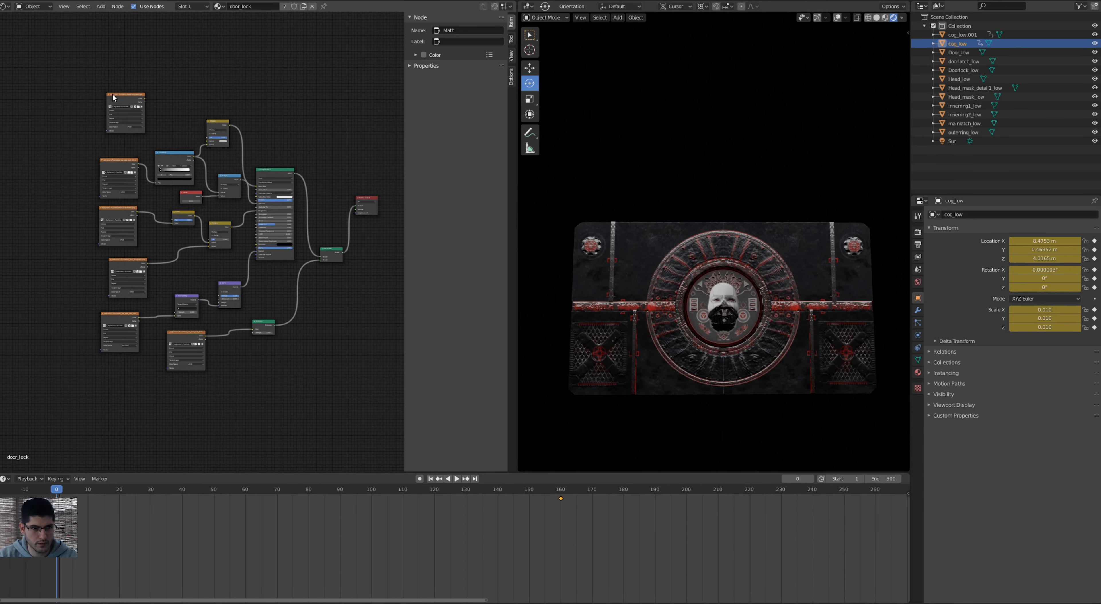
pyautogui.scroll(1, 139, 104)
pyautogui.moveTo(136, 76); pyautogui.dragTo(140, 81)
pyautogui.moveTo(201, 123); pyautogui.dragTo(206, 123)
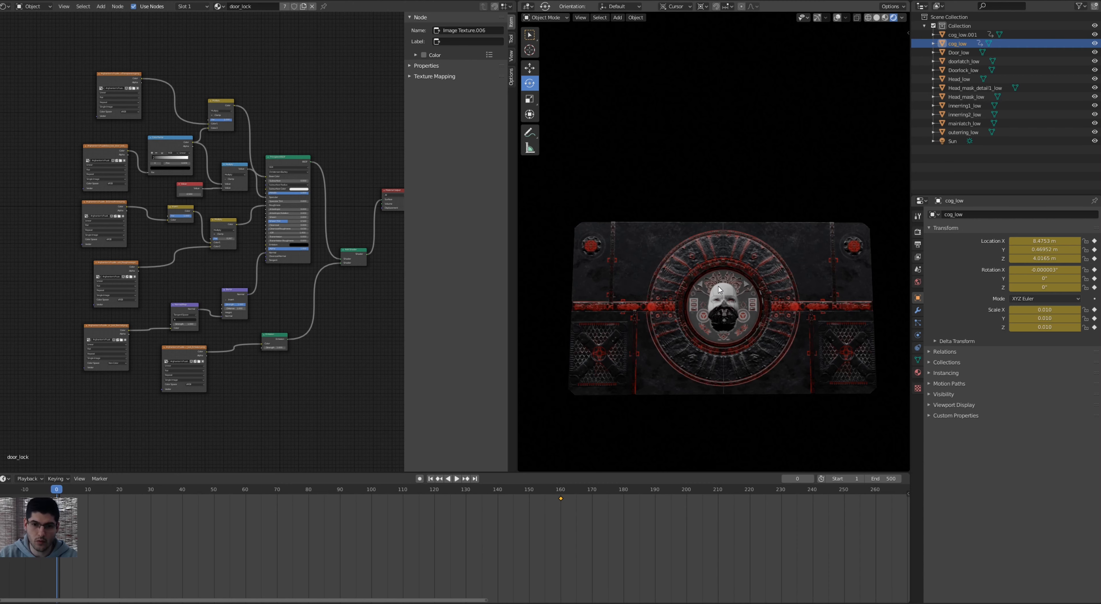
# Examine the door's red details in the rendered view and the emission nodes of the door_lock material.
pyautogui.moveTo(718, 295); pyautogui.dragTo(769, 225, button='middle')
pyautogui.scroll(2, 755, 236)
pyautogui.scroll(-4, 752, 235)
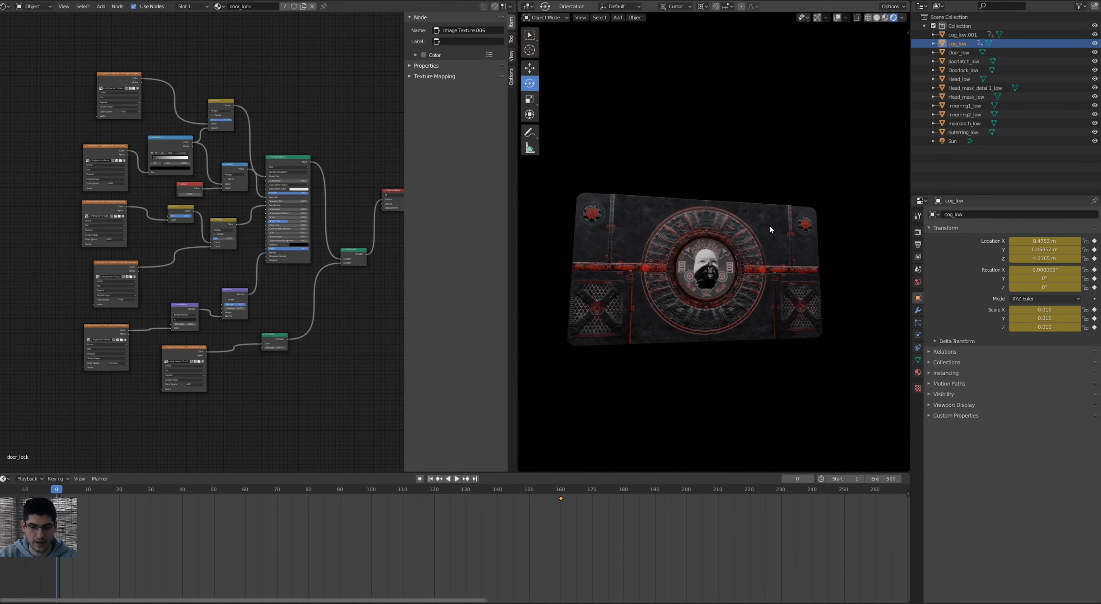
pyautogui.scroll(3, 766, 275)
pyautogui.moveTo(767, 276)
pyautogui.mouseDown(button='middle')
pyautogui.moveTo(777, 273)
pyautogui.moveTo(736, 276)
pyautogui.moveTo(759, 251)
pyautogui.moveTo(777, 265)
pyautogui.moveTo(750, 266)
pyautogui.moveTo(710, 340)
pyautogui.moveTo(737, 316)
pyautogui.moveTo(739, 290)
pyautogui.moveTo(770, 284)
pyautogui.mouseUp(button='middle')
pyautogui.scroll(4, 736, 277)
pyautogui.scroll(2, 750, 266)
pyautogui.scroll(-5, 750, 267)
pyautogui.scroll(5, 767, 290)
pyautogui.scroll(-5, 714, 347)
pyautogui.scroll(4, 230, 377)
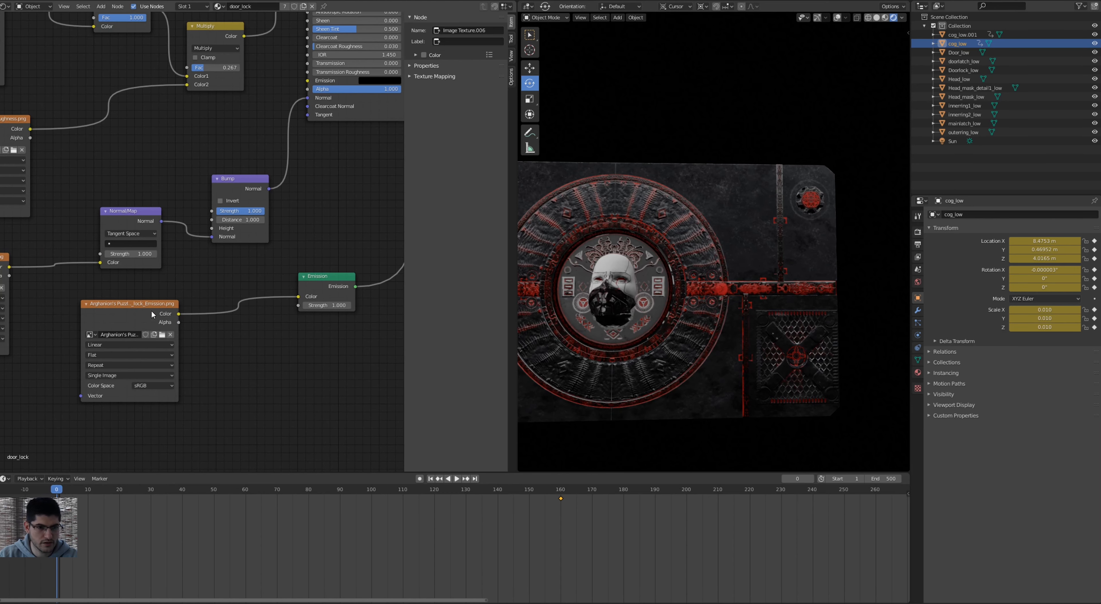
# Set the Emission node's strength to 0, keyframe it at frame 0, and check the door in the rendered view.
pyautogui.moveTo(153, 312); pyautogui.dragTo(186, 323)
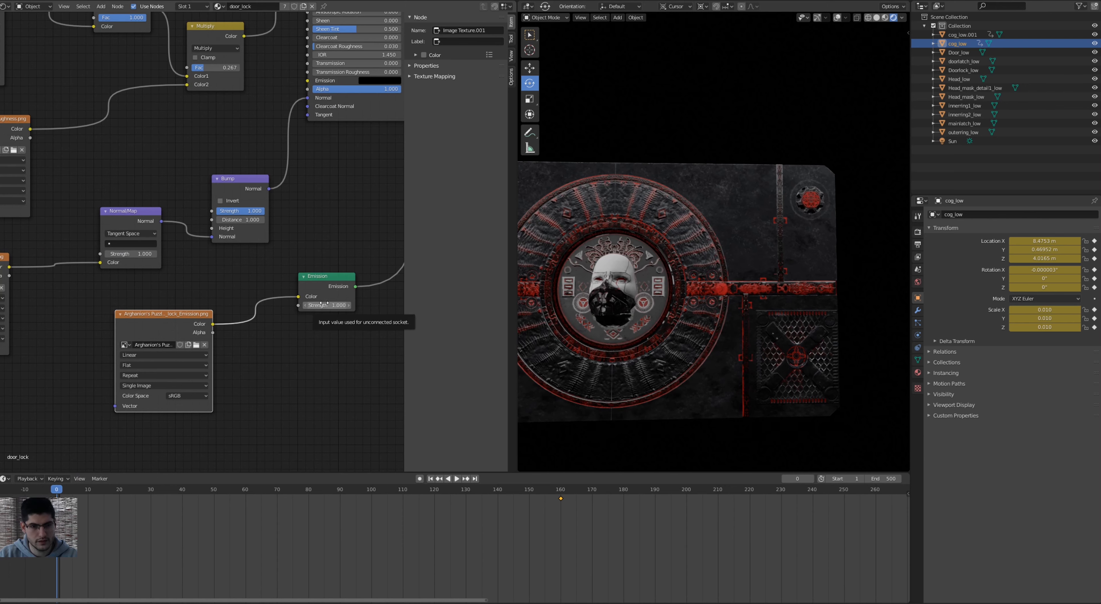
pyautogui.moveTo(325, 303); pyautogui.dragTo(305, 305)
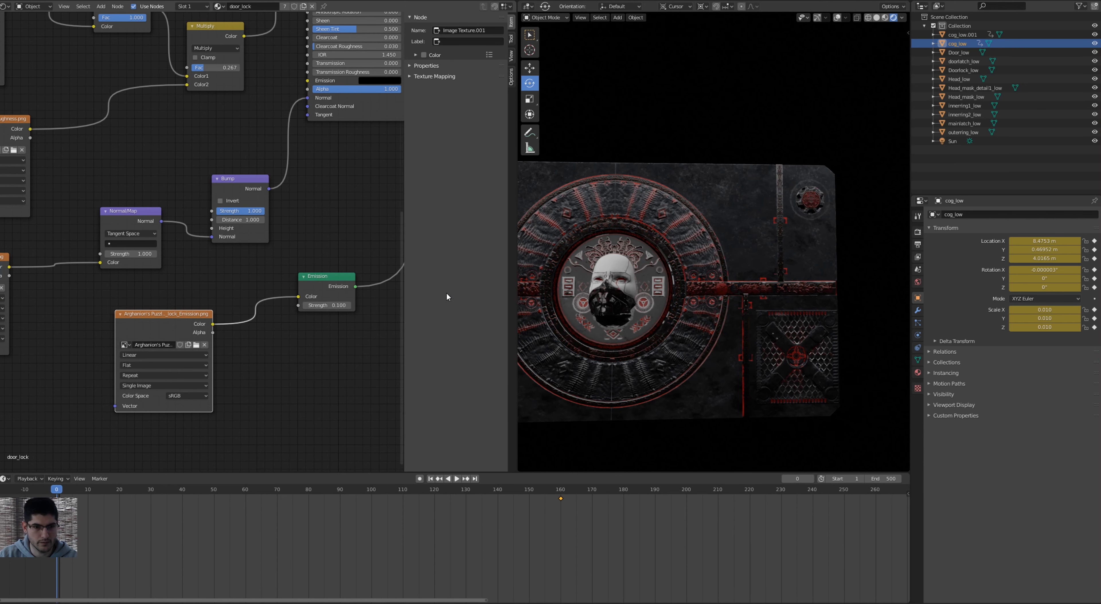
pyautogui.press('i')
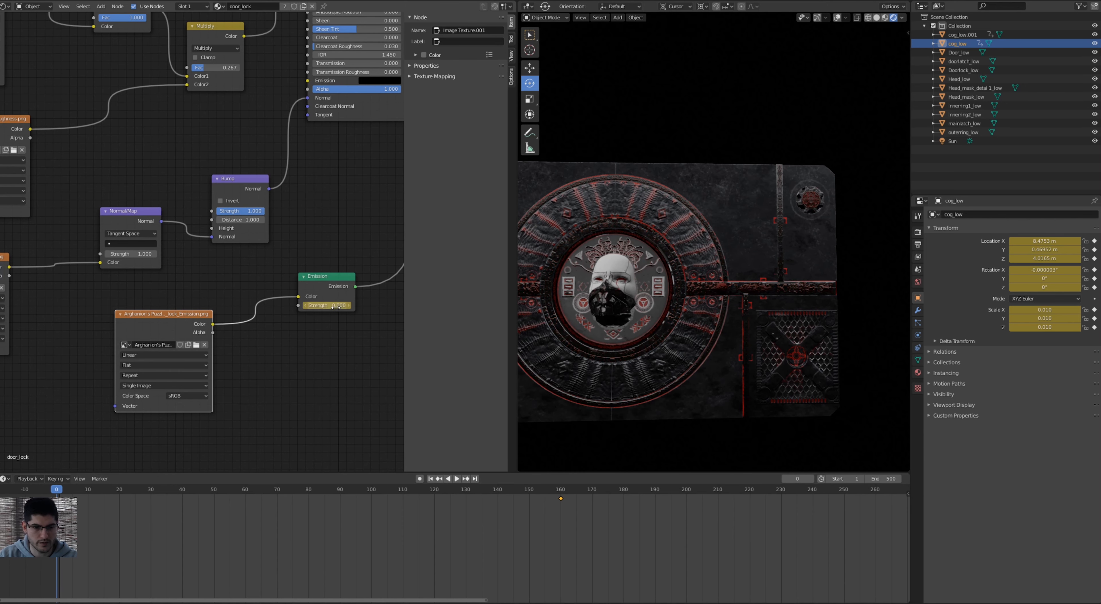
pyautogui.scroll(6, 803, 295)
pyautogui.scroll(-7, 804, 300)
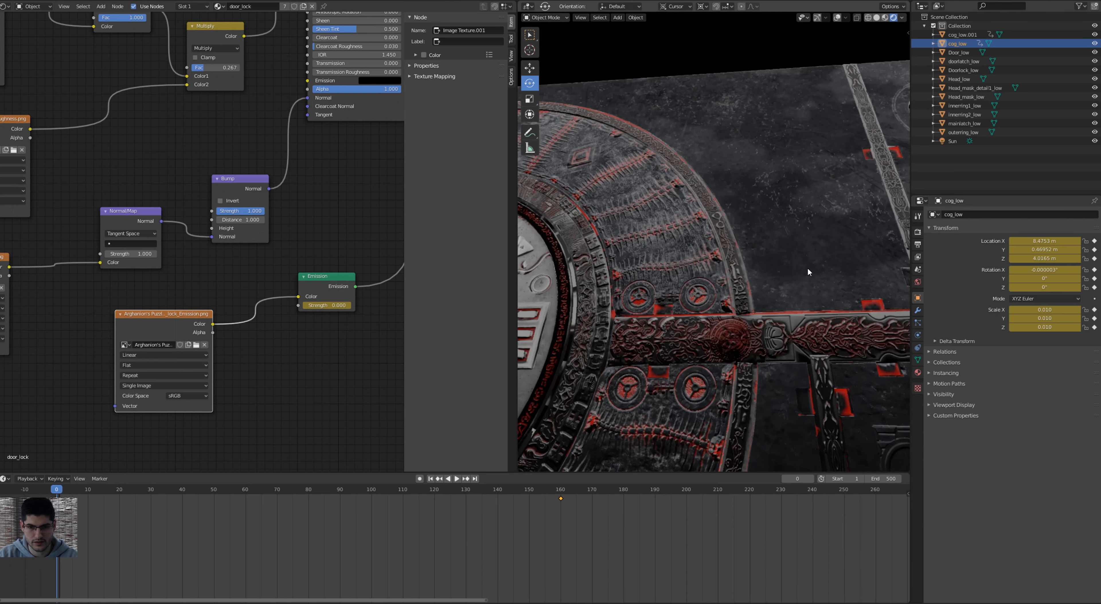
pyautogui.scroll(-1, 815, 257)
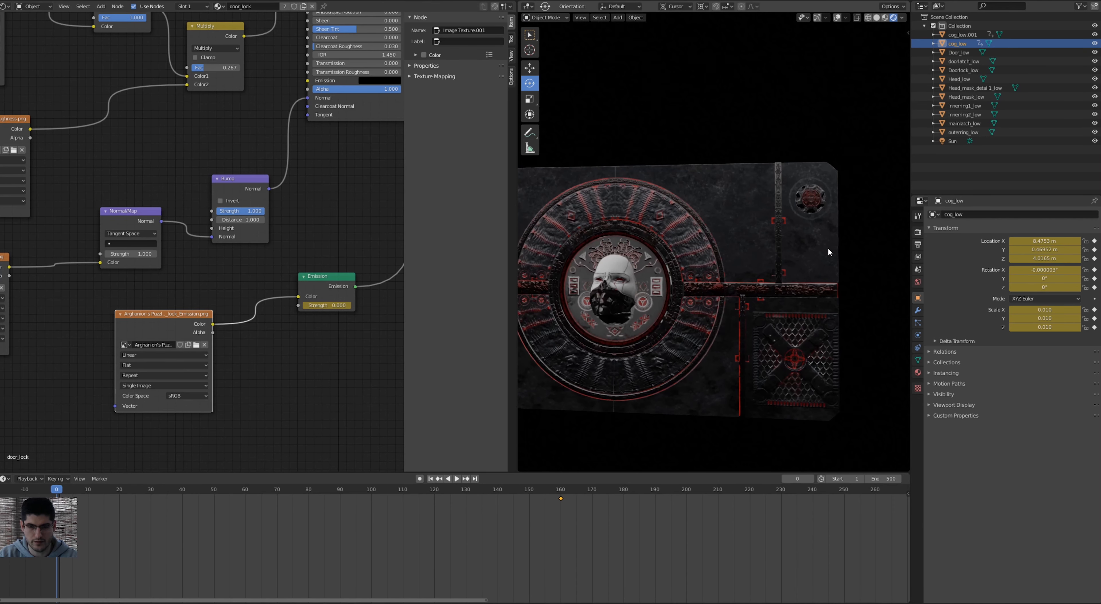
pyautogui.scroll(5, 839, 187)
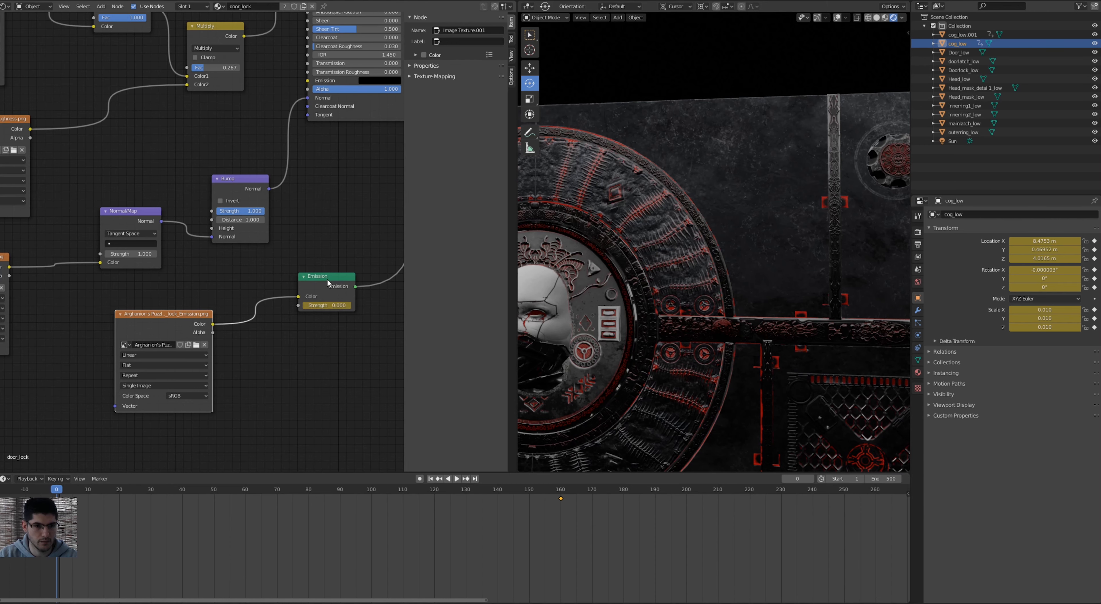
# Go to frame 80 and insert another keyframe holding the Emission node's strength at 0.
pyautogui.moveTo(345, 273)
pyautogui.mouseDown()
pyautogui.moveTo(305, 294)
pyautogui.moveTo(352, 260)
pyautogui.mouseUp()
pyautogui.scroll(-4, 352, 260)
pyautogui.moveTo(353, 260); pyautogui.dragTo(285, 296, button='middle')
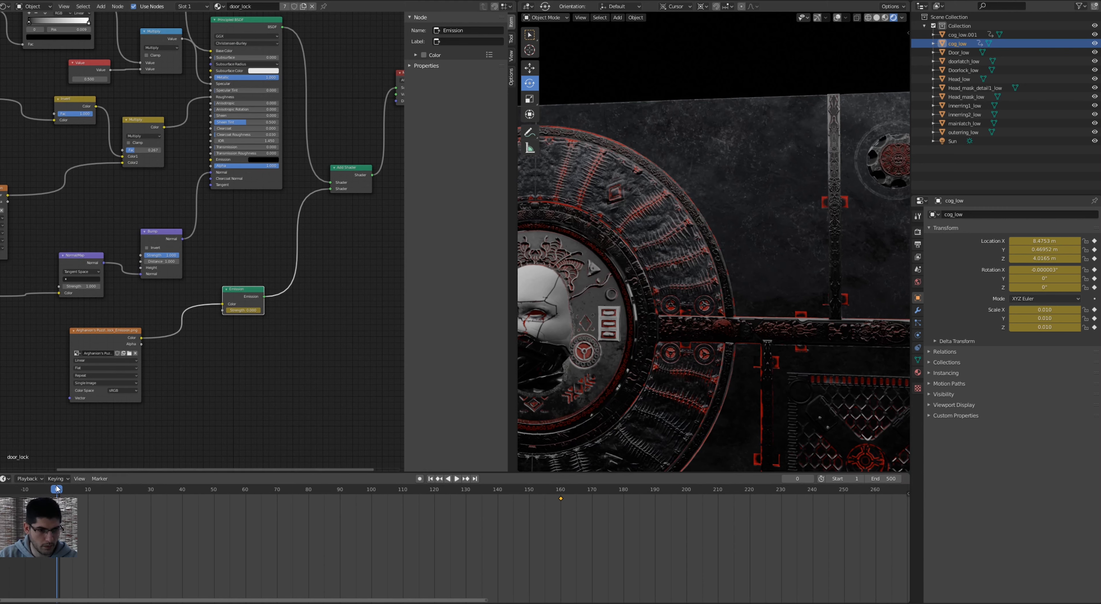
pyautogui.moveTo(57, 489); pyautogui.dragTo(325, 497)
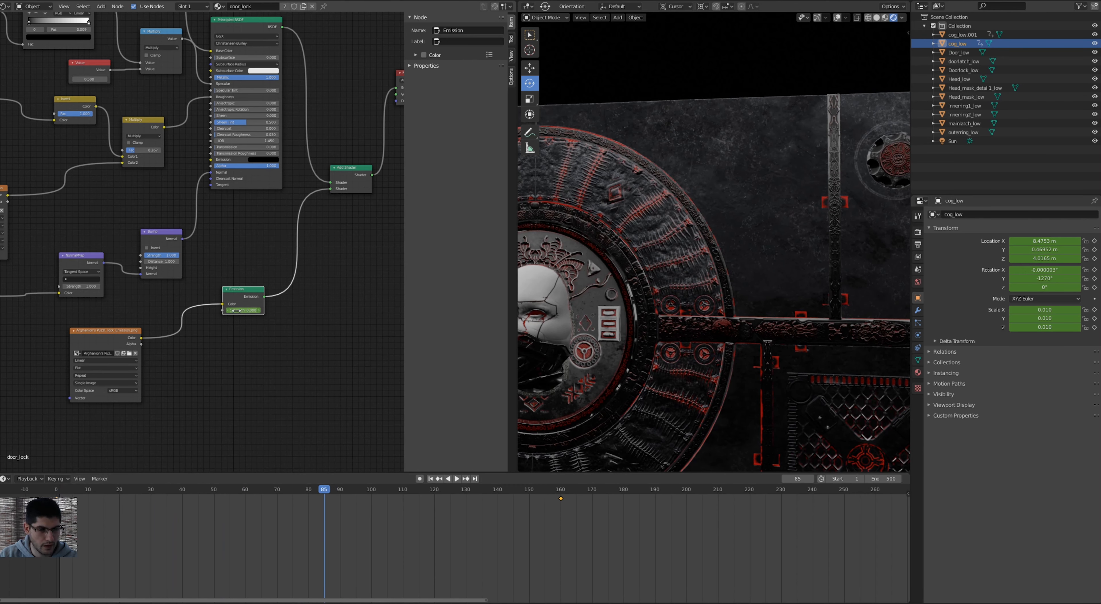
pyautogui.moveTo(328, 494); pyautogui.dragTo(310, 493)
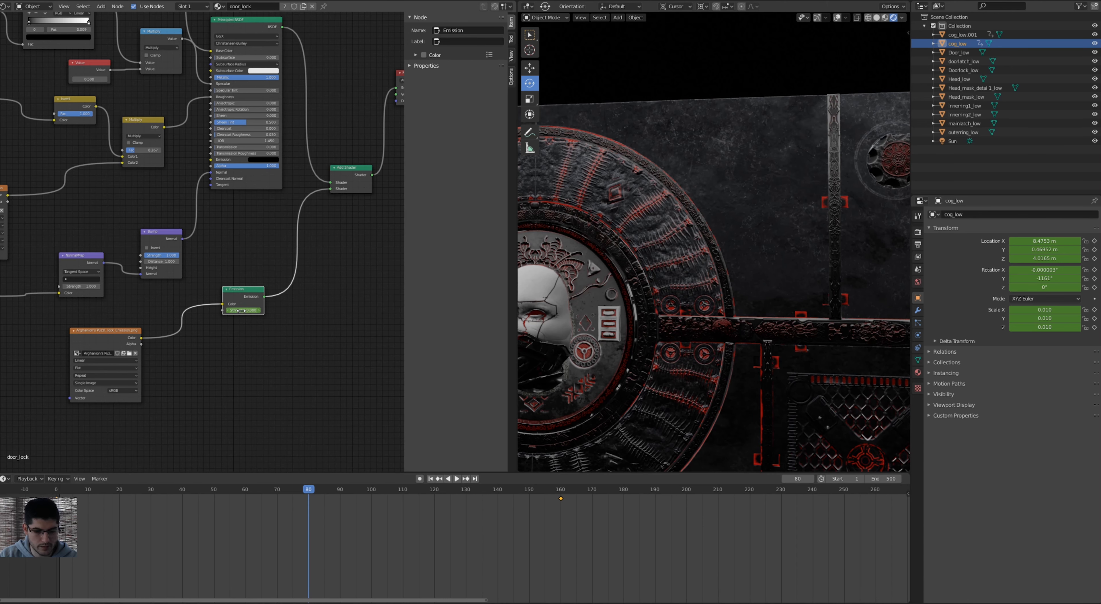
pyautogui.press('i')
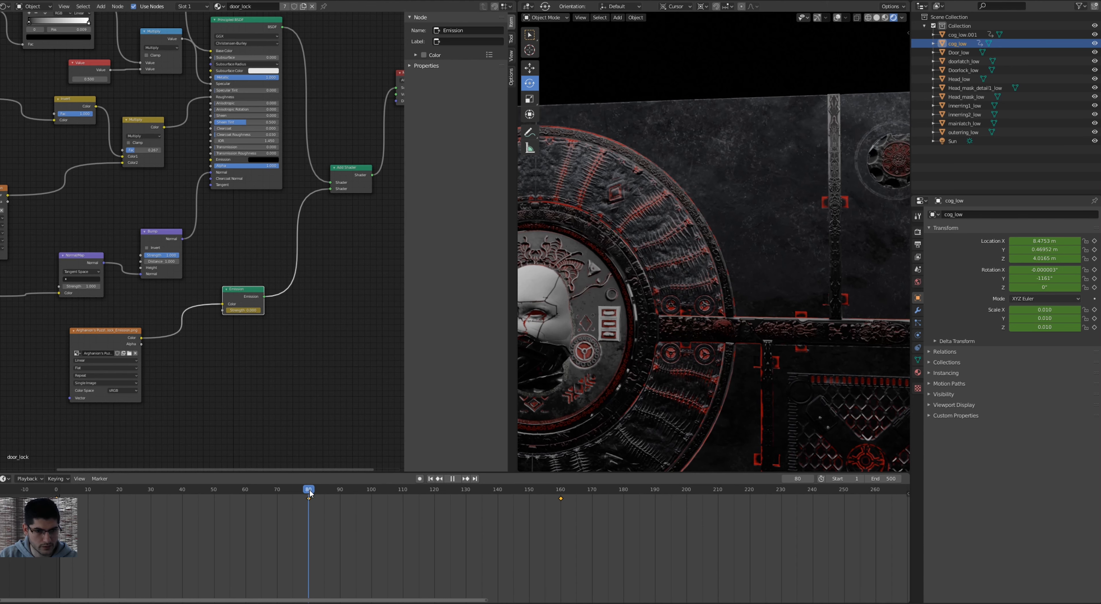
# Go to frame 85, set the Emission node's strength to 30, and insert a keyframe for it.
pyautogui.moveTo(310, 493); pyautogui.dragTo(324, 493)
pyautogui.moveTo(243, 311); pyautogui.dragTo(293, 311)
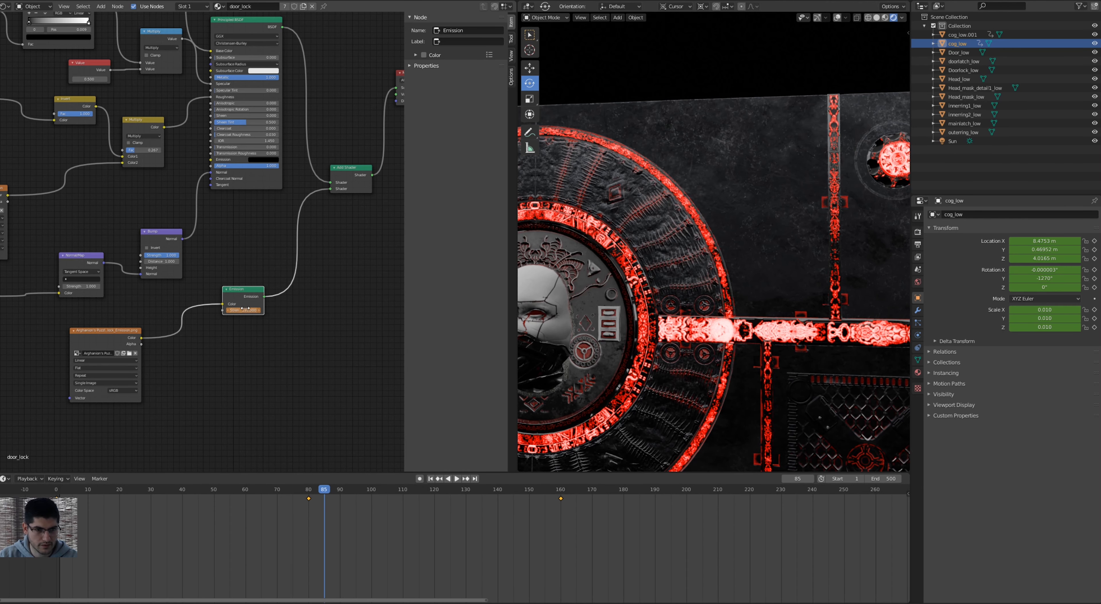
pyautogui.moveTo(281, 311); pyautogui.dragTo(279, 311)
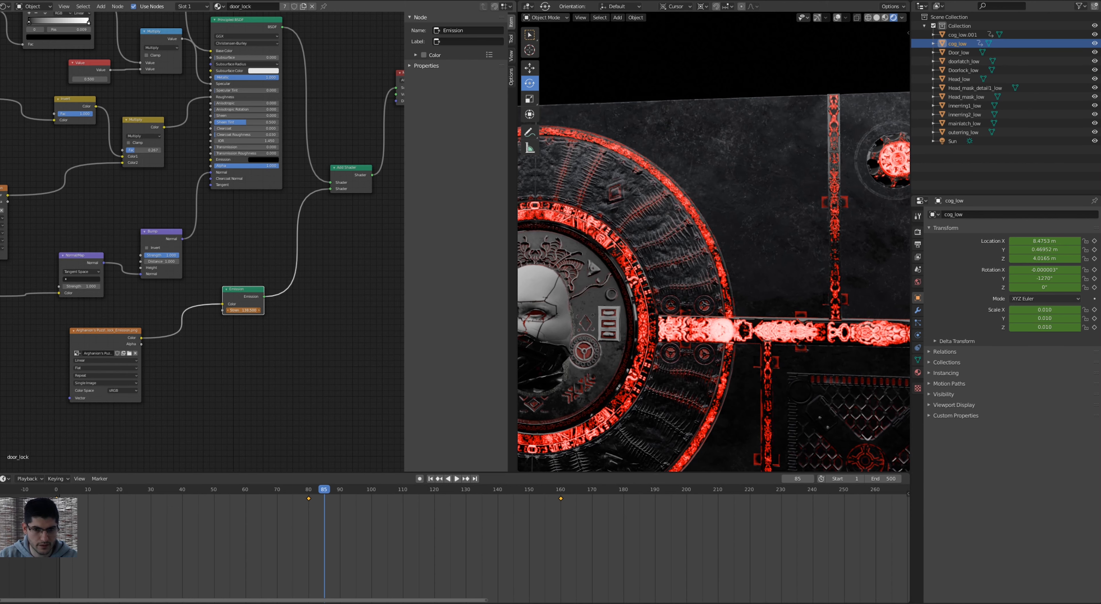
pyautogui.click(249, 311)
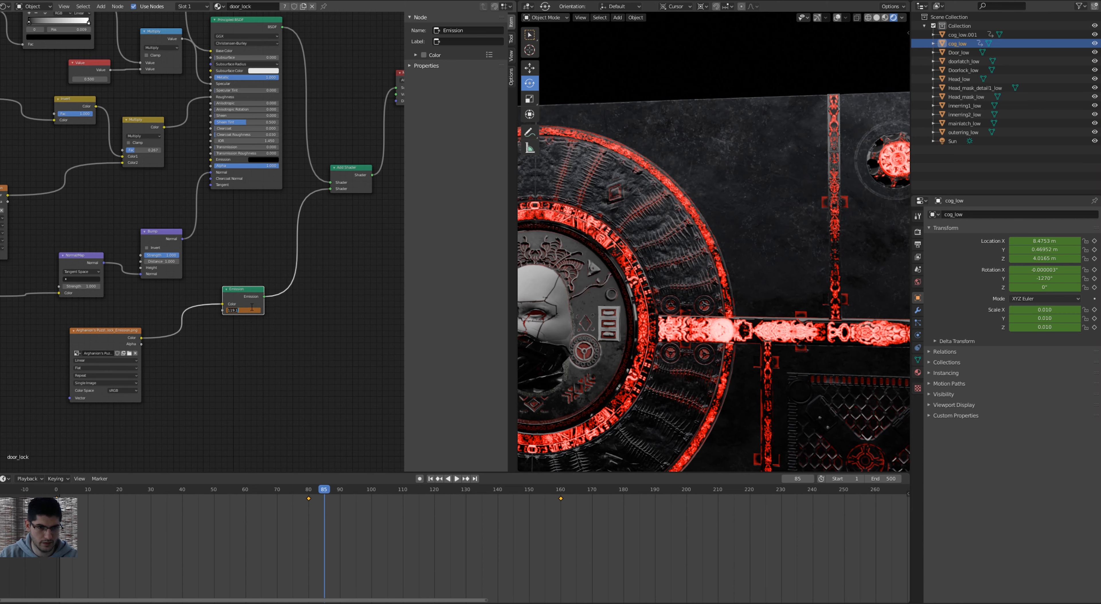
pyautogui.write('30')
pyautogui.press('Return')
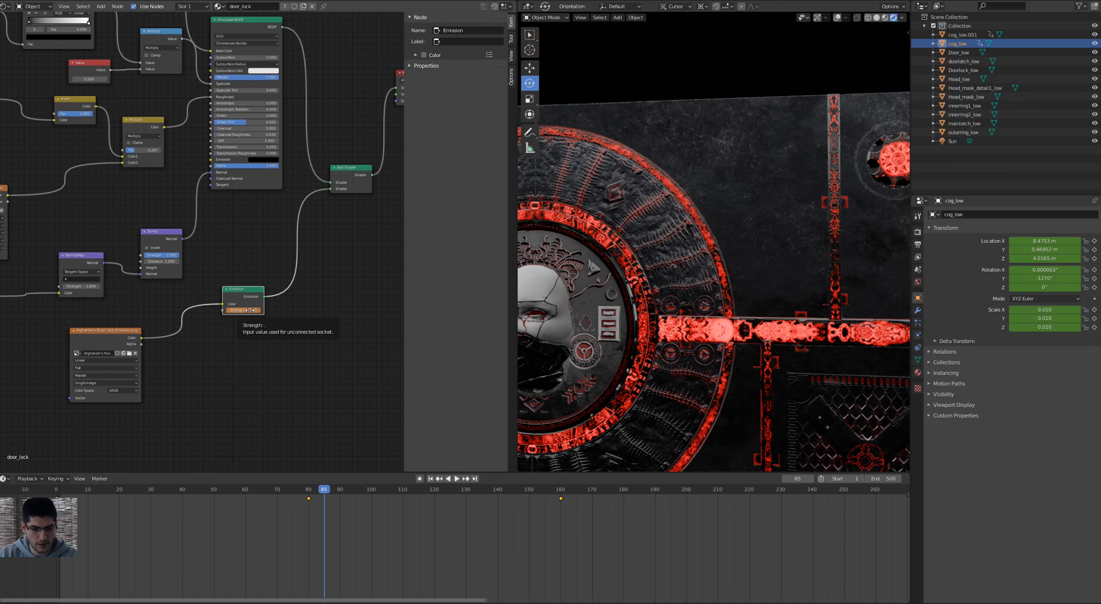
pyautogui.press('i')
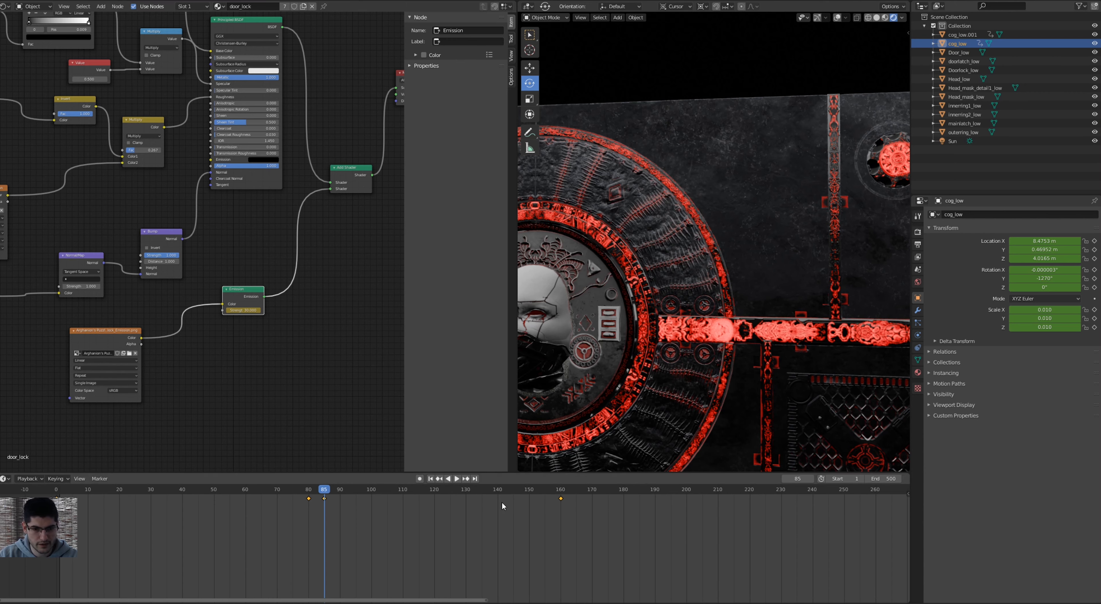
# Go to frame 90 and enable Bloom and Screen Space Reflections in the Eevee render settings.
pyautogui.moveTo(329, 488)
pyautogui.mouseDown()
pyautogui.moveTo(193, 498)
pyautogui.moveTo(340, 499)
pyautogui.mouseUp()
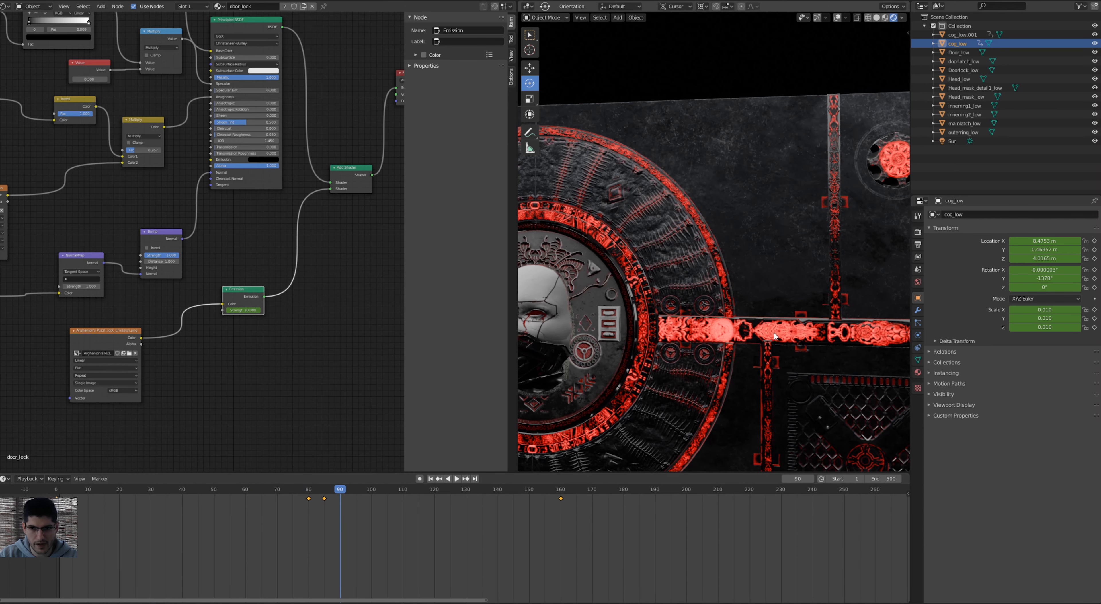
pyautogui.click(917, 281)
pyautogui.click(917, 269)
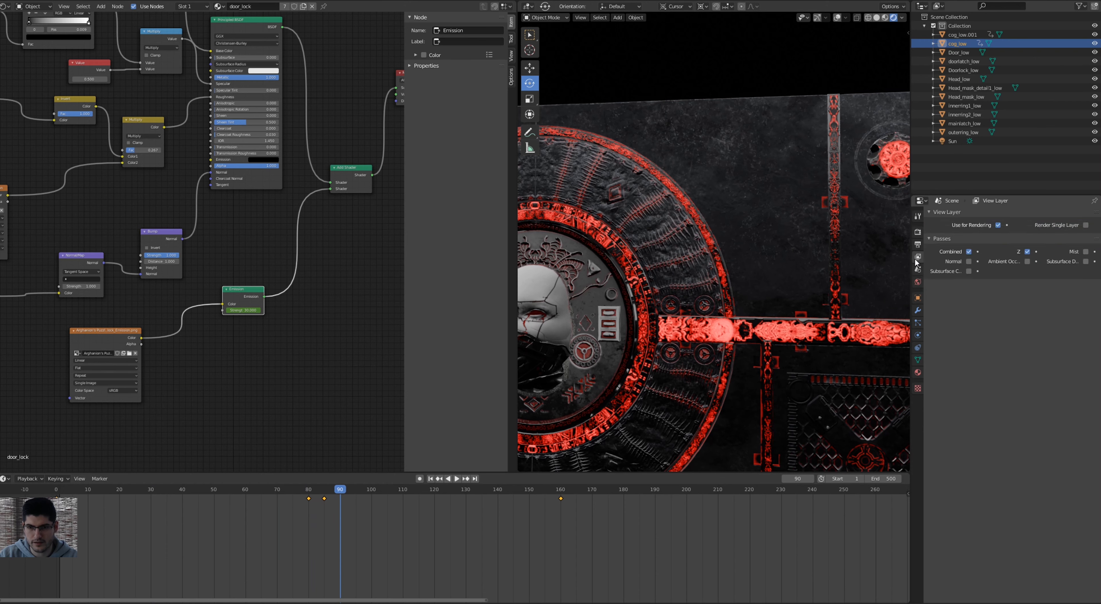
pyautogui.click(917, 246)
pyautogui.click(915, 234)
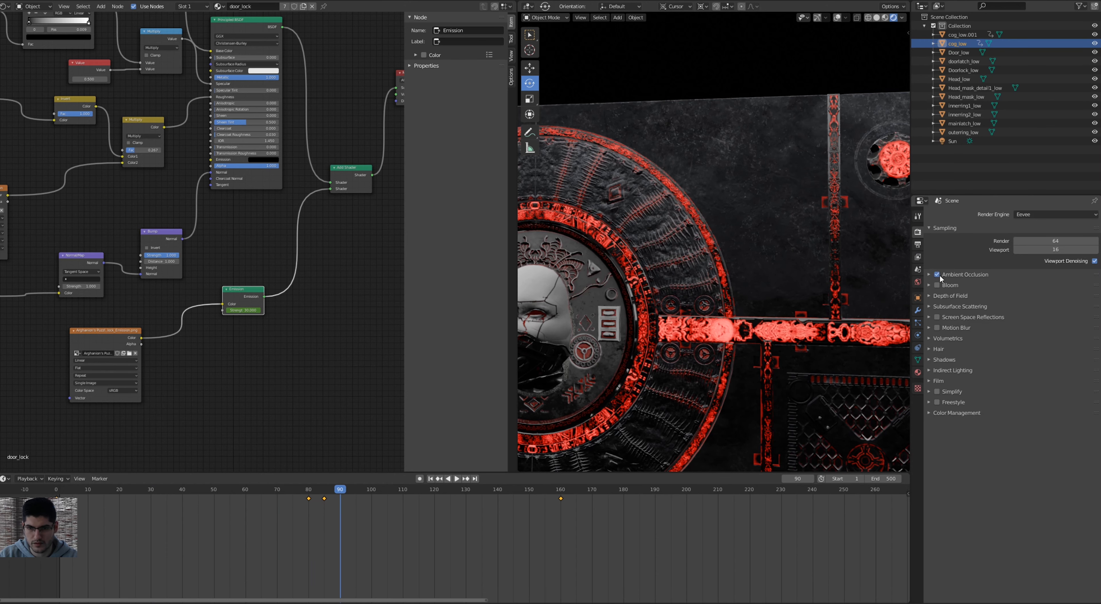
pyautogui.click(937, 284)
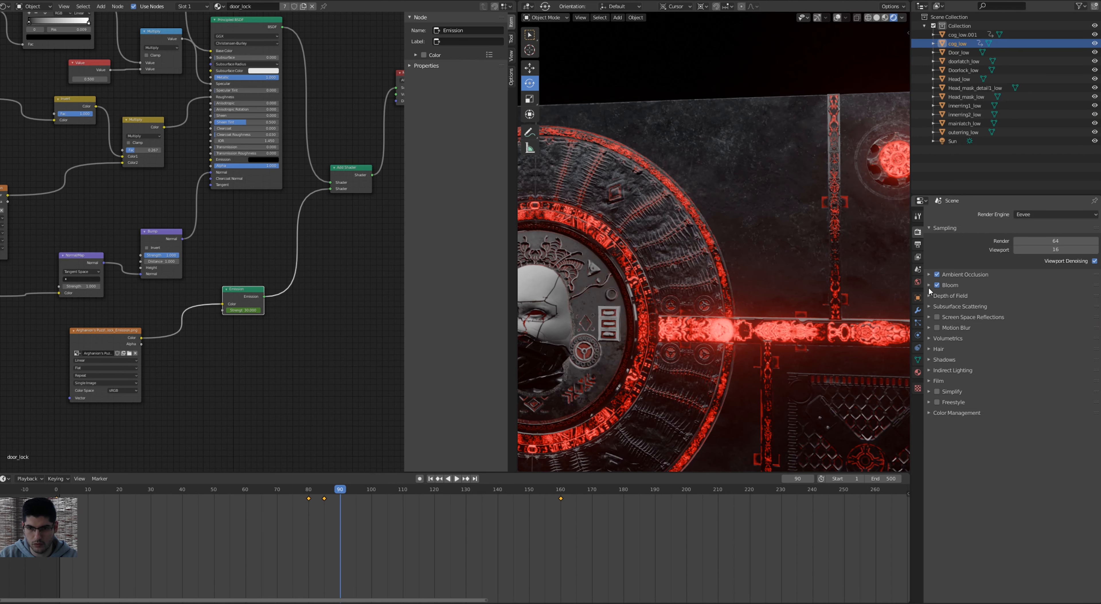
pyautogui.click(936, 317)
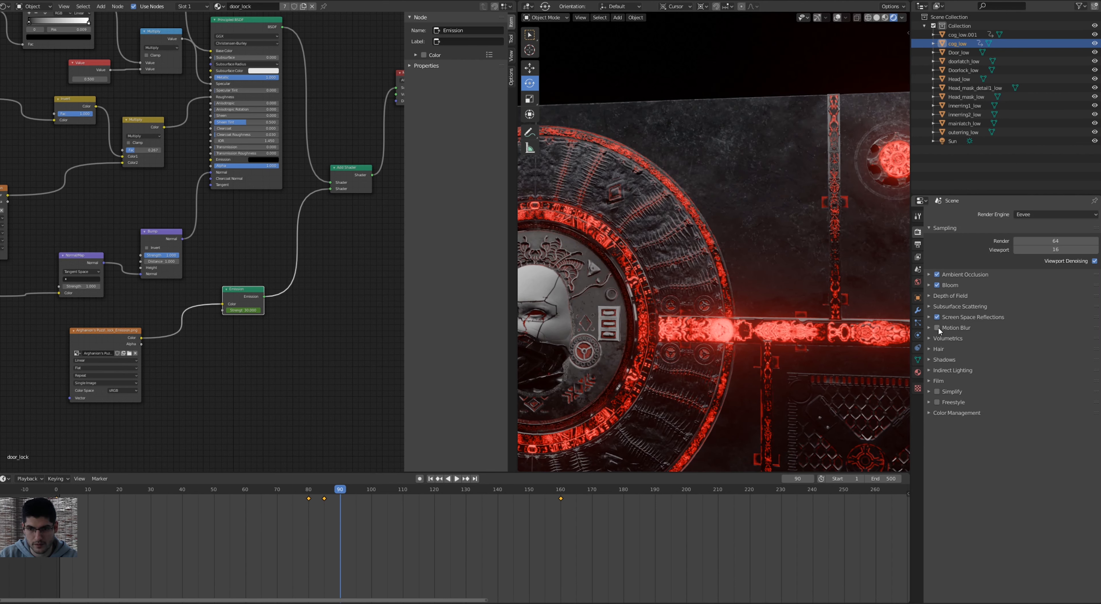
# Raise the Emission node's strength further at frame 90, keyframe it, and view the glow on the door.
pyautogui.moveTo(830, 332); pyautogui.dragTo(795, 327, button='middle')
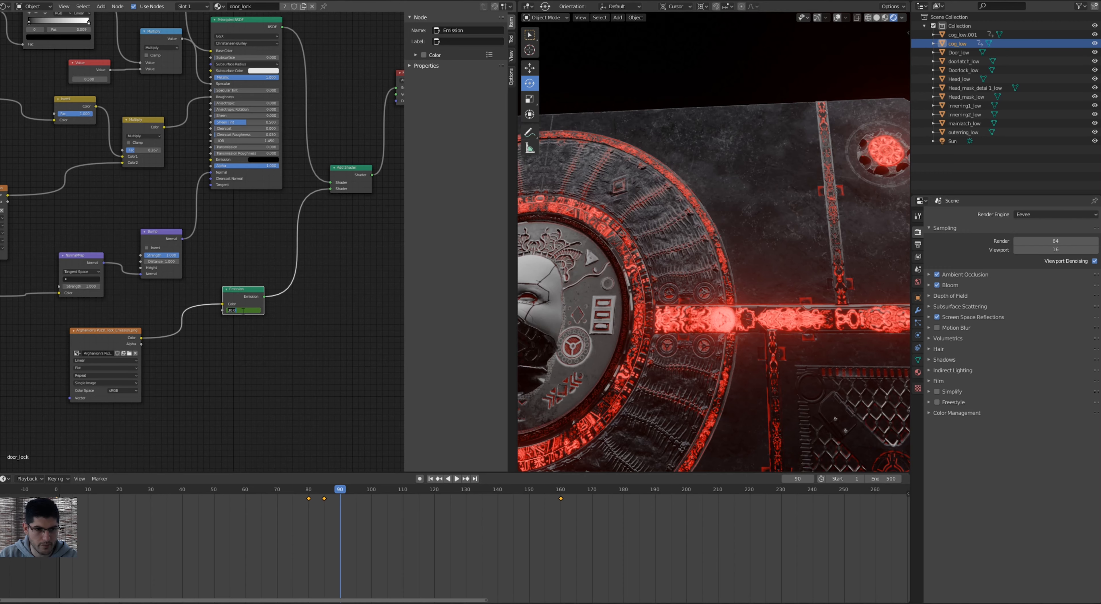
pyautogui.press('Return')
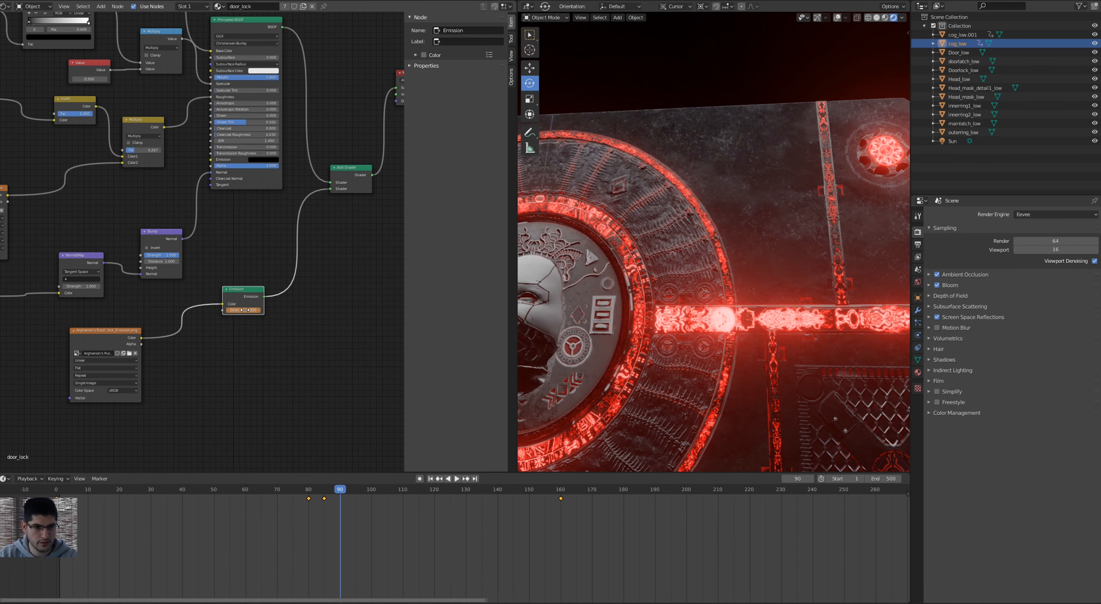
pyautogui.press('i')
pyautogui.moveTo(720, 270); pyautogui.dragTo(701, 282, button='middle')
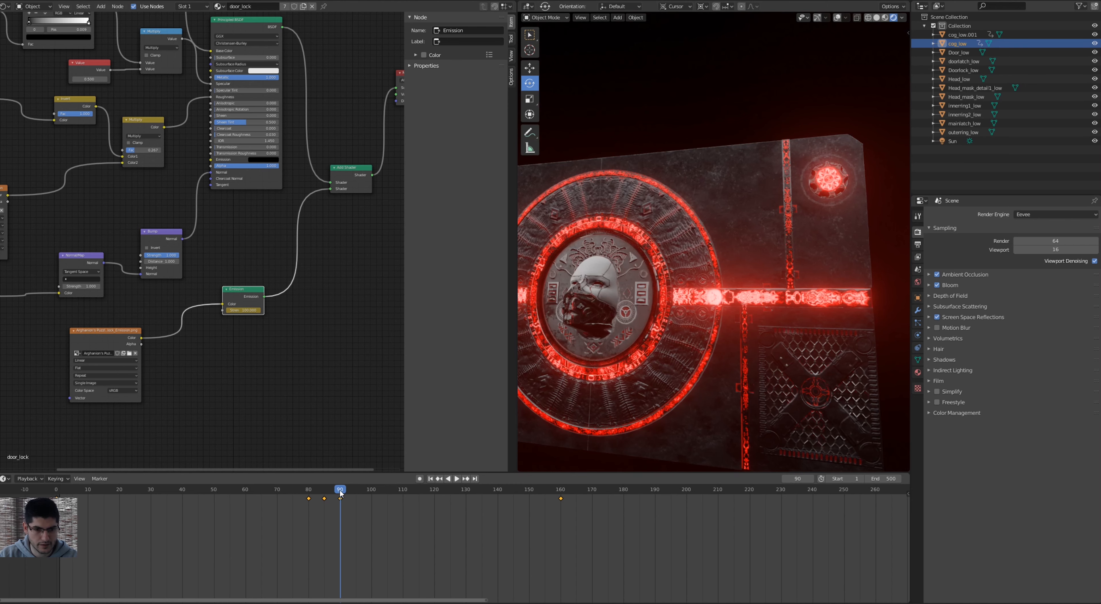
# Keyframe a reduced Emission strength at frame 100 and a still lower one at frame 160.
pyautogui.moveTo(341, 493); pyautogui.dragTo(373, 494)
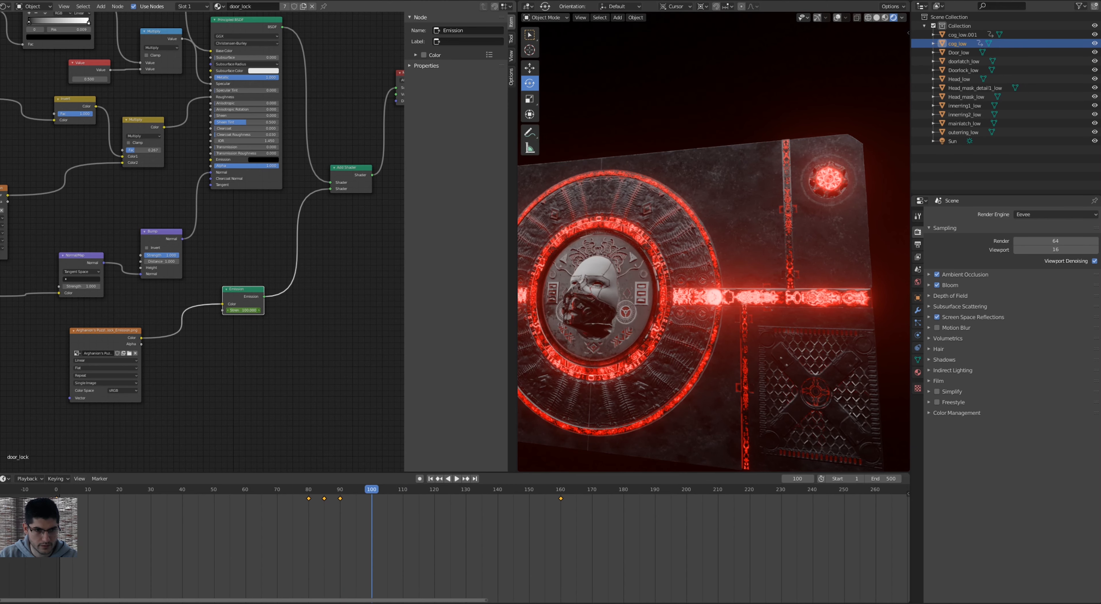
pyautogui.moveTo(244, 310); pyautogui.dragTo(238, 310)
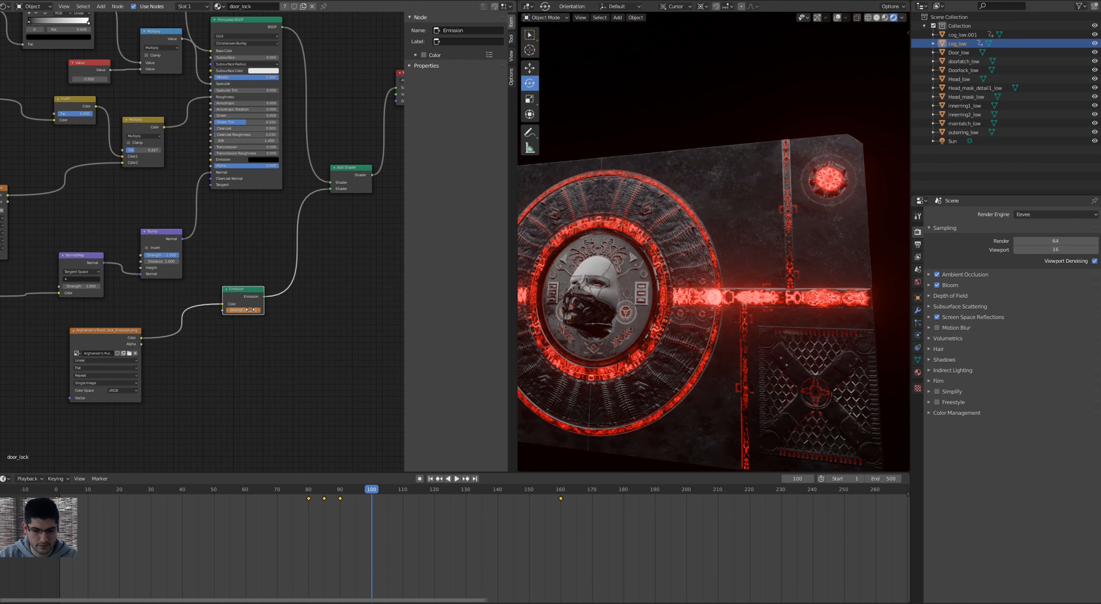
pyautogui.press('i')
pyautogui.moveTo(370, 492); pyautogui.dragTo(561, 510)
pyautogui.moveTo(243, 310); pyautogui.dragTo(233, 310)
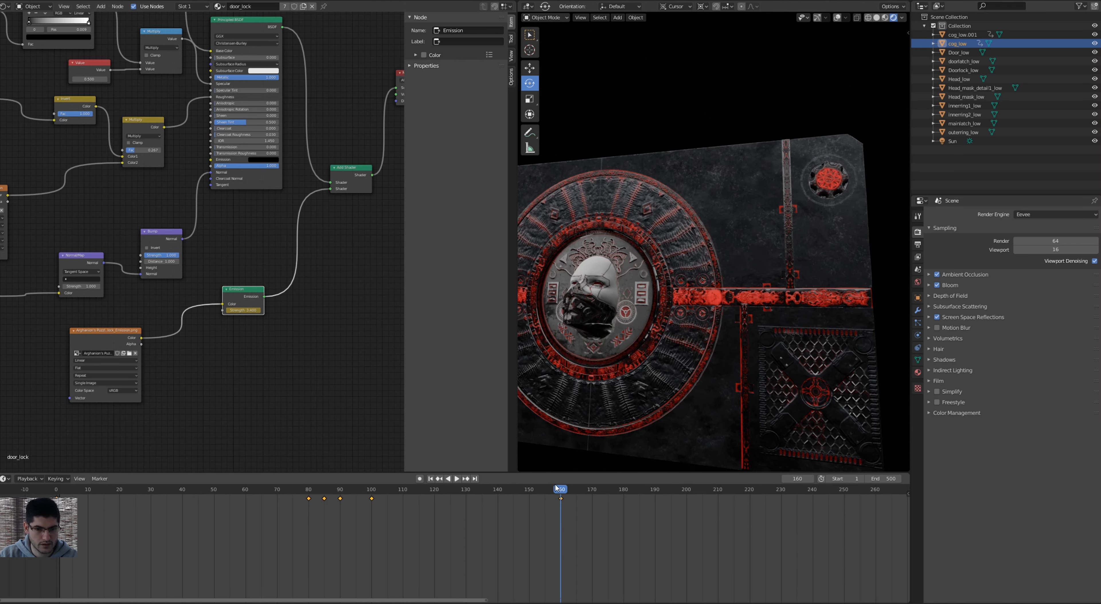
# Play the animation from frame 0 with the door in view to check the emission's timing.
pyautogui.moveTo(561, 489); pyautogui.dragTo(56, 490)
pyautogui.scroll(-3, 656, 342)
pyautogui.moveTo(662, 317); pyautogui.dragTo(709, 309, button='middle')
pyautogui.press('space')
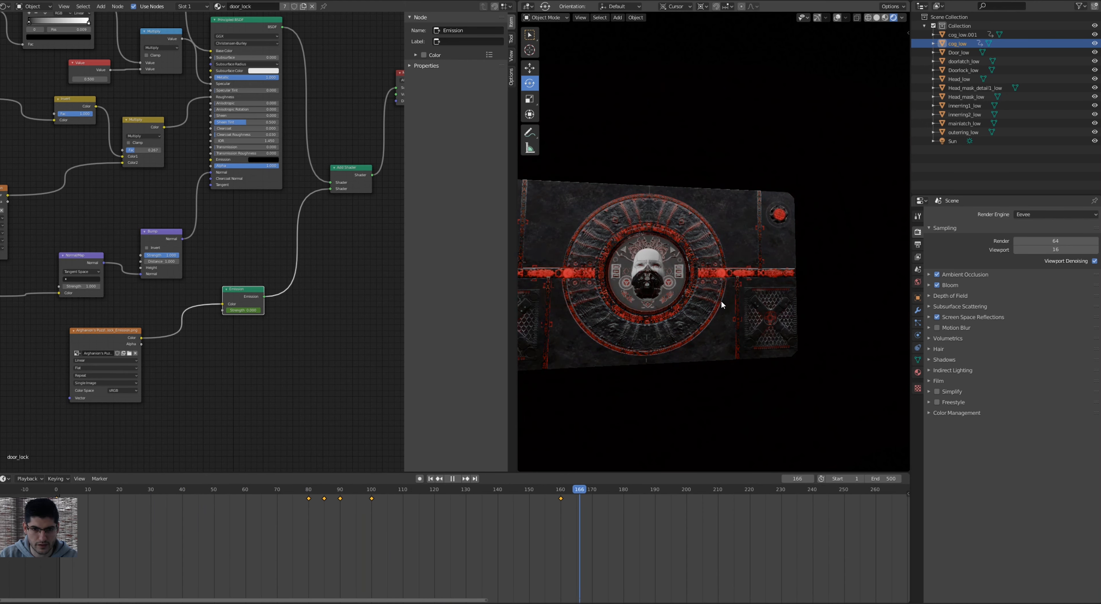
pyautogui.press('space')
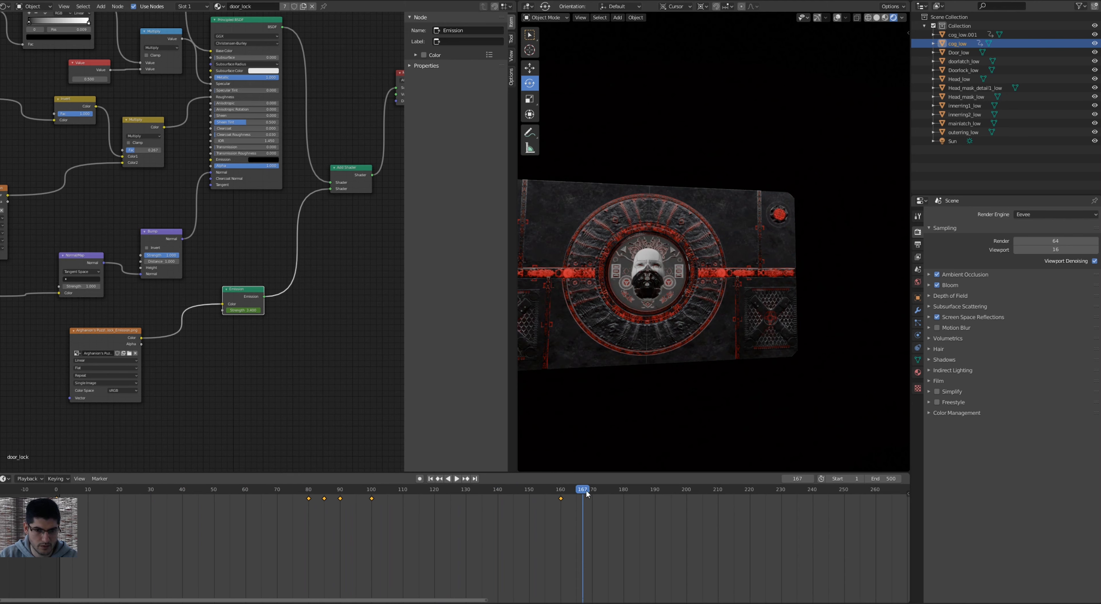
# Move the emission keyframes at frames 80 and 85 earlier to about frames 52 and 75, and replay the animation from frame 0.
pyautogui.moveTo(587, 494); pyautogui.dragTo(183, 513)
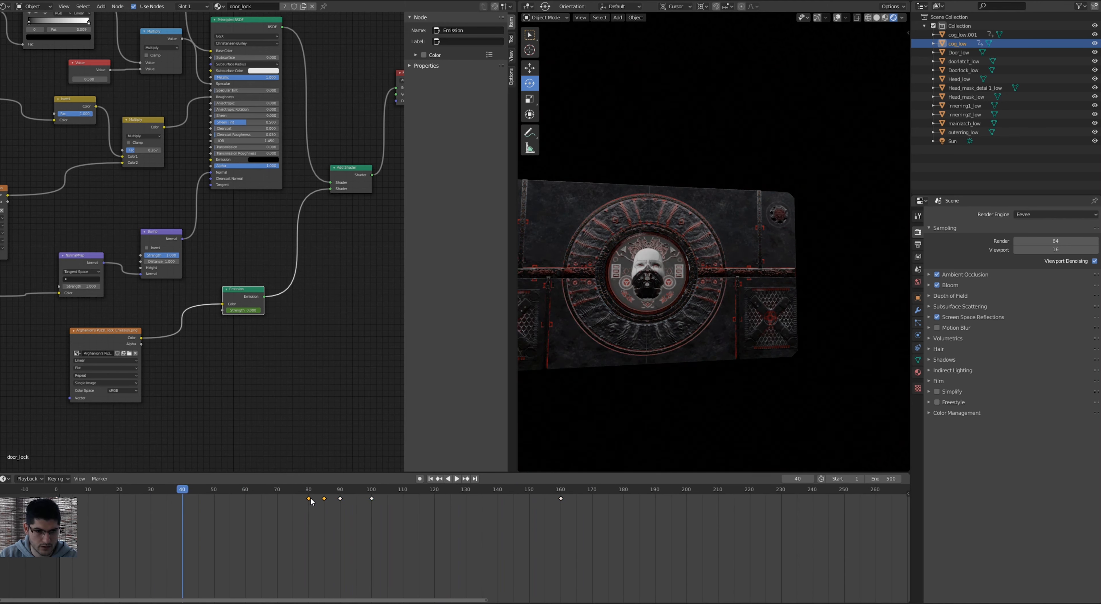
pyautogui.moveTo(312, 501); pyautogui.dragTo(249, 498)
pyautogui.moveTo(186, 489); pyautogui.dragTo(56, 489)
pyautogui.press('space')
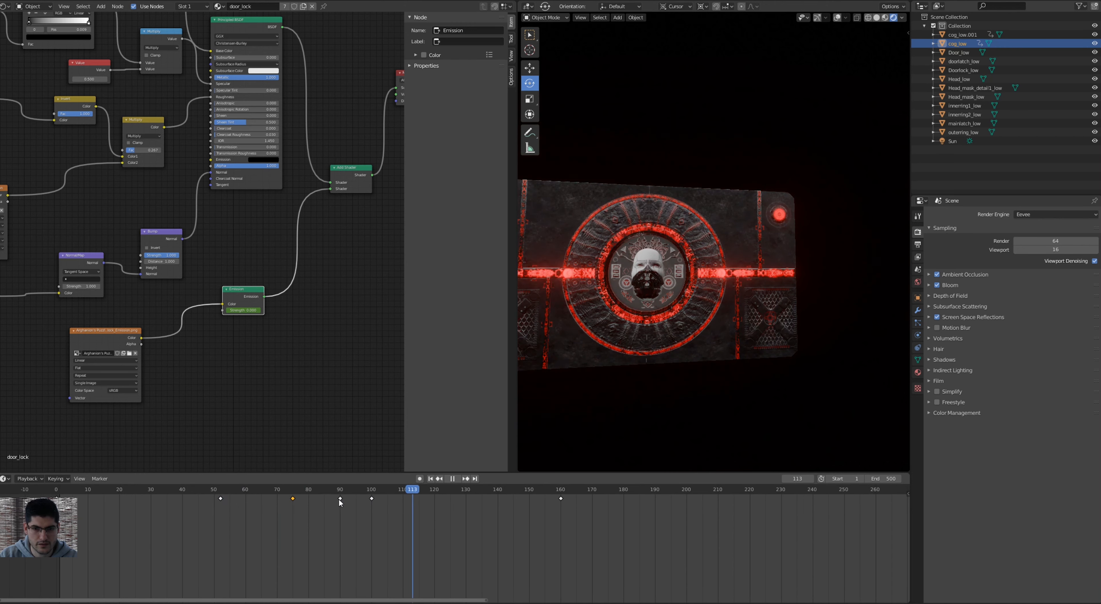
pyautogui.press('space')
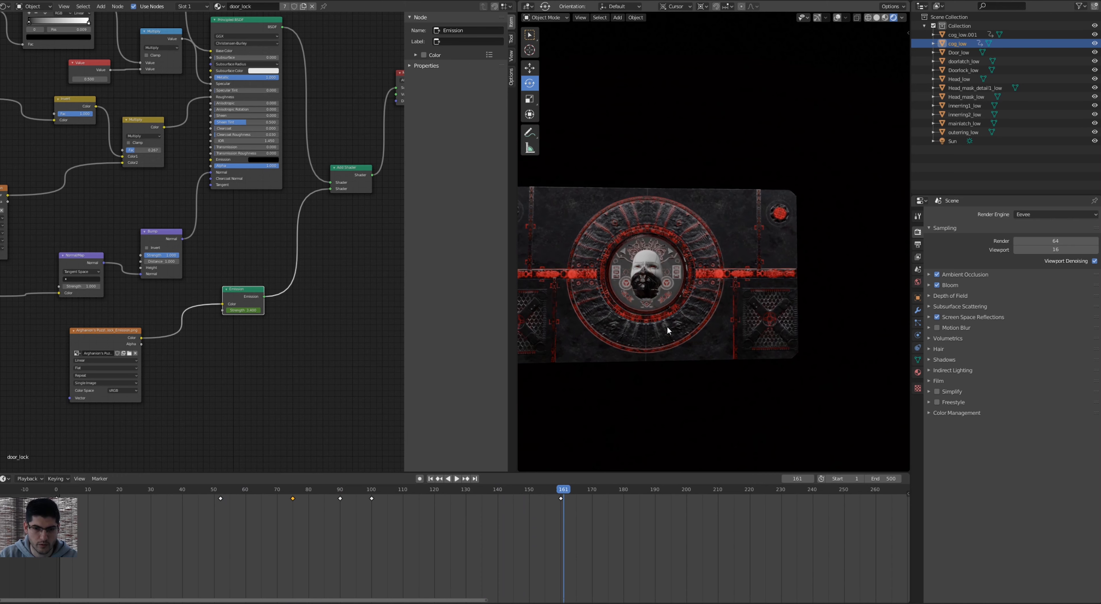
pyautogui.keyDown('shift'); pyautogui.moveTo(636, 298); pyautogui.dragTo(705, 303, button='middle'); pyautogui.keyUp('shift')
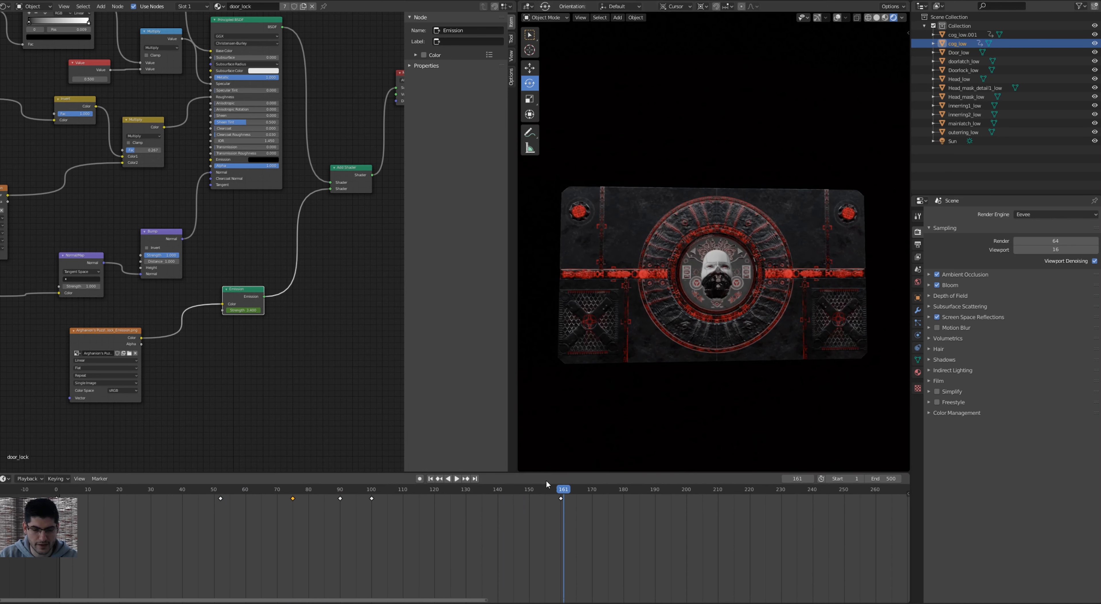
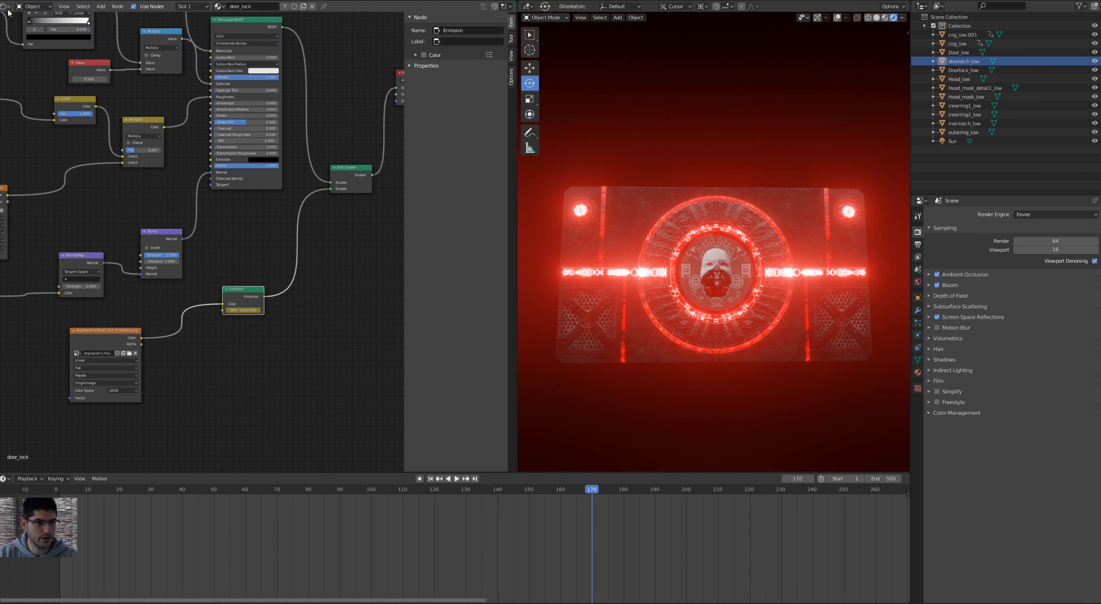
# Change the shader node editor area to a 3D Viewport and show the door from the front.
pyautogui.click(8, 7)
pyautogui.click(26, 39)
pyautogui.moveTo(224, 193); pyautogui.dragTo(320, 180, button='middle')
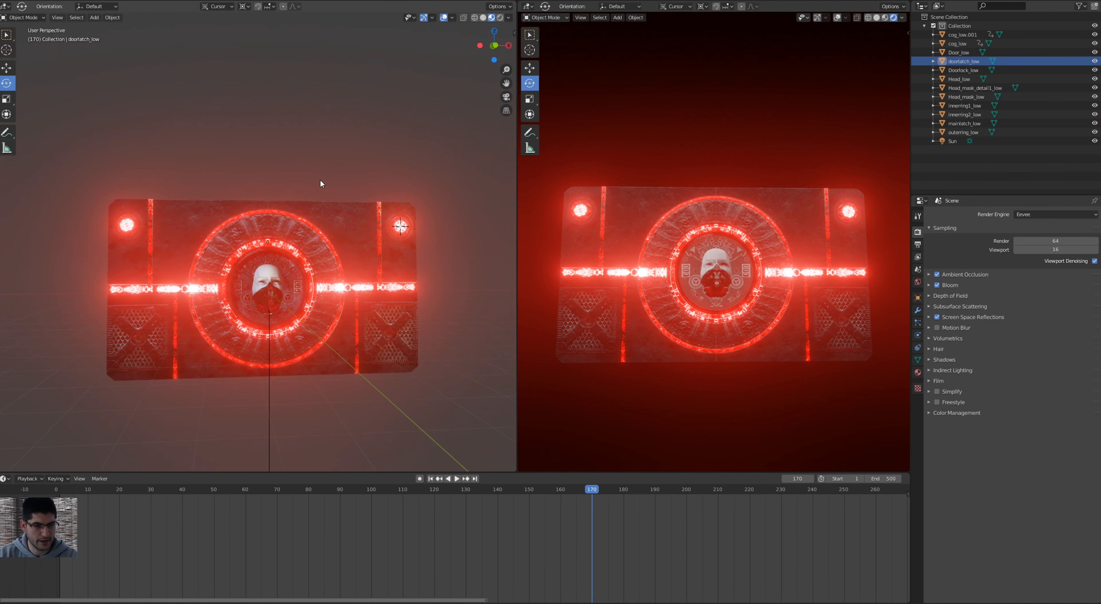
# Select the linked geometry of doorlatch_low's upper-left bar in Edit Mode and start separating it from the mesh.
pyautogui.press('Tab')
pyautogui.press('Tab')
pyautogui.press('Tab')
pyautogui.click(223, 133)
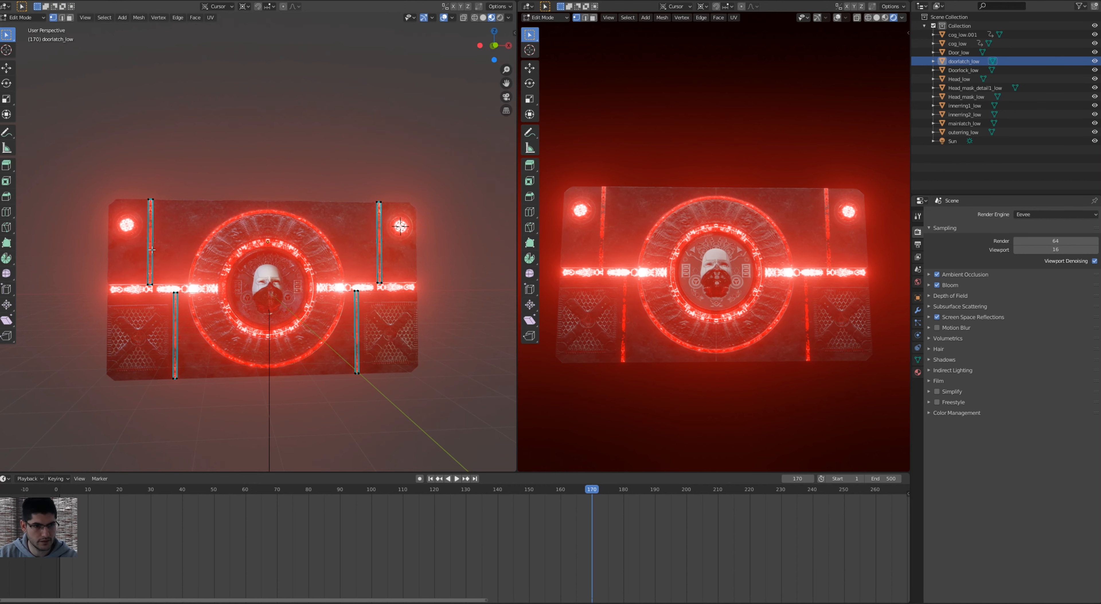
pyautogui.scroll(4, 151, 249)
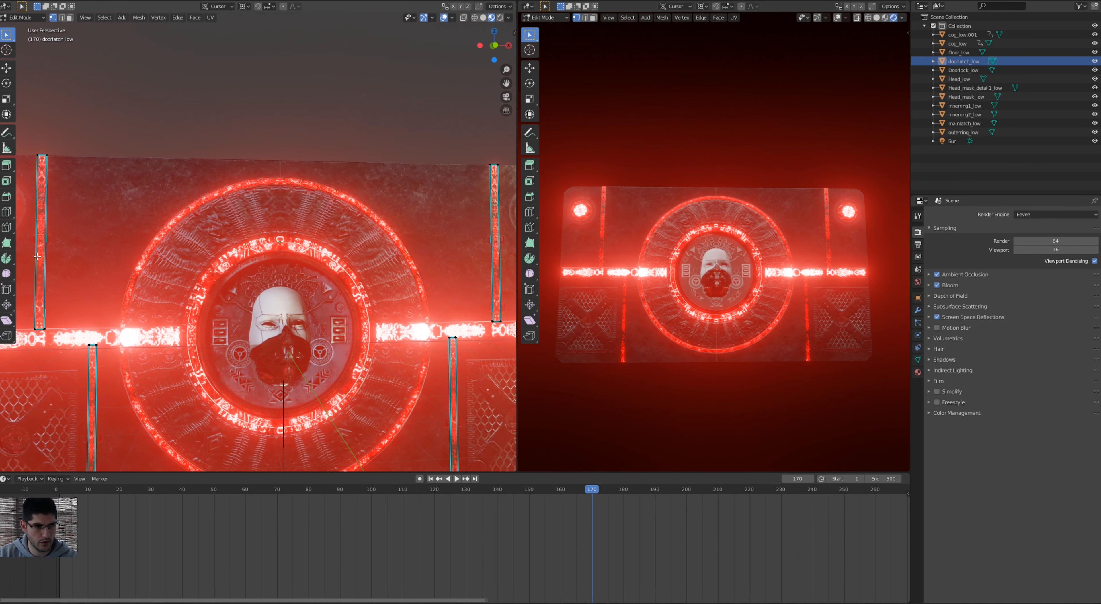
pyautogui.press('l')
pyautogui.scroll(-4, 43, 201)
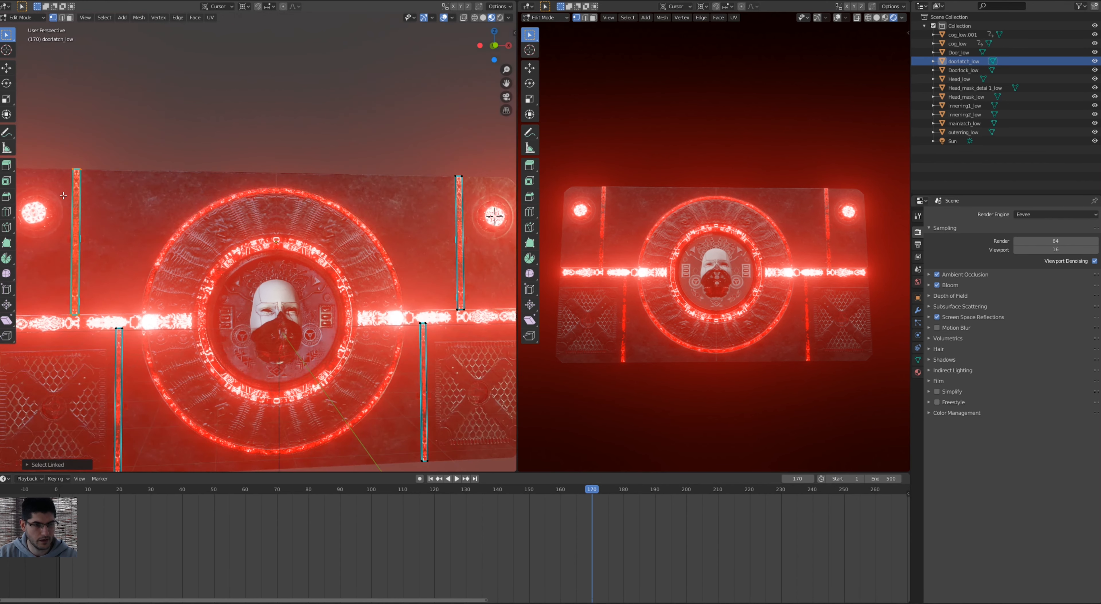
pyautogui.press('p')
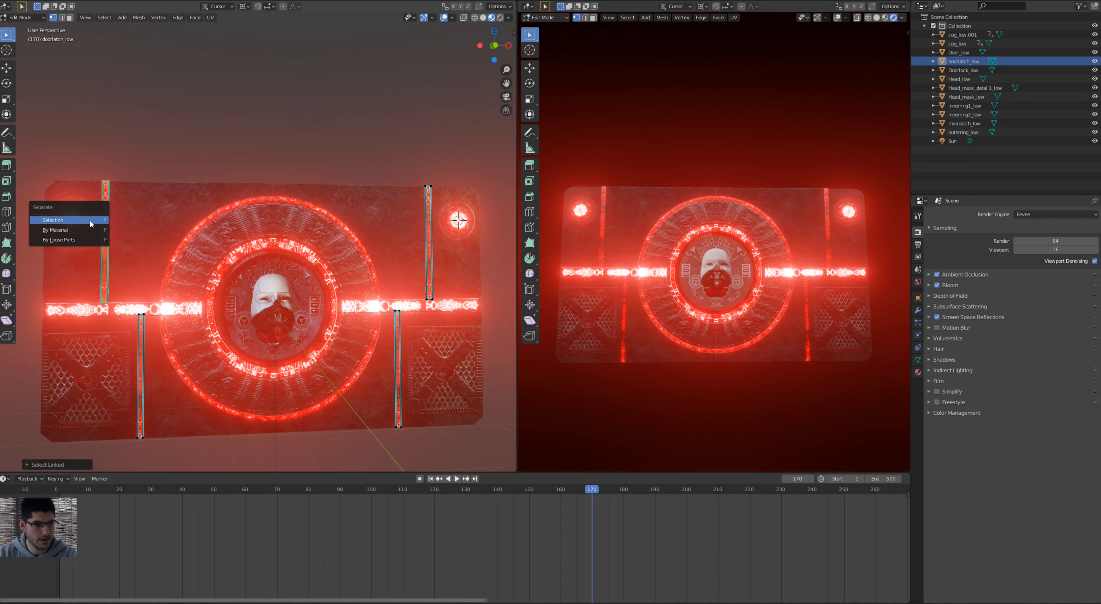
# Separate the upper-left latch strip and the lower-left latch strip of doorlatch_low into their own objects.
pyautogui.click(91, 222)
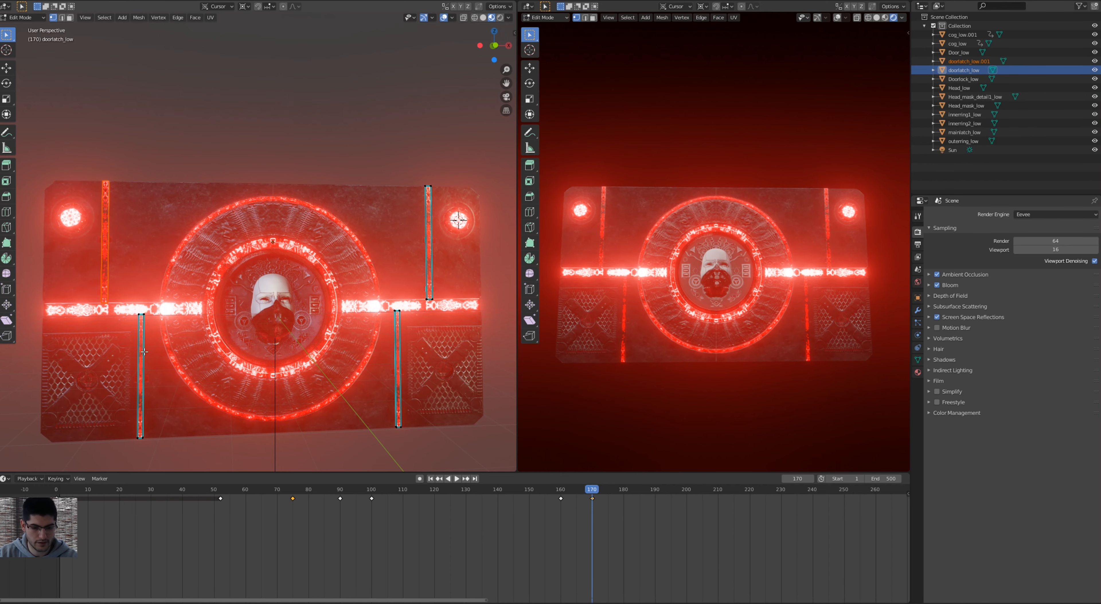
pyautogui.scroll(3, 144, 382)
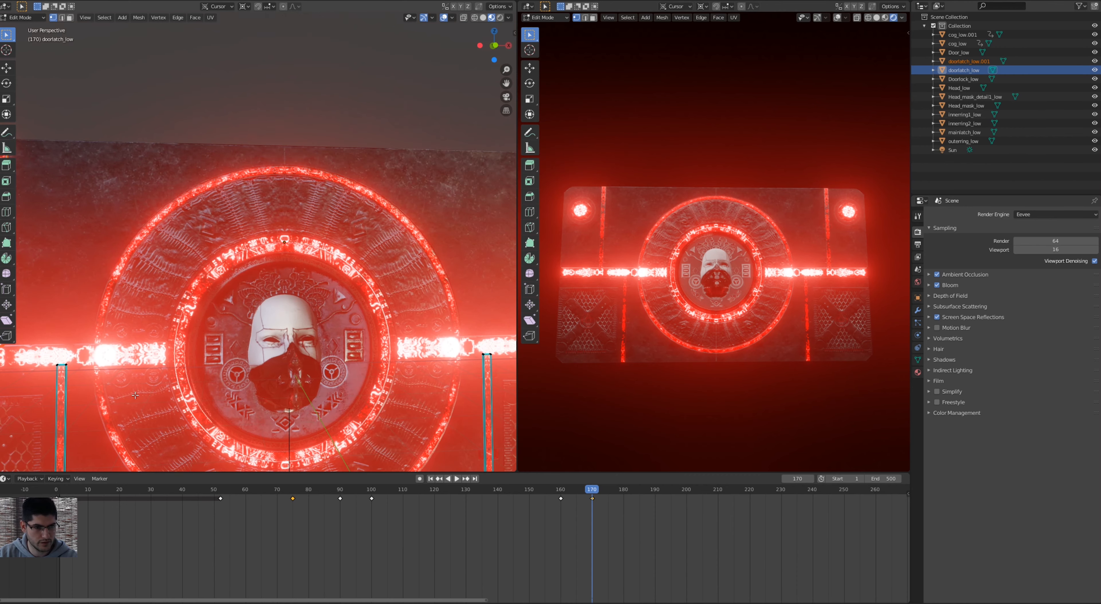
pyautogui.keyDown('shift'); pyautogui.moveTo(138, 396); pyautogui.dragTo(173, 325, button='middle'); pyautogui.keyUp('shift')
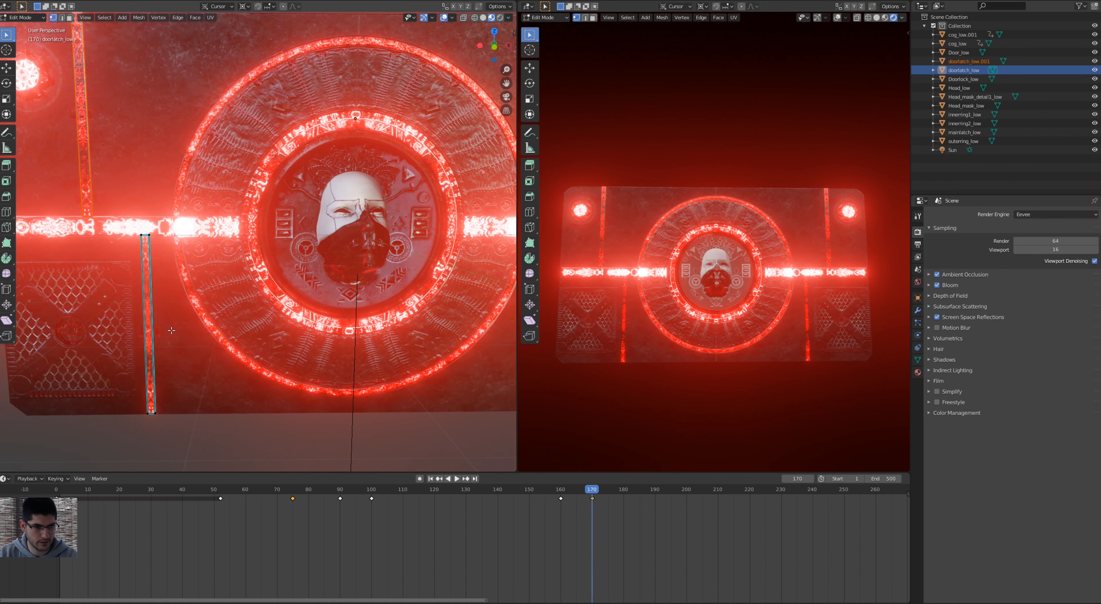
pyautogui.hotkey('ctrl', 'l')
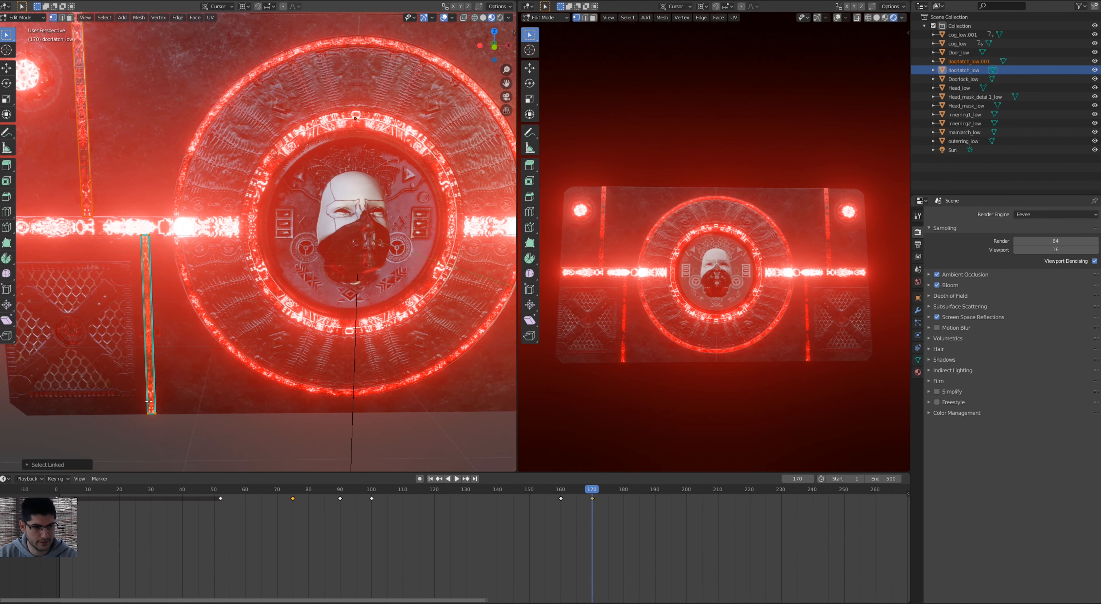
pyautogui.press('p')
pyautogui.click(108, 401)
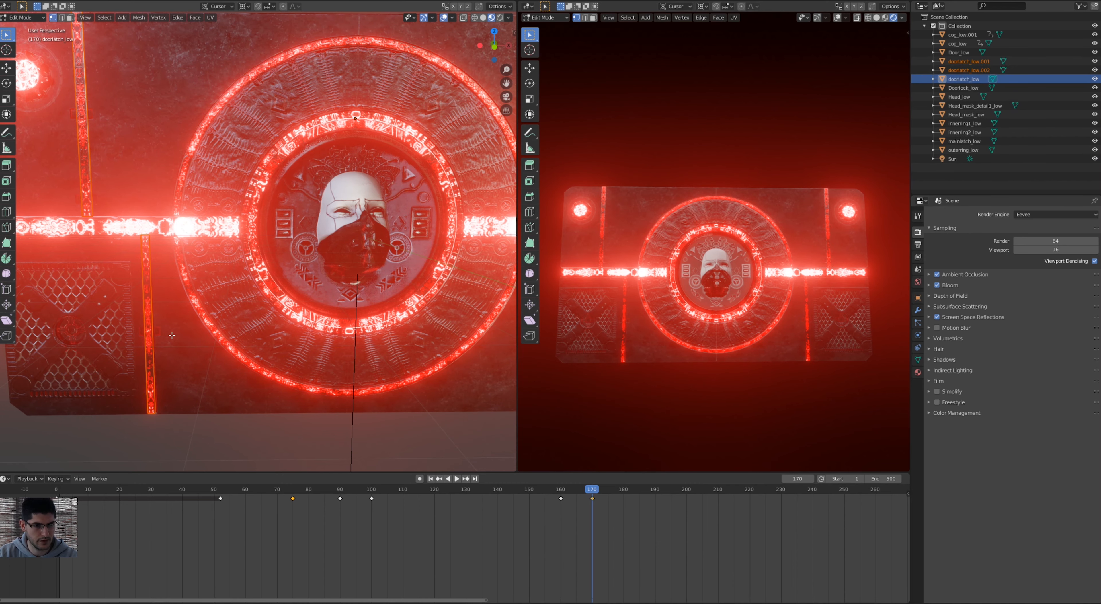
# Separate the upper-right latch strip into its own object and return to Object Mode.
pyautogui.scroll(-4, 142, 405)
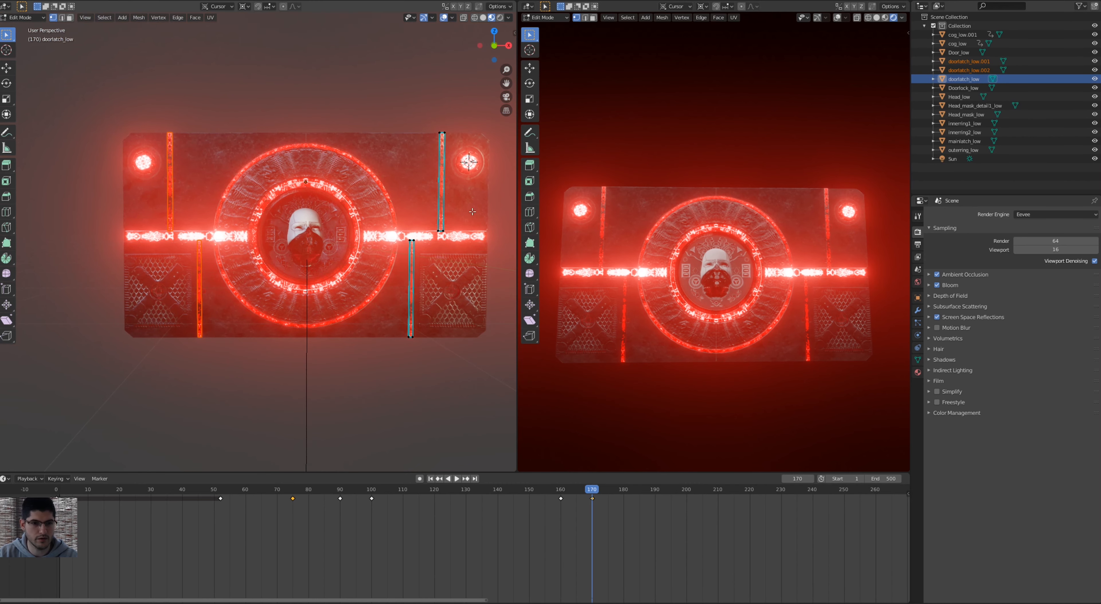
pyautogui.press('l')
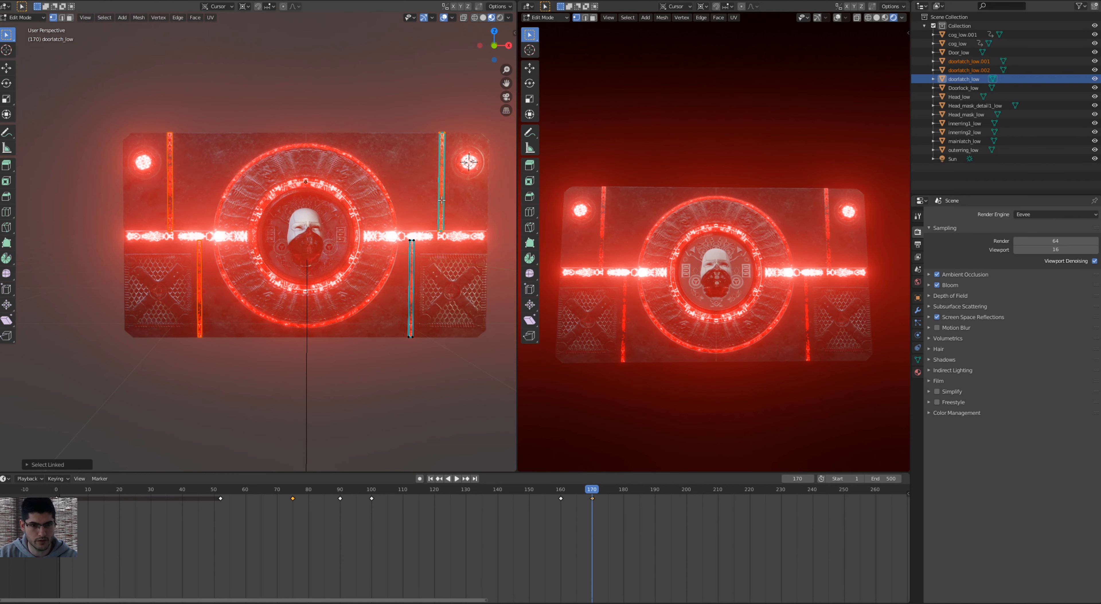
pyautogui.press('p')
pyautogui.click(442, 203)
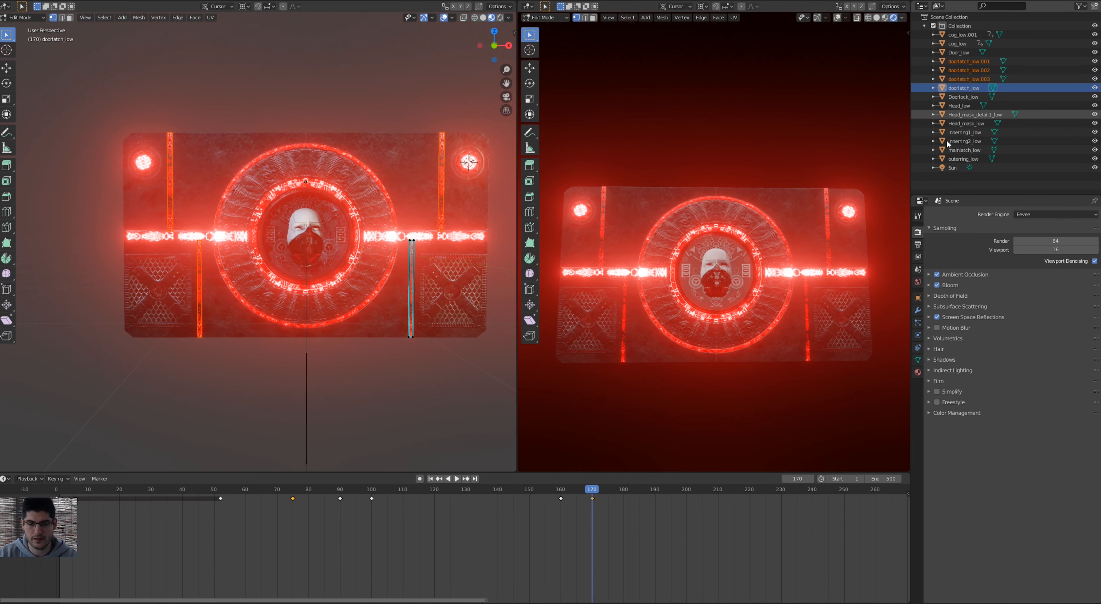
pyautogui.moveTo(440, 232); pyautogui.dragTo(402, 253, button='middle')
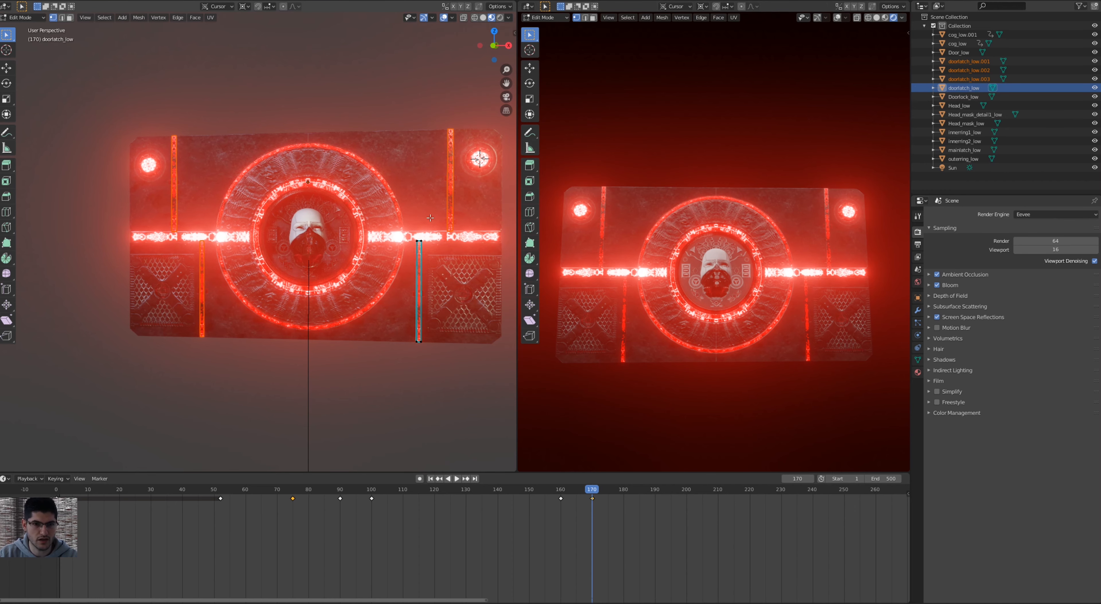
pyautogui.press('Tab')
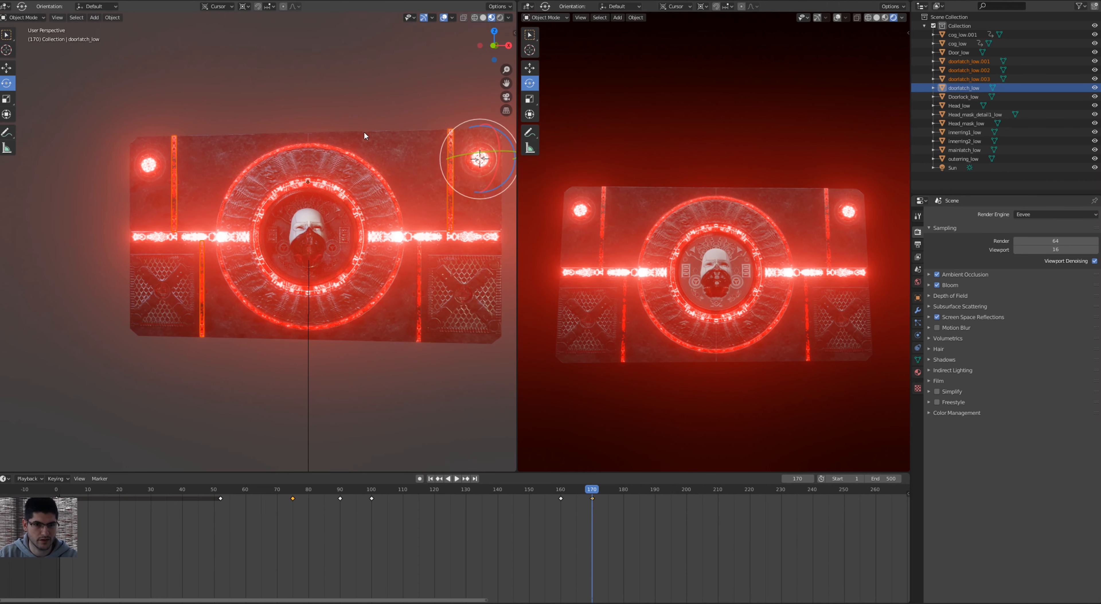
# Try moving the upper-left latch strip, doorlatch_low.001, upward past the door's edge, and undo the move.
pyautogui.click(962, 62)
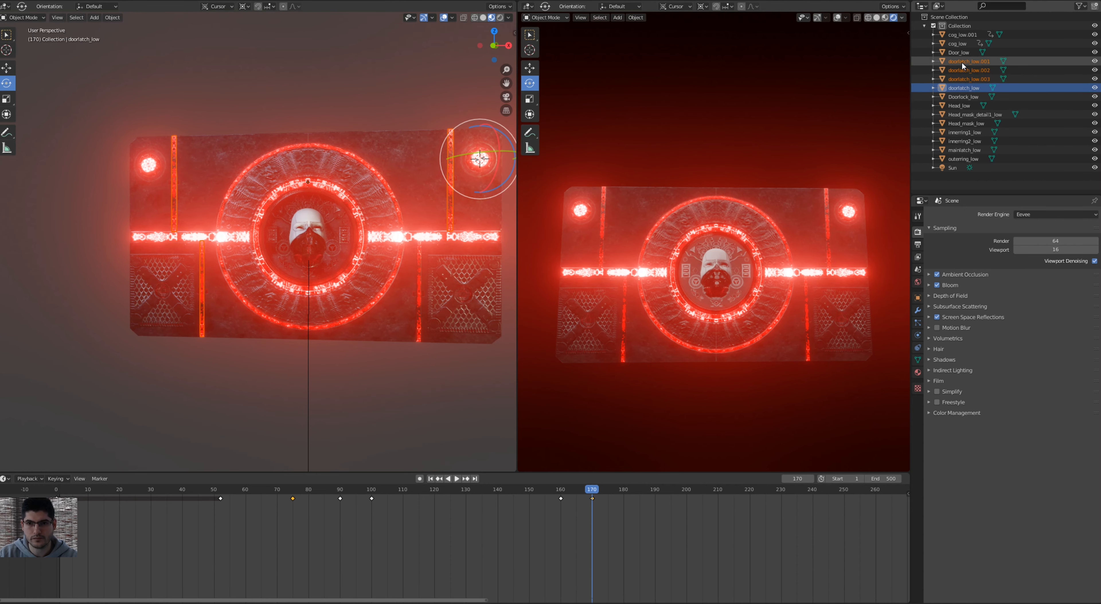
pyautogui.moveTo(417, 154); pyautogui.dragTo(406, 129, button='middle')
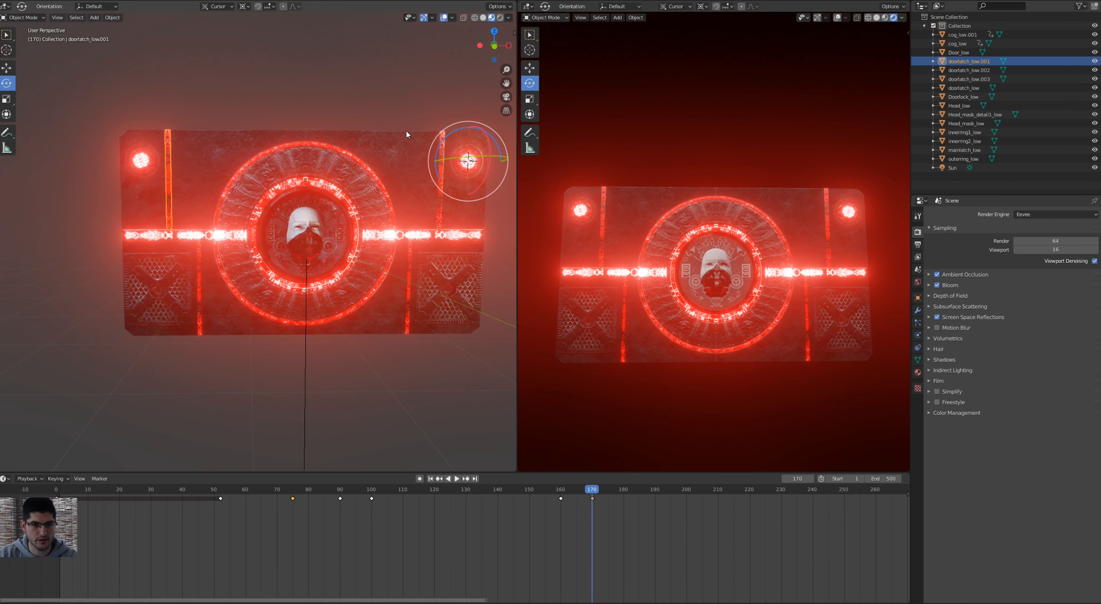
pyautogui.click(7, 68)
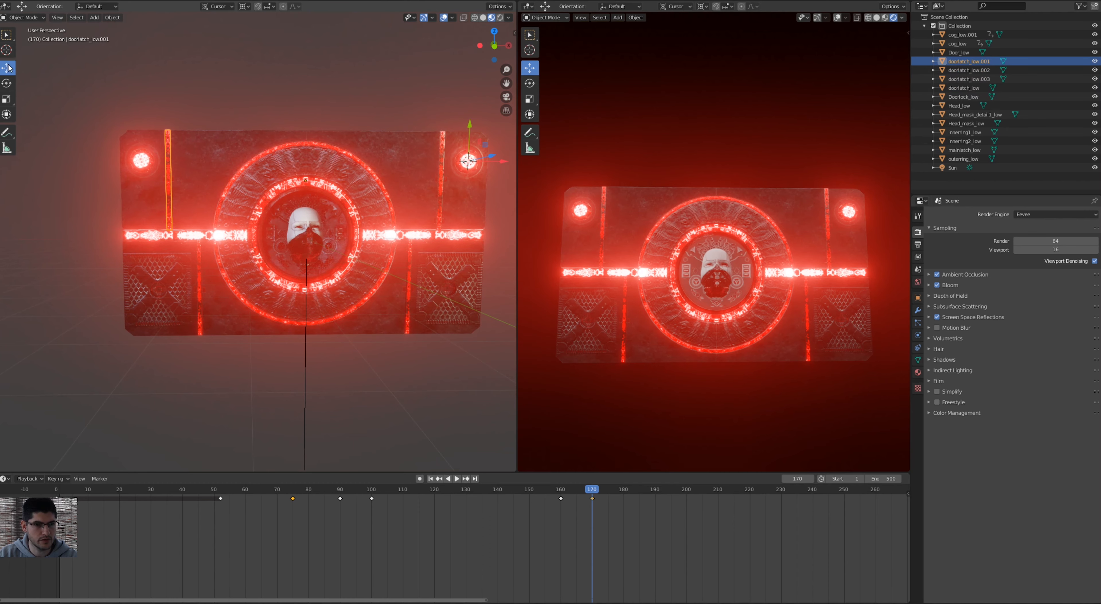
pyautogui.moveTo(472, 136); pyautogui.dragTo(496, 110)
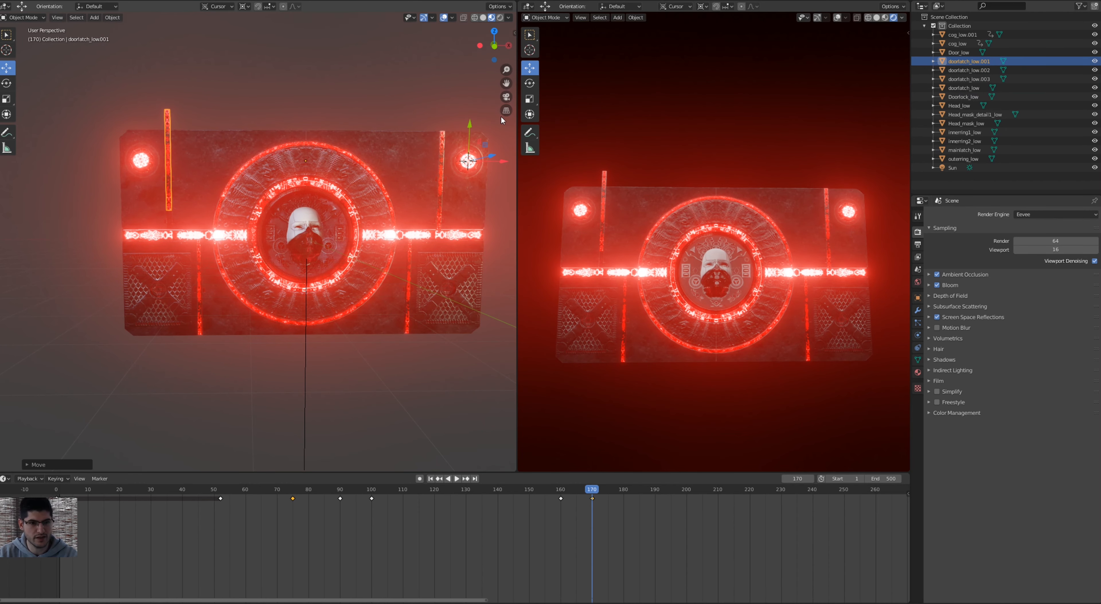
pyautogui.hotkey('ctrl', 'z')
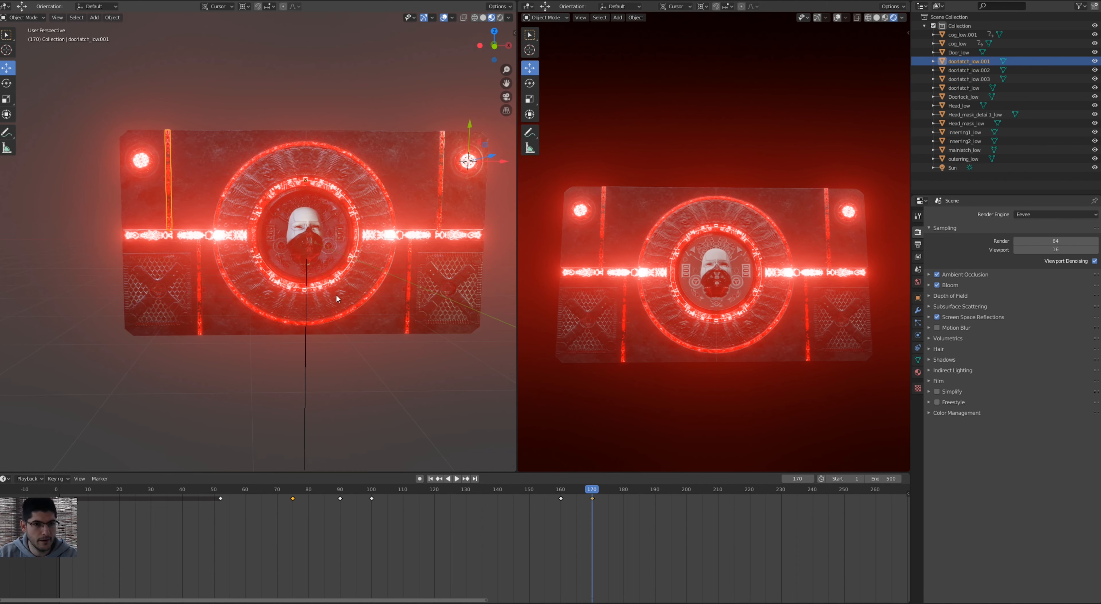
pyautogui.moveTo(352, 234); pyautogui.dragTo(345, 232, button='middle')
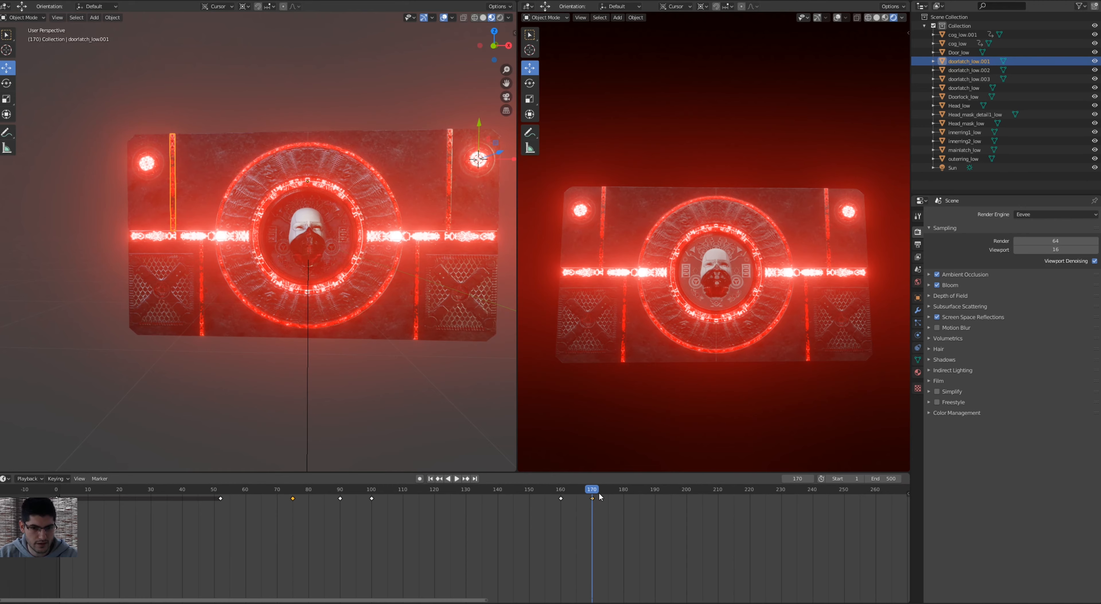
pyautogui.moveTo(597, 490)
pyautogui.mouseDown()
pyautogui.moveTo(459, 483)
pyautogui.moveTo(610, 498)
pyautogui.moveTo(432, 515)
pyautogui.moveTo(647, 494)
pyautogui.moveTo(433, 509)
pyautogui.moveTo(680, 469)
pyautogui.moveTo(69, 479)
pyautogui.moveTo(594, 481)
pyautogui.mouseUp()
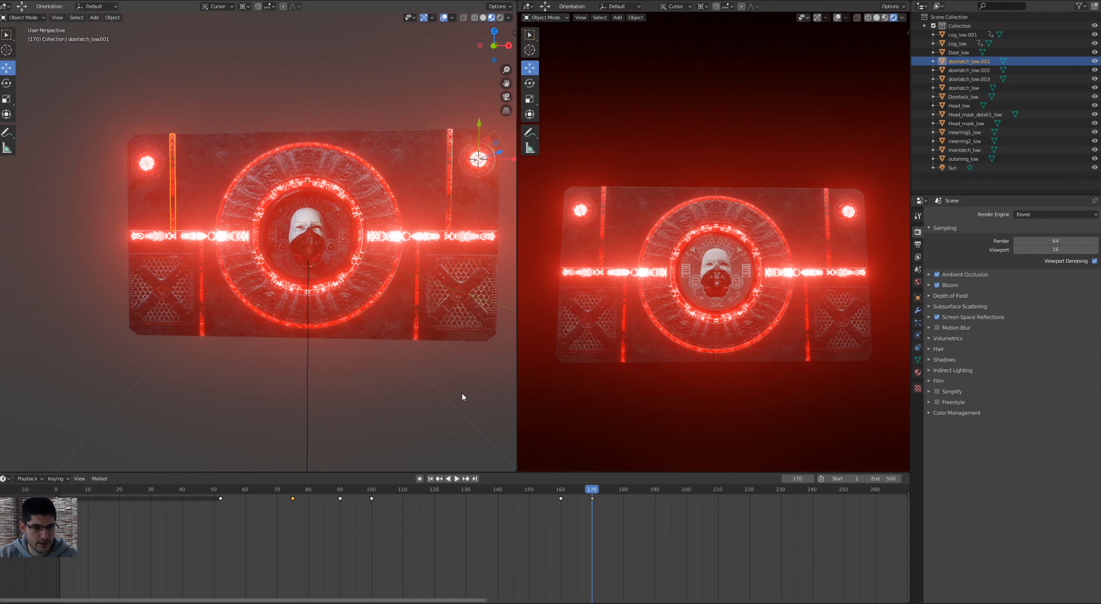
pyautogui.scroll(2, 171, 183)
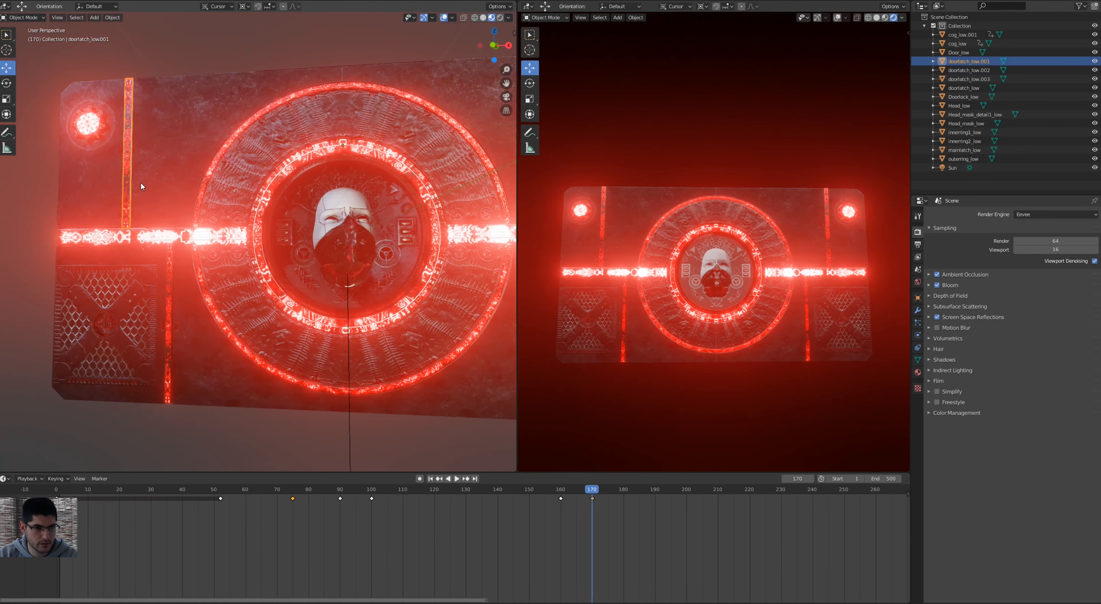
pyautogui.scroll(-3, 166, 176)
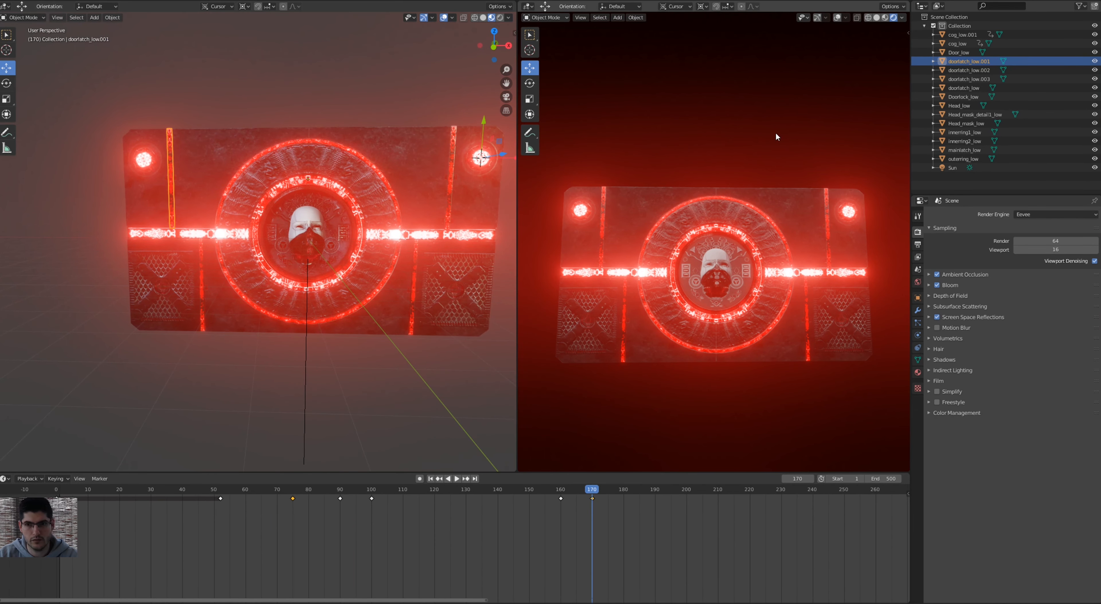
# Select the two upper latch strips, doorlatch_low.001 and doorlatch_low.003, together with doorlatch_low.003 active.
pyautogui.click(984, 70)
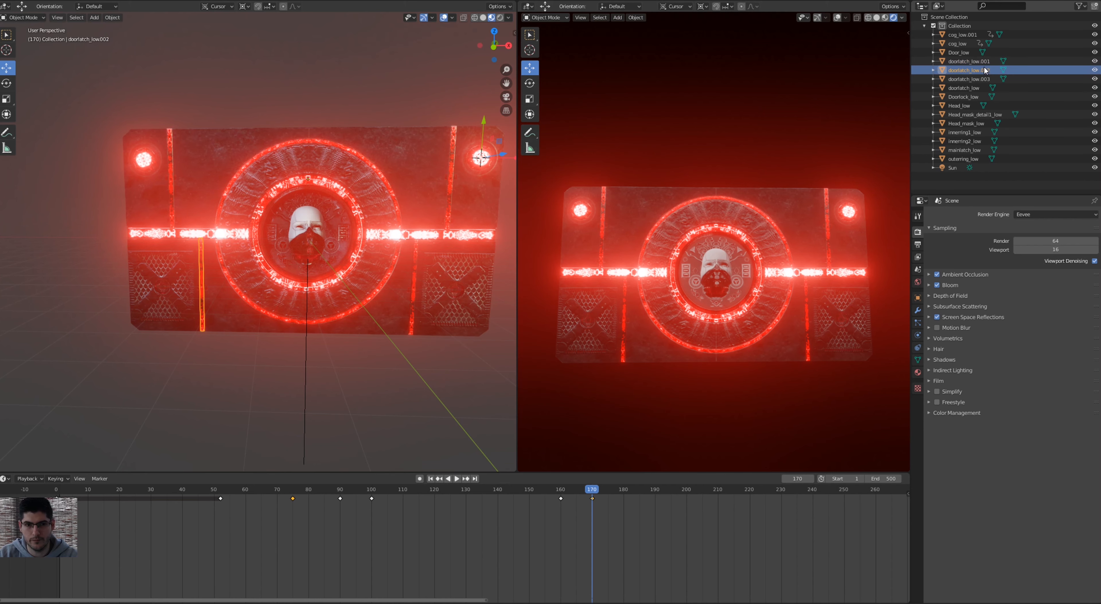
pyautogui.click(969, 61)
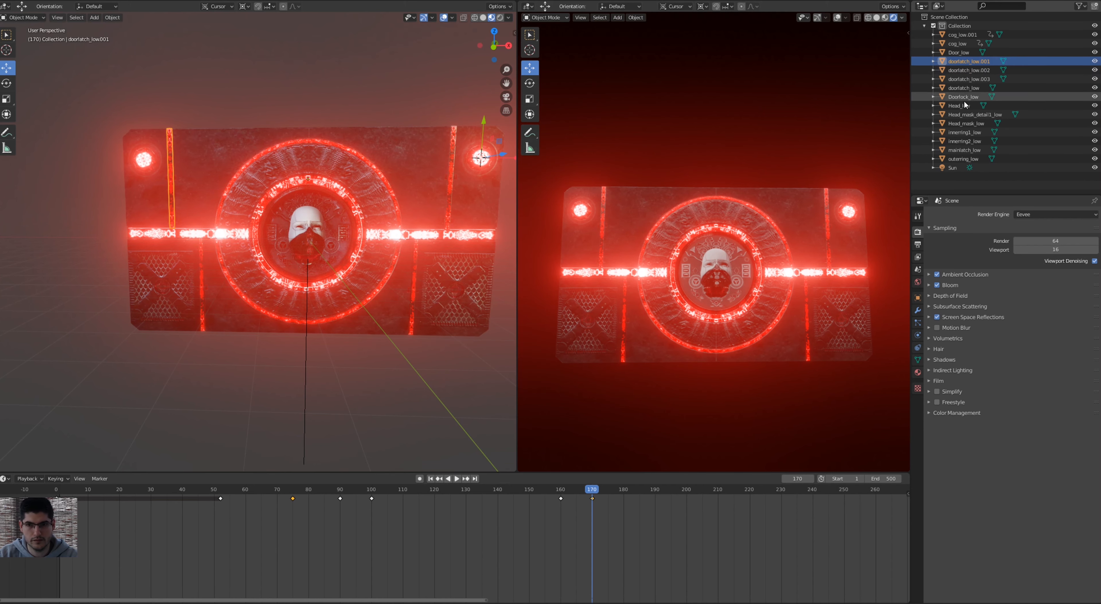
pyautogui.click(969, 80)
pyautogui.keyDown('ctrl'); pyautogui.click(971, 68); pyautogui.keyUp('ctrl')
pyautogui.keyDown('ctrl'); pyautogui.click(970, 63); pyautogui.keyUp('ctrl')
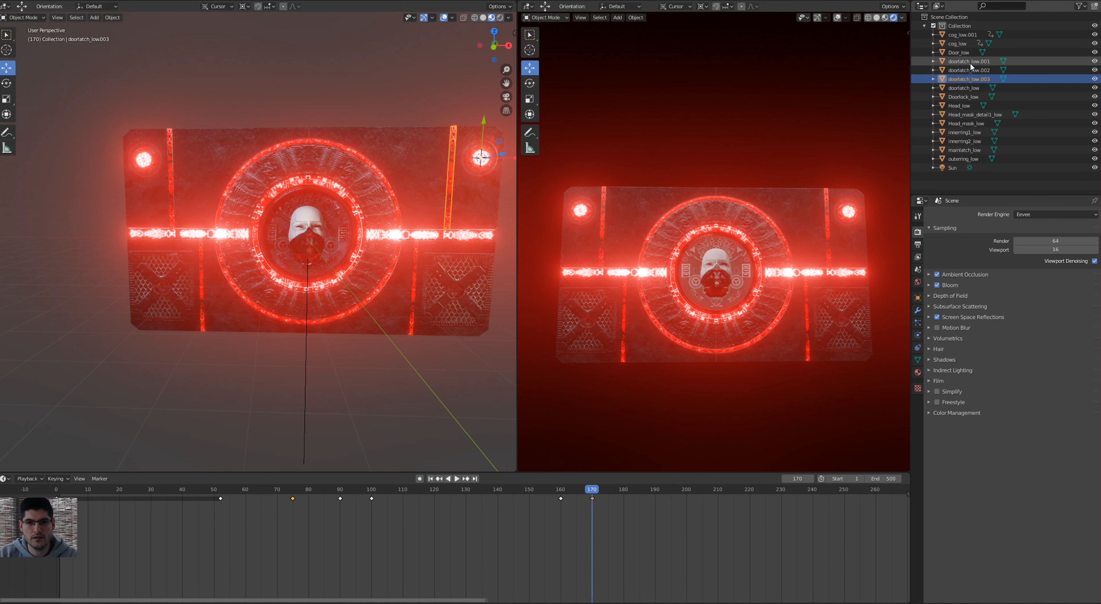
pyautogui.keyDown('ctrl'); pyautogui.click(972, 79); pyautogui.keyUp('ctrl')
pyautogui.keyDown('ctrl'); pyautogui.click(971, 71); pyautogui.keyUp('ctrl')
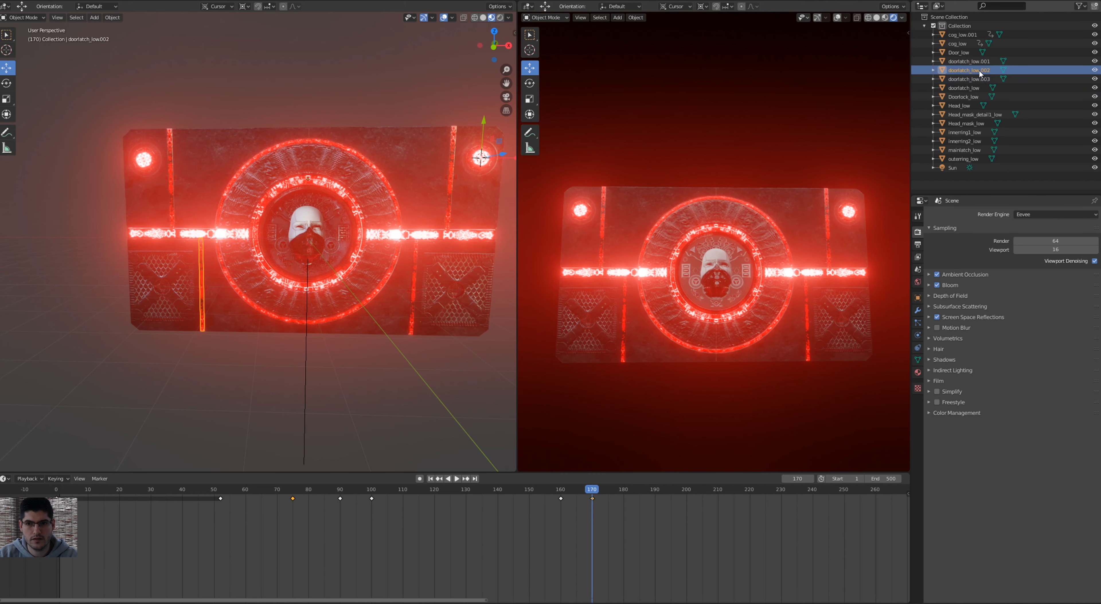
pyautogui.click(971, 63)
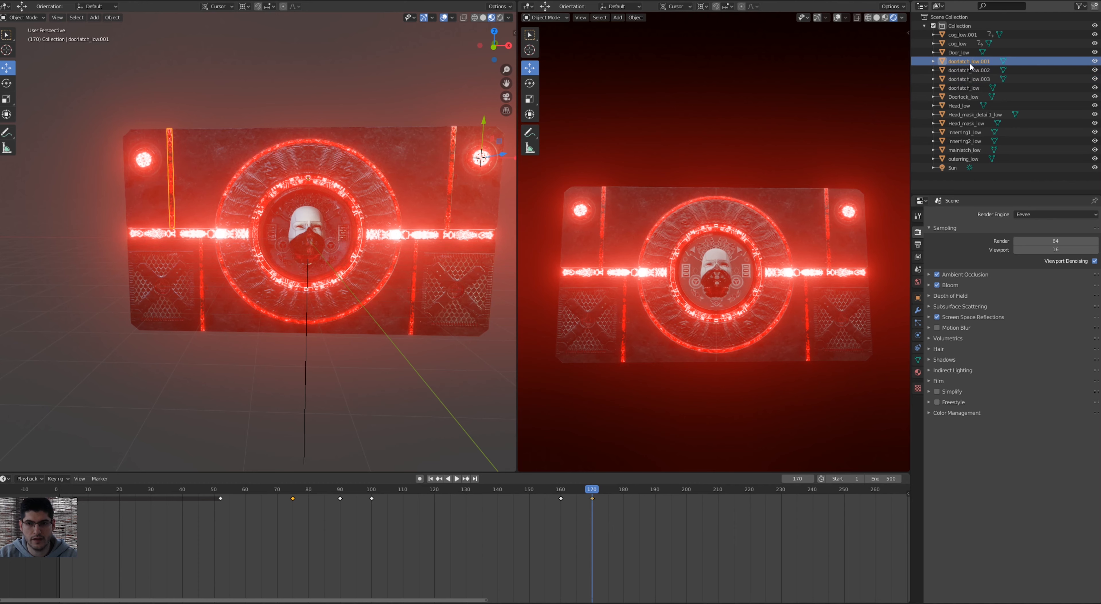
pyautogui.keyDown('ctrl'); pyautogui.click(972, 79); pyautogui.keyUp('ctrl')
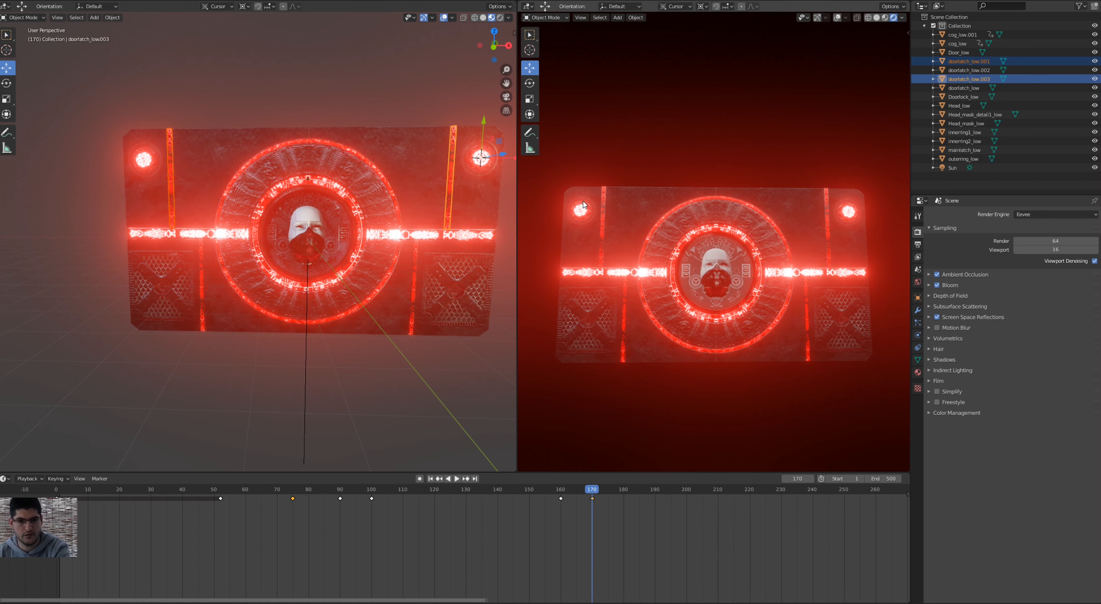
# Try moving both selected upper latch strips upward together, and undo the move.
pyautogui.moveTo(445, 266)
pyautogui.mouseDown(button='middle')
pyautogui.moveTo(437, 257)
pyautogui.moveTo(449, 261)
pyautogui.mouseUp(button='middle')
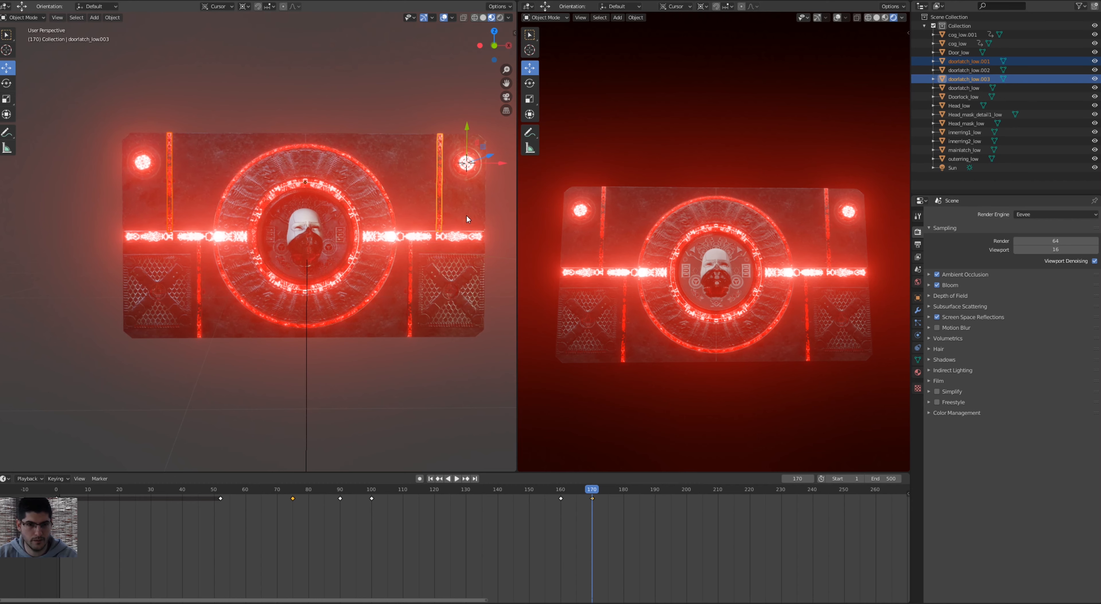
pyautogui.moveTo(402, 227)
pyautogui.mouseDown(button='middle')
pyautogui.moveTo(376, 240)
pyautogui.moveTo(402, 242)
pyautogui.mouseUp(button='middle')
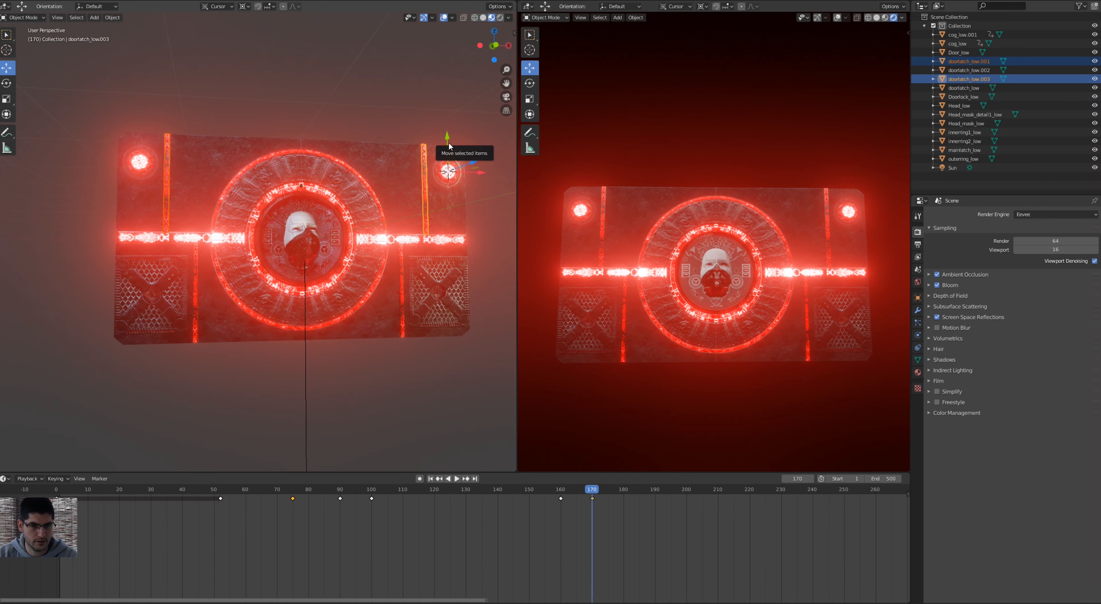
pyautogui.moveTo(448, 142); pyautogui.dragTo(455, 72)
pyautogui.hotkey('ctrl', 'z')
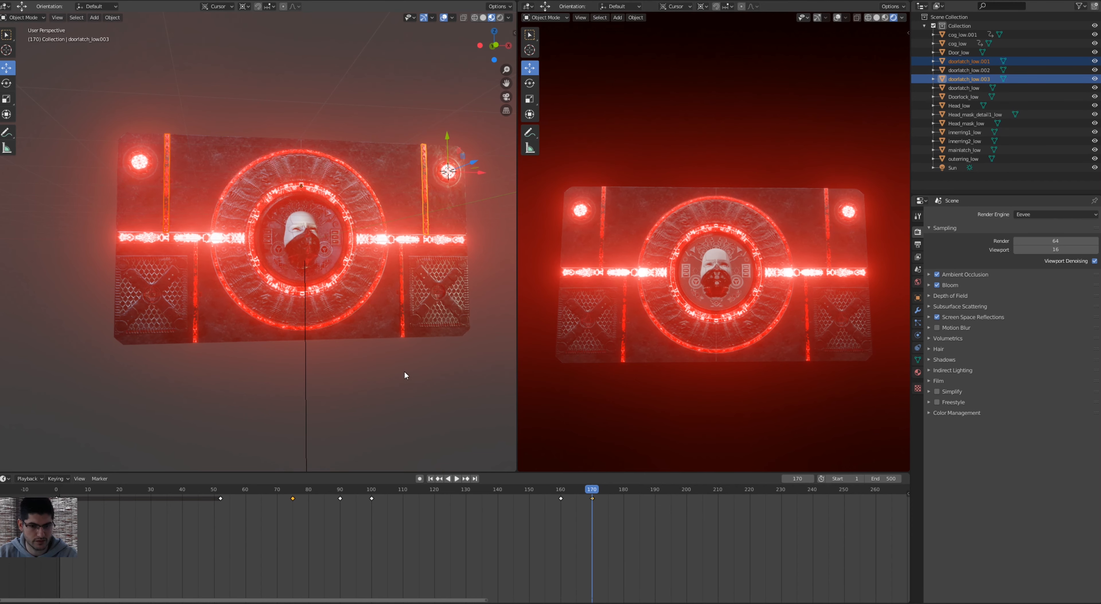
# Keyframe the location, rotation and scale of doorlatch_low.003 at frame 0.
pyautogui.moveTo(591, 490); pyautogui.dragTo(56, 490)
pyautogui.press('space')
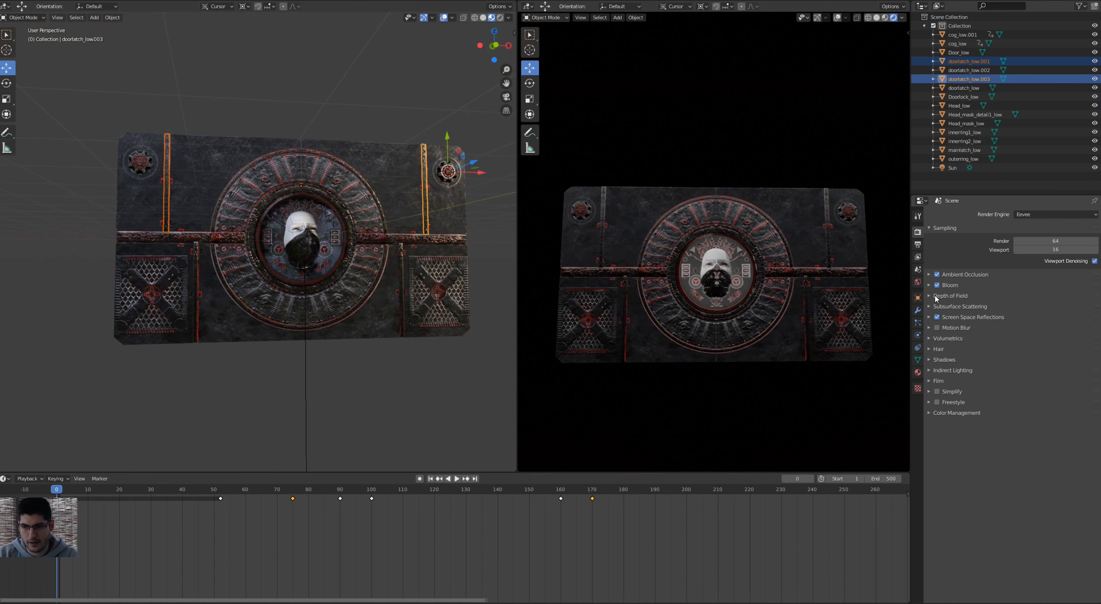
pyautogui.click(918, 298)
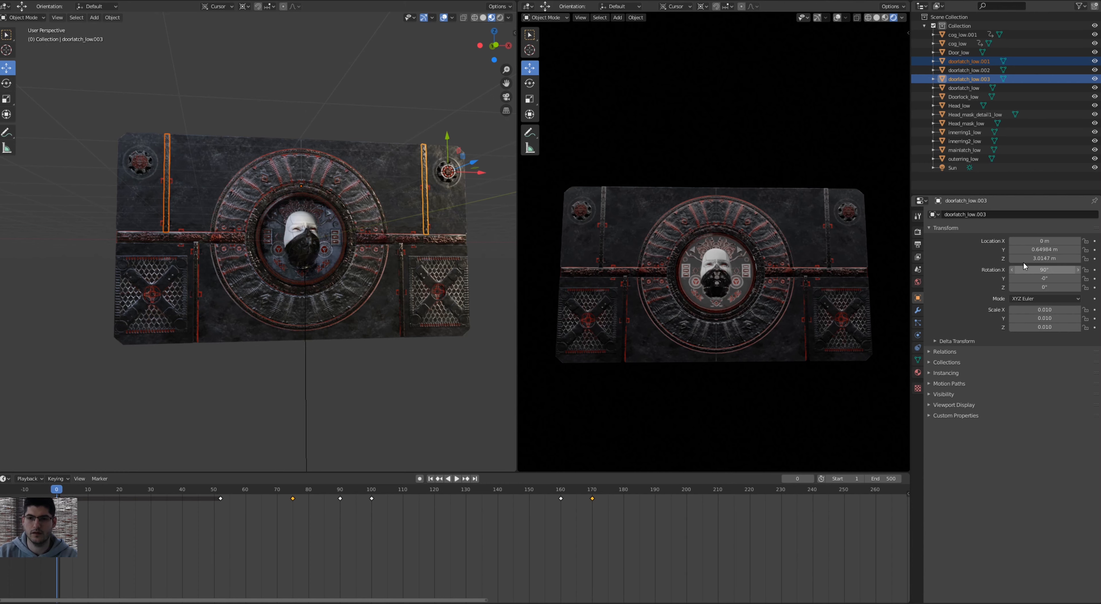
pyautogui.press('i')
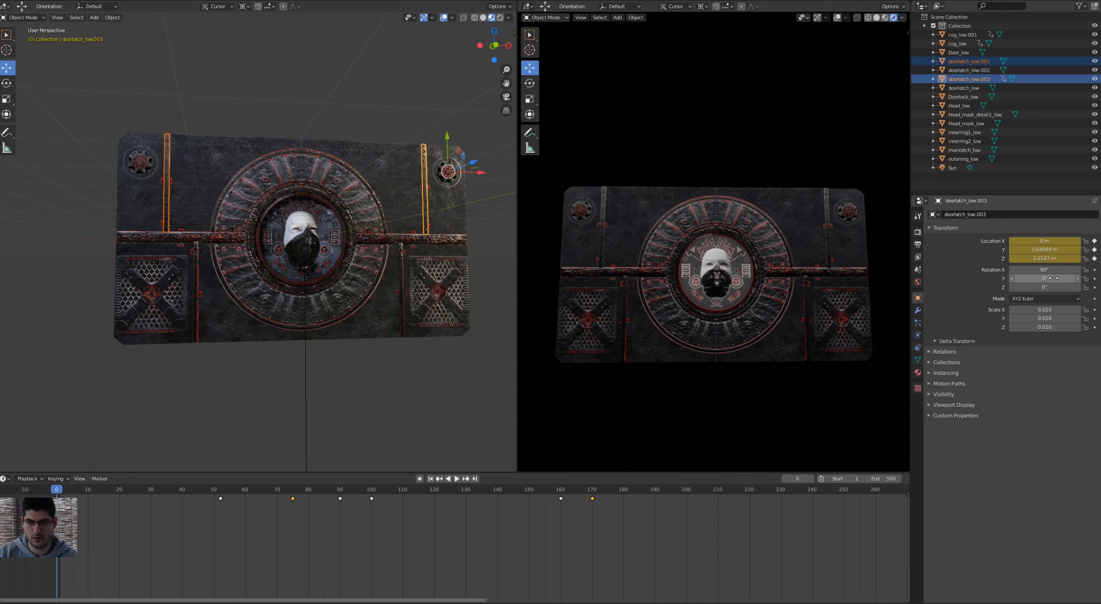
pyautogui.press('i')
pyautogui.press('i')
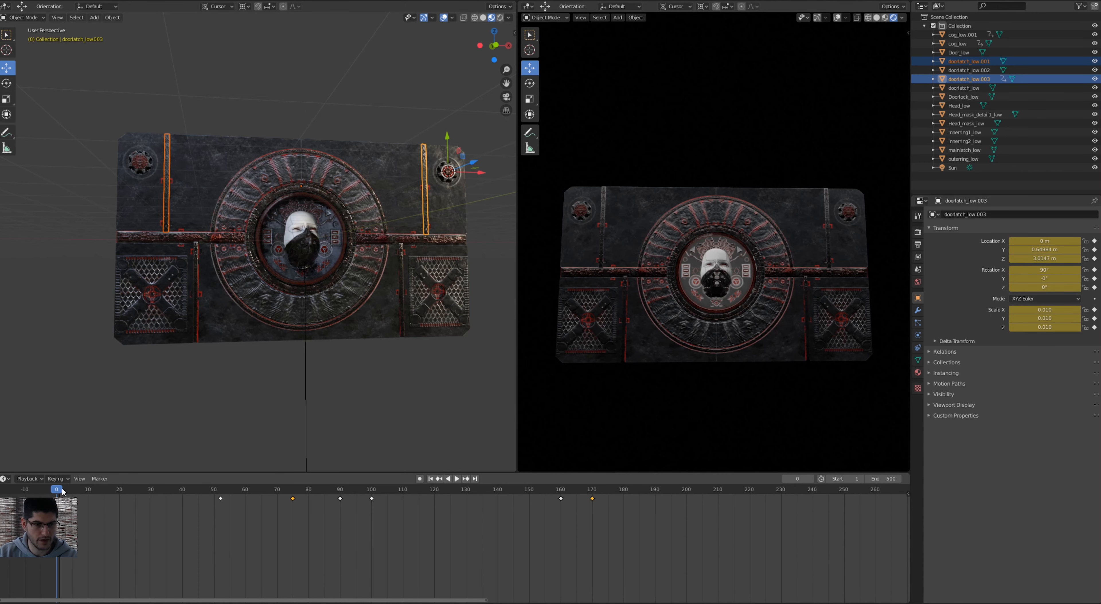
# Raise doorlatch_low.003 to Z location 9.9847 m at frame 52, keyframe its location, and copy the Z value.
pyautogui.press('space')
pyautogui.moveTo(86, 491); pyautogui.dragTo(220, 514)
pyautogui.press('space')
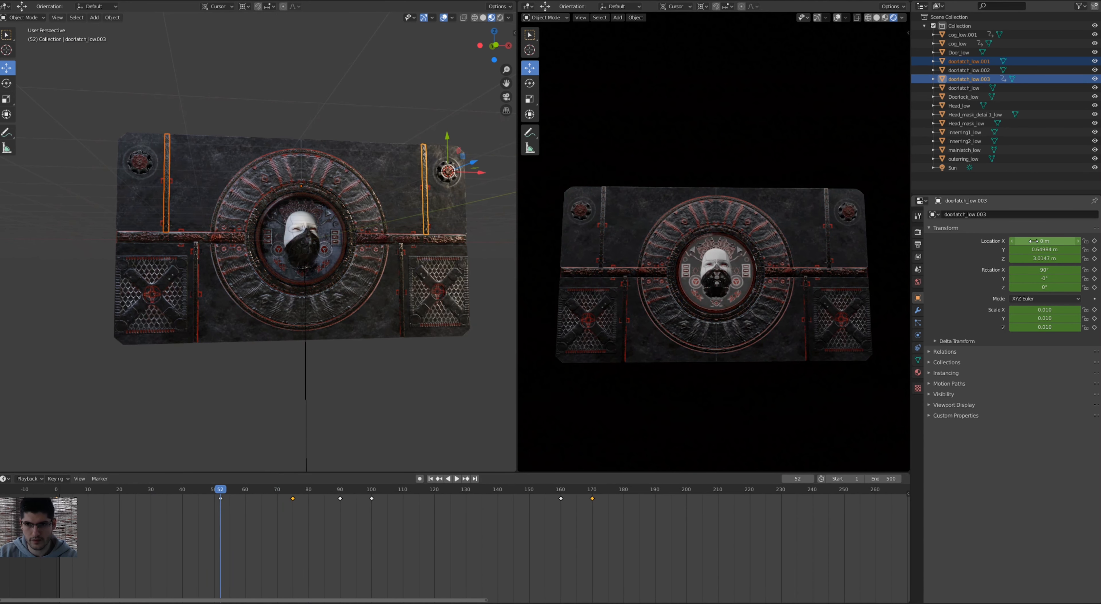
pyautogui.moveTo(1039, 241); pyautogui.dragTo(1055, 258)
pyautogui.hotkey('ctrl', 'z')
pyautogui.hotkey('ctrl', 'z')
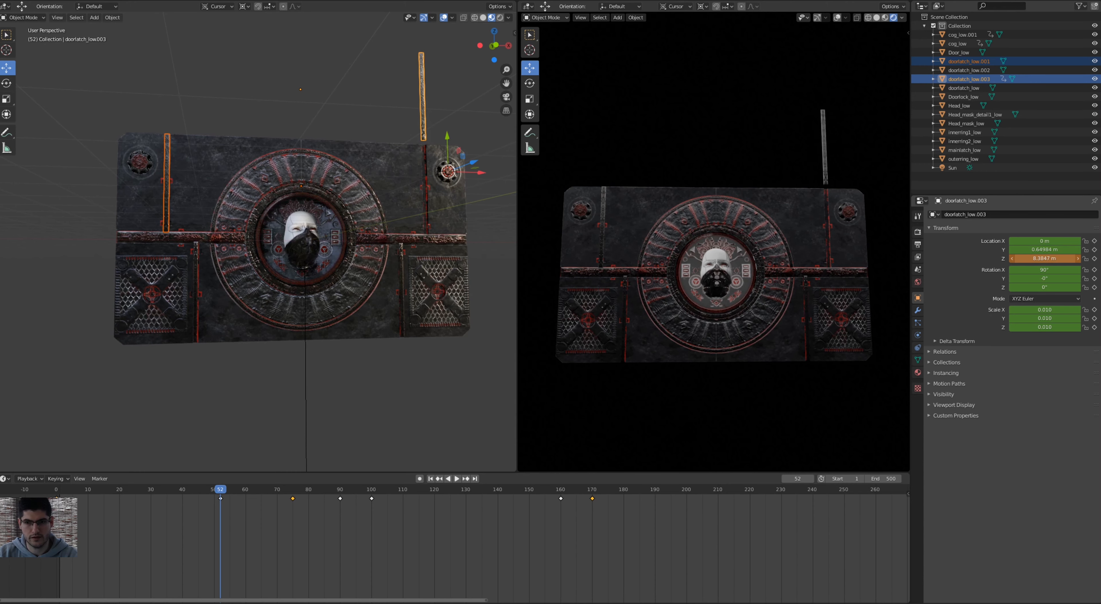
pyautogui.moveTo(1055, 258); pyautogui.dragTo(1024, 258)
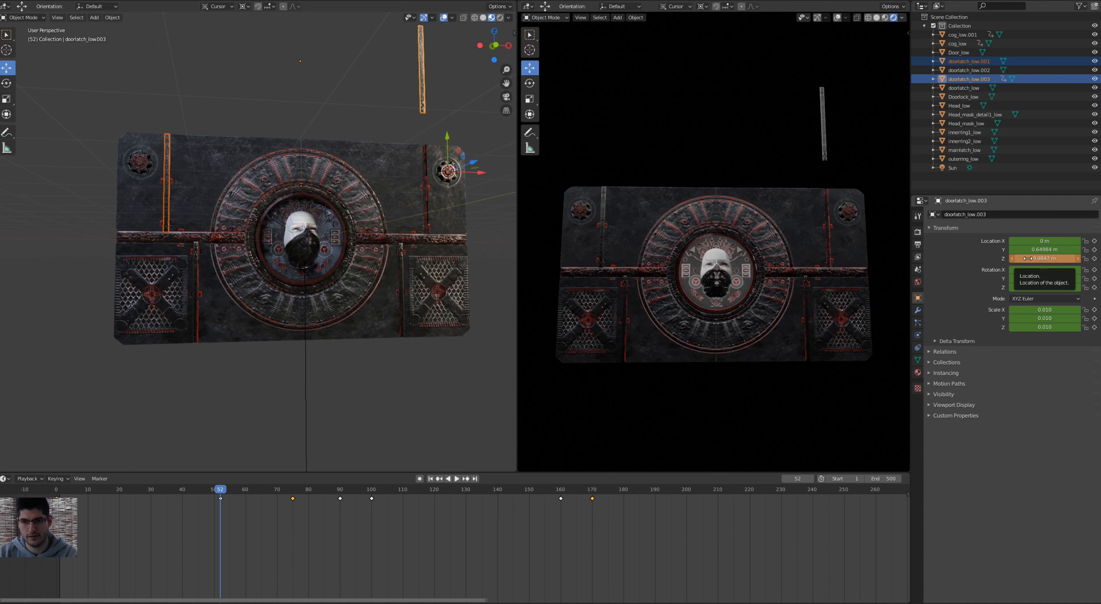
pyautogui.press('i')
pyautogui.doubleClick(1027, 258)
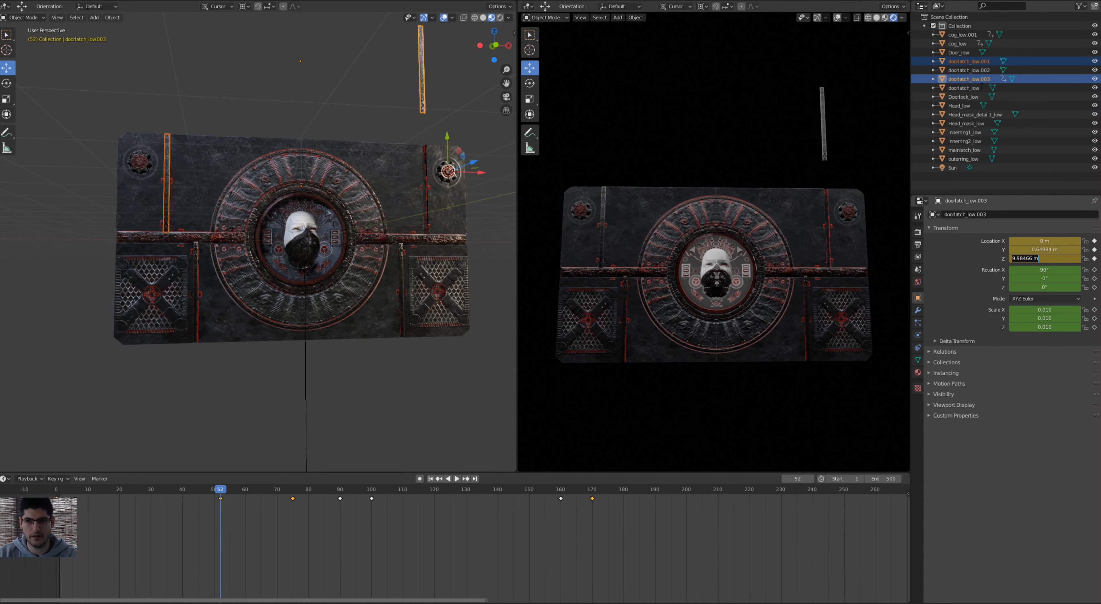
# Select the upper-left latch strip, doorlatch_low.001, and keyframe its location, rotation and scale at frame 0.
pyautogui.click(982, 62)
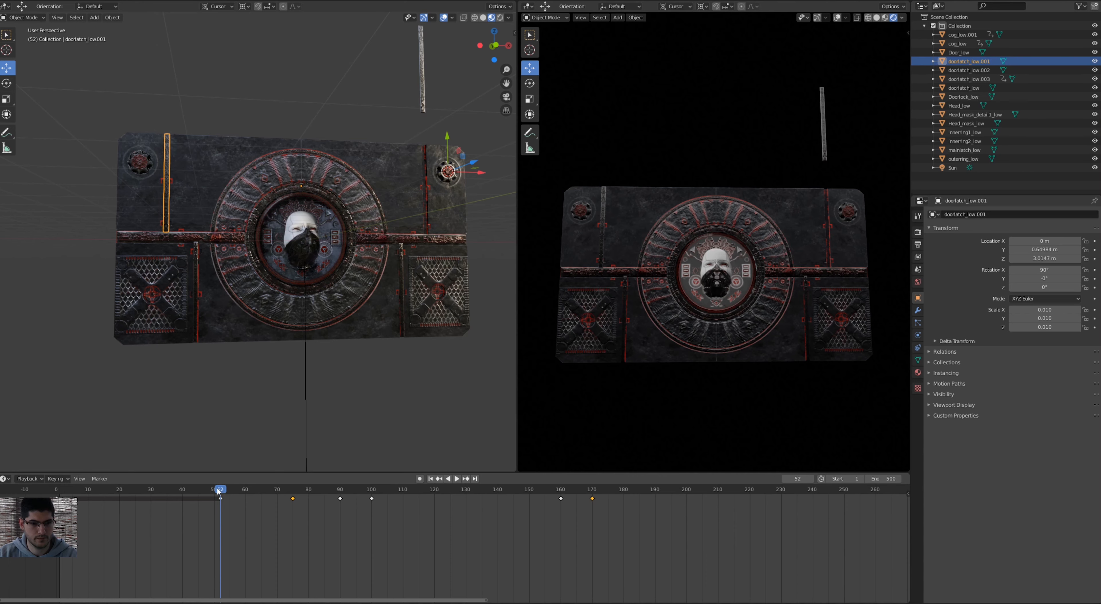
pyautogui.moveTo(218, 490); pyautogui.dragTo(56, 489)
pyautogui.press('i')
pyautogui.press('i')
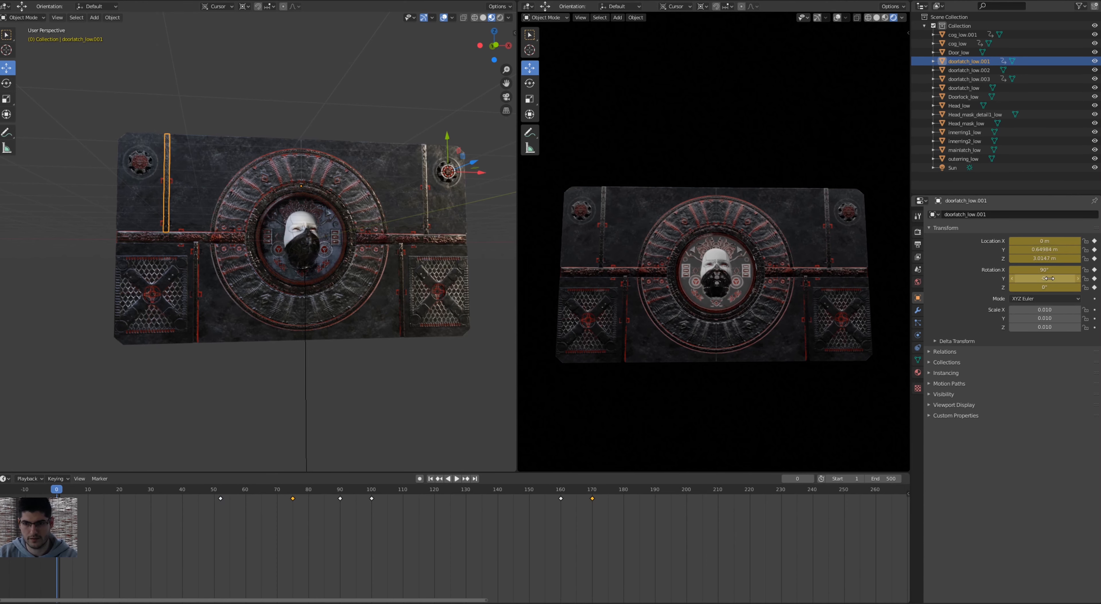
pyautogui.press('i')
# Set doorlatch_low.001's Z location to 9.9847 m at frame 52 and keyframe its location.
pyautogui.press('space')
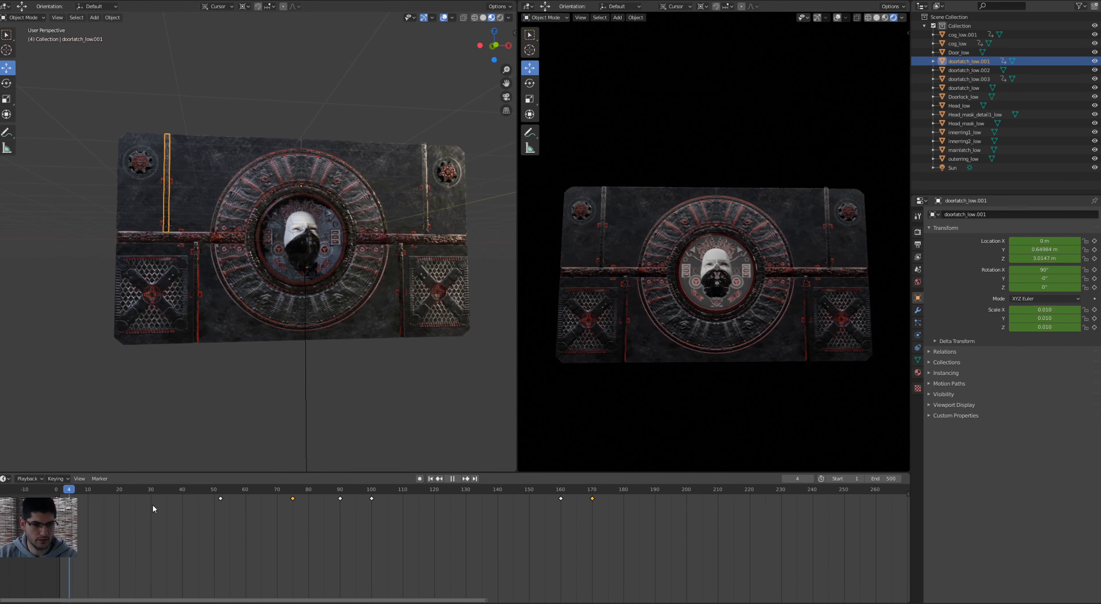
pyautogui.moveTo(152, 505); pyautogui.dragTo(221, 506)
pyautogui.click(1066, 258)
pyautogui.write('9.9847 m')
pyautogui.press('Return')
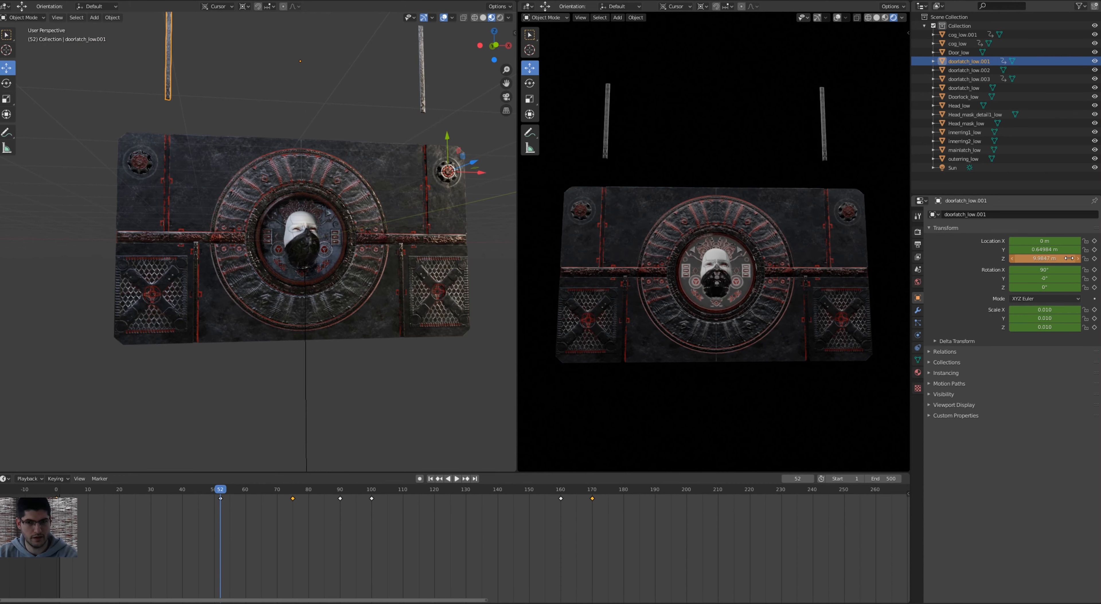
pyautogui.press('i')
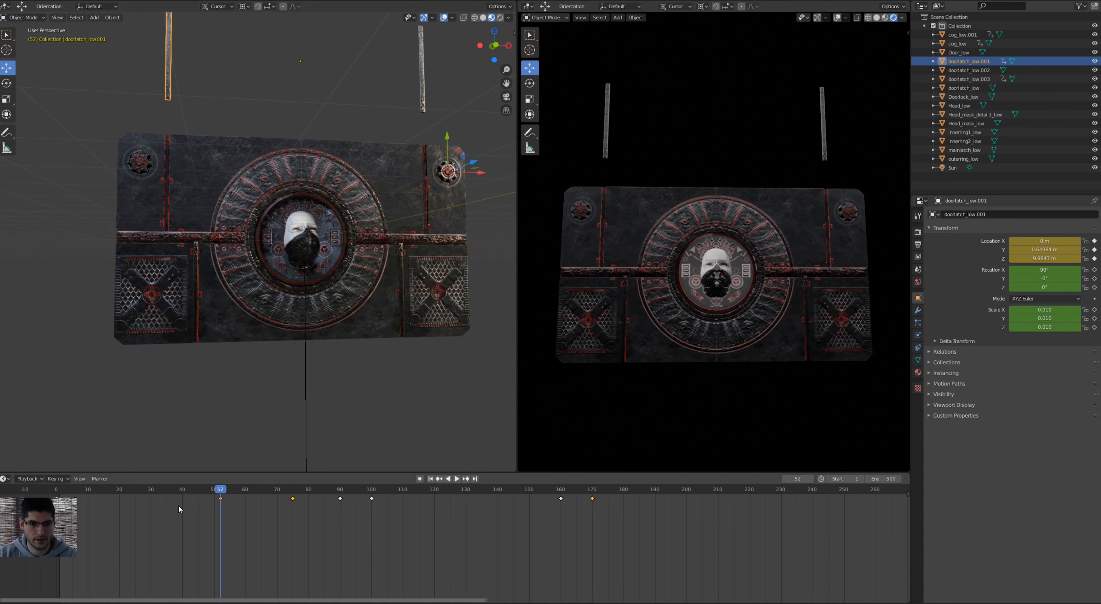
# Play the animation from frame 0 to check the slide of the two upper latch strips, and deselect all keyframes.
pyautogui.moveTo(181, 509); pyautogui.dragTo(57, 509)
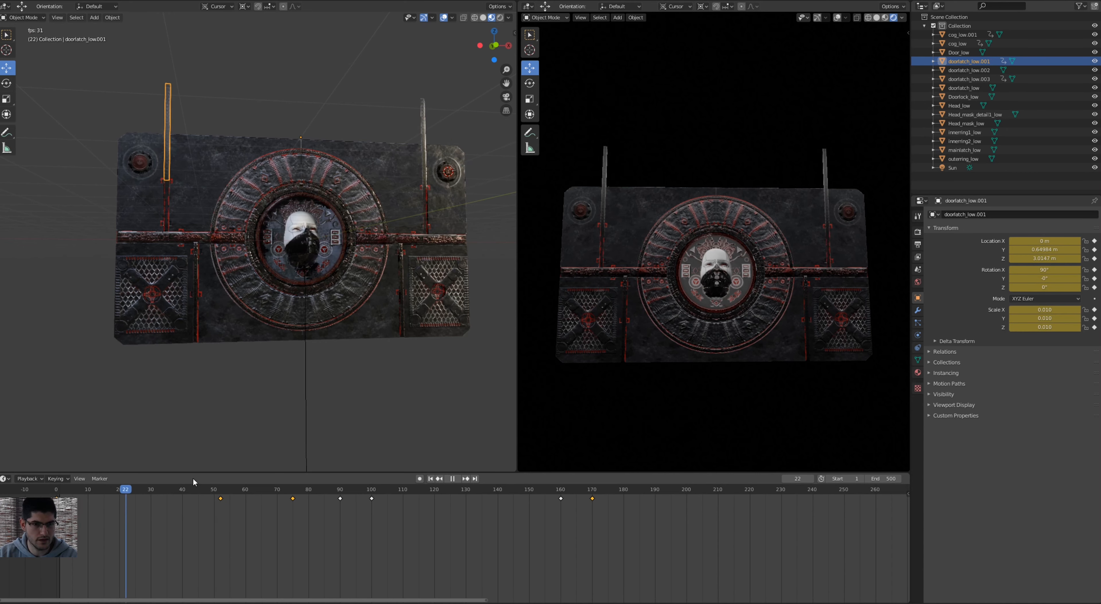
pyautogui.press('space')
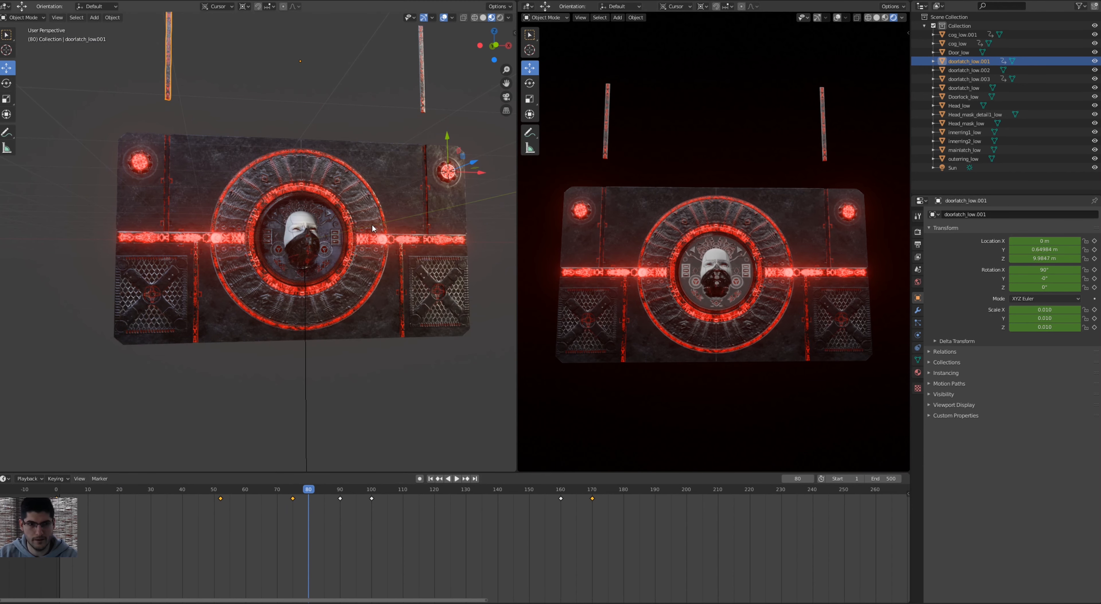
pyautogui.click(259, 544)
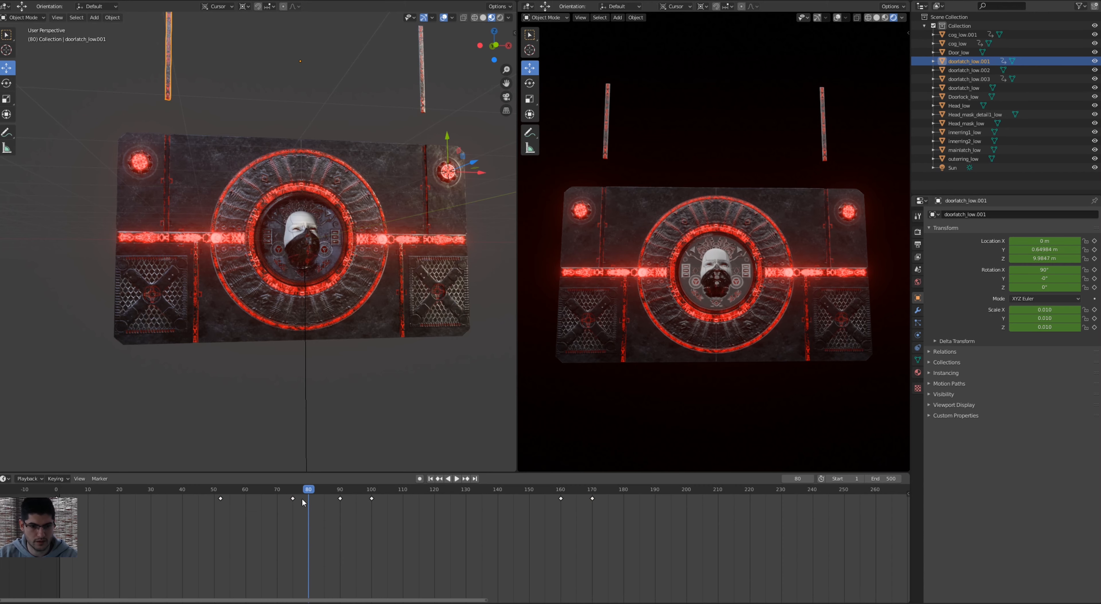
# Move doorlatch_low.001's keyframe from frame 52 to frame 160 and play the animation from the start.
pyautogui.moveTo(308, 493); pyautogui.dragTo(220, 492)
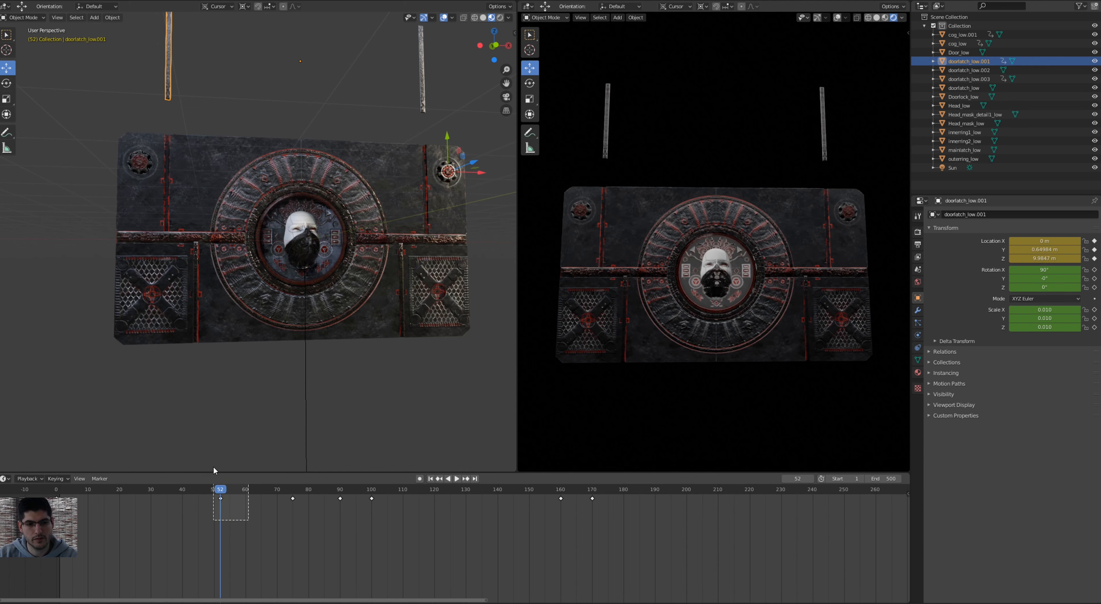
pyautogui.click(219, 501)
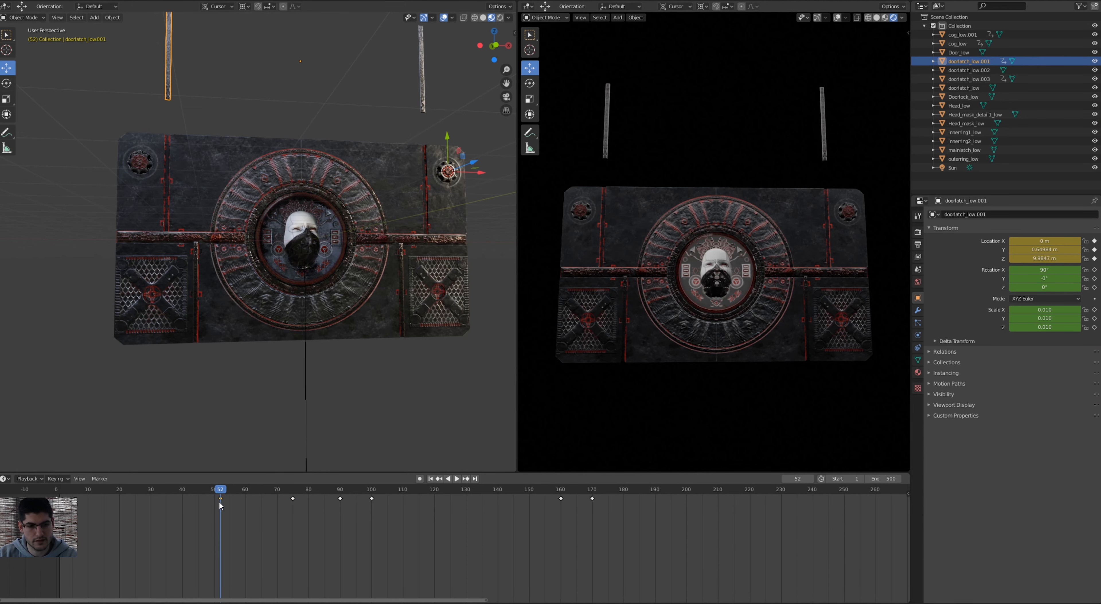
pyautogui.moveTo(220, 501); pyautogui.dragTo(560, 543)
pyautogui.moveTo(221, 490); pyautogui.dragTo(56, 499)
pyautogui.press('space')
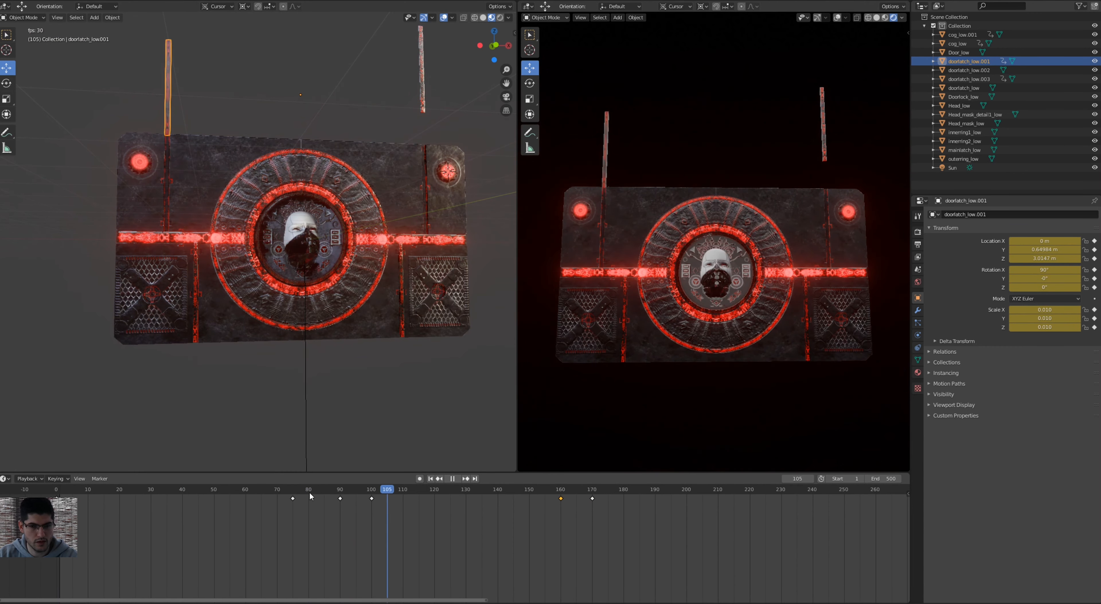
pyautogui.press('space')
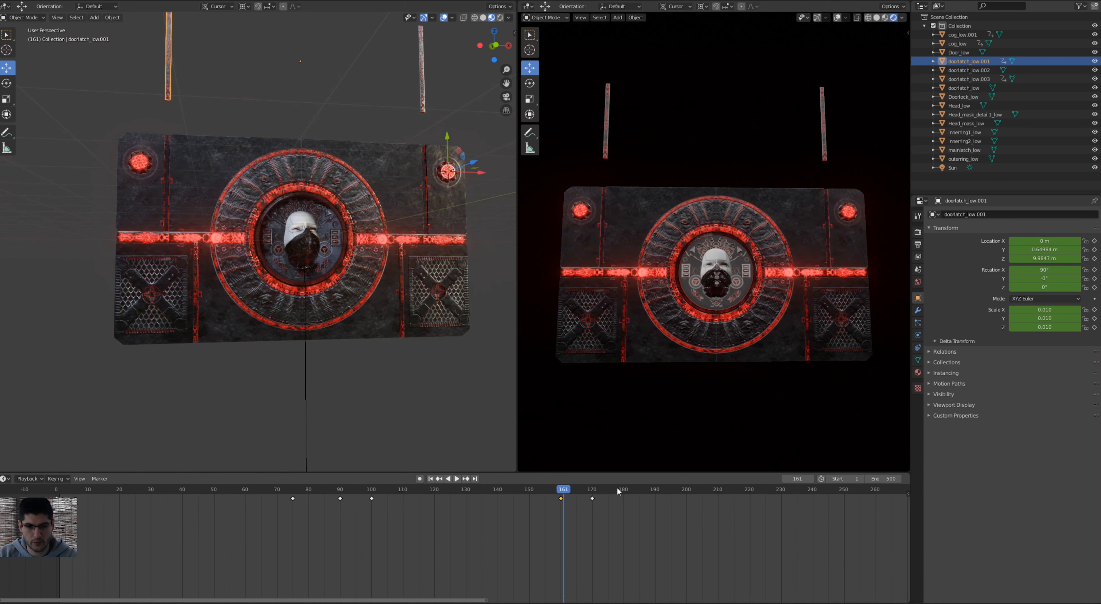
# Move doorlatch_low.003's keyframe from frame 52 to frame 160 and play the animation to compare both upper strips.
pyautogui.click(970, 79)
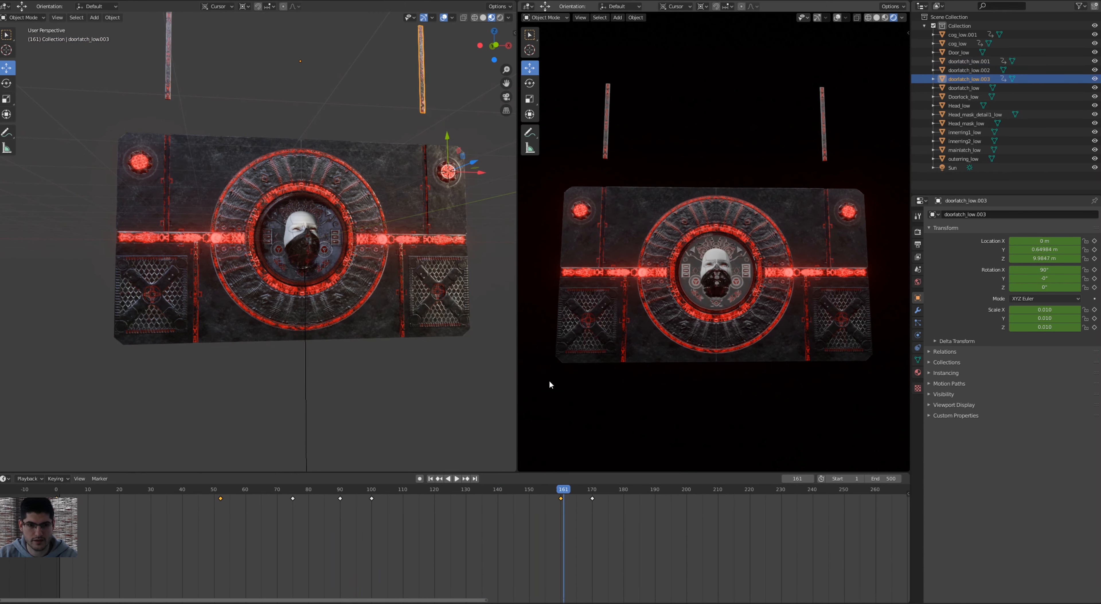
pyautogui.click(224, 510)
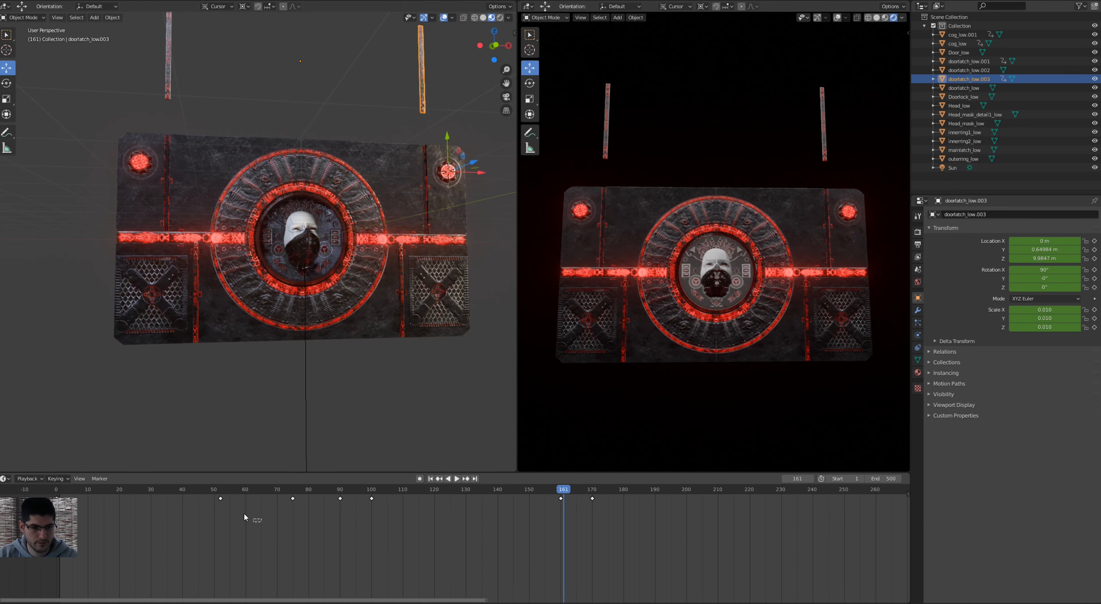
pyautogui.moveTo(220, 500); pyautogui.dragTo(559, 518)
pyautogui.press('space')
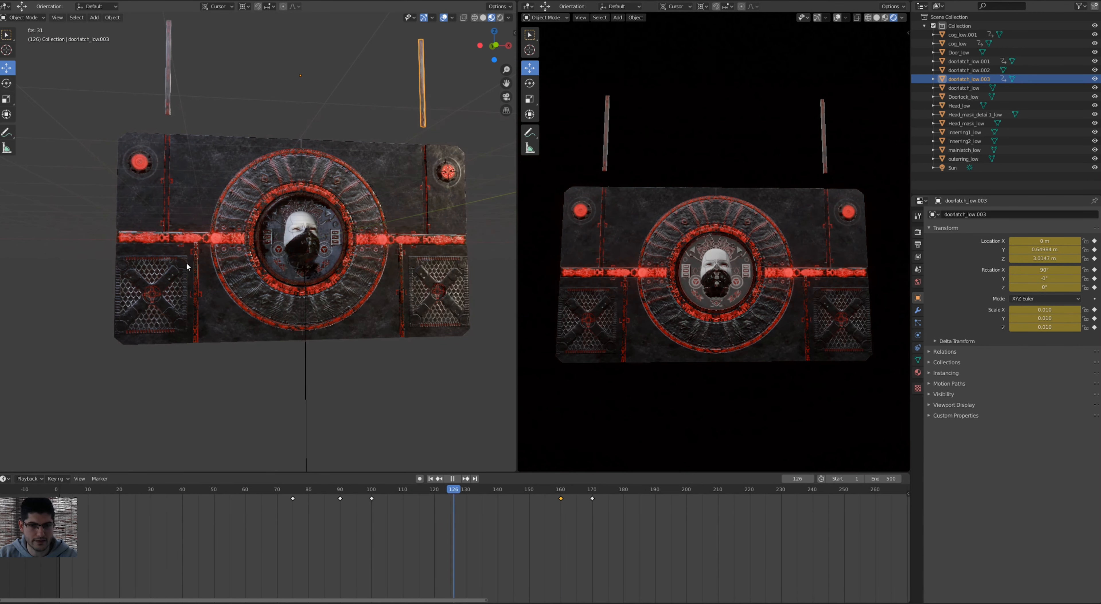
pyautogui.press('space')
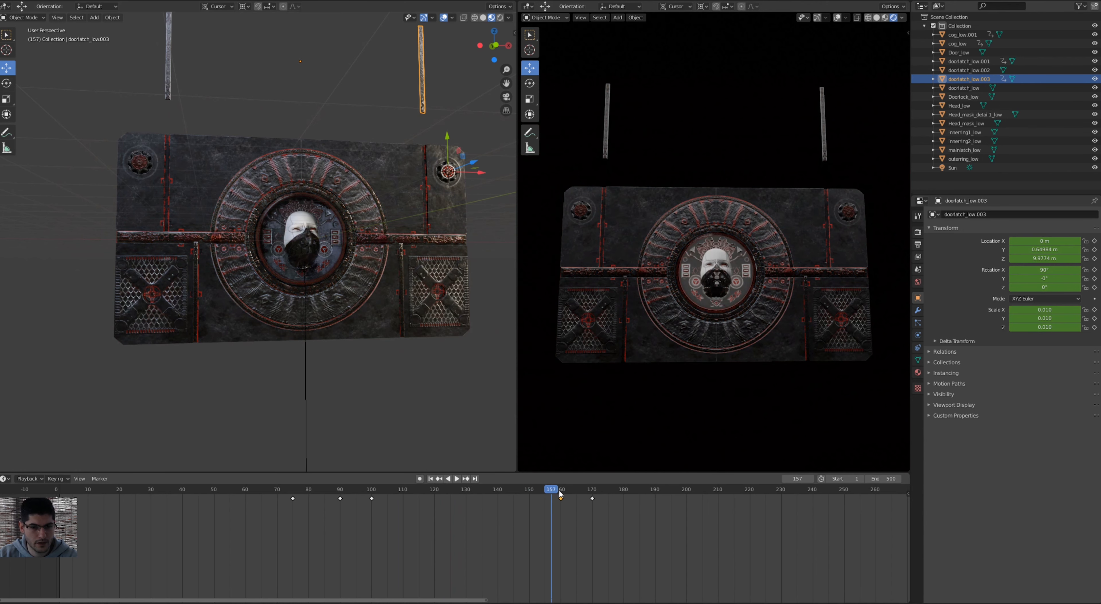
pyautogui.moveTo(552, 494); pyautogui.dragTo(536, 492)
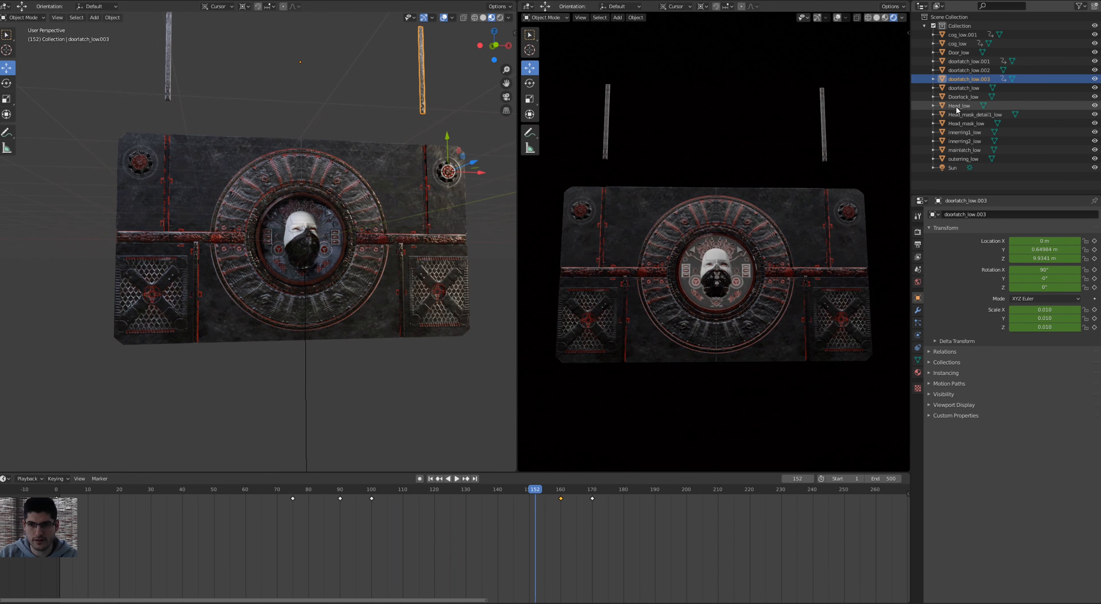
# Select only the lower-left latch strip, doorlatch_low.002, and keyframe its location, rotation and scale at frame 0.
pyautogui.keyDown('ctrl'); pyautogui.click(976, 71); pyautogui.keyUp('ctrl')
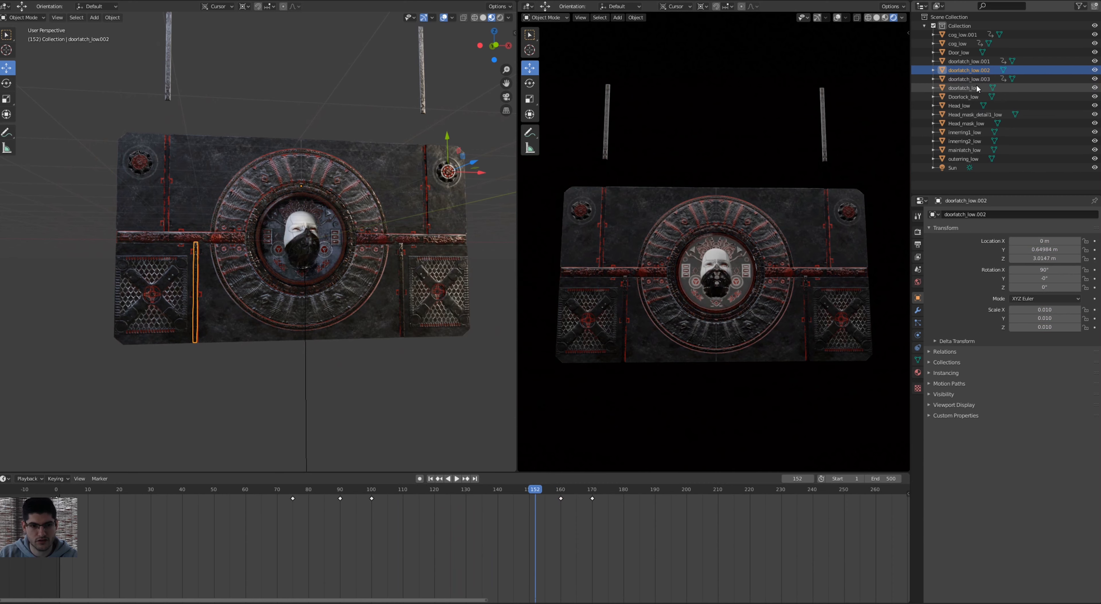
pyautogui.keyDown('shift'); pyautogui.click(976, 86); pyautogui.keyUp('shift')
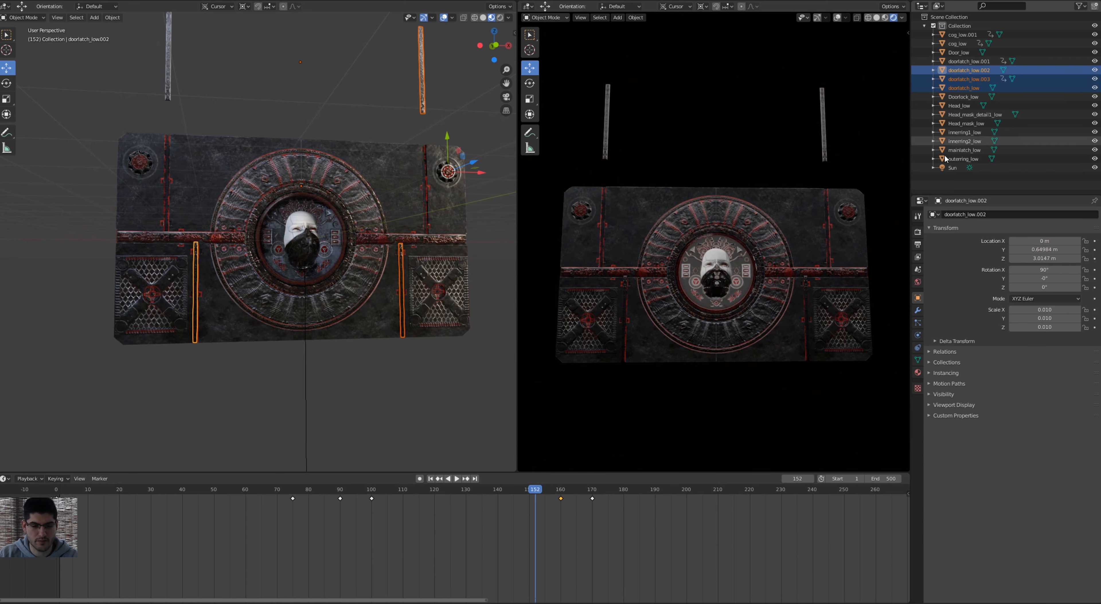
pyautogui.click(969, 78)
pyautogui.click(969, 71)
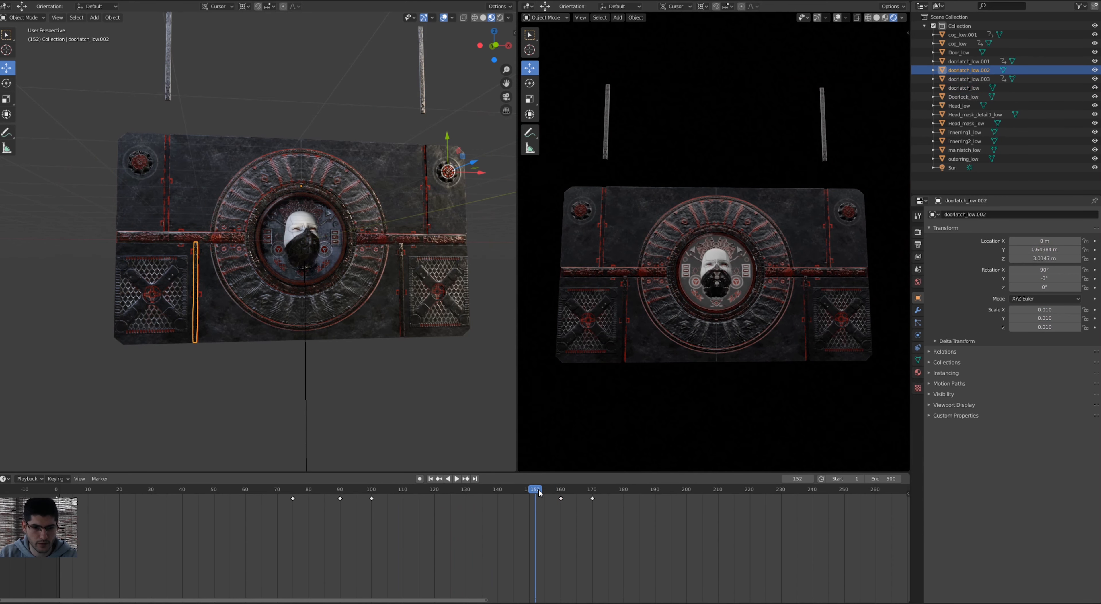
pyautogui.moveTo(539, 491); pyautogui.dragTo(56, 491)
pyautogui.press('i')
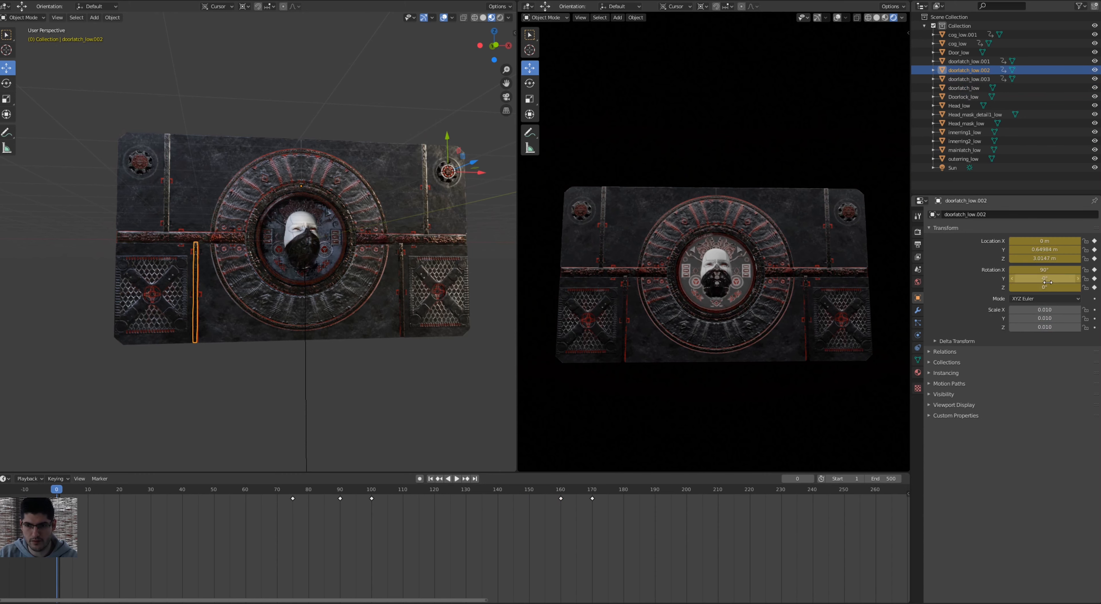
pyautogui.press('i')
pyautogui.press('i')
# Lower doorlatch_low.002 below the door to Z location -3.0253 m at frame 160 and keyframe its location.
pyautogui.moveTo(60, 491); pyautogui.dragTo(561, 513)
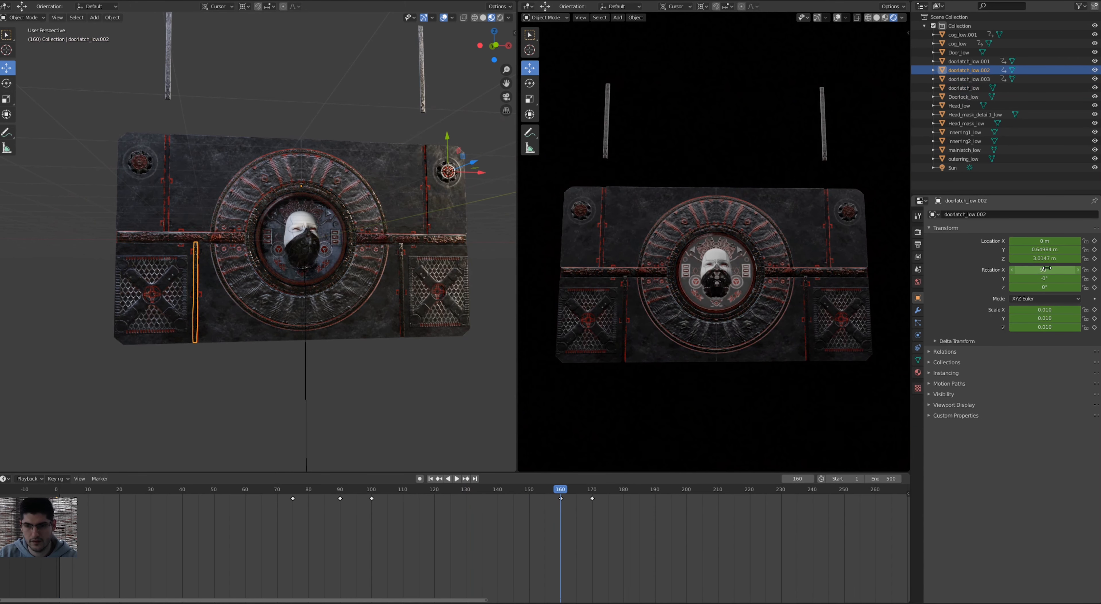
pyautogui.moveTo(1043, 259); pyautogui.dragTo(847, 258)
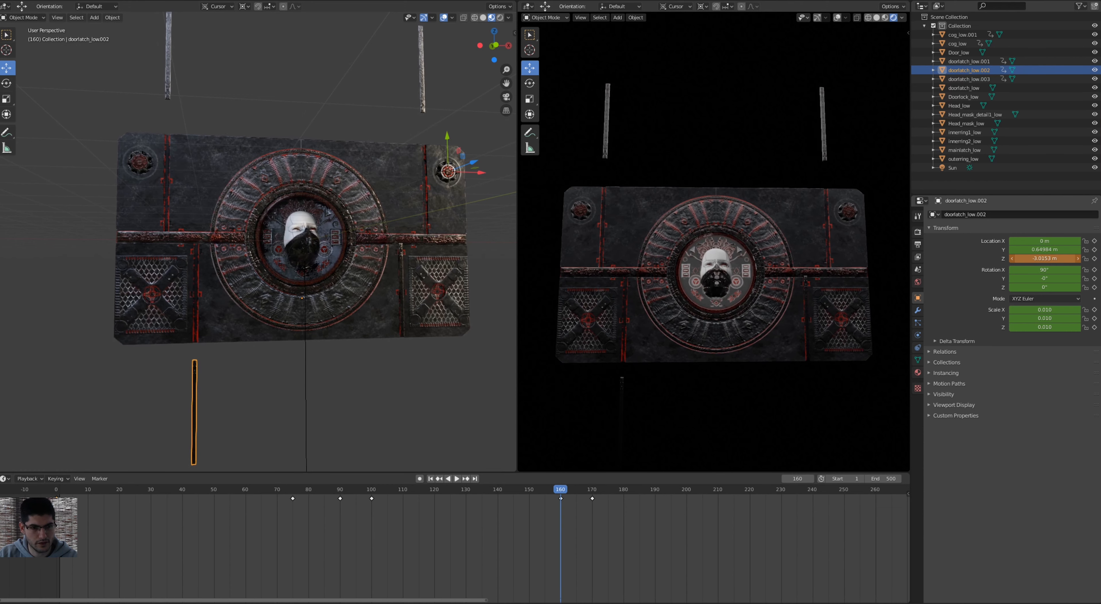
pyautogui.press('i')
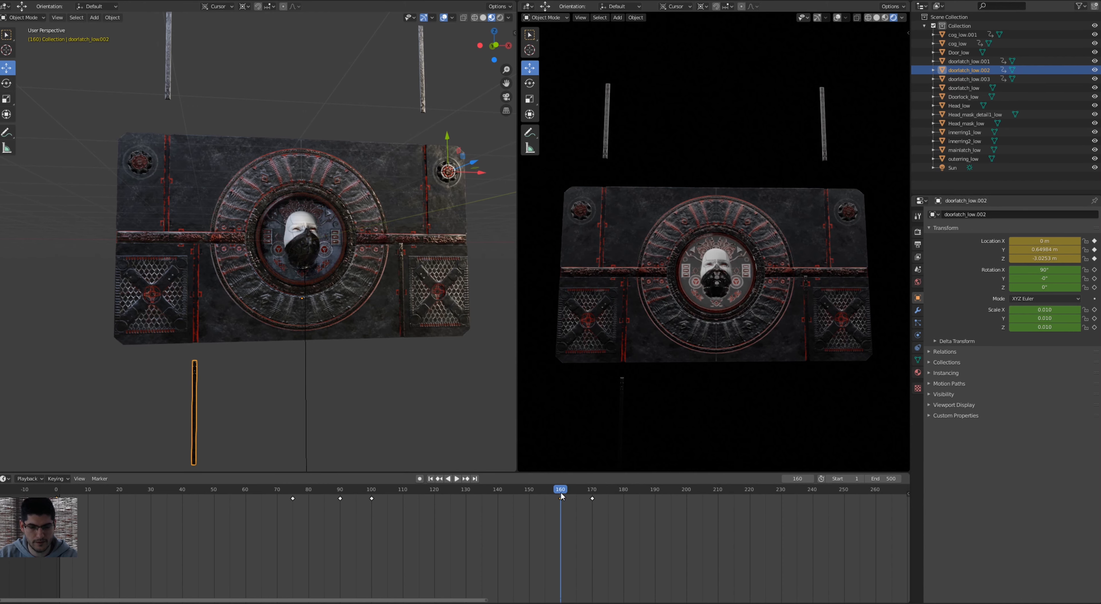
# Keyframe location, rotation and scale of the lower-right strip, doorlatch_low, at frame 0 and again at frame 160 with Z location -3.0253 m.
pyautogui.click(967, 88)
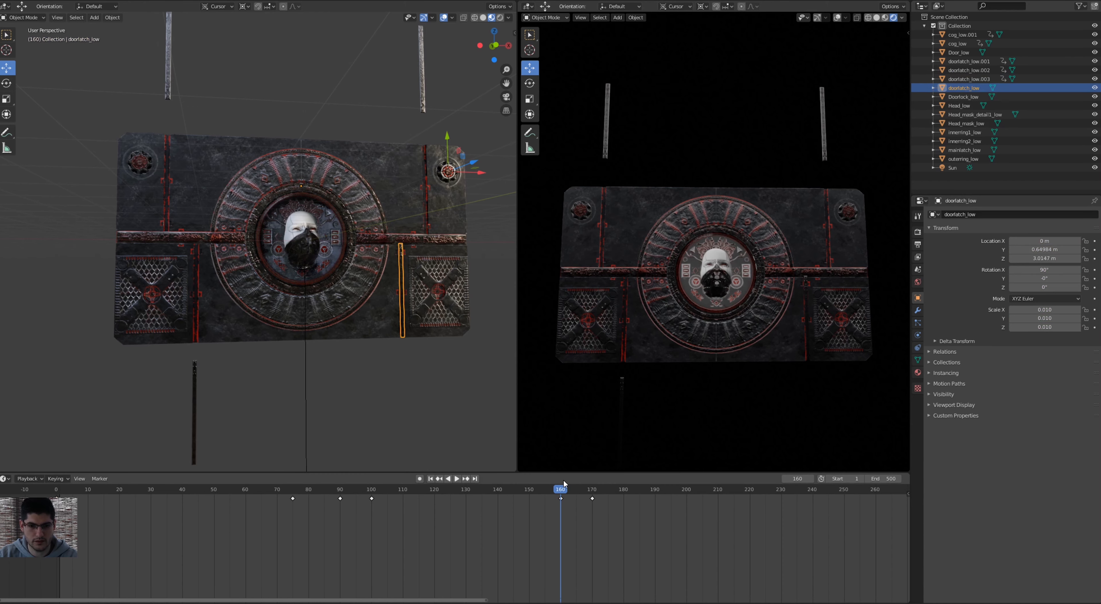
pyautogui.moveTo(557, 490); pyautogui.dragTo(56, 492)
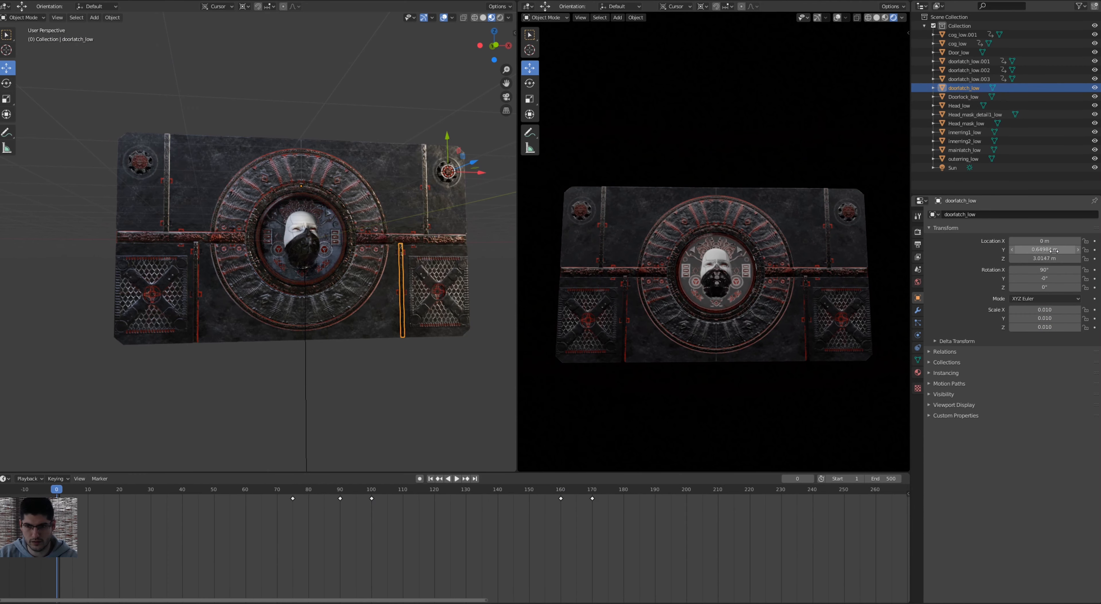
pyautogui.press('i')
pyautogui.moveTo(55, 492); pyautogui.dragTo(560, 496)
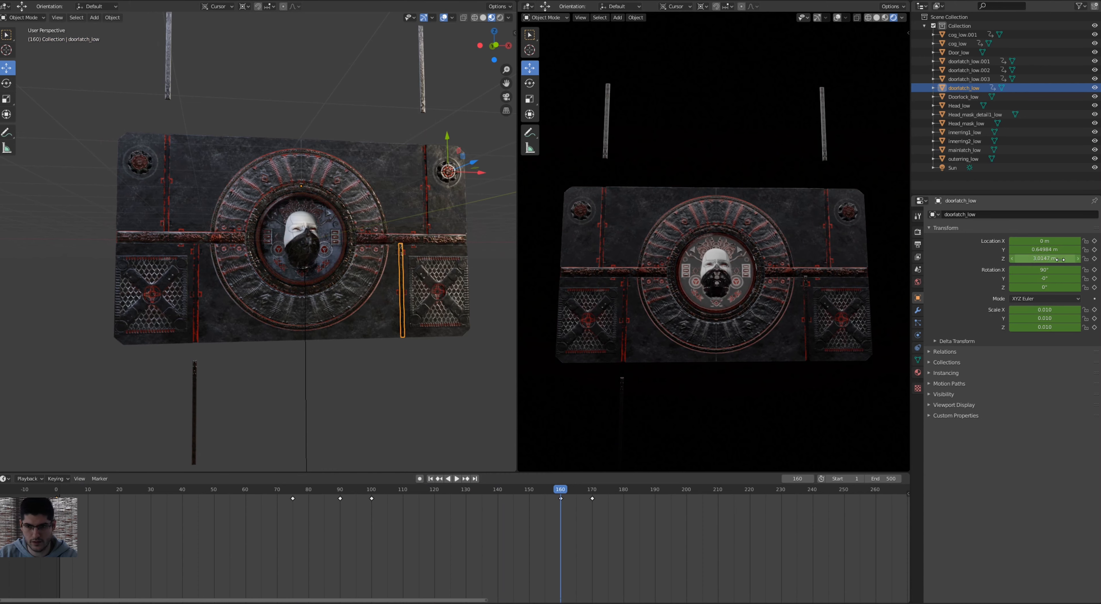
pyautogui.press('Return')
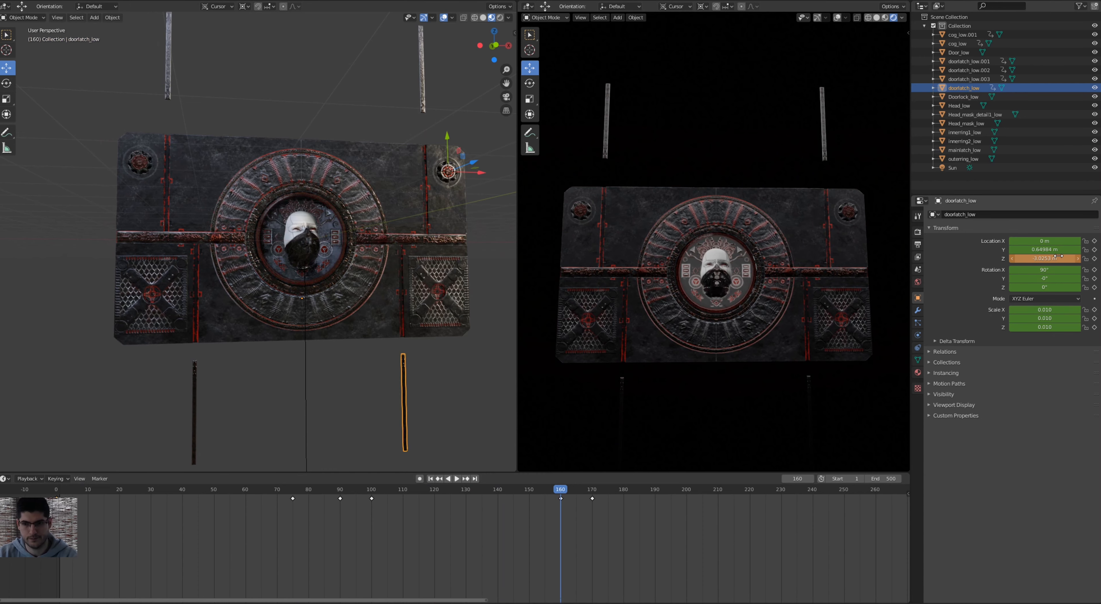
pyautogui.press('i')
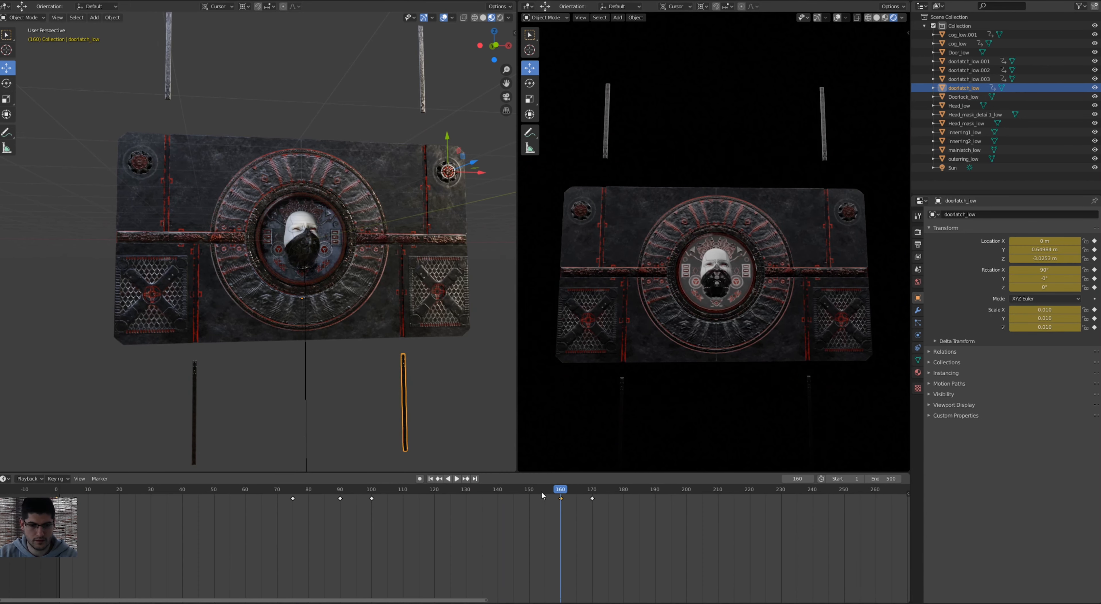
# Play the animation from the start to check all four latch strips sliding out, and scrub back to frame 30.
pyautogui.moveTo(541, 491); pyautogui.dragTo(263, 499)
pyautogui.hotkey('shift', 'Left')
pyautogui.press('space')
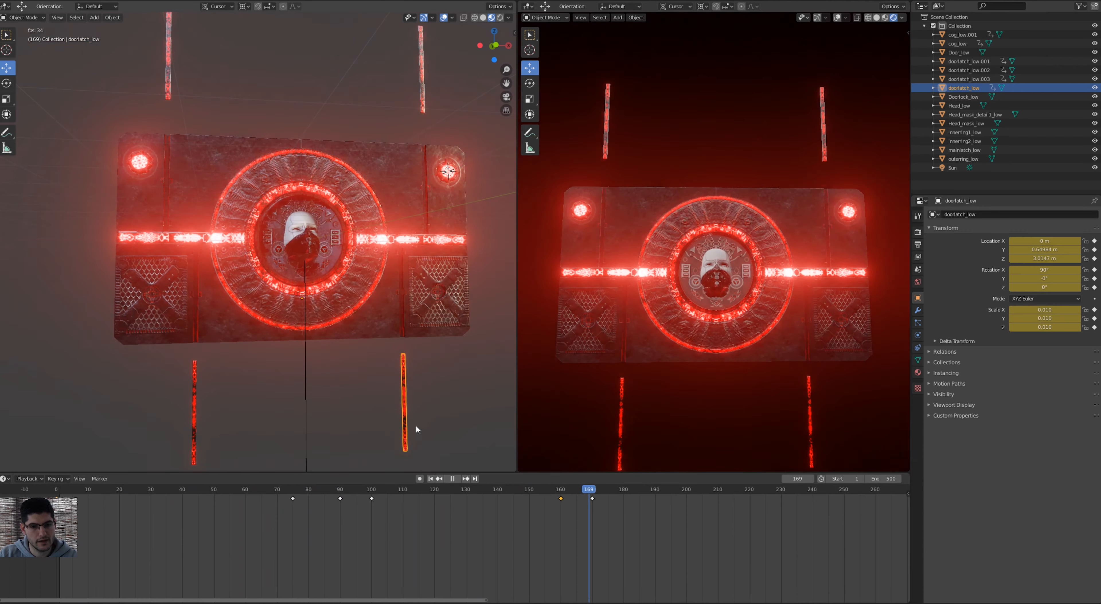
pyautogui.press('space')
pyautogui.moveTo(591, 490); pyautogui.dragTo(156, 507)
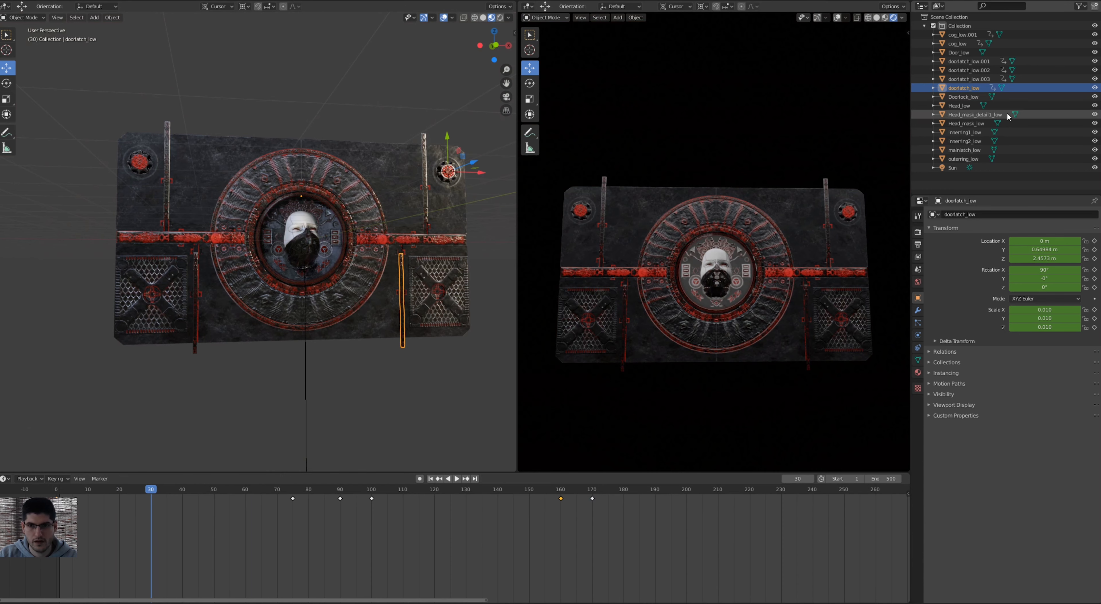
# Go through the door parts one at a time and select the horizontal main latch, mainlatch_low.
pyautogui.click(967, 80)
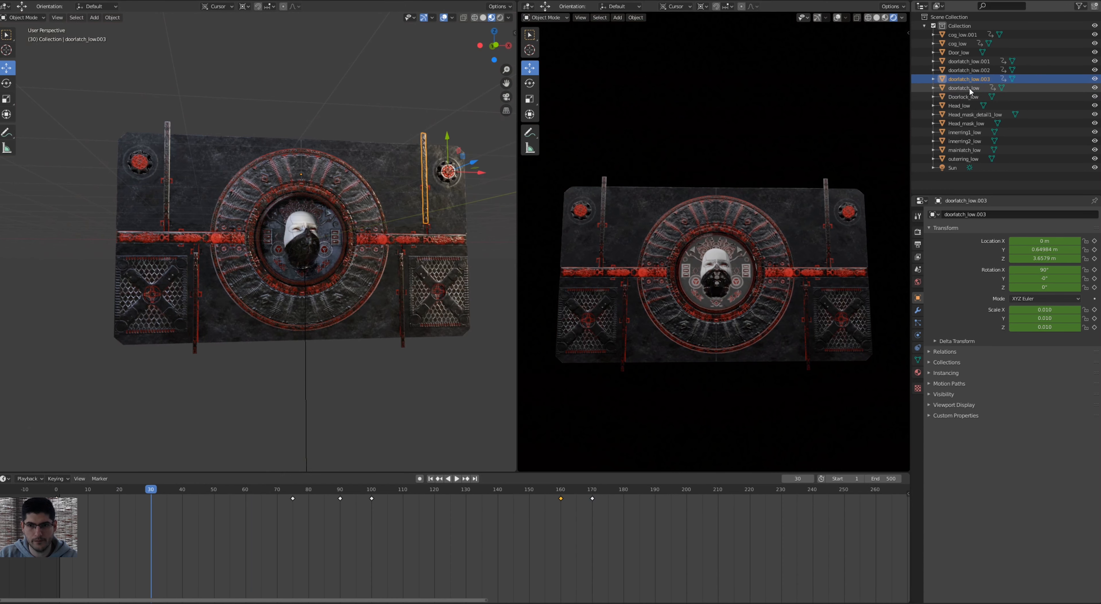
pyautogui.click(970, 88)
pyautogui.click(969, 93)
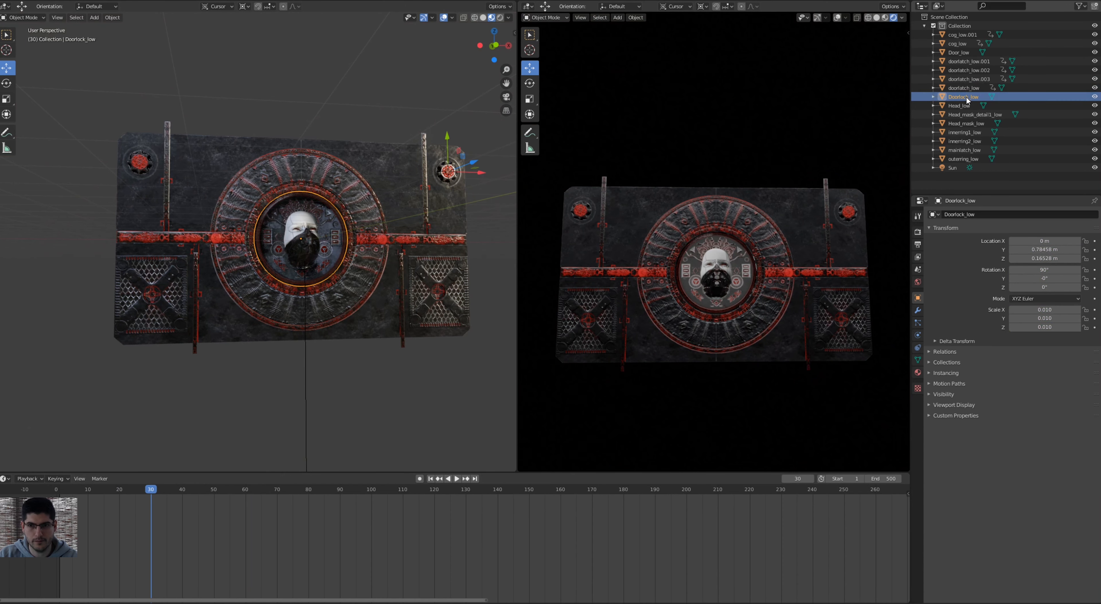
pyautogui.click(967, 52)
pyautogui.click(965, 115)
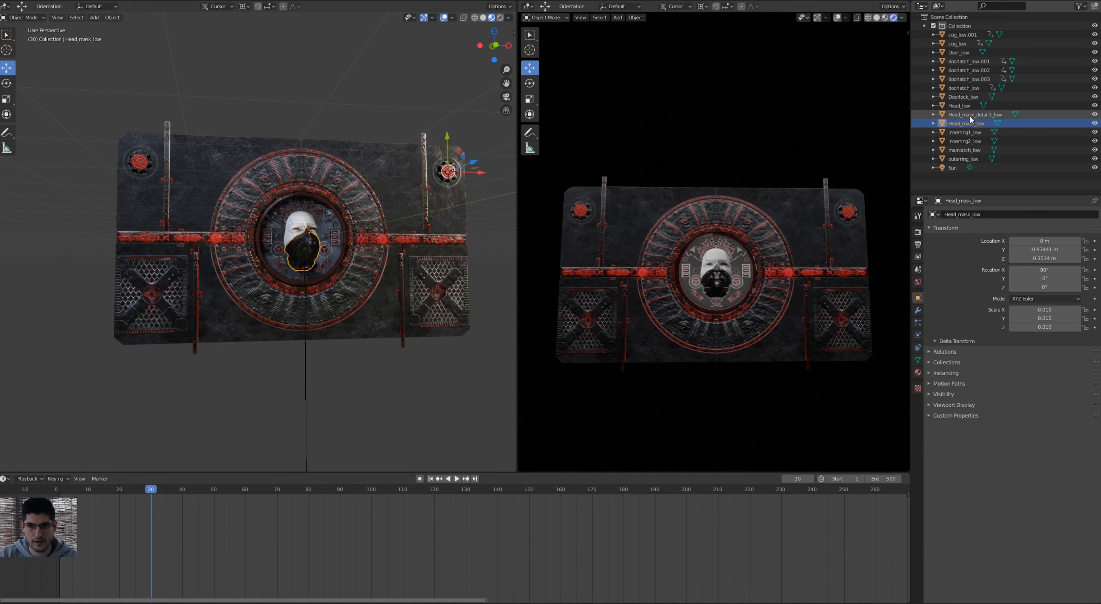
pyautogui.click(967, 95)
pyautogui.click(971, 87)
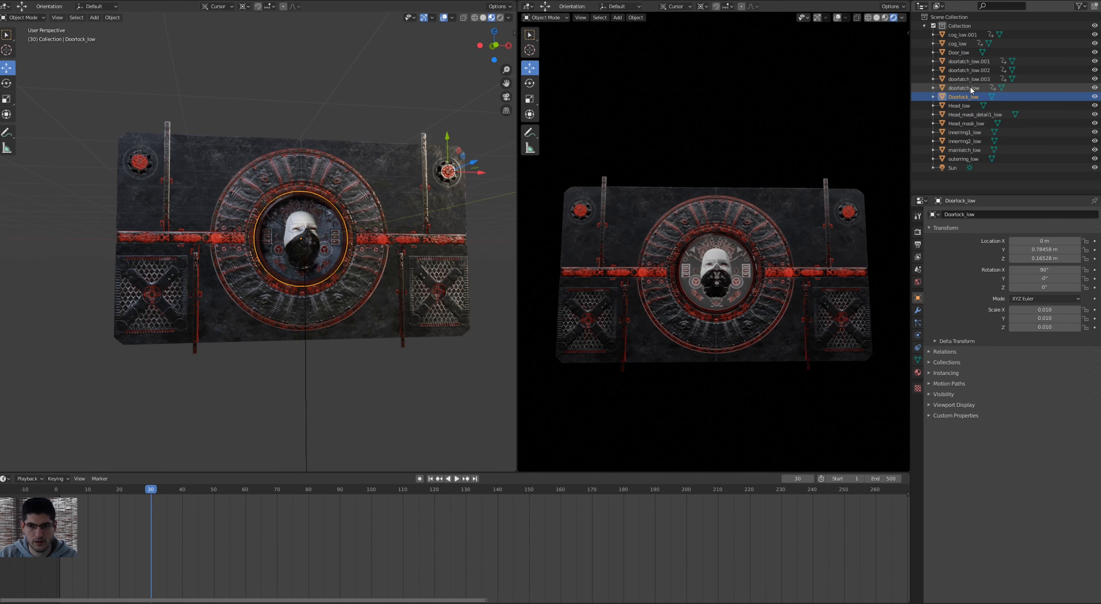
pyautogui.click(971, 150)
pyautogui.moveTo(347, 222); pyautogui.dragTo(325, 220, button='middle')
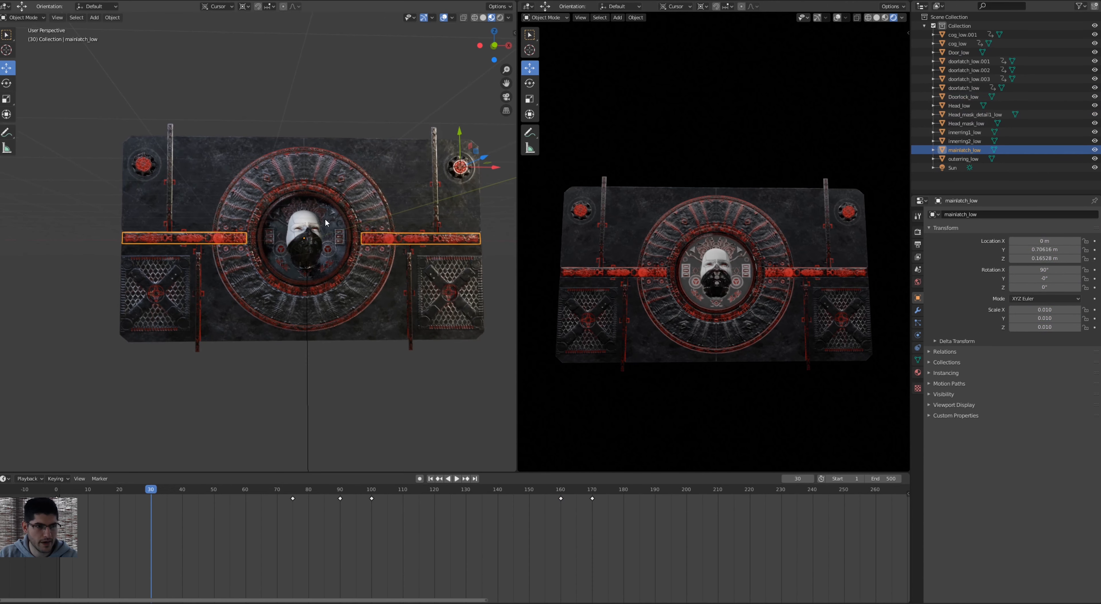
# Separate the left half of mainlatch_low into its own object, and make the remaining right half the only selected object.
pyautogui.press('Tab')
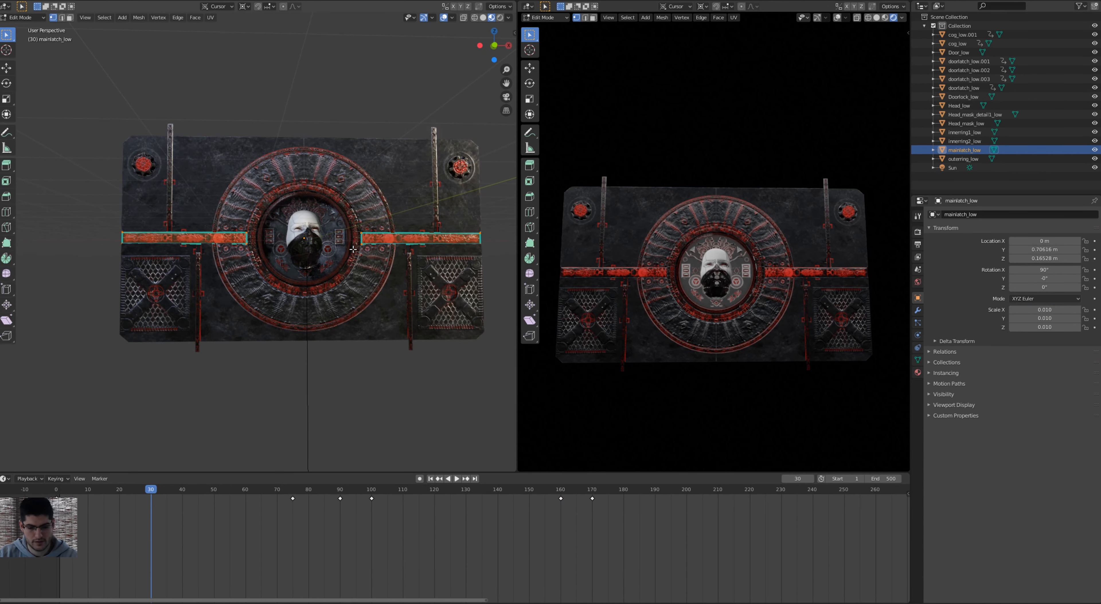
pyautogui.click(207, 223)
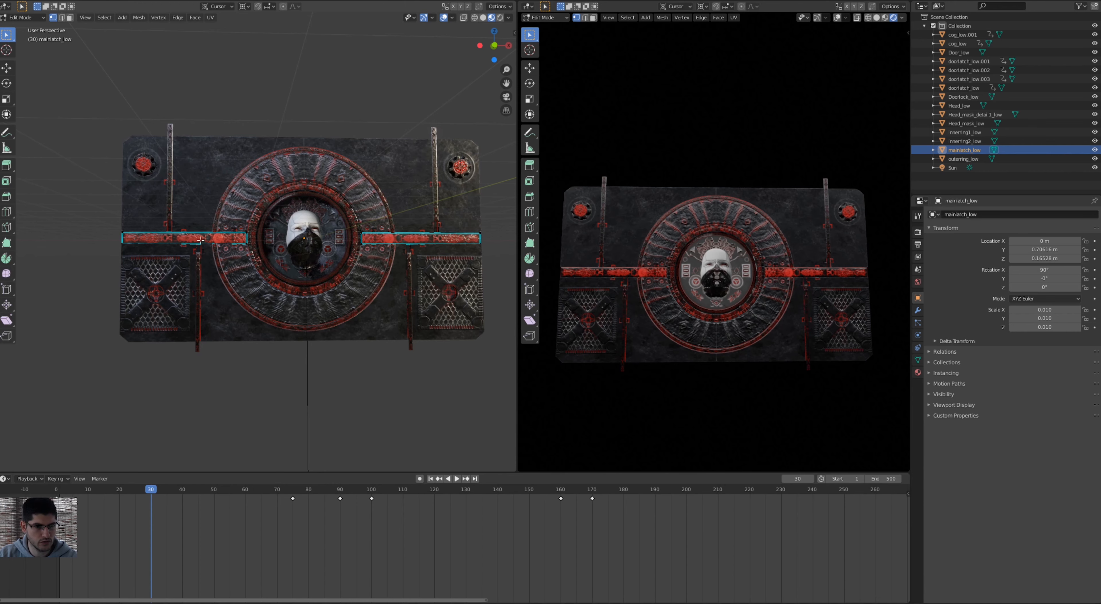
pyautogui.click(143, 242)
pyautogui.hotkey('ctrl', 'l')
pyautogui.press('p')
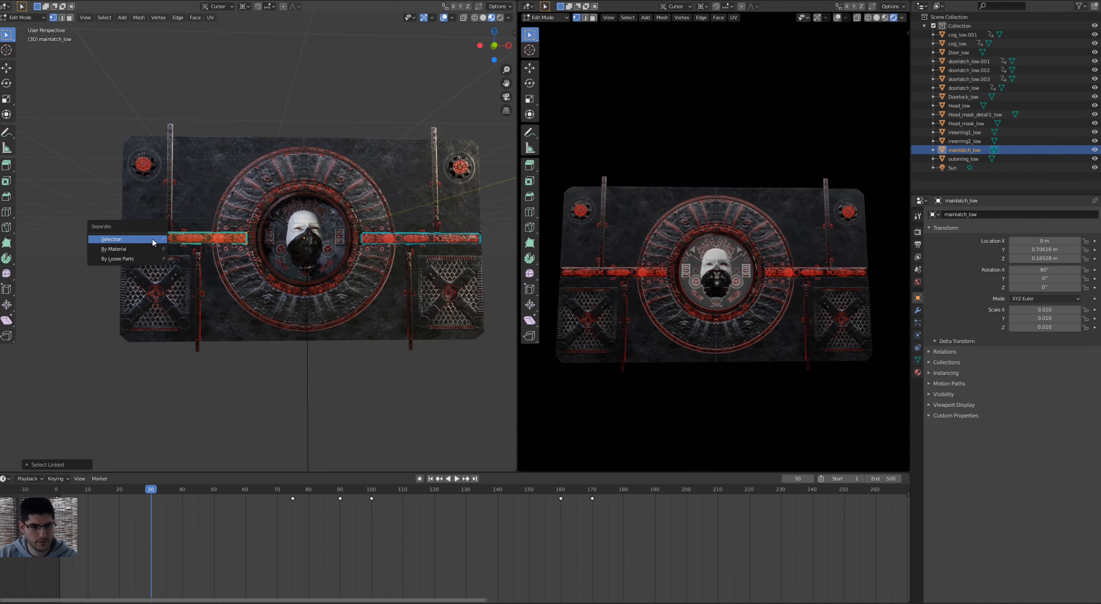
pyautogui.click(117, 240)
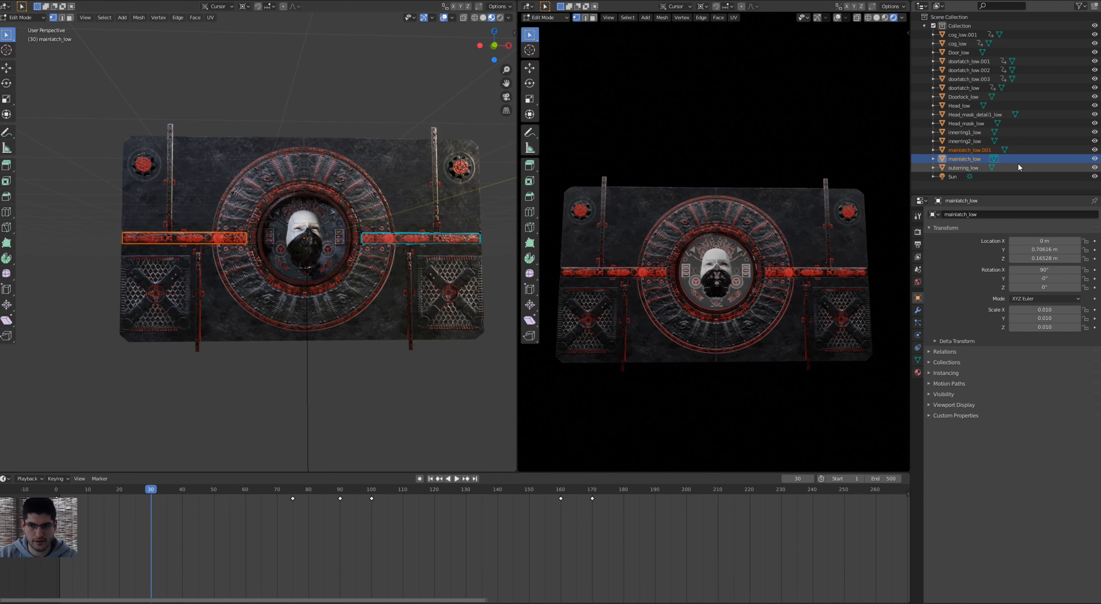
pyautogui.click(967, 157)
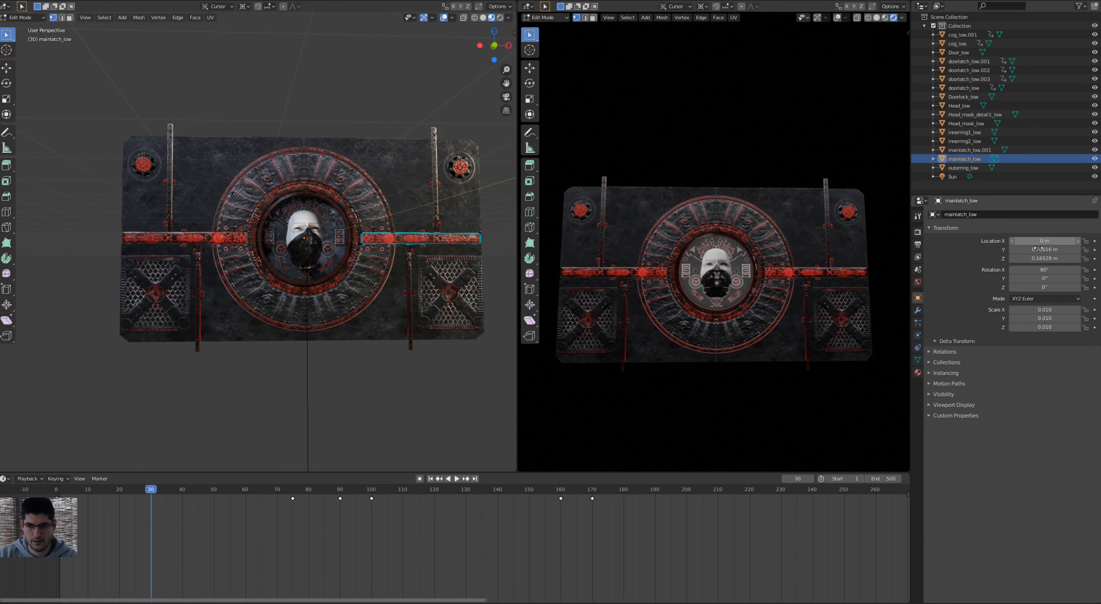
# Keyframe the location, rotation and scale of the right main latch half, mainlatch_low, at frame 29.
pyautogui.press('space')
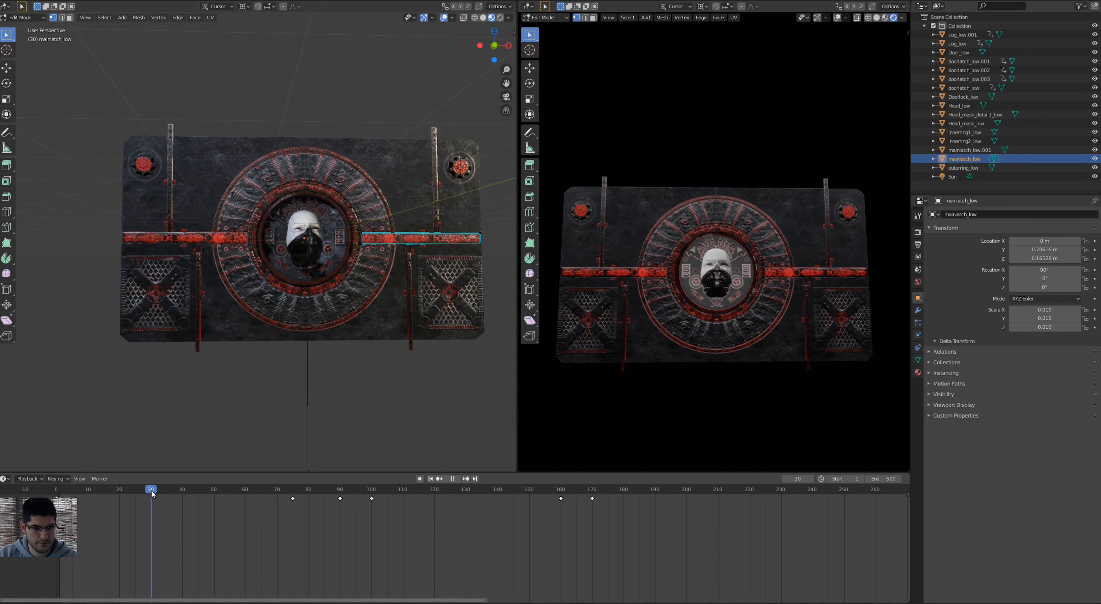
pyautogui.click(148, 489)
pyautogui.press('space')
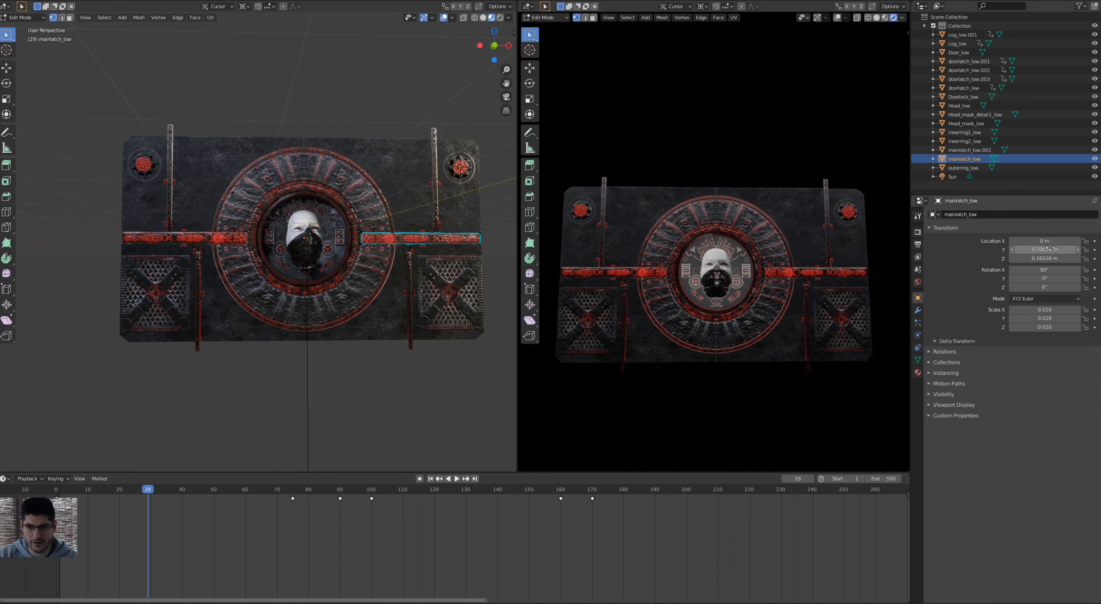
pyautogui.press('i')
pyautogui.press('i')
pyautogui.press('i')
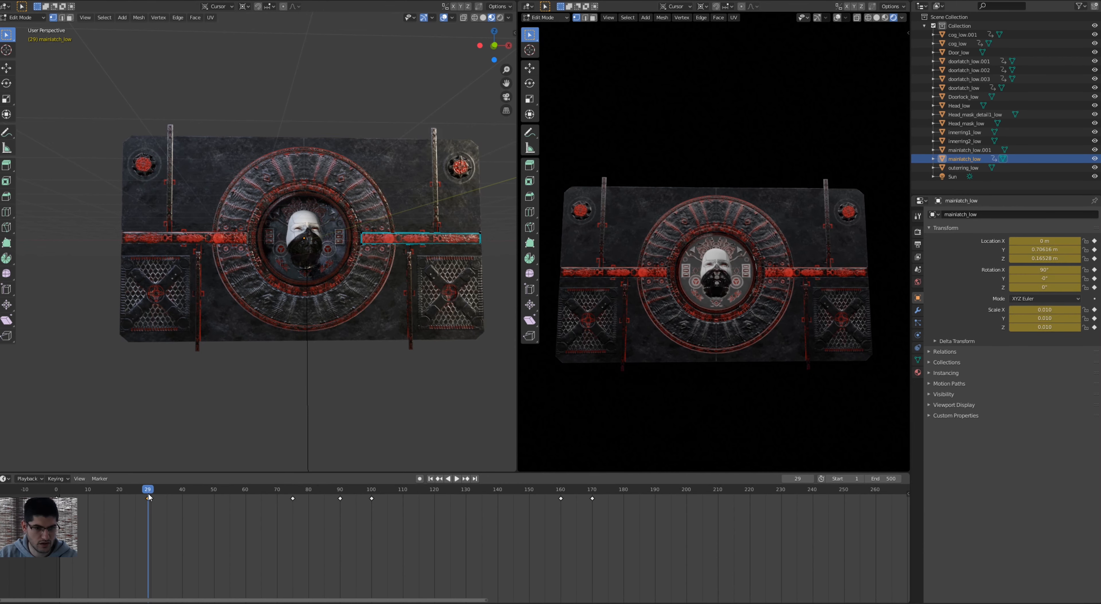
# Move the mainlatch_low keyframe to frame 30 and try Z location 0.13528 m at frame 160.
pyautogui.press('space')
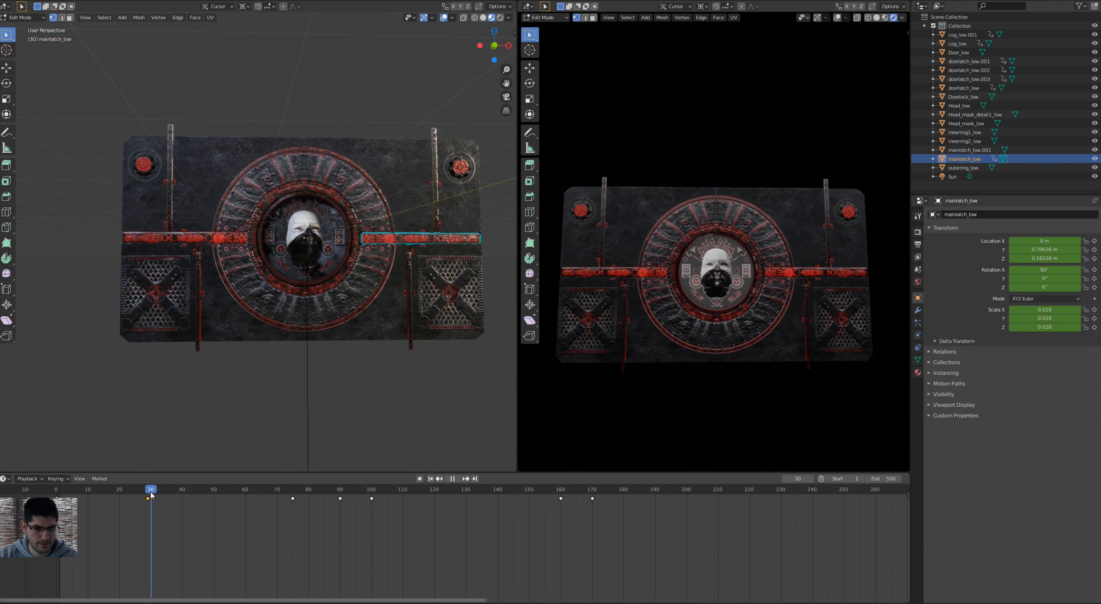
pyautogui.press('space')
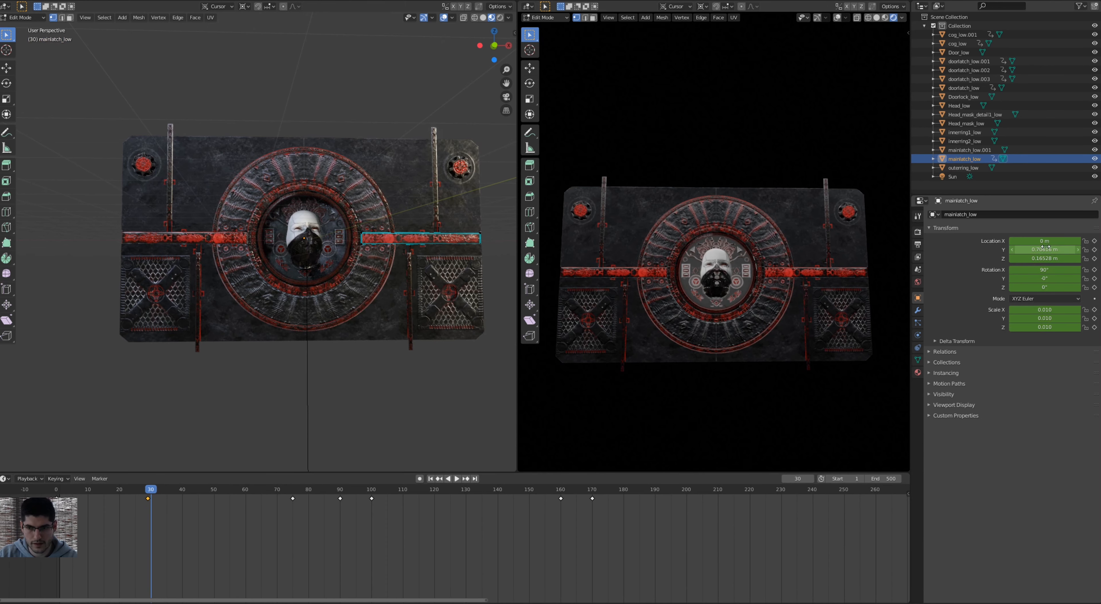
pyautogui.moveTo(147, 490)
pyautogui.mouseDown()
pyautogui.moveTo(289, 492)
pyautogui.moveTo(138, 502)
pyautogui.mouseUp()
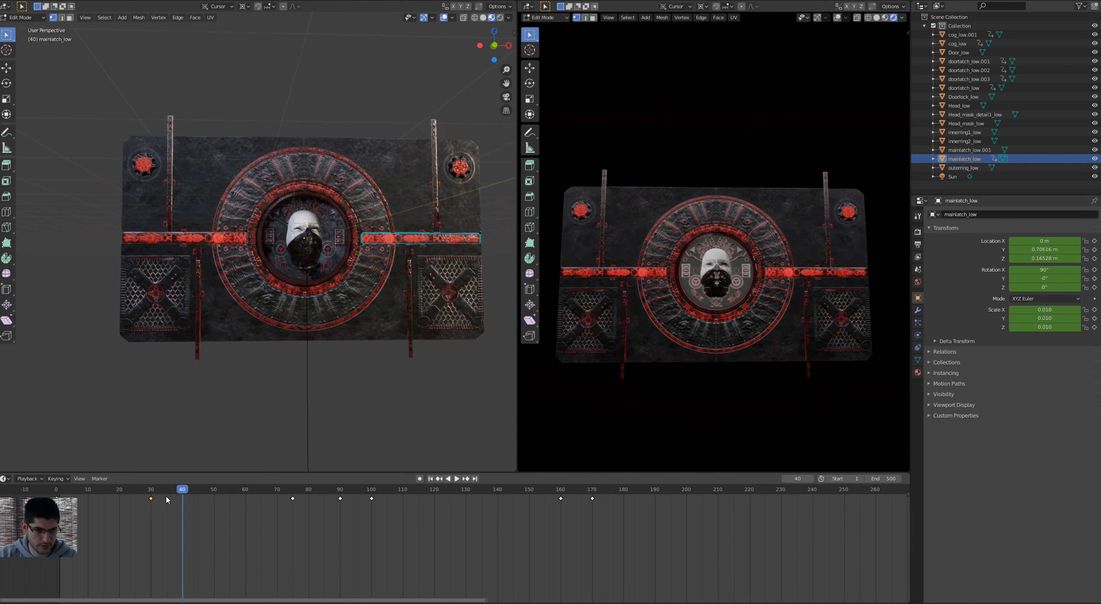
pyautogui.moveTo(187, 492); pyautogui.dragTo(293, 498)
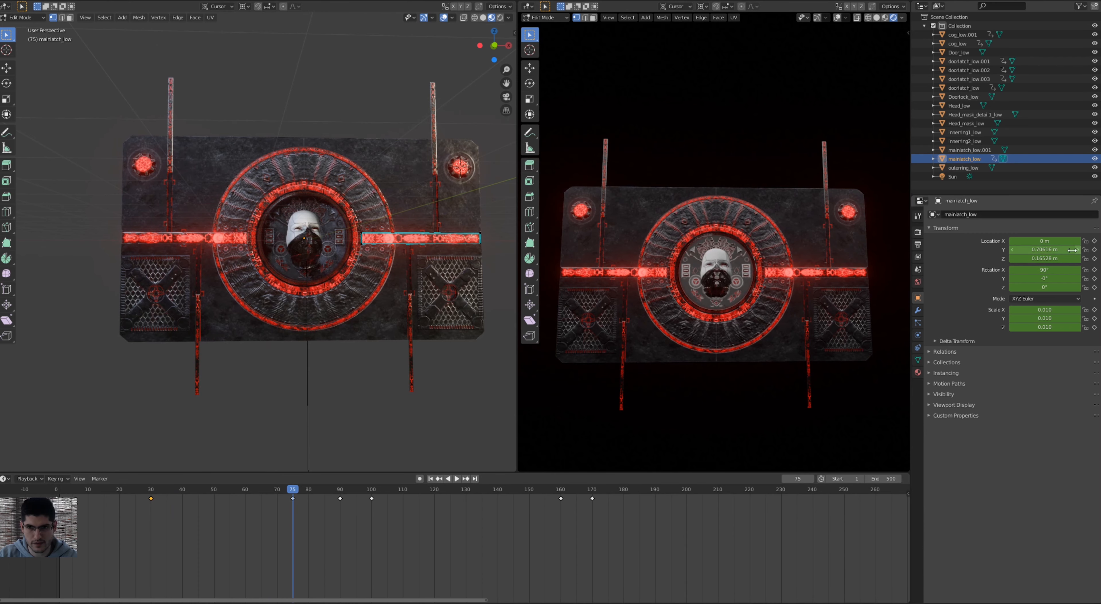
pyautogui.moveTo(575, 498); pyautogui.dragTo(561, 508)
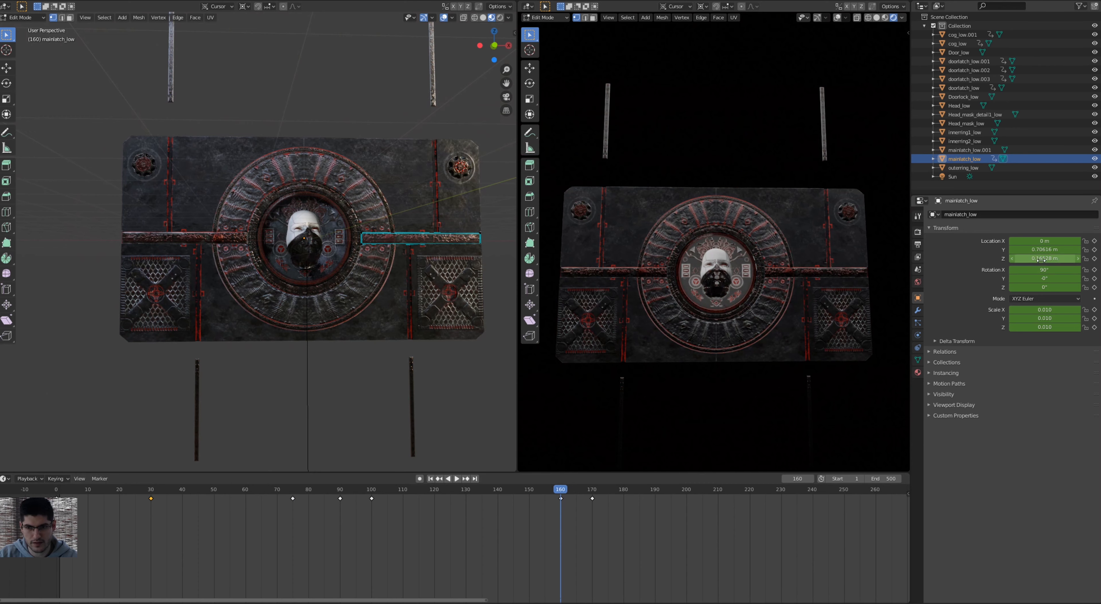
pyautogui.moveTo(1041, 258)
pyautogui.mouseDown()
pyautogui.moveTo(1013, 258)
pyautogui.moveTo(1050, 261)
pyautogui.mouseUp()
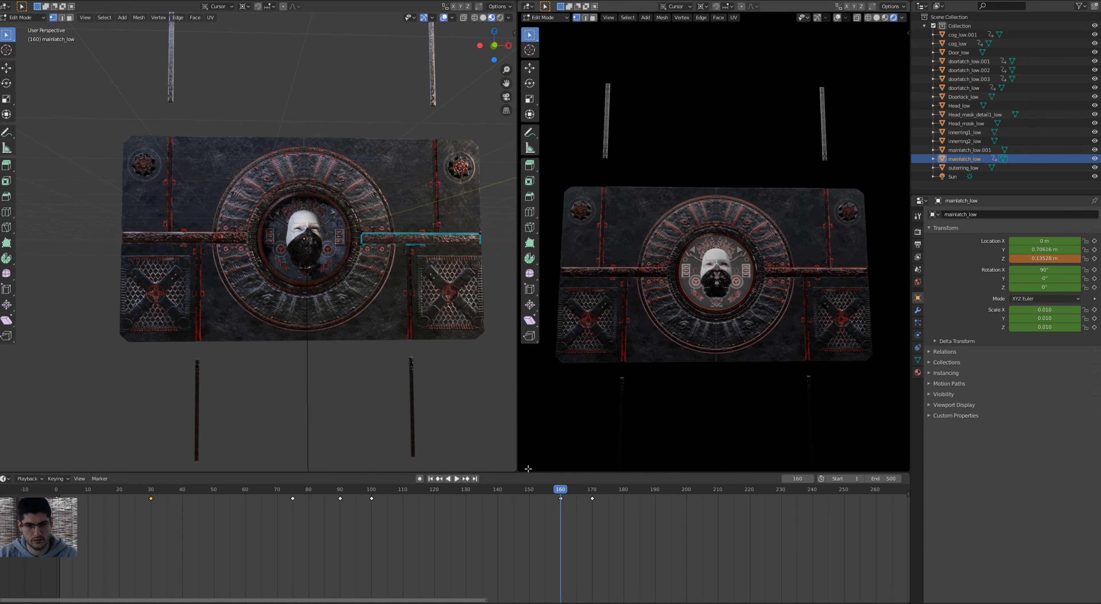
pyautogui.moveTo(371, 408); pyautogui.dragTo(391, 410, button='middle')
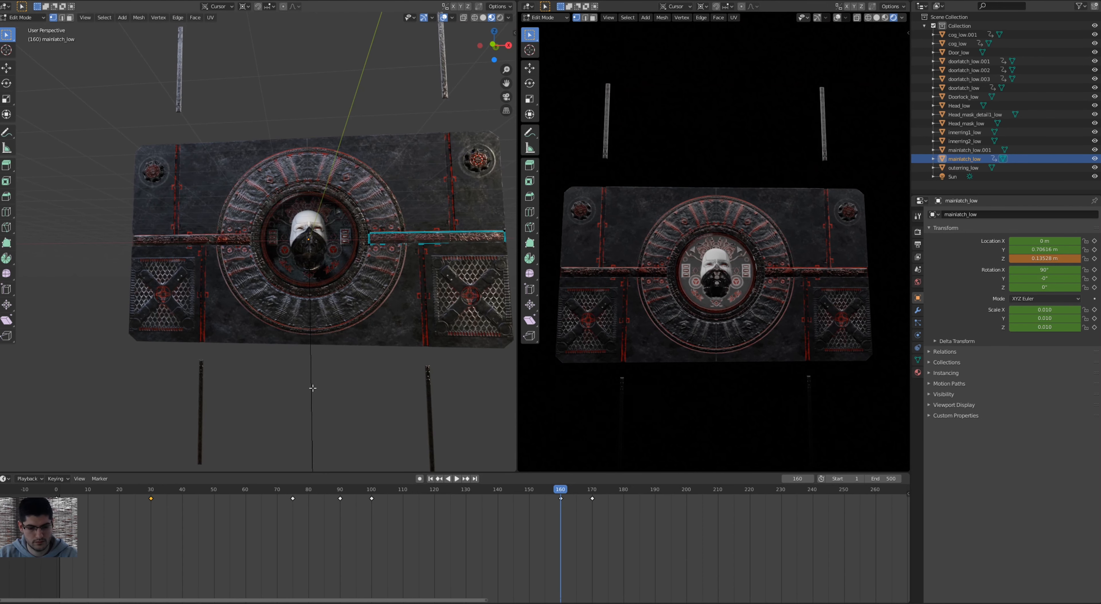
pyautogui.moveTo(313, 388); pyautogui.dragTo(325, 398, button='middle')
pyautogui.moveTo(425, 263); pyautogui.dragTo(476, 240, button='middle')
pyautogui.scroll(3, 411, 257)
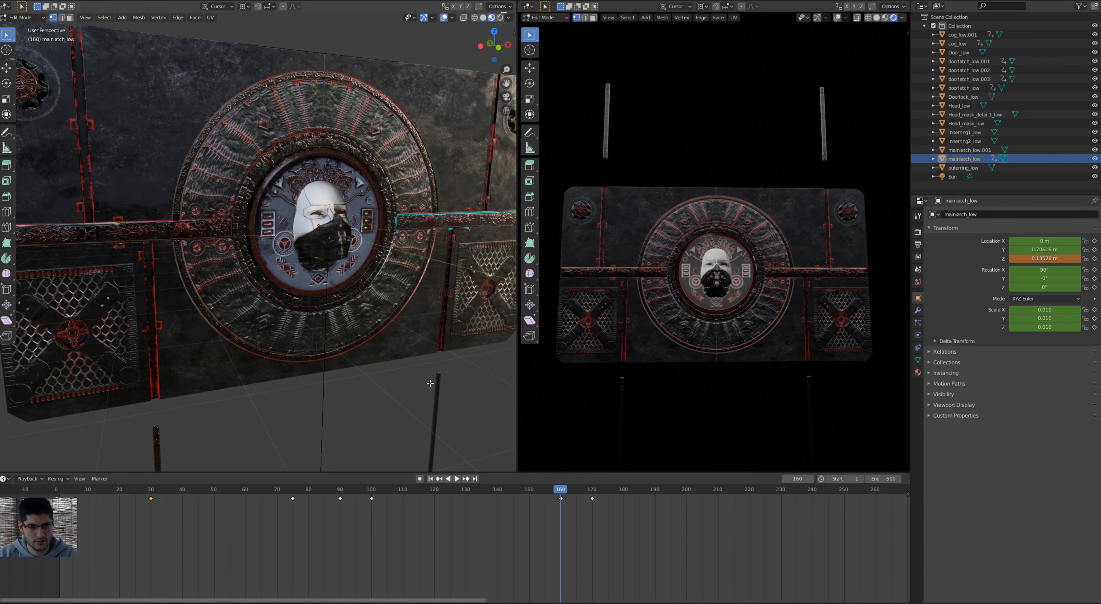
# Try Z location 1.7253 m for mainlatch_low in Object Mode at frame 160, and undo back to frame 29.
pyautogui.press('Tab')
pyautogui.scroll(-2, 391, 298)
pyautogui.moveTo(391, 298); pyautogui.dragTo(397, 287, button='middle')
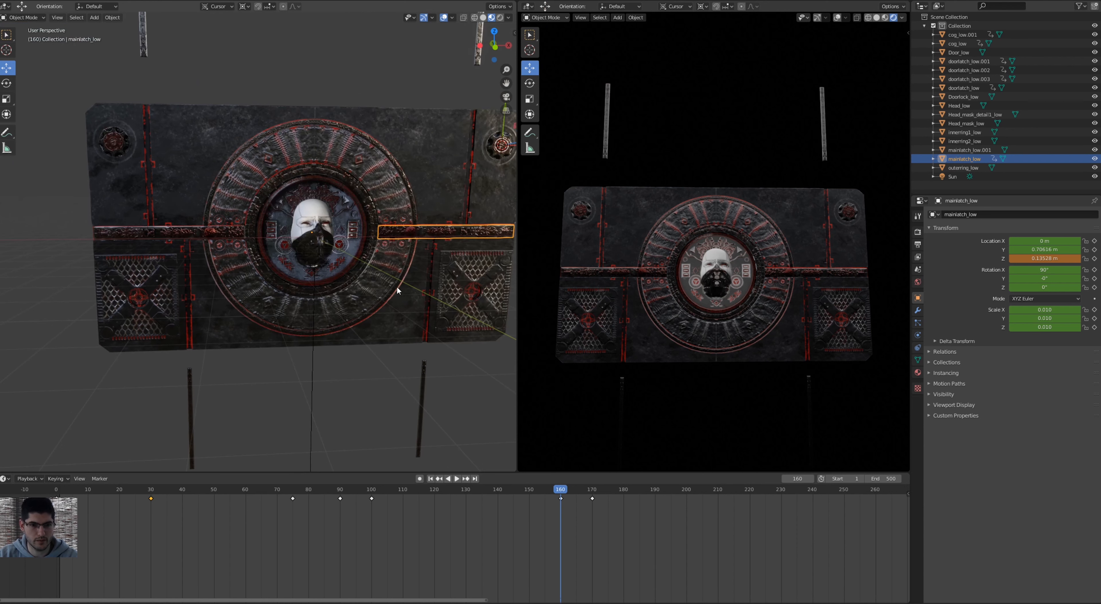
pyautogui.hotkey('ctrl', 'z')
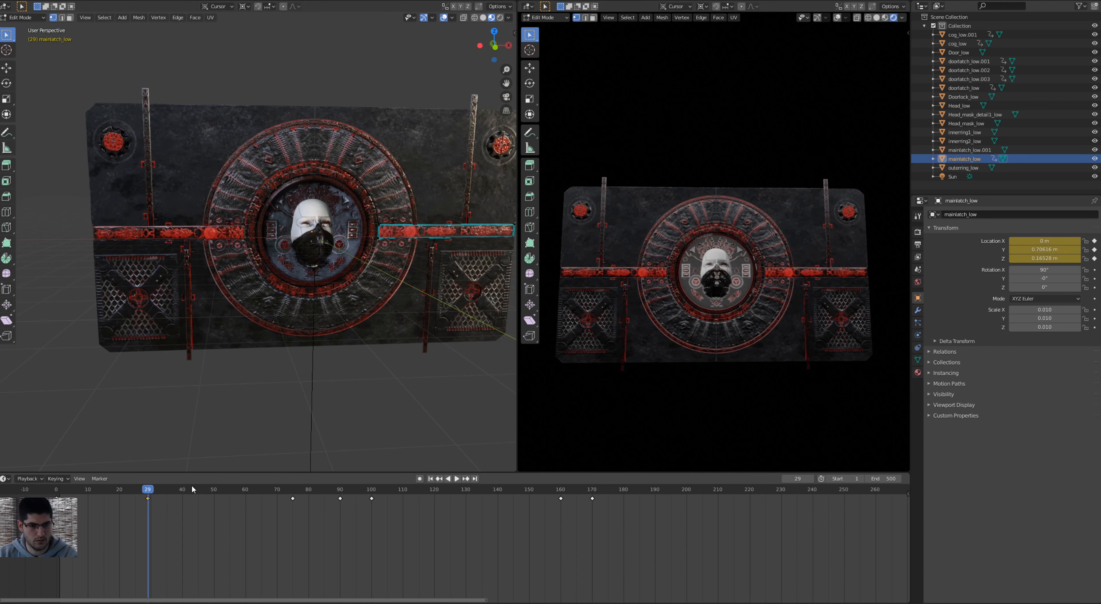
pyautogui.hotkey('ctrl', 'shift', 'z')
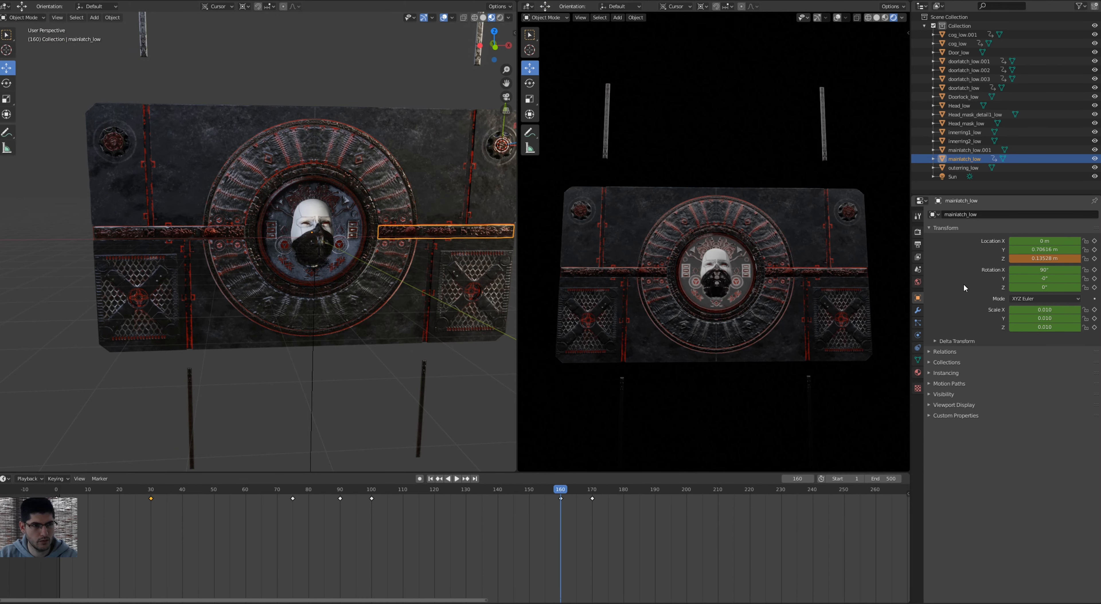
pyautogui.moveTo(1032, 259); pyautogui.dragTo(1048, 259)
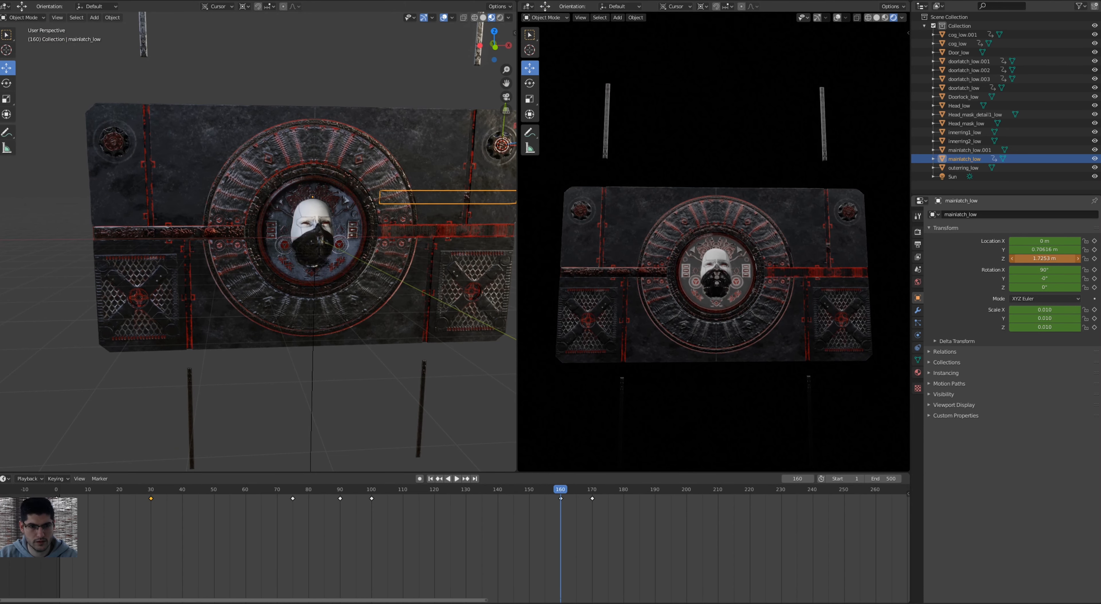
pyautogui.hotkey('ctrl', 'z')
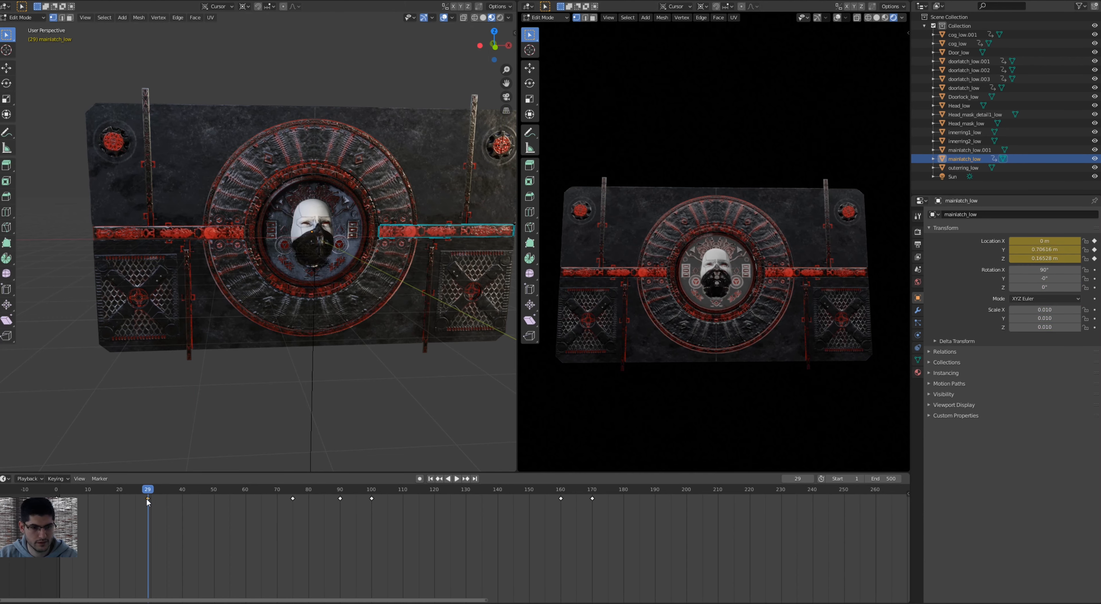
# Try shifting the mainlatch_low keyframe to frame 160 with Z location -0.9147 m, and undo both changes.
pyautogui.moveTo(147, 497); pyautogui.dragTo(565, 506)
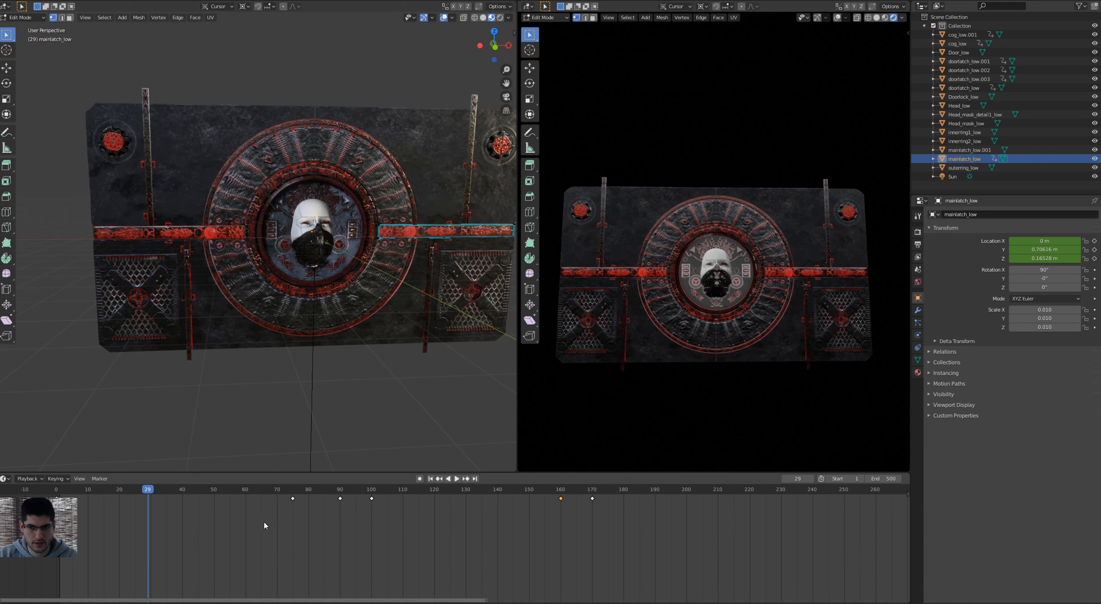
pyautogui.moveTo(153, 493); pyautogui.dragTo(560, 500)
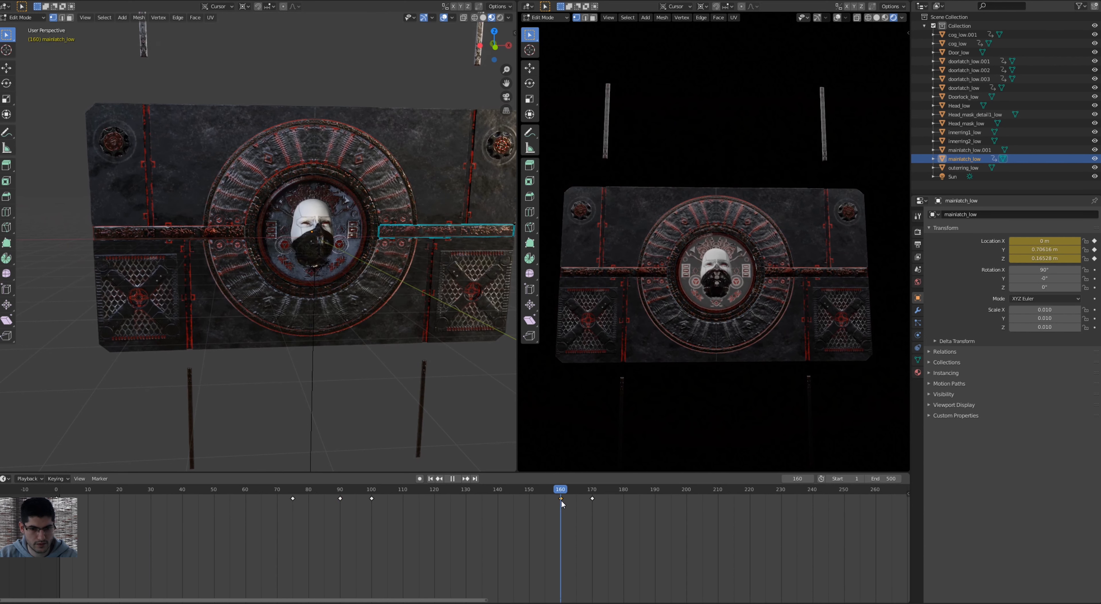
pyautogui.moveTo(1045, 258); pyautogui.dragTo(987, 258)
pyautogui.moveTo(442, 242); pyautogui.dragTo(421, 246, button='middle')
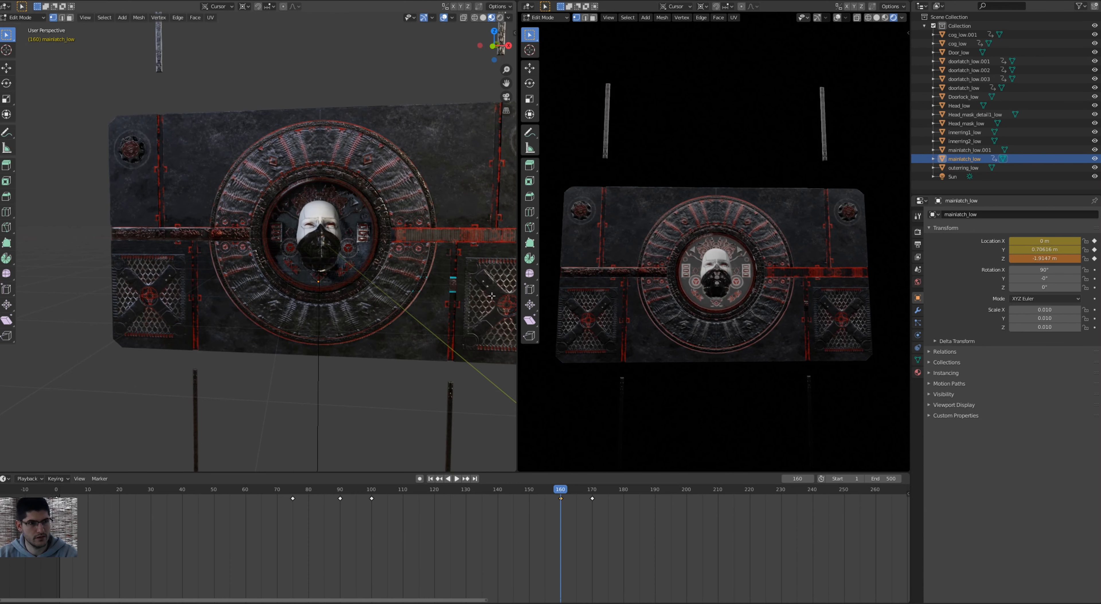
pyautogui.press('Tab')
pyautogui.hotkey('ctrl', 'z')
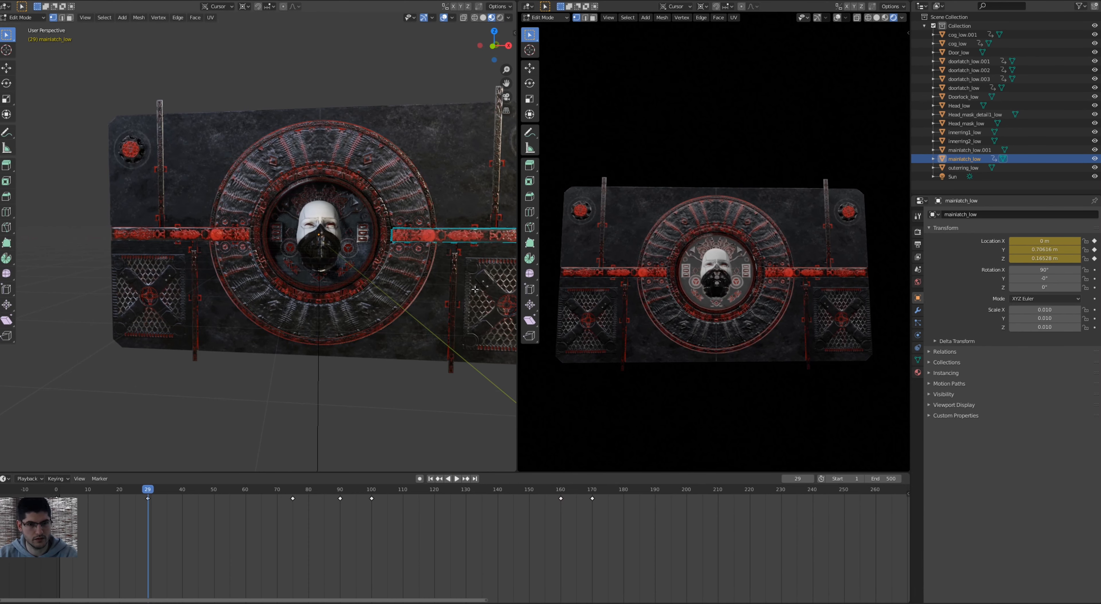
# Return to Object Mode, go to frame 160, and test moving mainlatch_low along Z before undoing that move.
pyautogui.moveTo(429, 266); pyautogui.dragTo(464, 263, button='middle')
pyautogui.press('Tab')
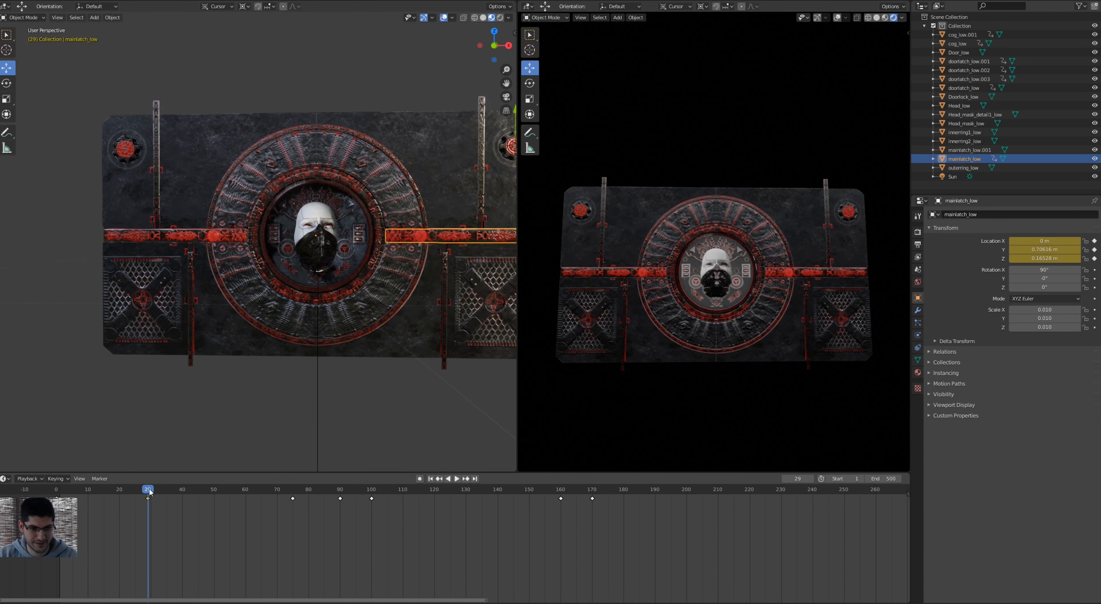
pyautogui.moveTo(147, 492); pyautogui.dragTo(560, 492)
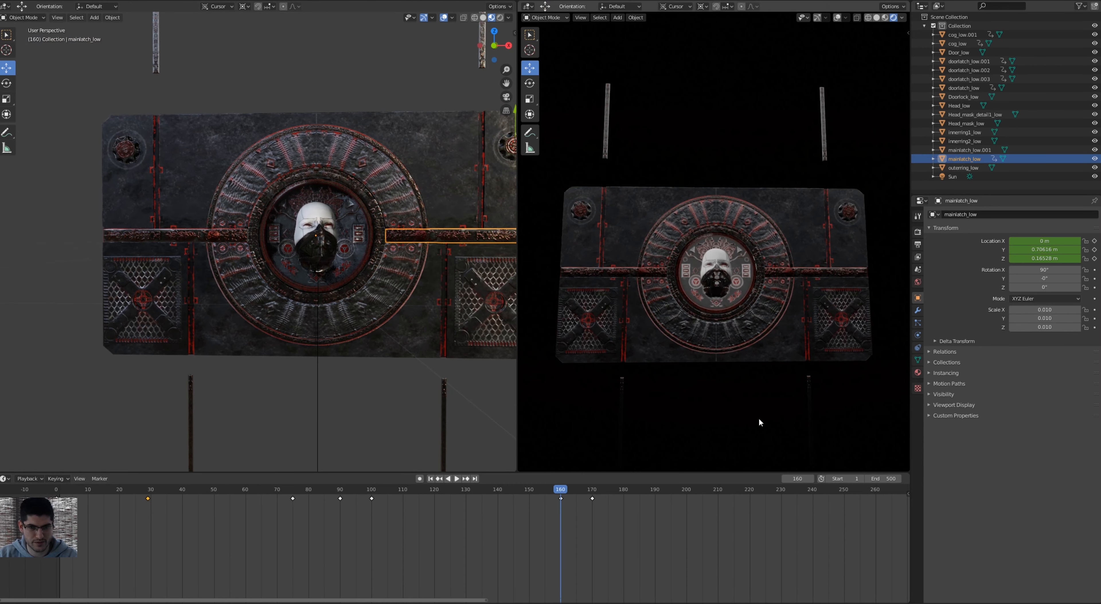
pyautogui.moveTo(1045, 258)
pyautogui.mouseDown()
pyautogui.moveTo(1013, 258)
pyautogui.moveTo(1063, 258)
pyautogui.mouseUp()
pyautogui.hotkey('ctrl', 'z')
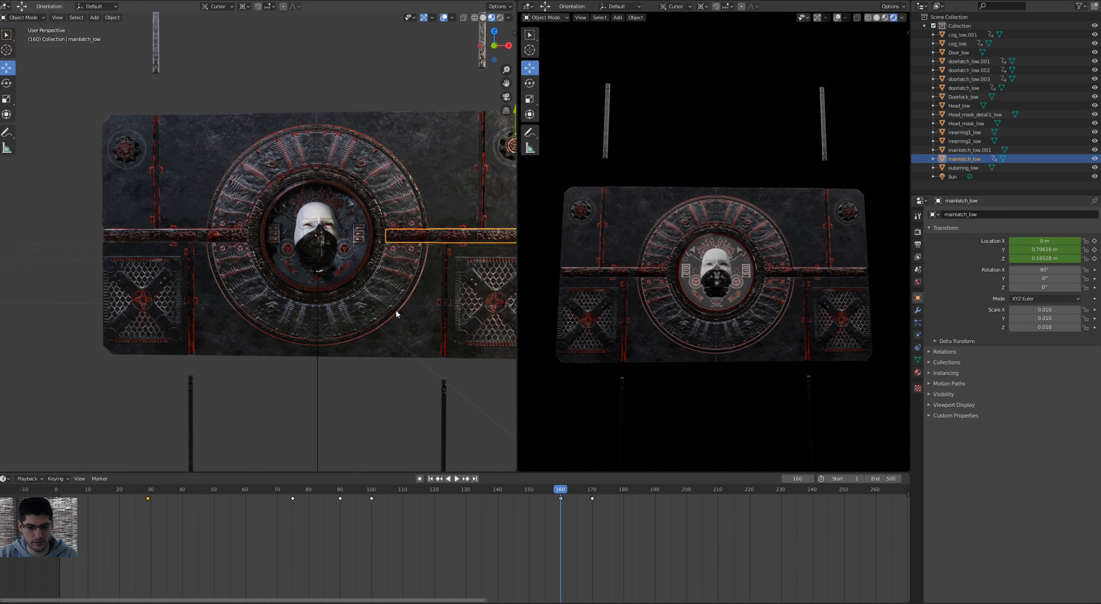
# Slide mainlatch_low sideways out of the door to X location 7.51 m at frame 160 and keyframe its location.
pyautogui.keyDown('shift'); pyautogui.moveTo(403, 311); pyautogui.dragTo(301, 329, button='middle'); pyautogui.keyUp('shift')
pyautogui.moveTo(1044, 250)
pyautogui.mouseDown()
pyautogui.moveTo(1031, 250)
pyautogui.moveTo(1065, 242)
pyautogui.mouseUp()
pyautogui.hotkey('ctrl', 'z')
pyautogui.press('i')
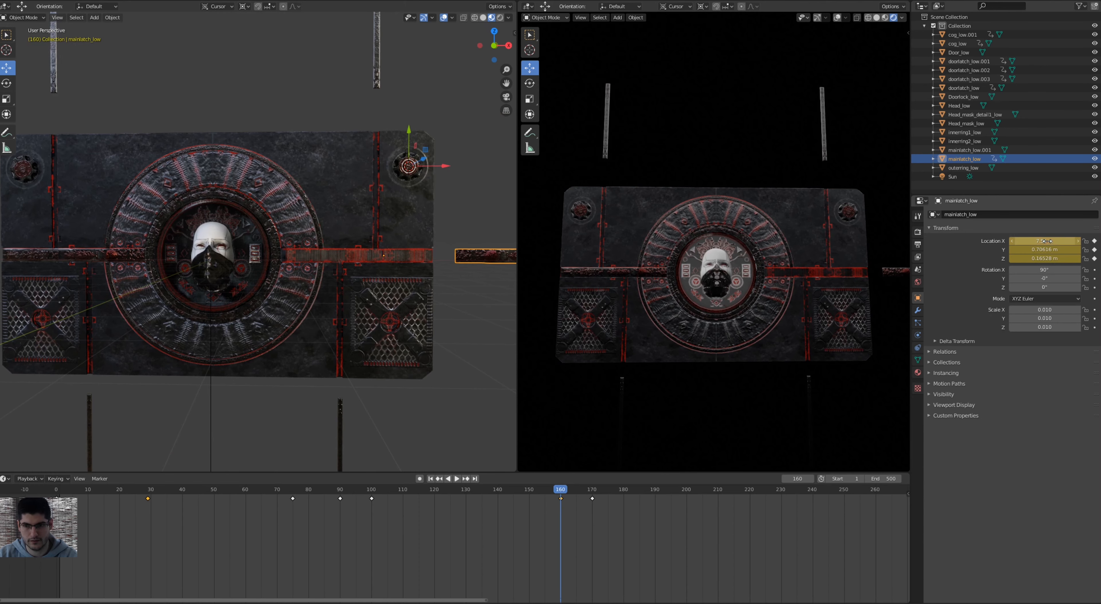
pyautogui.moveTo(324, 309); pyautogui.dragTo(280, 294, button='middle')
pyautogui.scroll(-3, 269, 290)
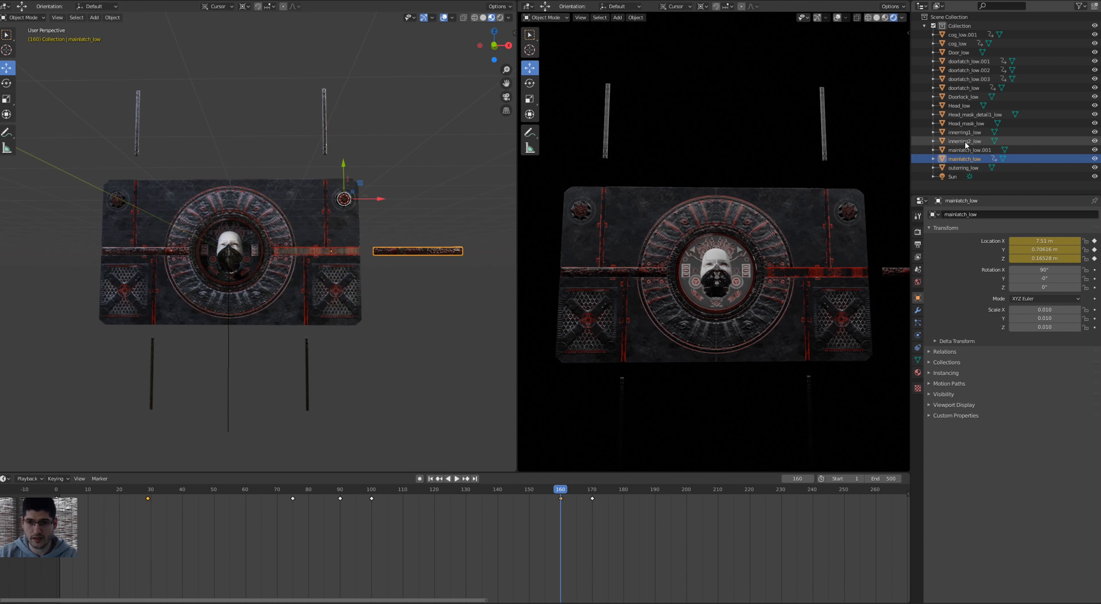
# Try Z location -3.0253 m for mainlatch_low.001 at frame 160, and undo the move.
pyautogui.click(971, 147)
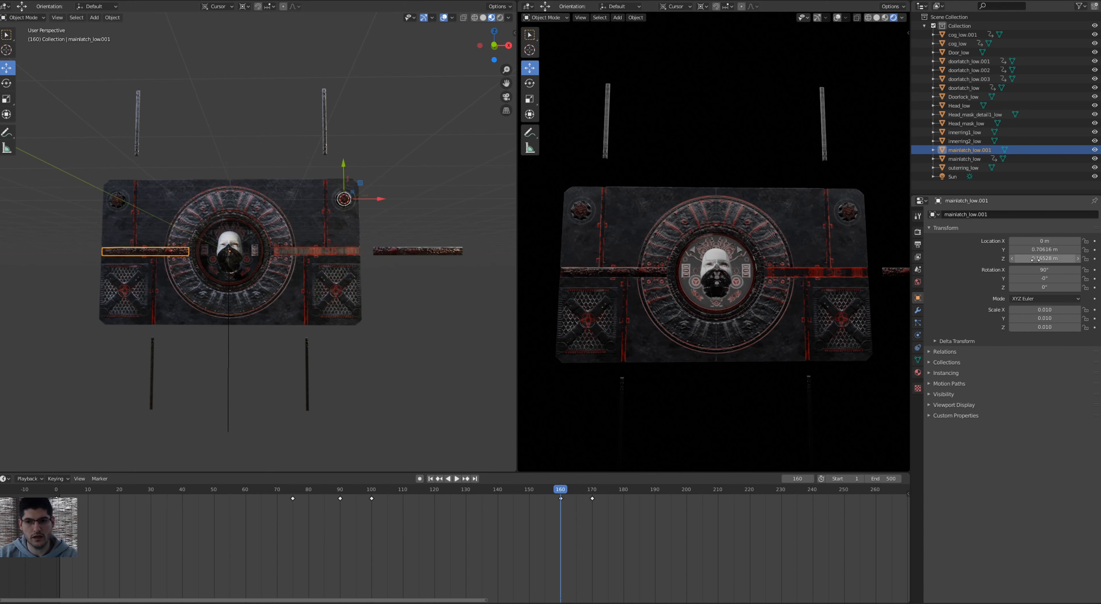
pyautogui.press('Return')
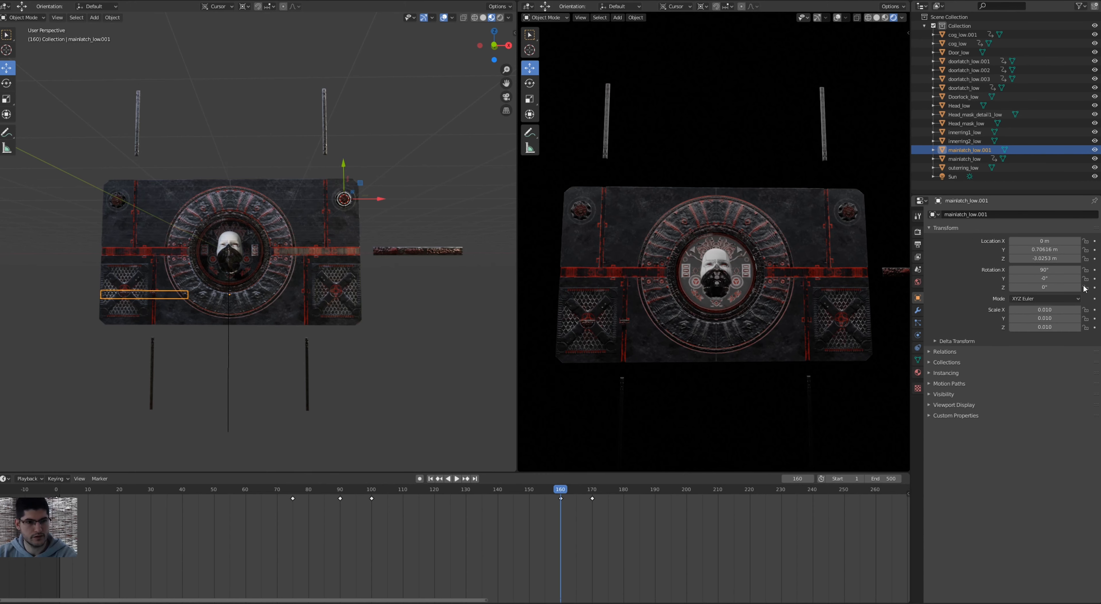
pyautogui.hotkey('ctrl', 'z')
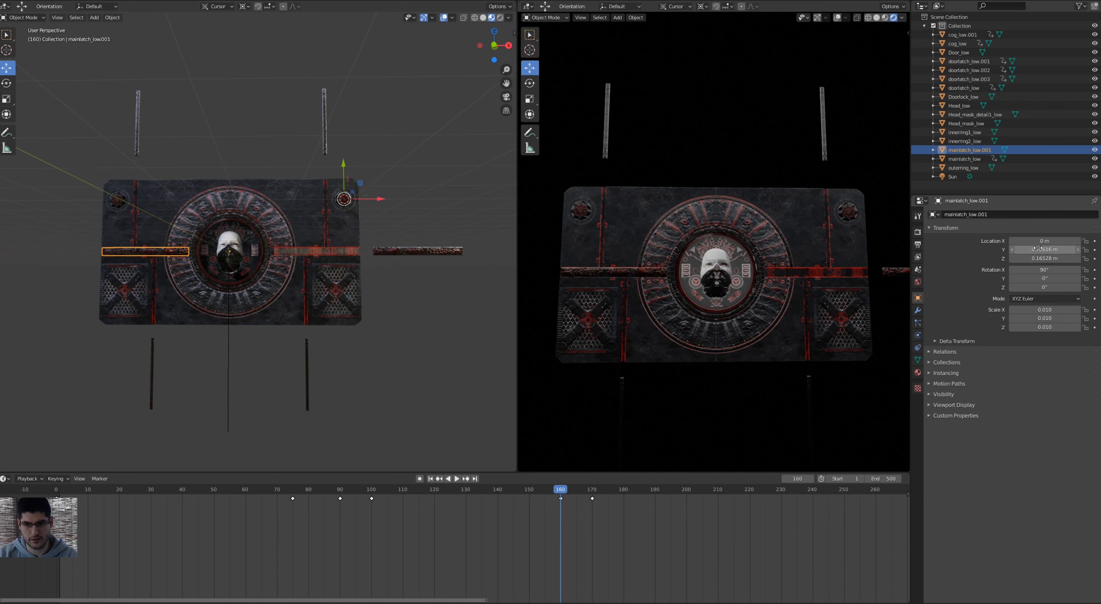
# Try keyframing mainlatch_low.001 at X location -7.86 m on frame 160, play the animation, and undo the move and keyframe.
pyautogui.moveTo(1067, 250); pyautogui.dragTo(744, 242)
pyautogui.hotkey('ctrl', 'z')
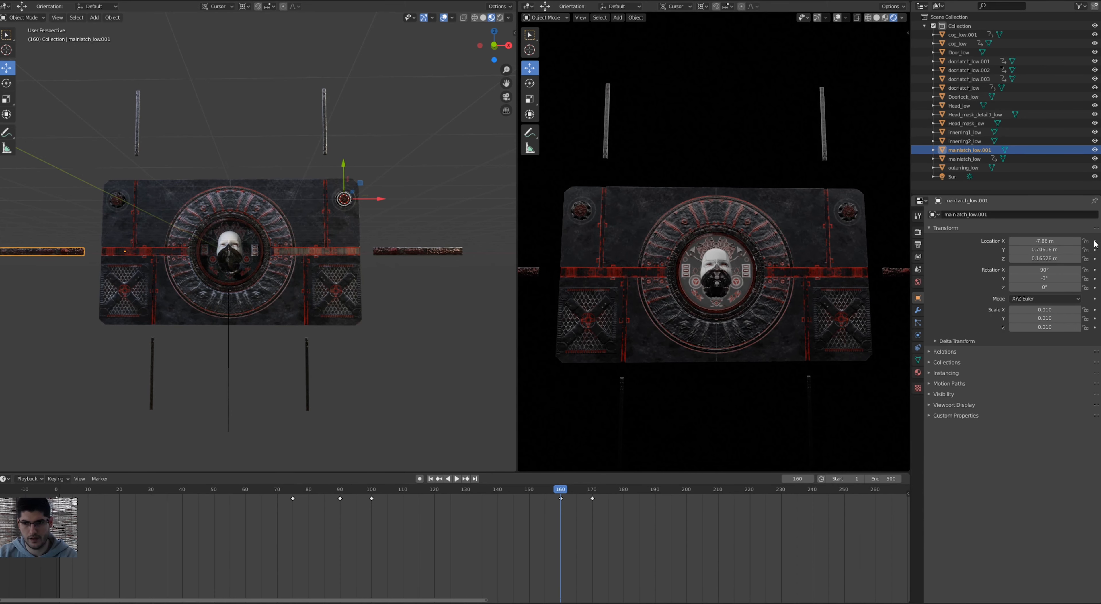
pyautogui.click(1095, 242)
pyautogui.press('space')
pyautogui.moveTo(245, 506); pyautogui.dragTo(57, 509)
pyautogui.press('space')
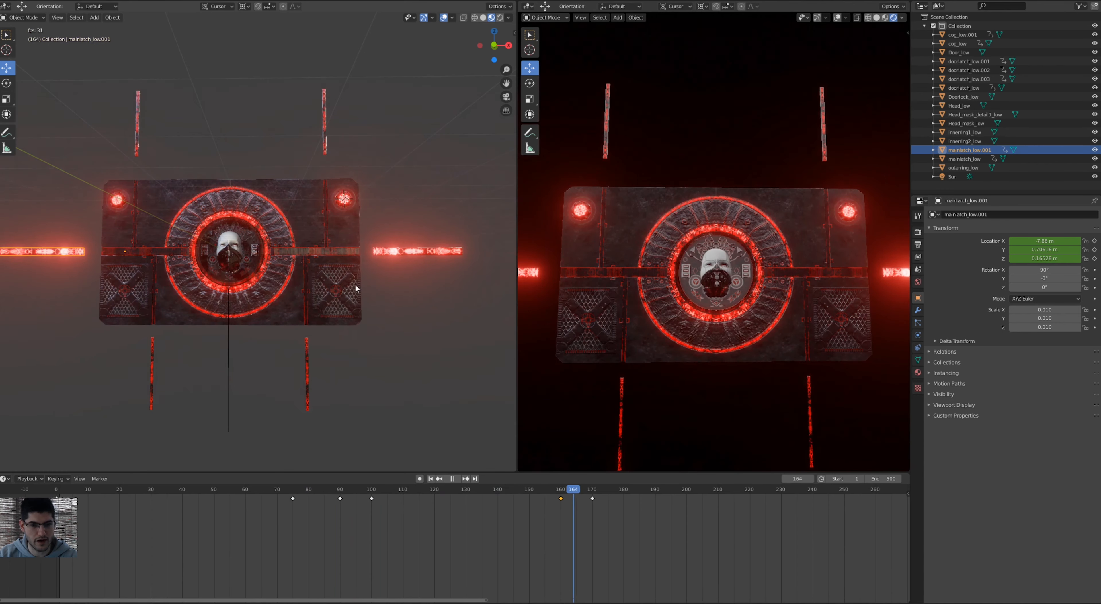
pyautogui.press('space')
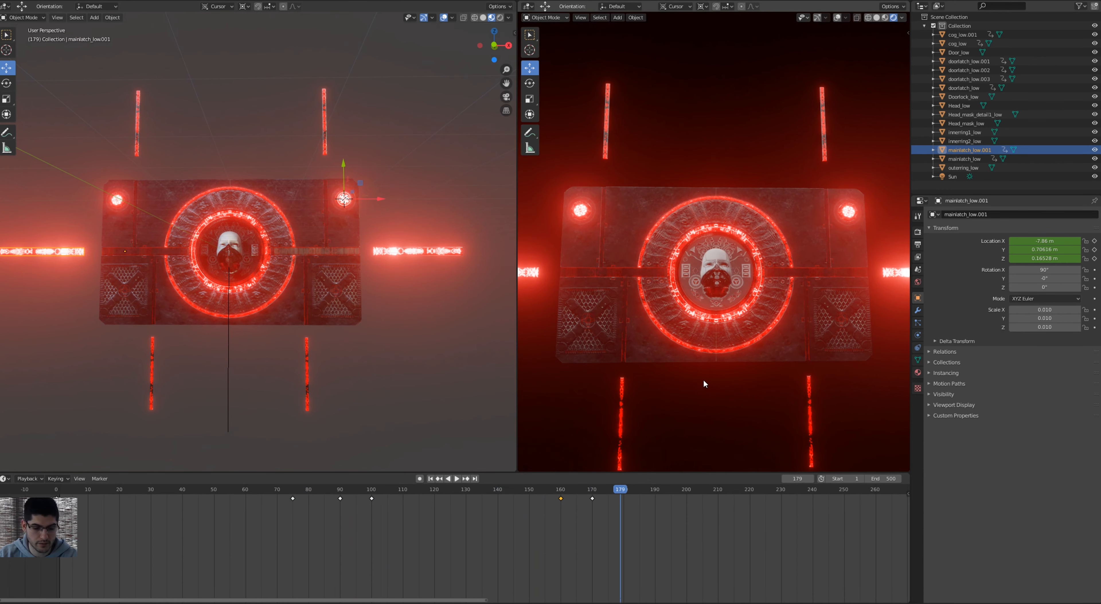
pyautogui.press('Down')
pyautogui.press('Down')
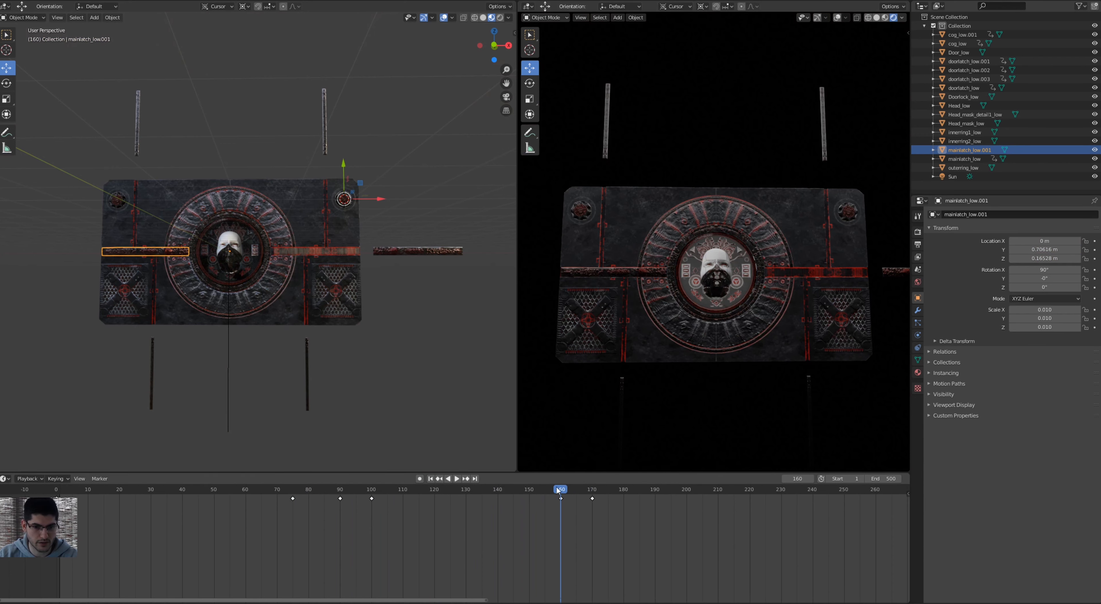
# Keyframe the location, rotation and scale of mainlatch_low.001 in its closed position at frame 30.
pyautogui.moveTo(562, 492); pyautogui.dragTo(150, 551)
pyautogui.press('space')
pyautogui.press('space')
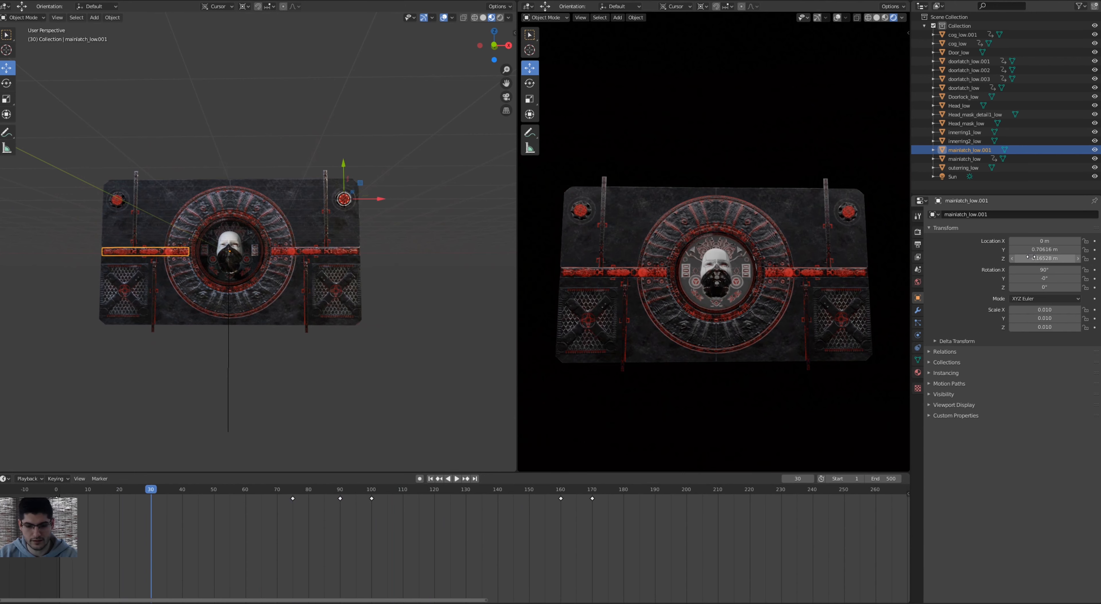
pyautogui.press('i')
pyautogui.press('i')
pyautogui.press('i')
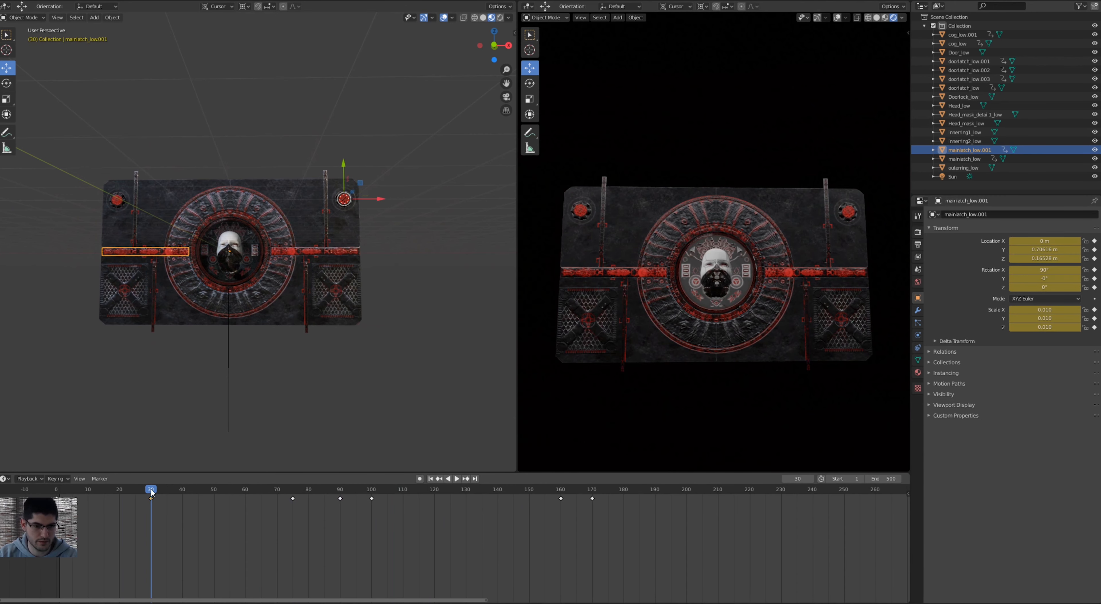
# Slide mainlatch_low.001 out of the door to X location -7.51 m at frame 160, mirroring mainlatch_low, and keyframe its location.
pyautogui.click(539, 500)
pyautogui.press('space')
pyautogui.click(560, 505)
pyautogui.press('space')
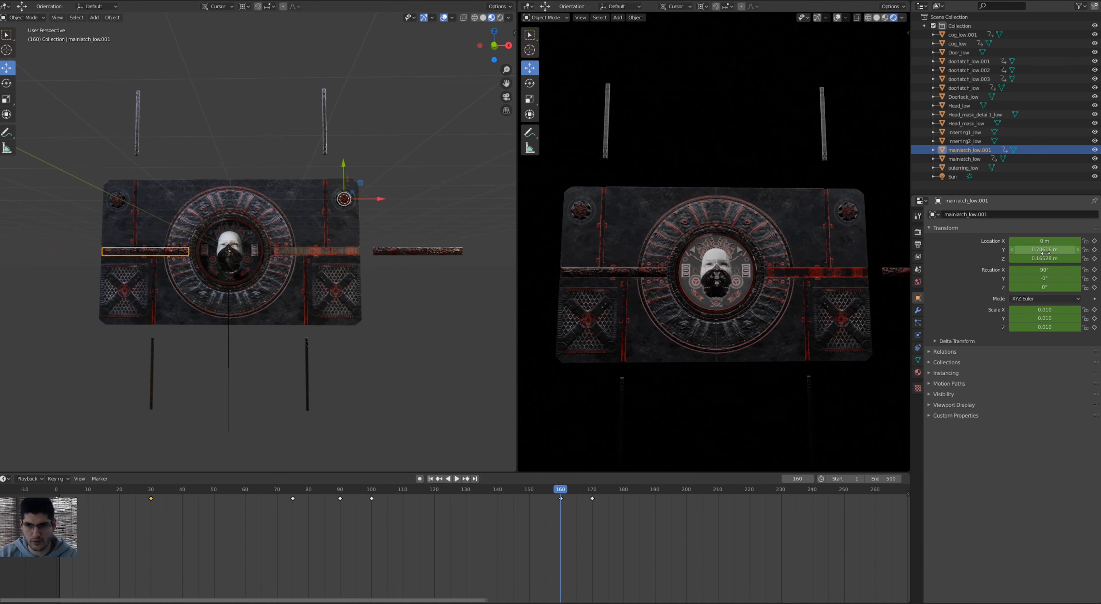
pyautogui.moveTo(1050, 241); pyautogui.dragTo(1017, 241)
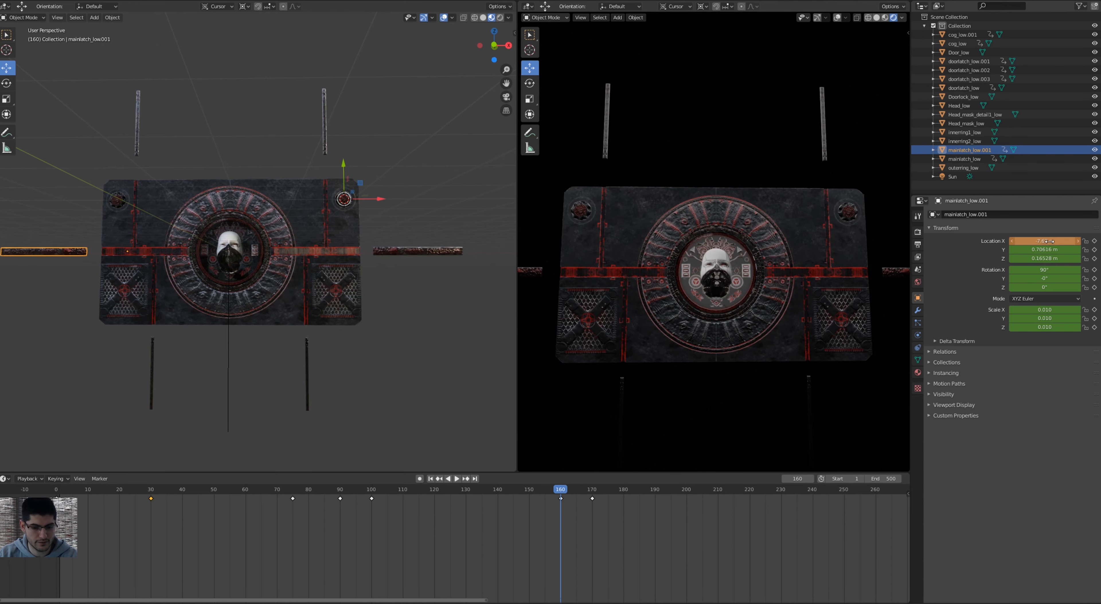
pyautogui.press('i')
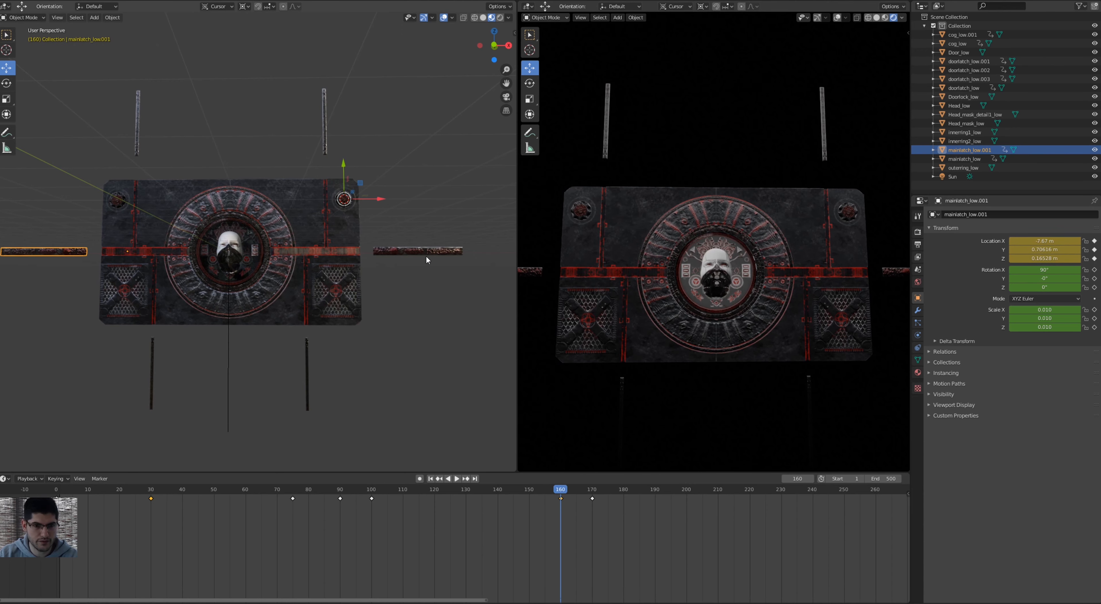
pyautogui.click(965, 158)
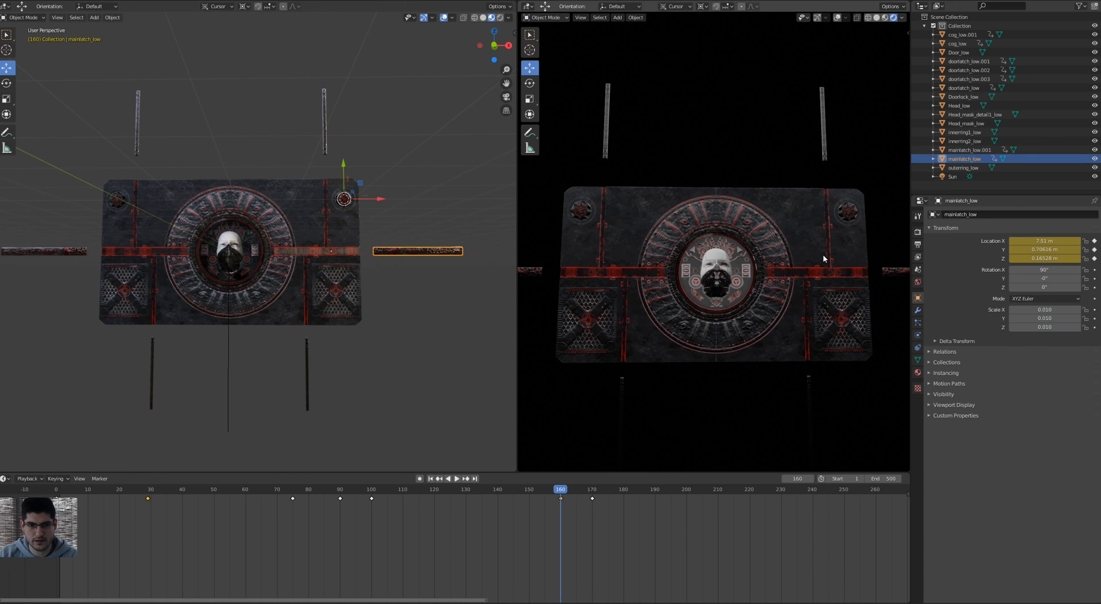
pyautogui.click(969, 150)
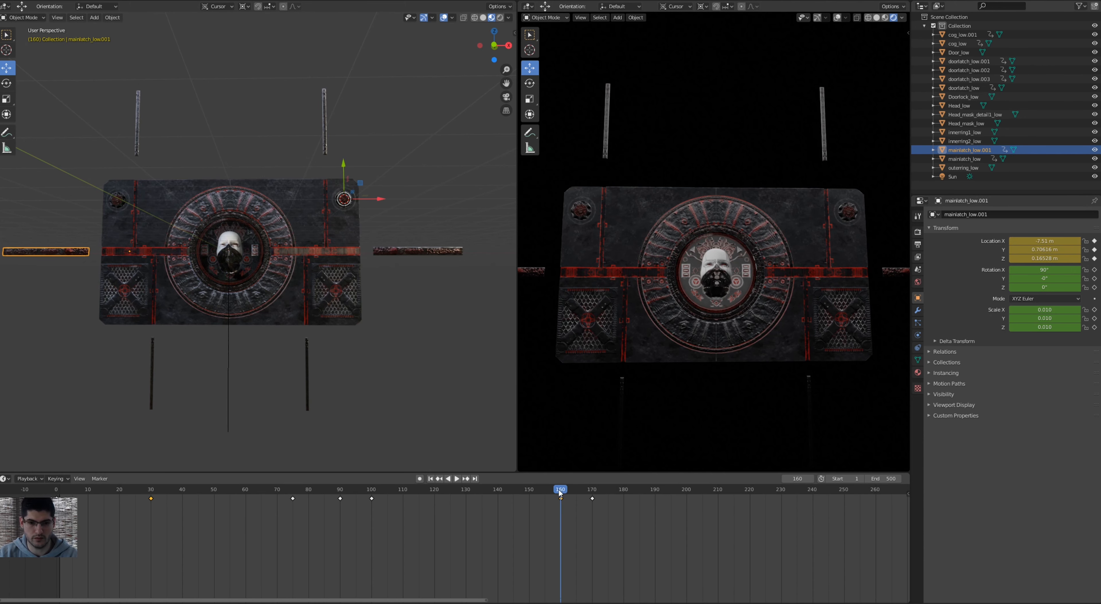
# Play the animation from the start to frame 170, examine how the latches slide out, and return to frame 50.
pyautogui.moveTo(560, 490); pyautogui.dragTo(57, 490)
pyautogui.press('space')
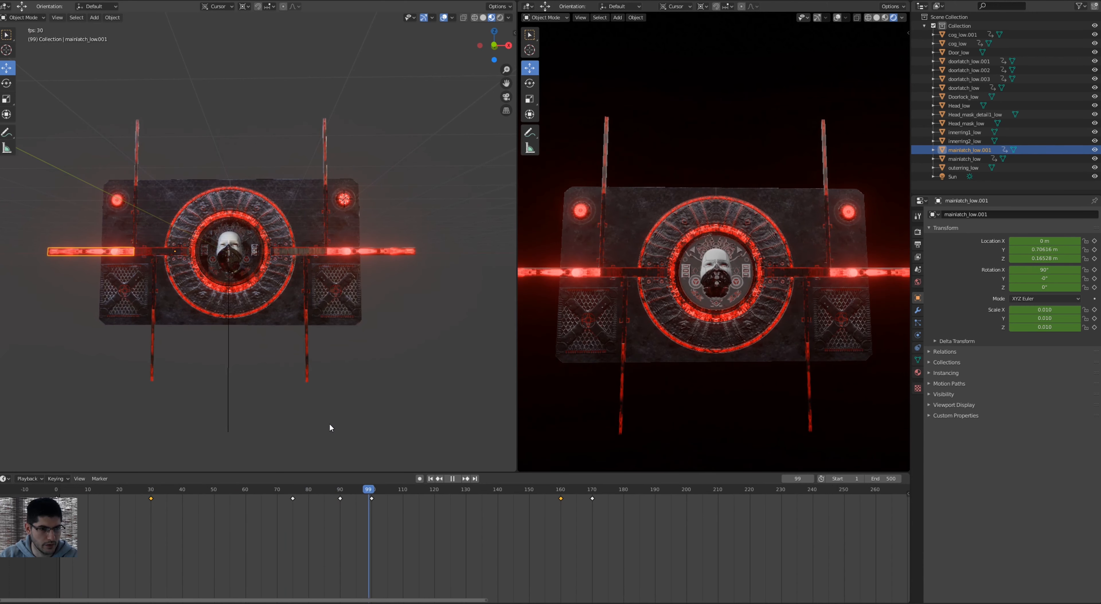
pyautogui.press('space')
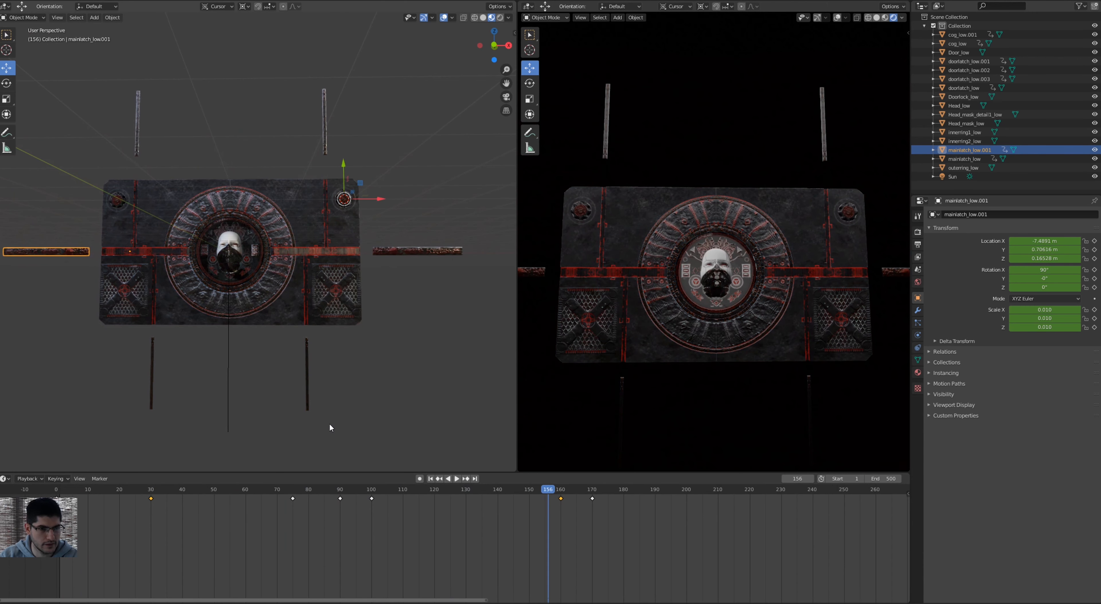
pyautogui.moveTo(264, 217); pyautogui.dragTo(277, 275, button='middle')
pyautogui.scroll(3, 224, 263)
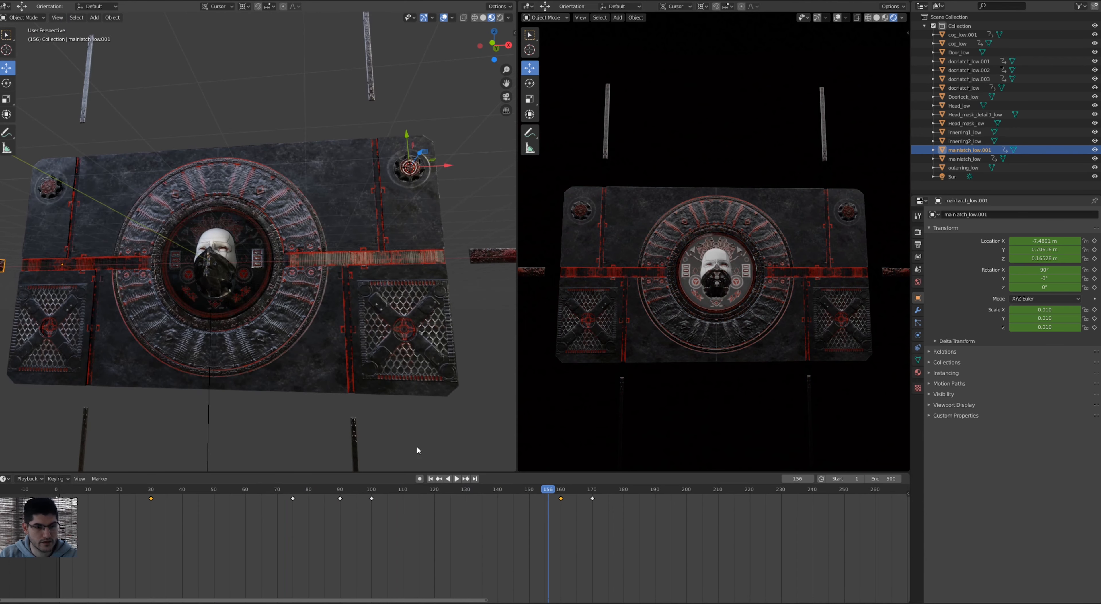
pyautogui.press('space')
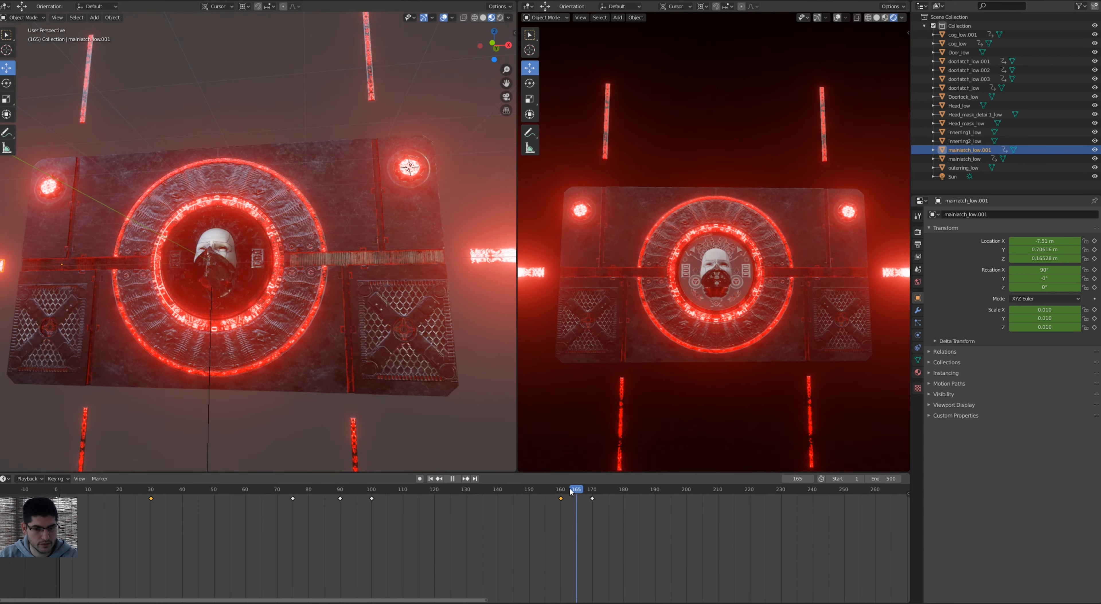
pyautogui.moveTo(571, 491); pyautogui.dragTo(592, 501)
pyautogui.press('space')
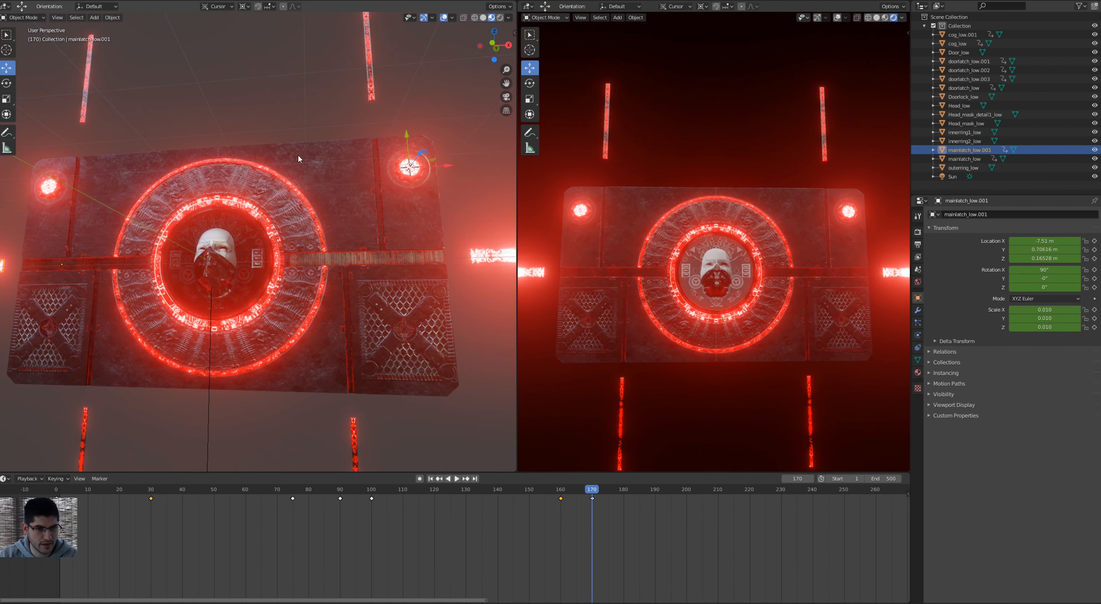
pyautogui.moveTo(591, 493); pyautogui.dragTo(213, 530)
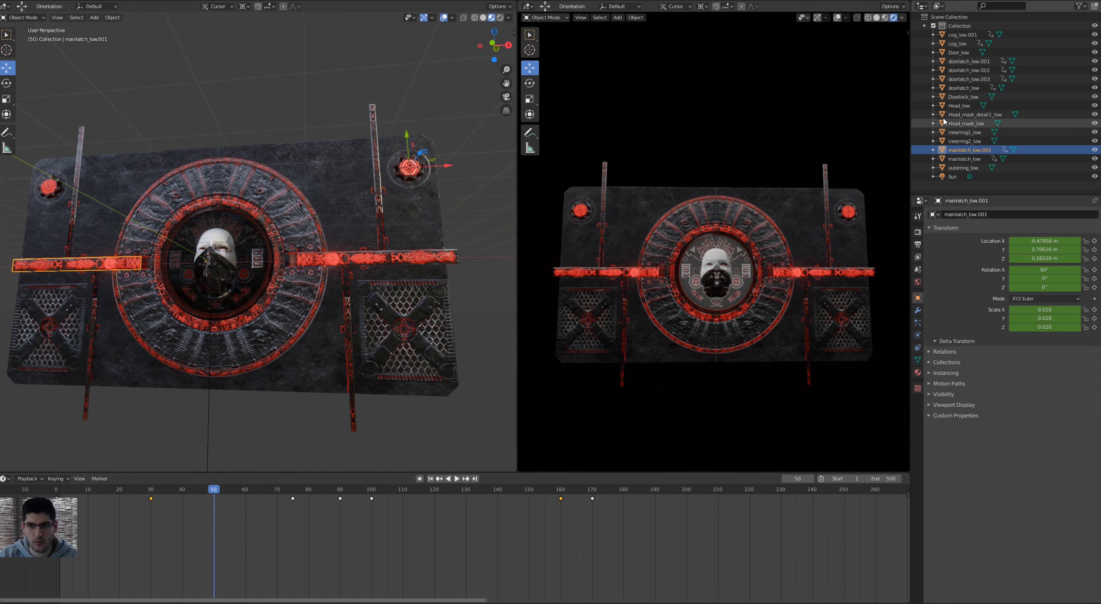
# Select Head_low, set the transform pivot point to 3D Cursor, and set the head's origin to the 3D cursor.
pyautogui.click(954, 105)
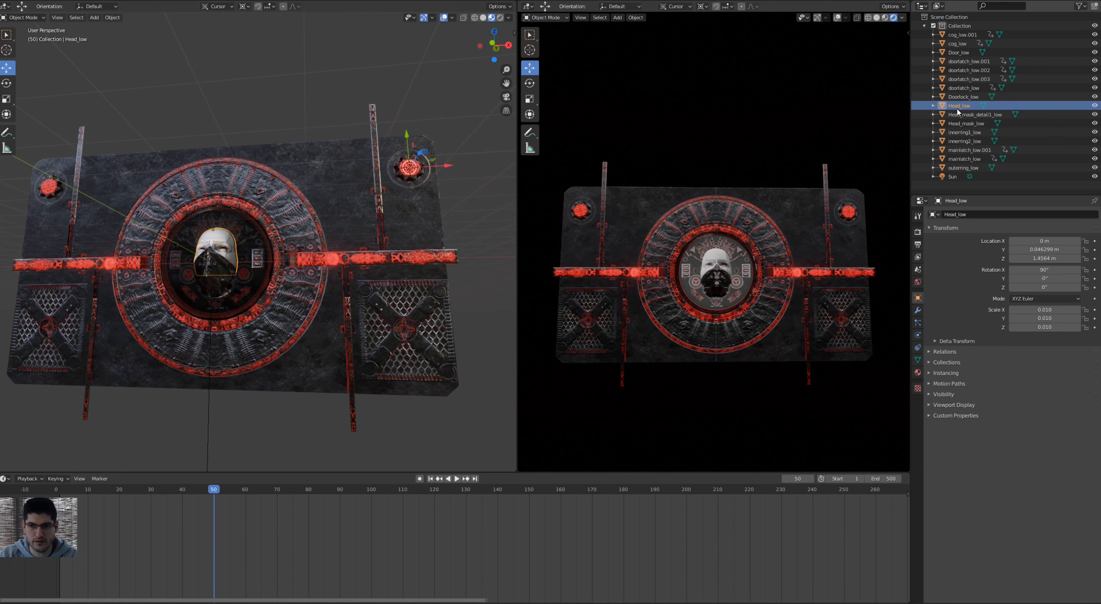
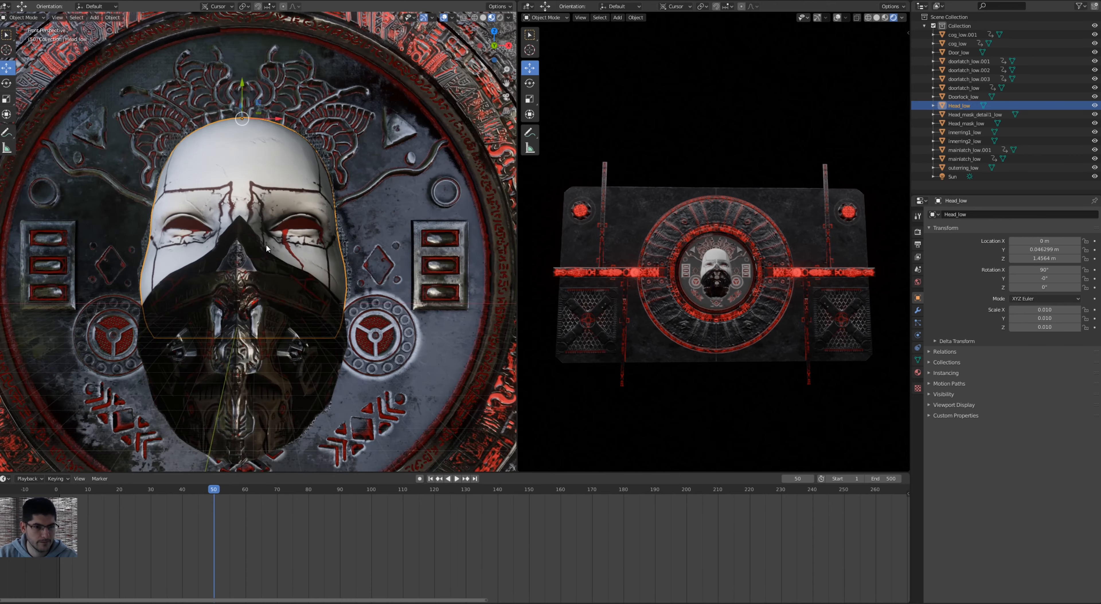
pyautogui.scroll(-1, 266, 235)
pyautogui.keyDown('shift'); pyautogui.moveTo(260, 236); pyautogui.dragTo(259, 273, button='middle'); pyautogui.keyUp('shift')
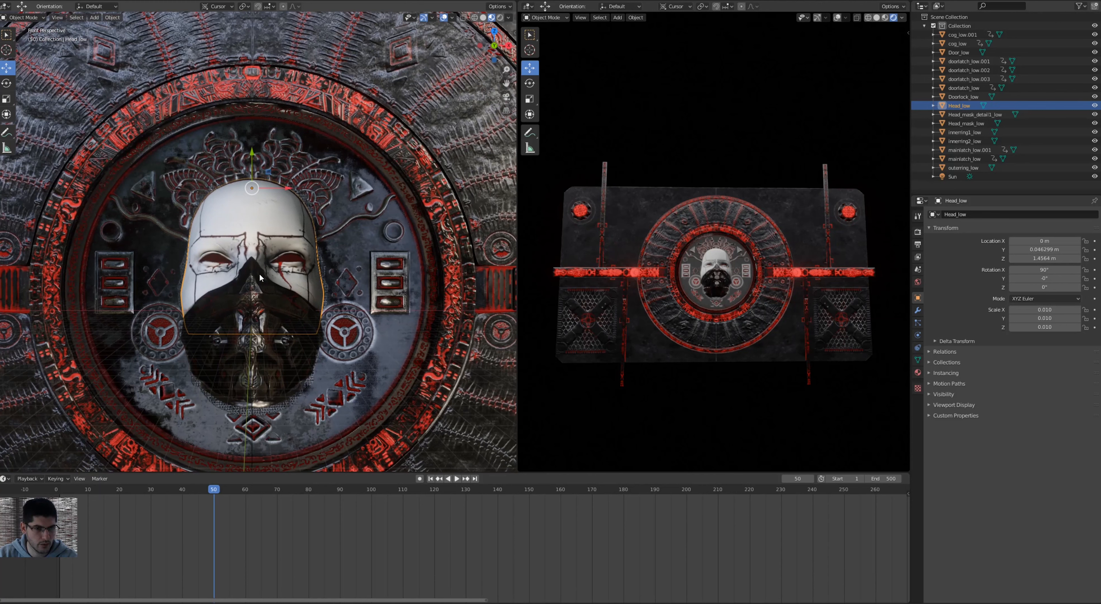
pyautogui.click(247, 8)
pyautogui.click(255, 27)
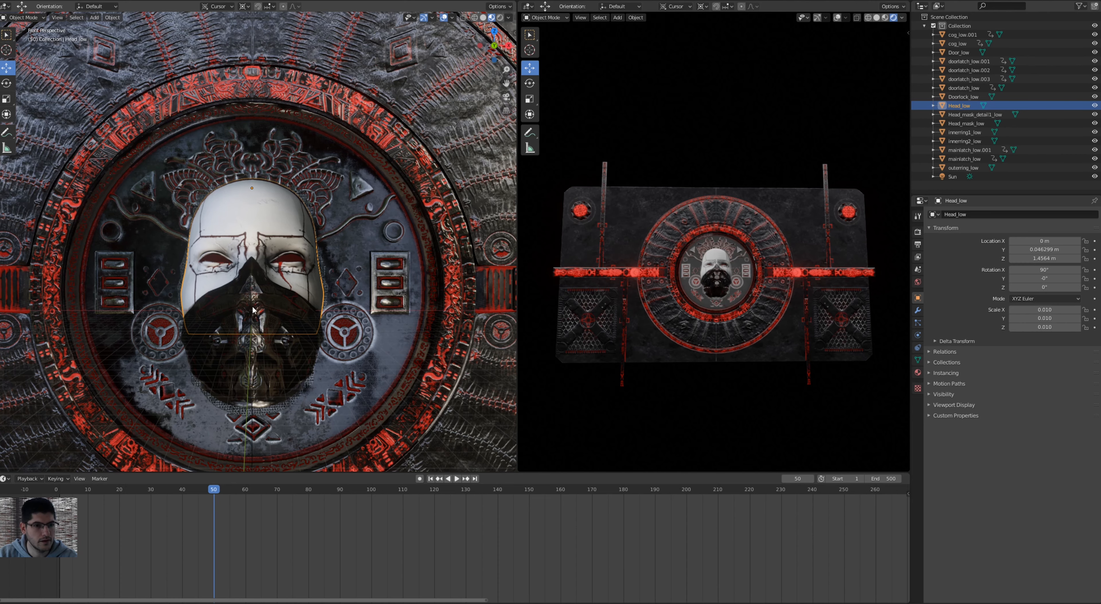
pyautogui.moveTo(253, 310); pyautogui.dragTo(266, 281, button='middle')
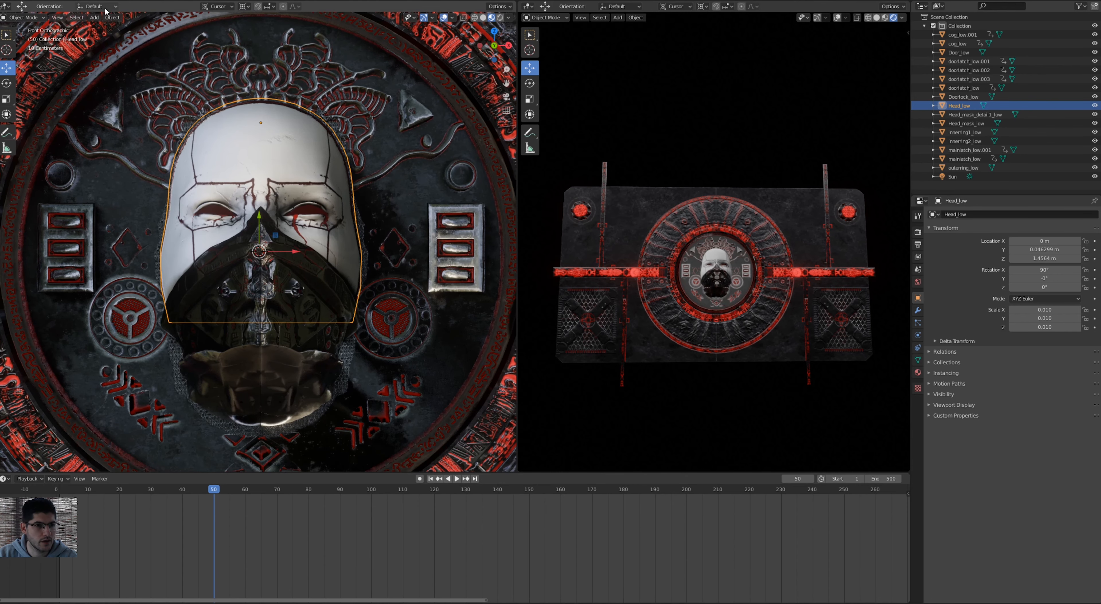
pyautogui.click(113, 17)
pyautogui.moveTo(174, 39)
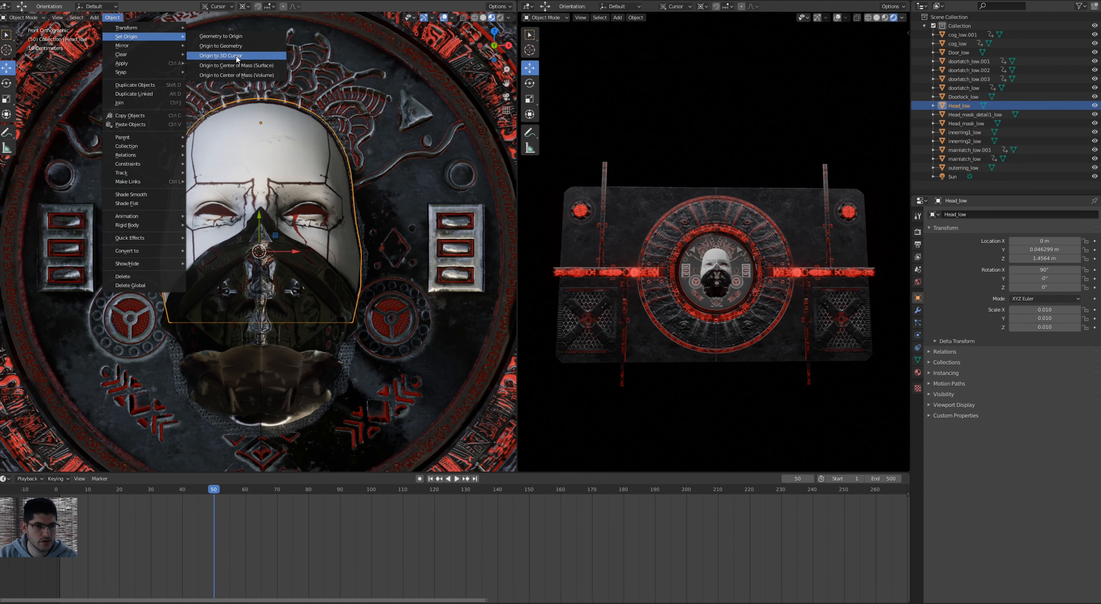
pyautogui.click(225, 56)
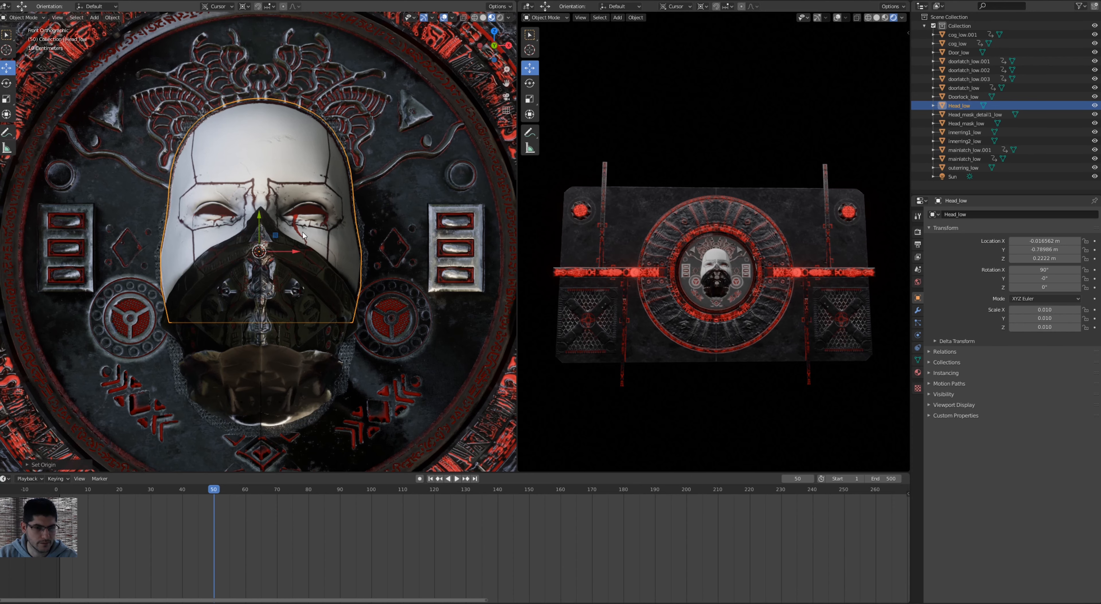
# Test rotating Head_low to about -73.4° around Y, and undo the rotation.
pyautogui.click(6, 83)
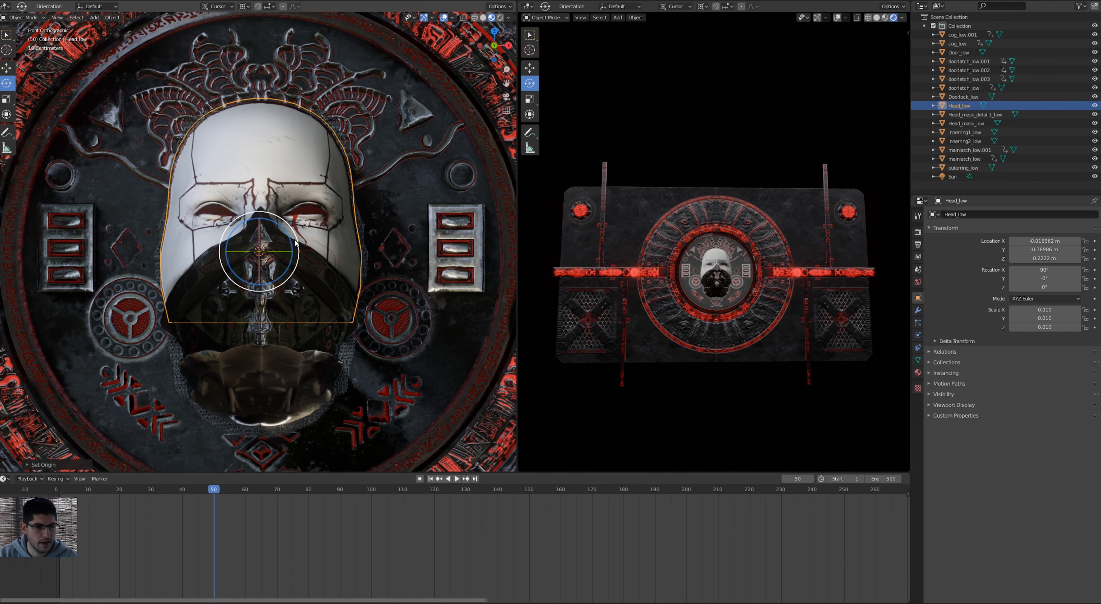
pyautogui.moveTo(291, 237); pyautogui.dragTo(253, 169)
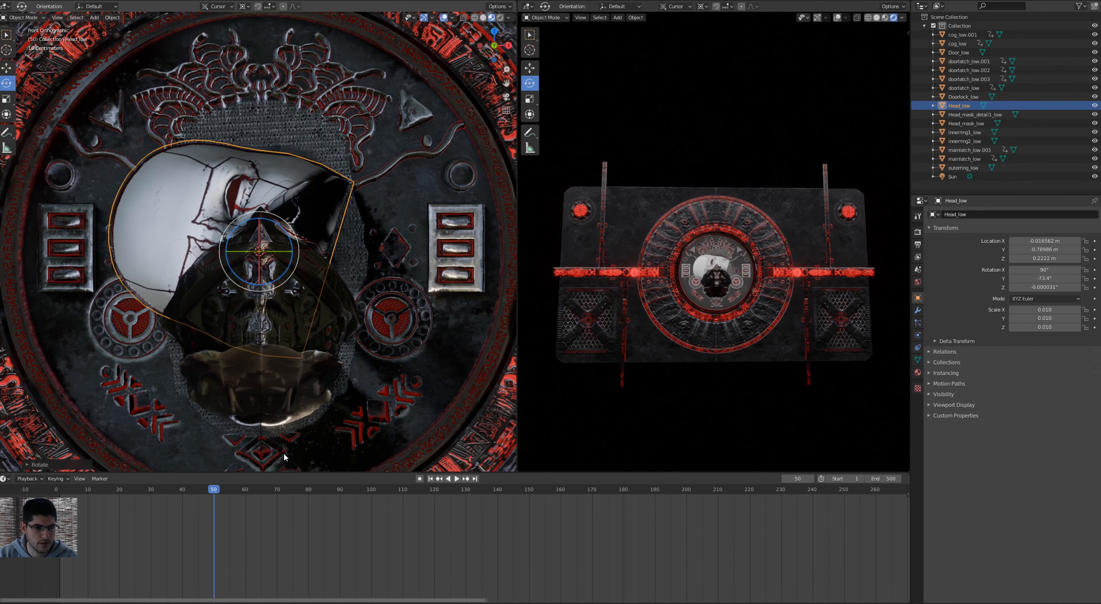
pyautogui.hotkey('ctrl', 'z')
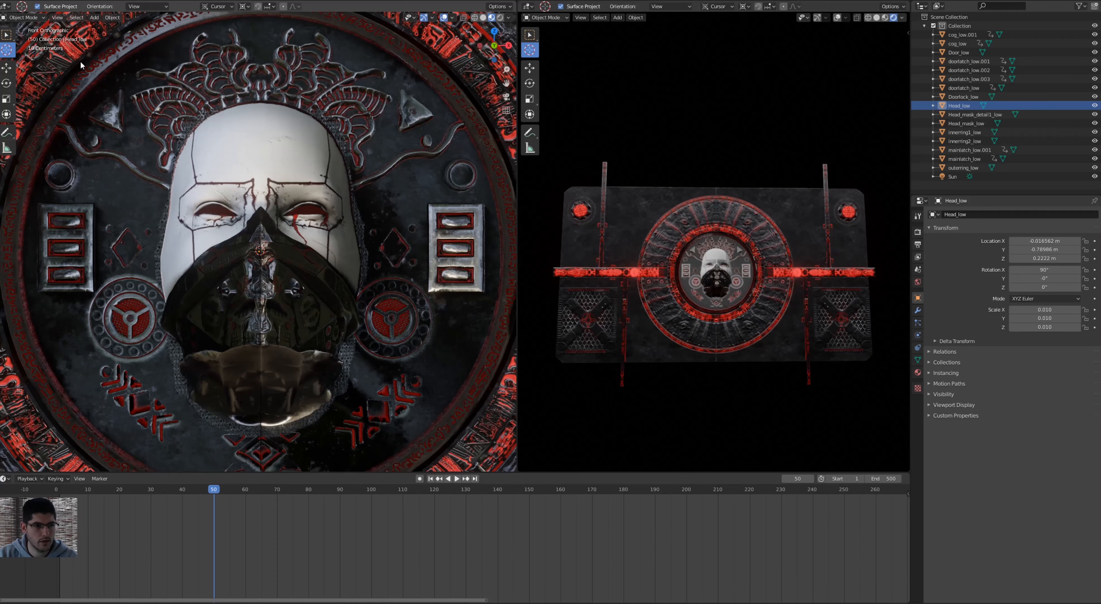
# Reposition the 3D cursor at the upper centre of the face mask, try setting Head_low's origin there, and activate the Rotate tool.
pyautogui.moveTo(262, 249); pyautogui.dragTo(261, 251)
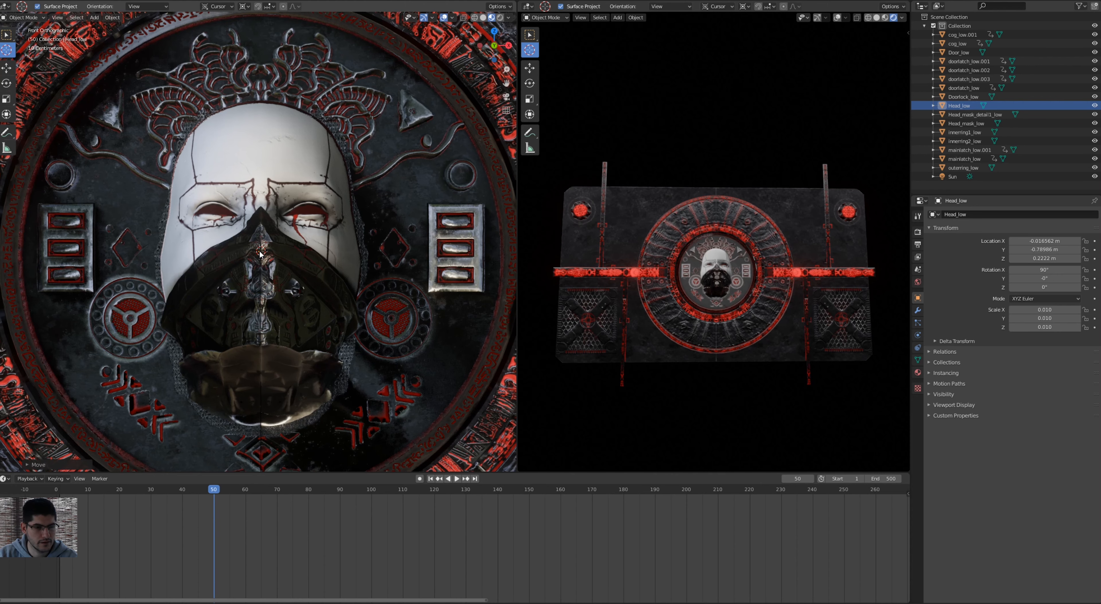
pyautogui.click(7, 34)
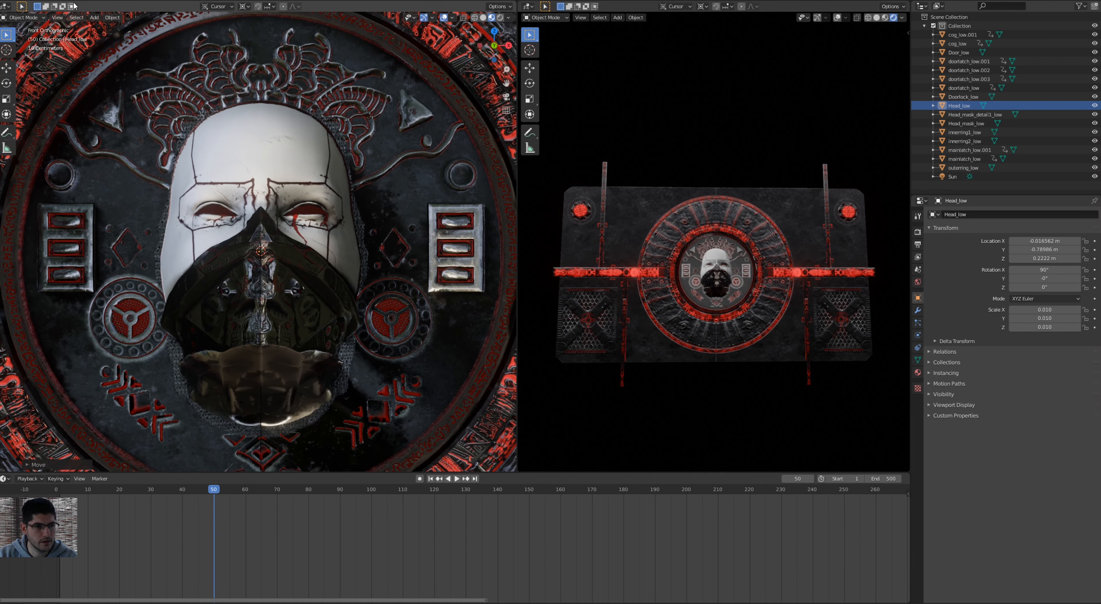
pyautogui.click(112, 17)
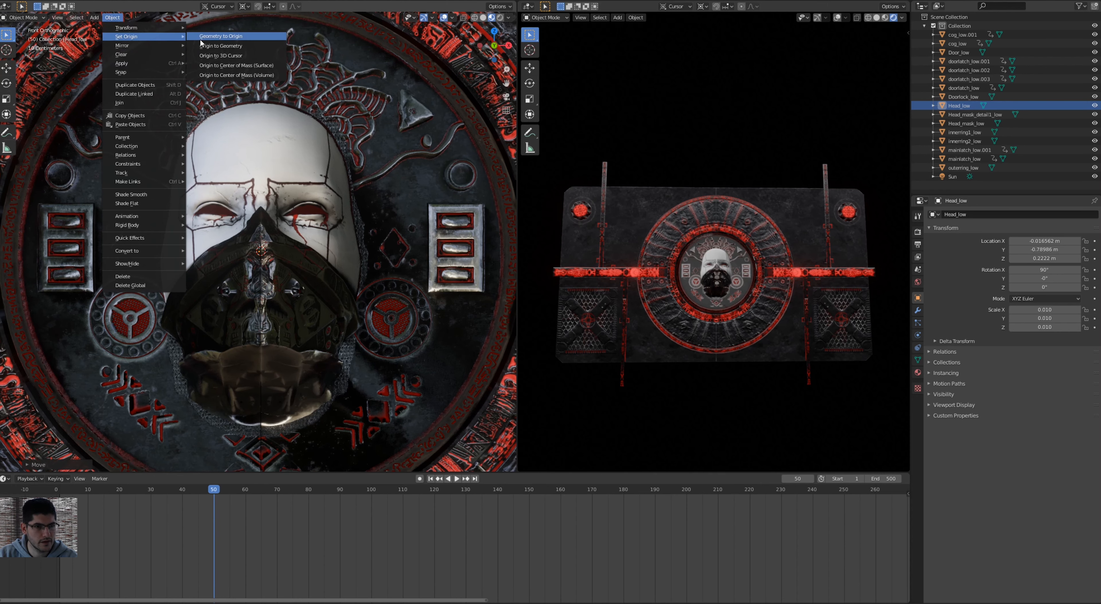
pyautogui.click(211, 57)
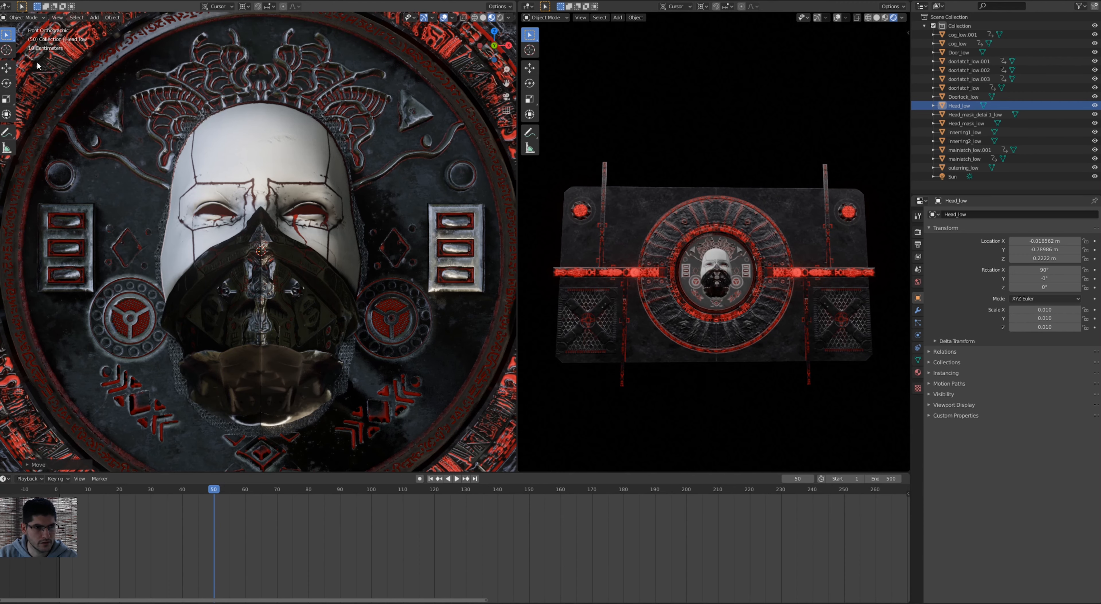
pyautogui.click(6, 83)
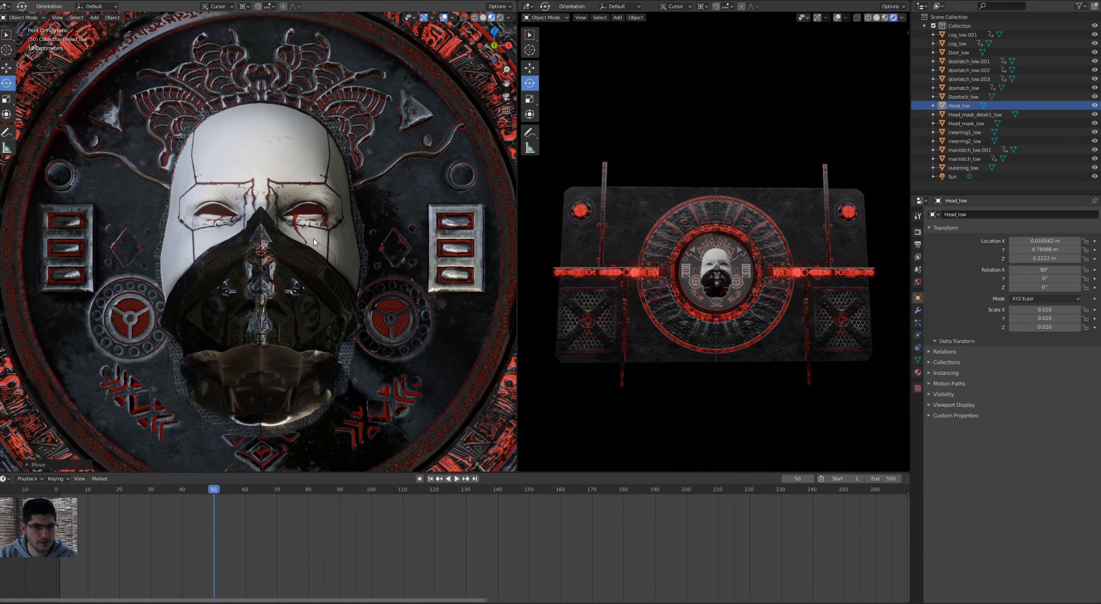
# Return to the front orthographic view and try setting Head_low's origin to the 3D cursor again, ready with the Rotate tool.
pyautogui.moveTo(266, 245)
pyautogui.mouseDown(button='middle')
pyautogui.moveTo(252, 247)
pyautogui.moveTo(263, 243)
pyautogui.mouseUp(button='middle')
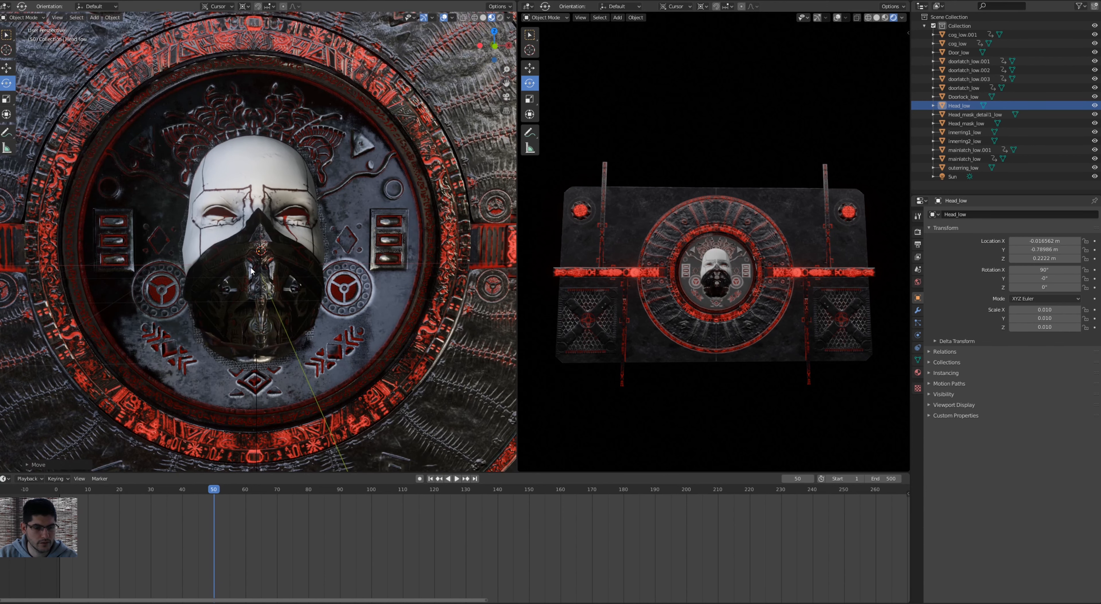
pyautogui.press('KP_7')
pyautogui.moveTo(271, 282); pyautogui.dragTo(274, 112, button='middle')
pyautogui.press('KP_5')
pyautogui.press('KP_7')
pyautogui.scroll(6, 301, 226)
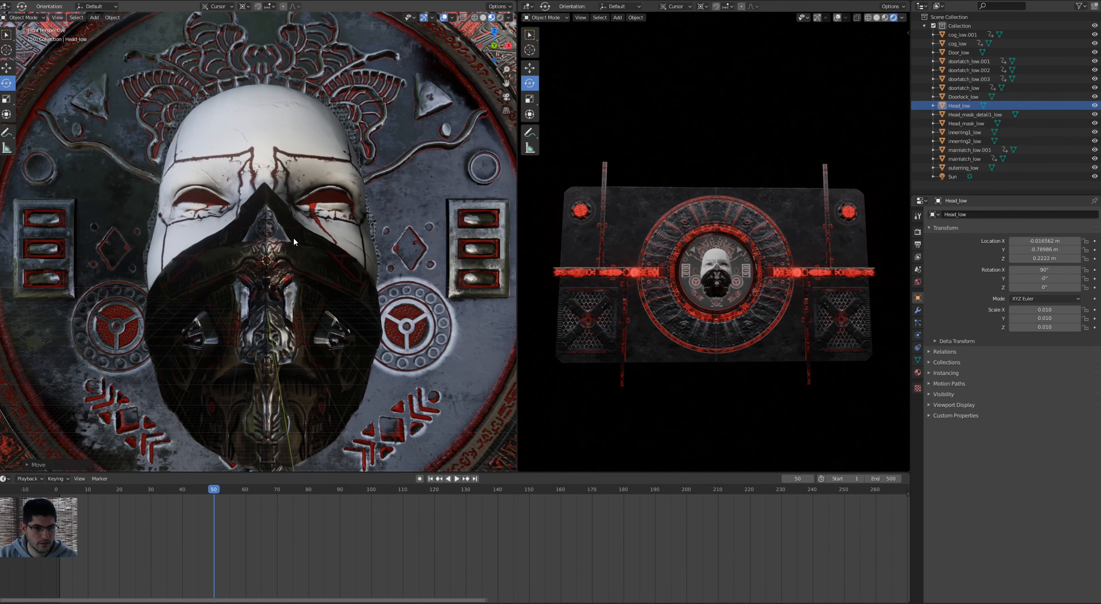
pyautogui.scroll(-3, 273, 270)
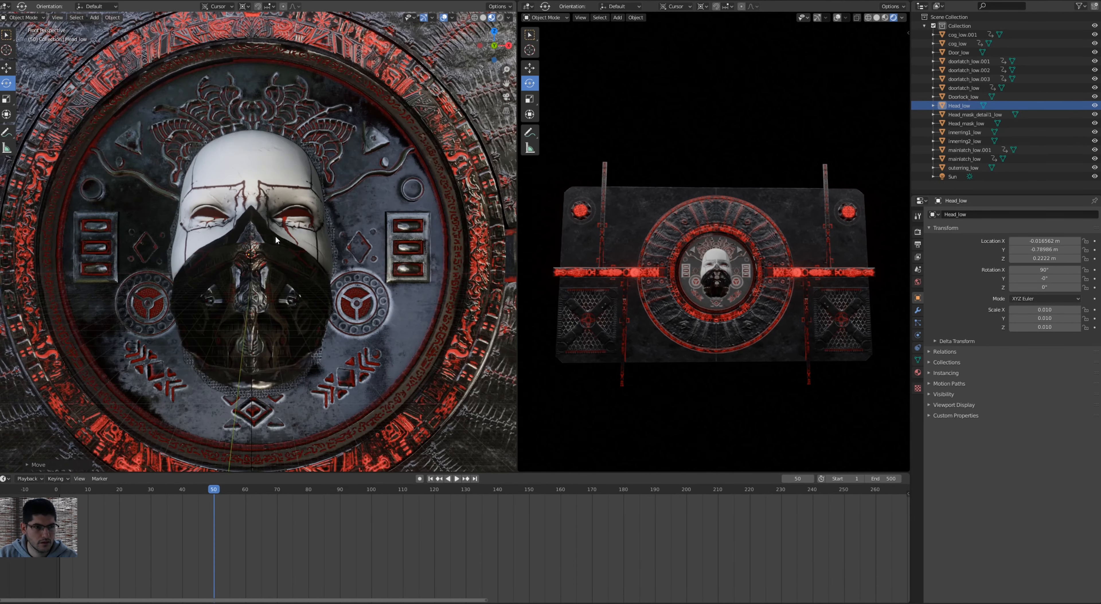
pyautogui.click(56, 19)
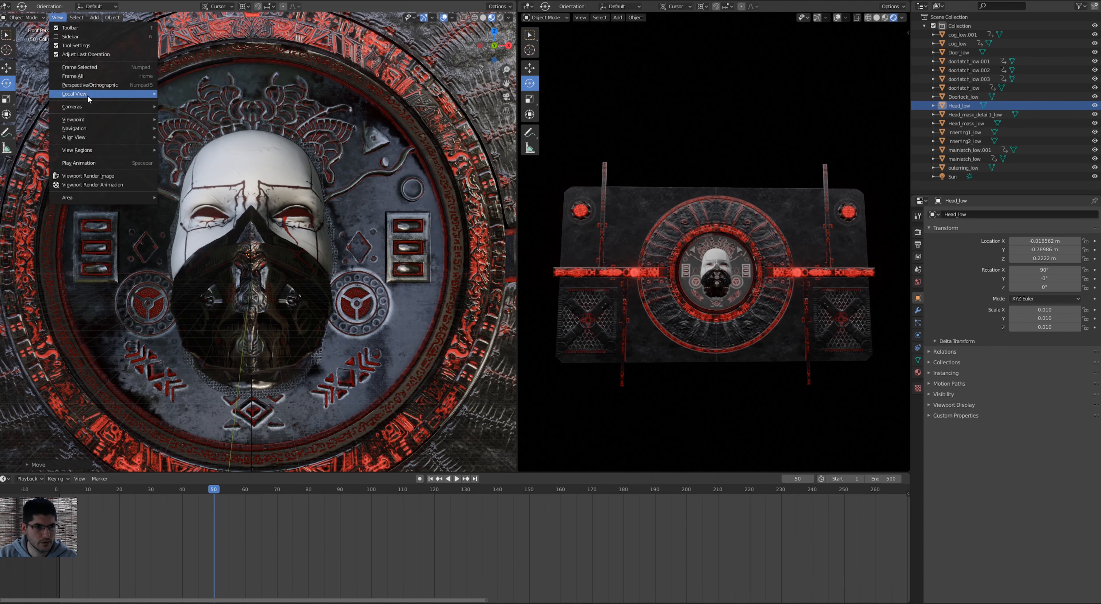
pyautogui.moveTo(85, 122)
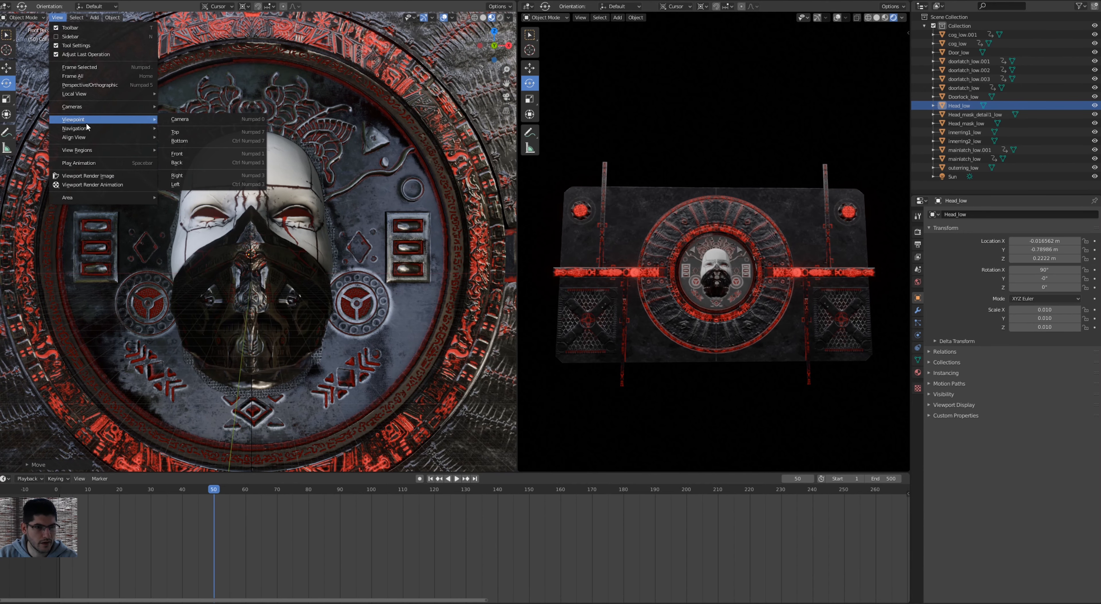
pyautogui.click(197, 151)
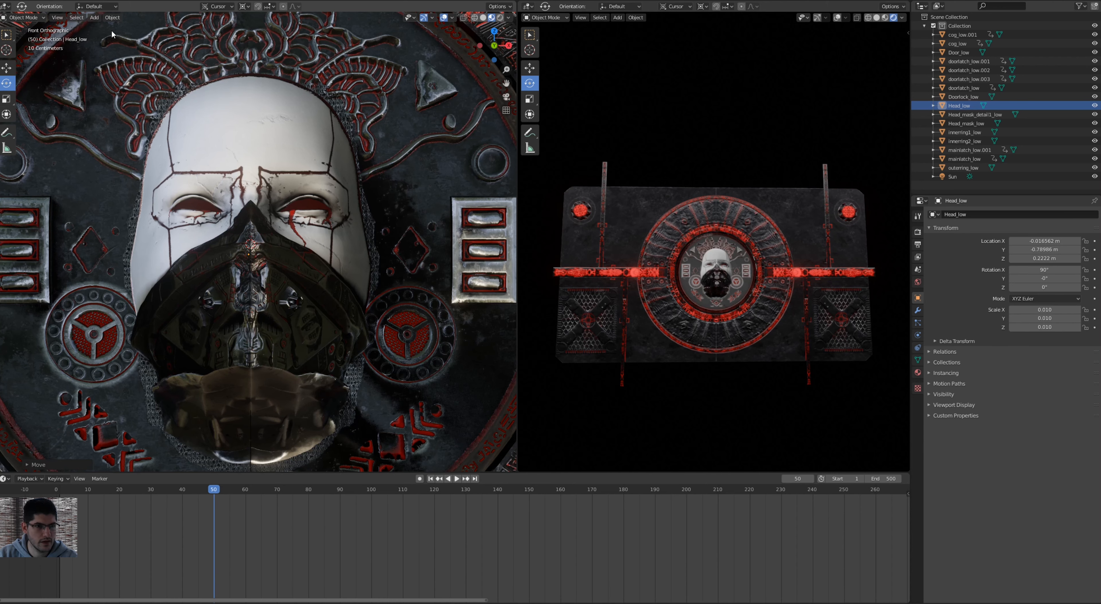
pyautogui.click(110, 18)
pyautogui.moveTo(125, 58)
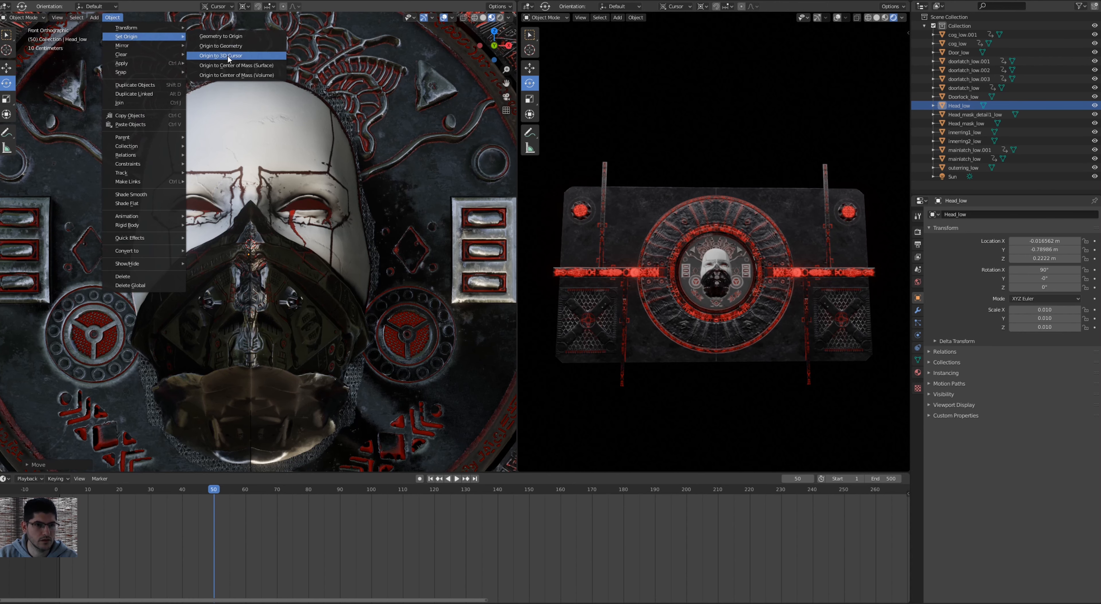
pyautogui.click(228, 57)
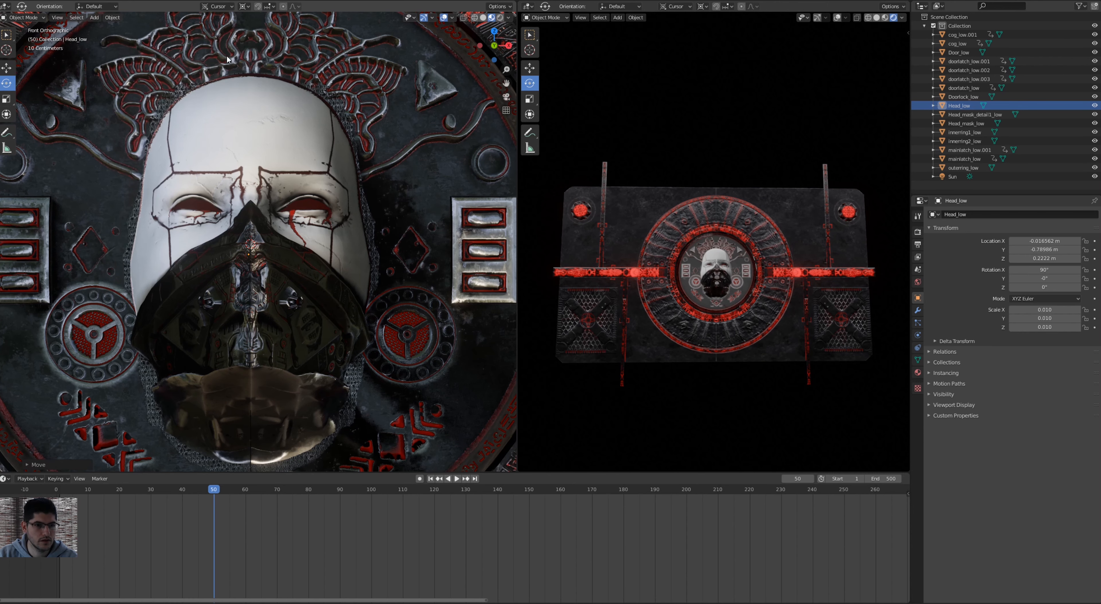
pyautogui.click(6, 68)
pyautogui.click(6, 83)
# Insert location, rotation and scale keyframes for Head_low at frame 50.
pyautogui.scroll(-2, 632, 232)
pyautogui.moveTo(646, 251); pyautogui.dragTo(658, 249, button='middle')
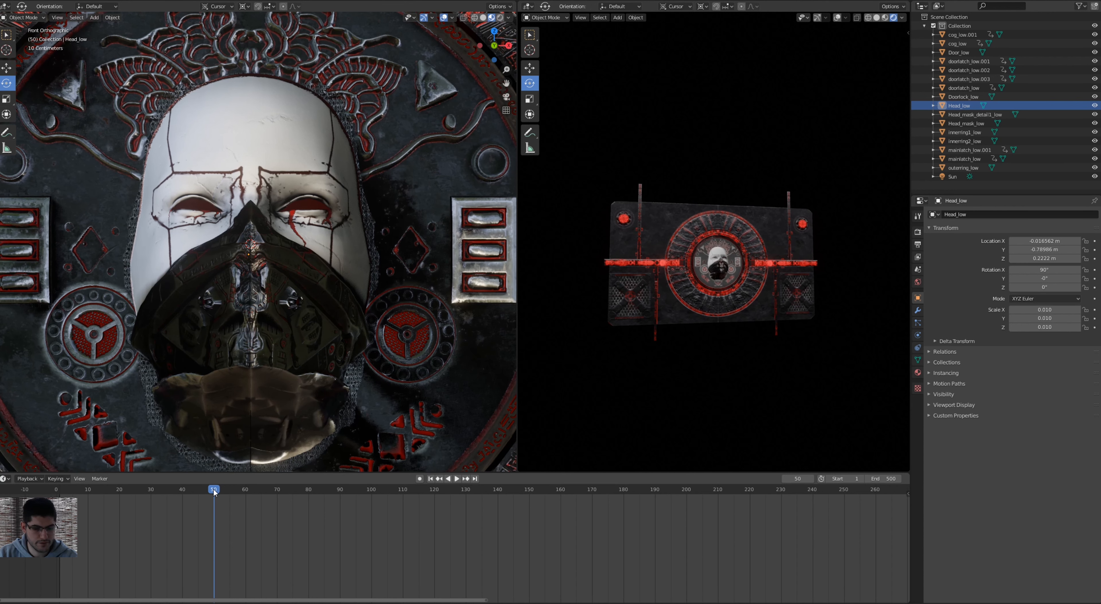
pyautogui.press('i')
pyautogui.press('i')
pyautogui.press('i')
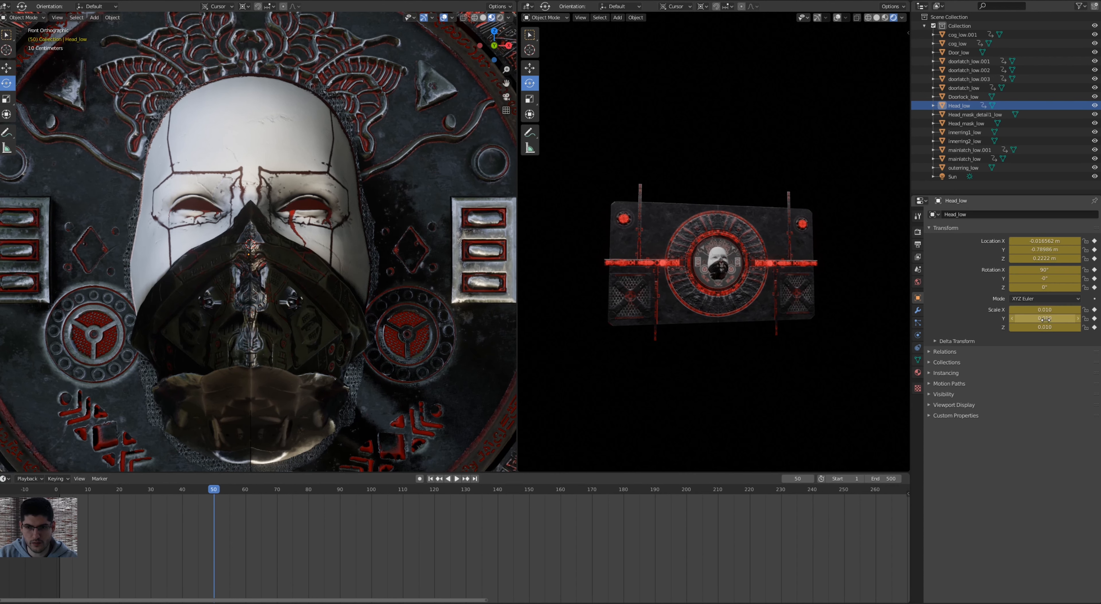
# Select Head_low, test rotating it around Y, including a value of 180°, and undo the rotations.
pyautogui.click(961, 107)
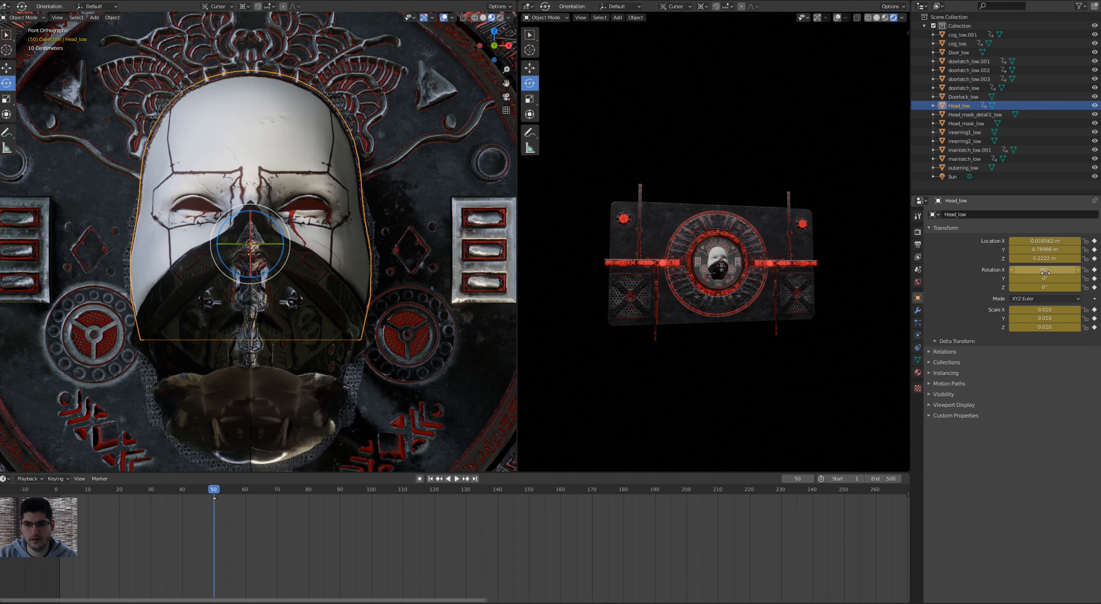
pyautogui.moveTo(1044, 278); pyautogui.dragTo(1100, 278)
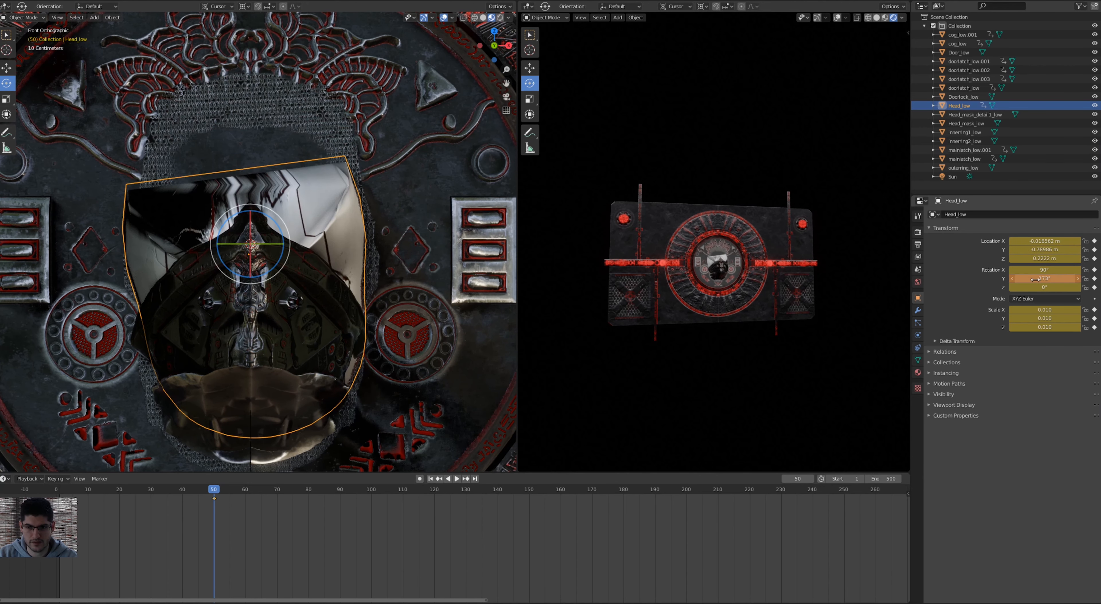
pyautogui.hotkey('ctrl', 'z')
pyautogui.click(1026, 281)
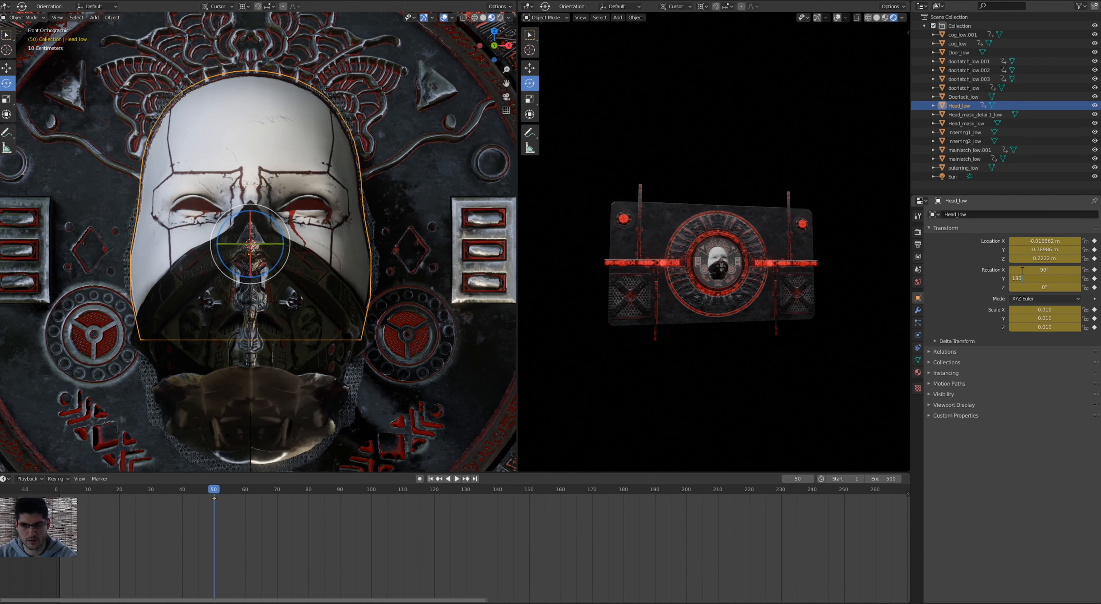
pyautogui.press('Return')
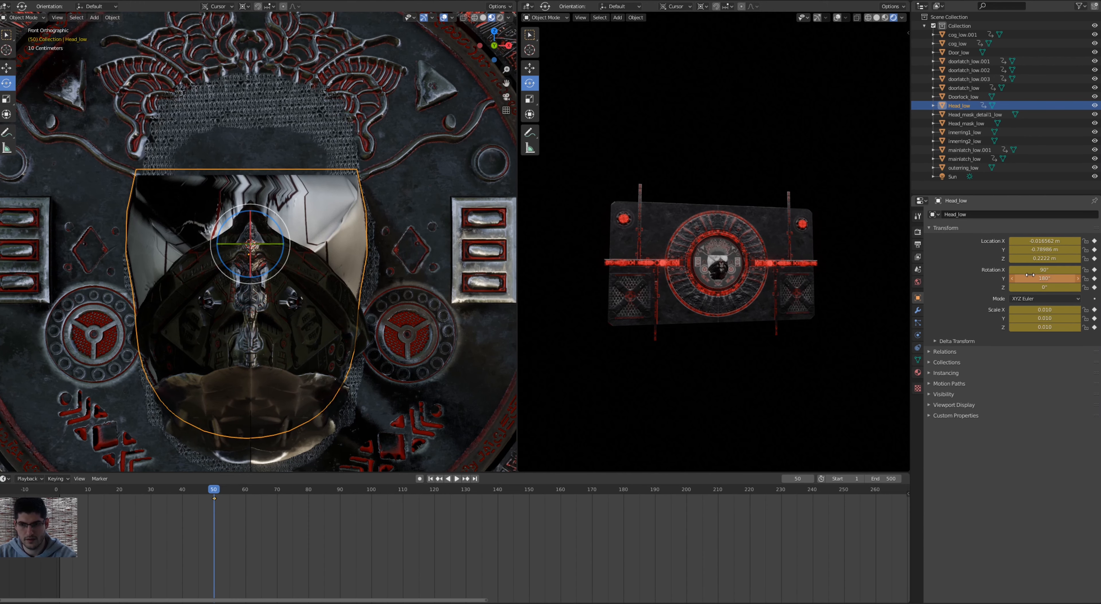
pyautogui.hotkey('ctrl', 'z')
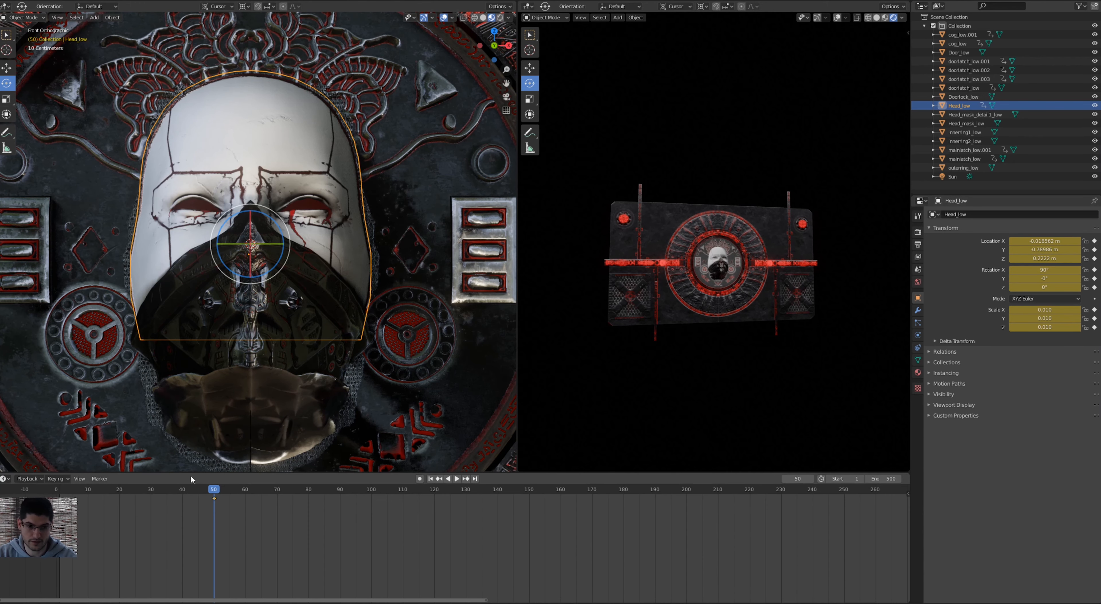
# At frame 90, set Head_low's Y rotation to 180° and insert a rotation keyframe.
pyautogui.press('space')
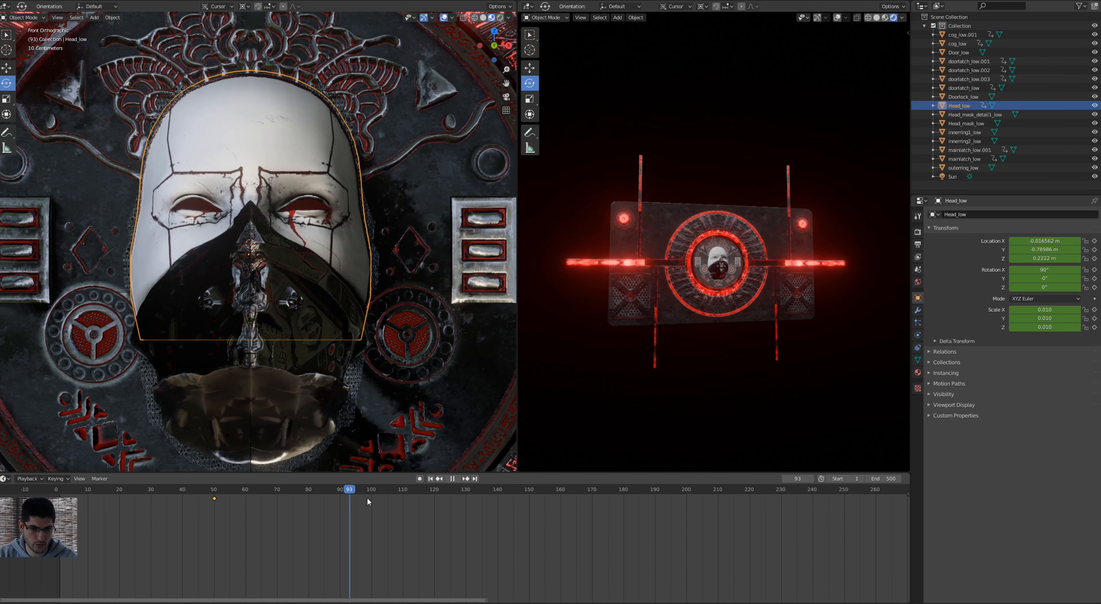
pyautogui.moveTo(532, 504); pyautogui.dragTo(341, 557)
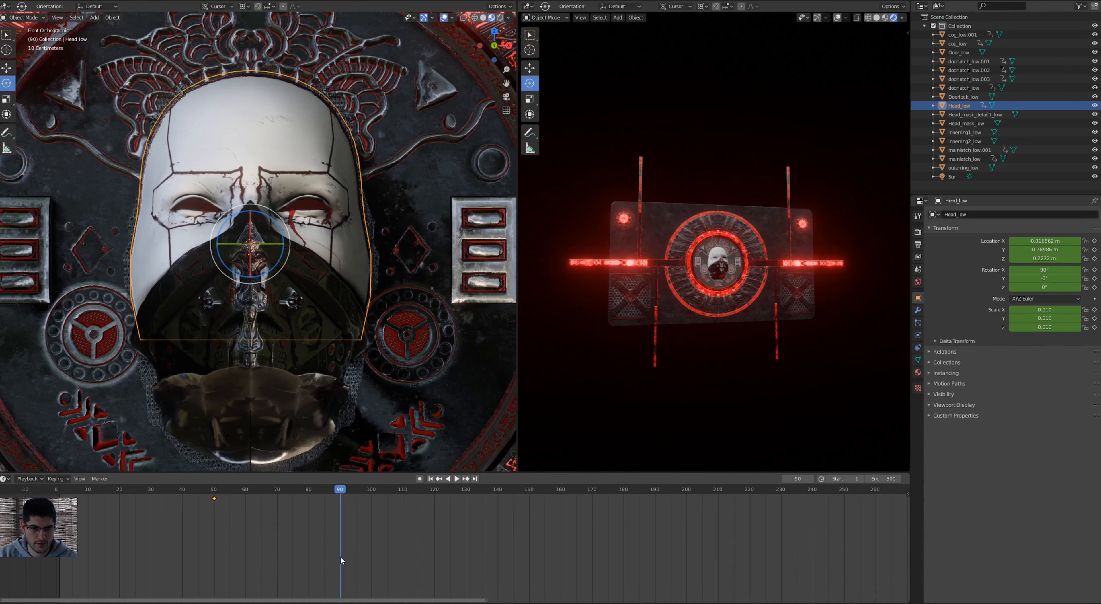
pyautogui.click(1046, 278)
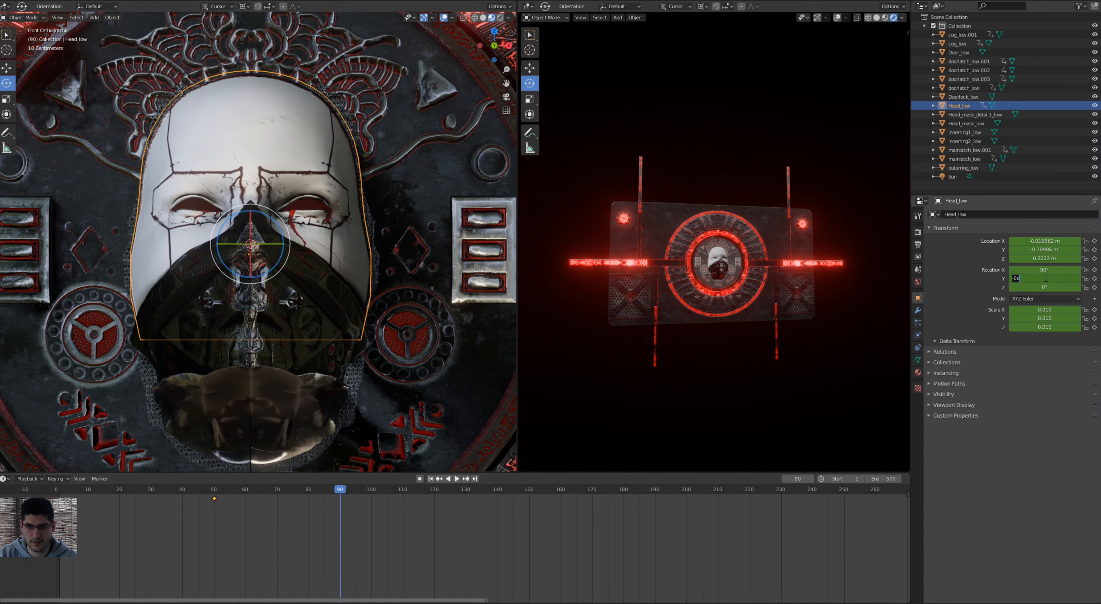
pyautogui.press('Return')
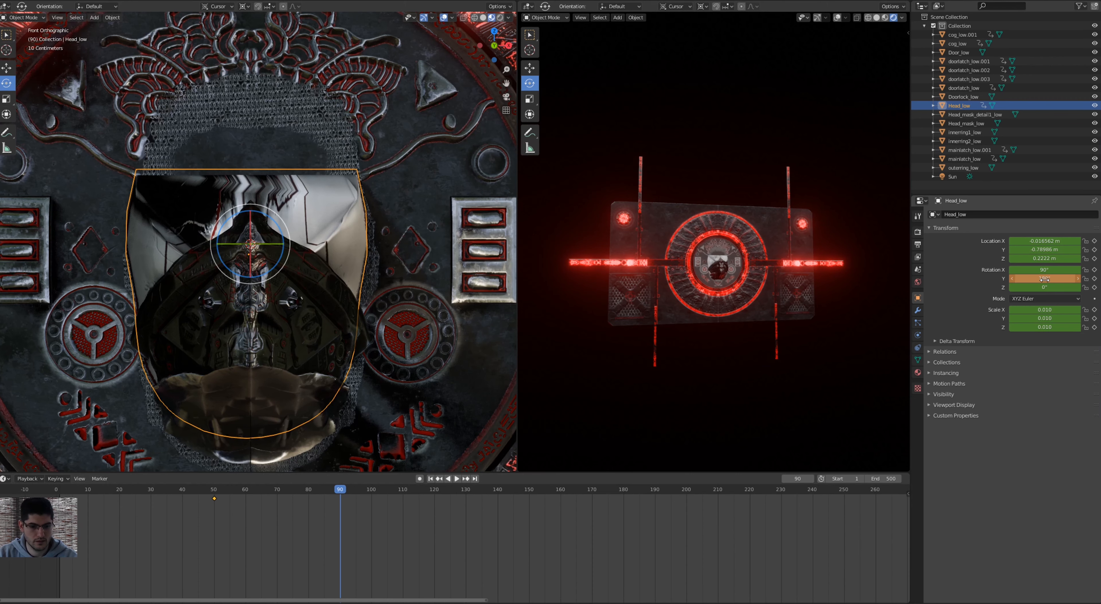
pyautogui.press('i')
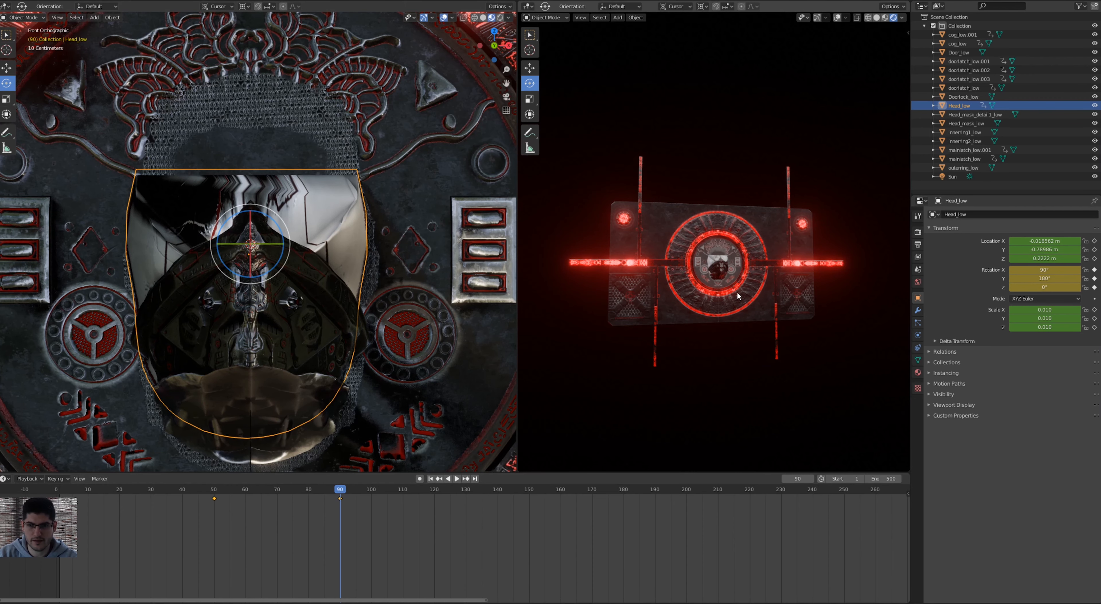
# Set the origin of Head_mask_detail1_low to the 3D cursor.
pyautogui.click(952, 115)
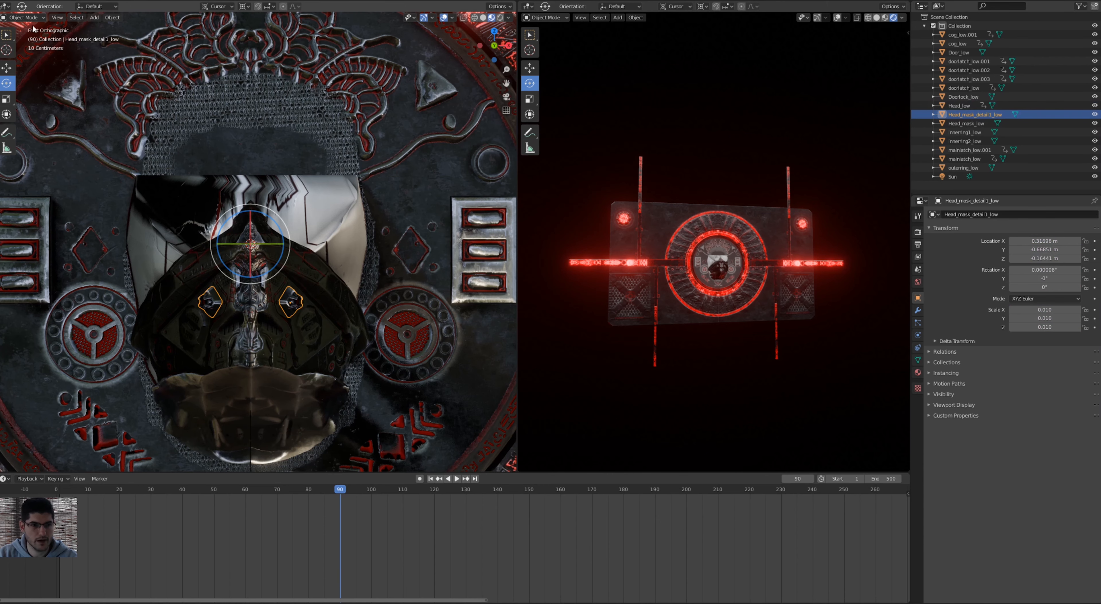
pyautogui.click(113, 18)
pyautogui.moveTo(128, 36)
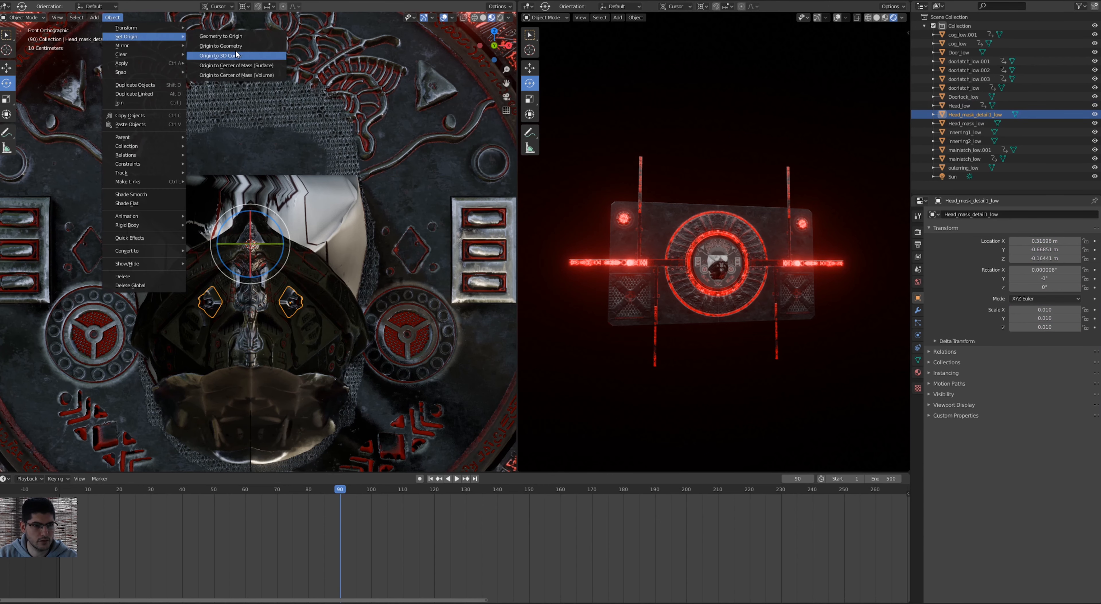
pyautogui.click(222, 55)
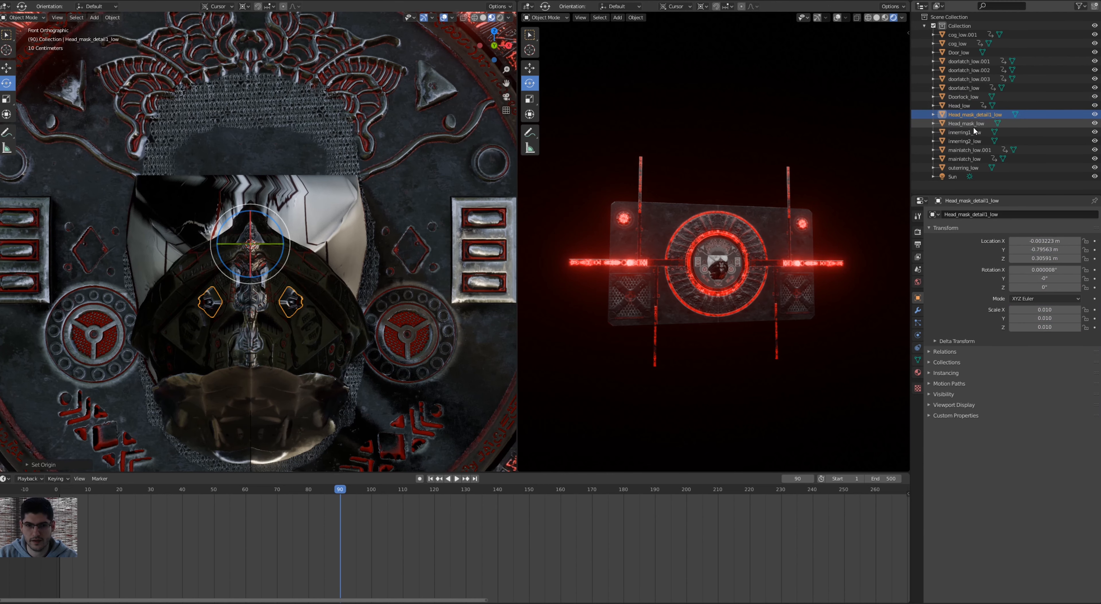
# Set the origin of Head_mask_low to the 3D cursor.
pyautogui.click(967, 123)
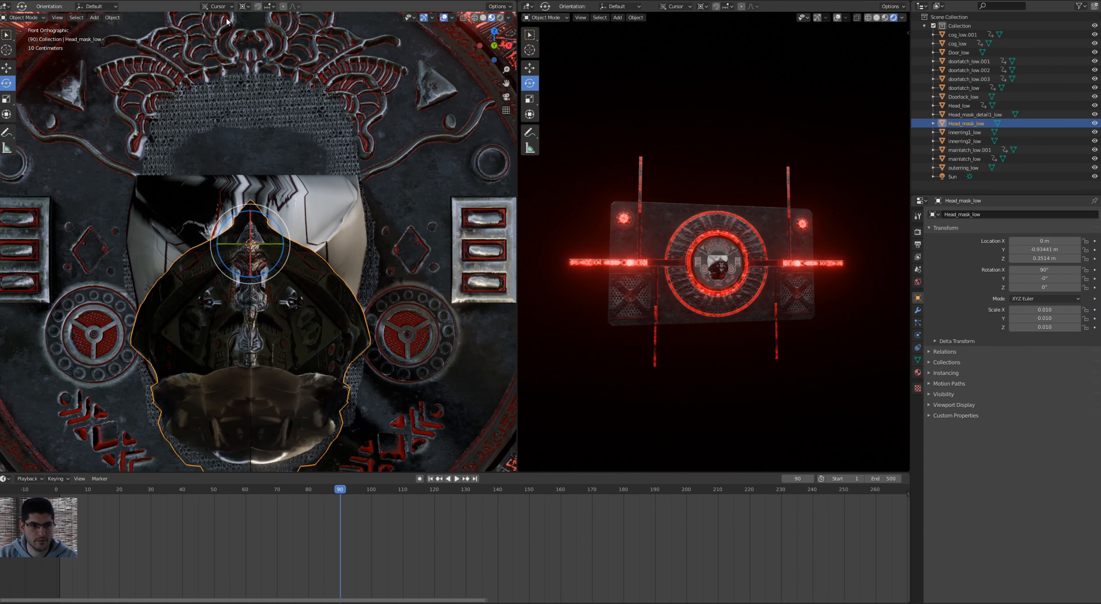
pyautogui.click(101, 19)
pyautogui.click(111, 19)
pyautogui.click(111, 18)
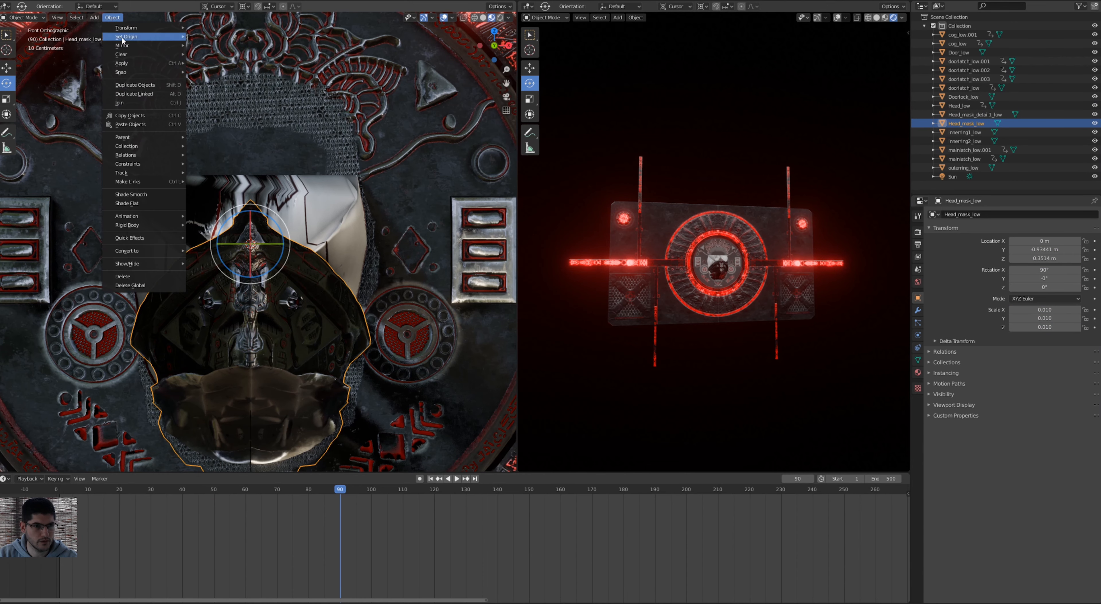
pyautogui.moveTo(123, 37)
pyautogui.click(223, 56)
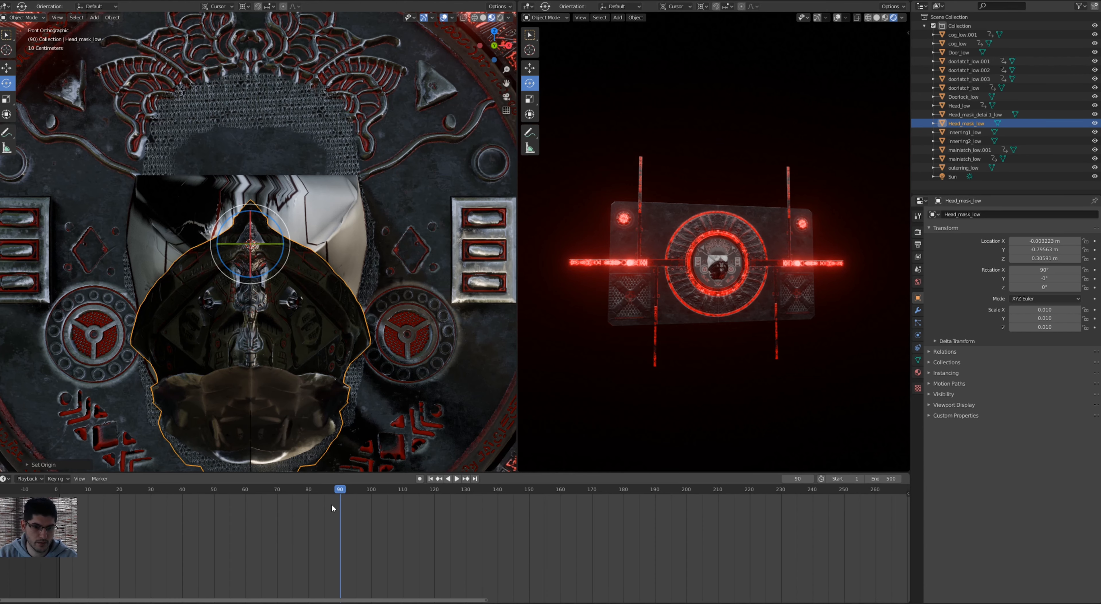
# Go back to frame 50 and insert location, rotation and scale keyframes for Head_mask_low.
pyautogui.moveTo(342, 494); pyautogui.dragTo(215, 499)
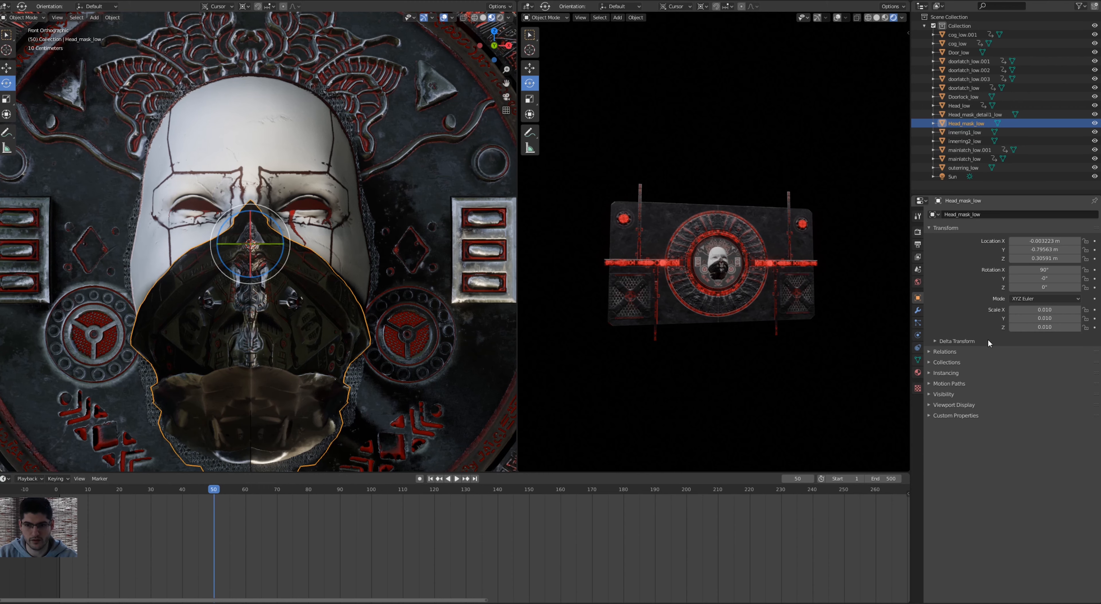
pyautogui.press('i')
pyautogui.press('i')
pyautogui.press('i')
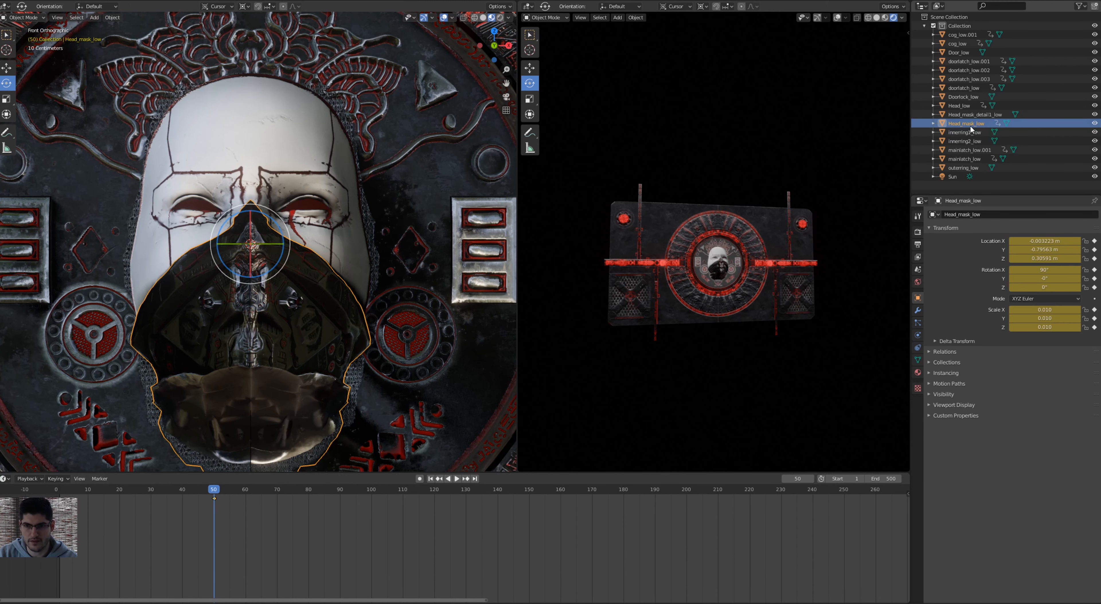
# Insert location, rotation and scale keyframes for Head_mask_detail1_low at frame 50.
pyautogui.click(970, 114)
pyautogui.press('i')
pyautogui.press('i')
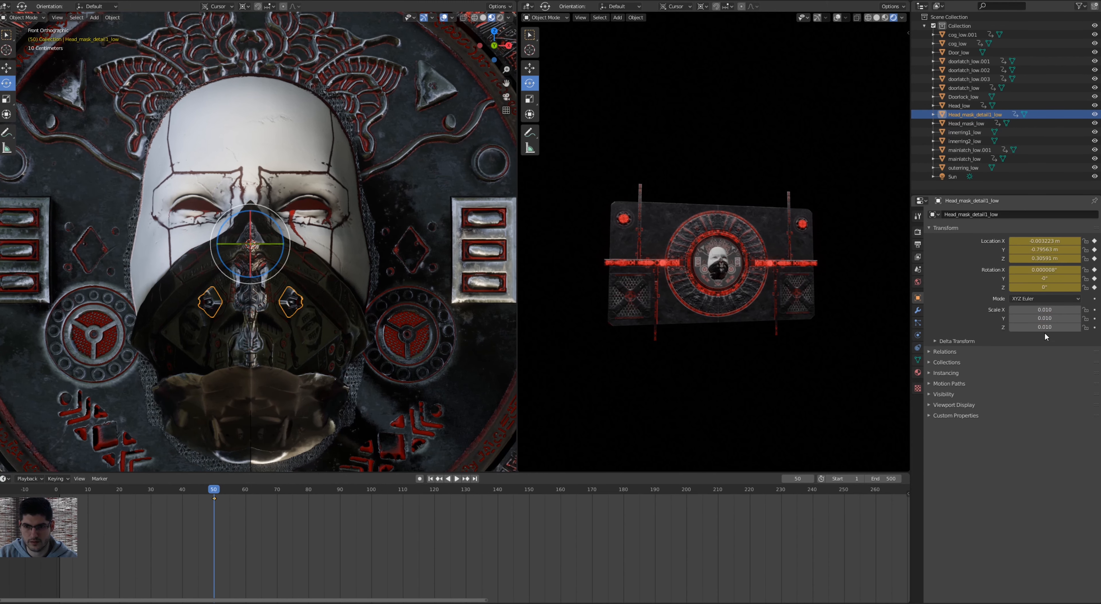
pyautogui.press('i')
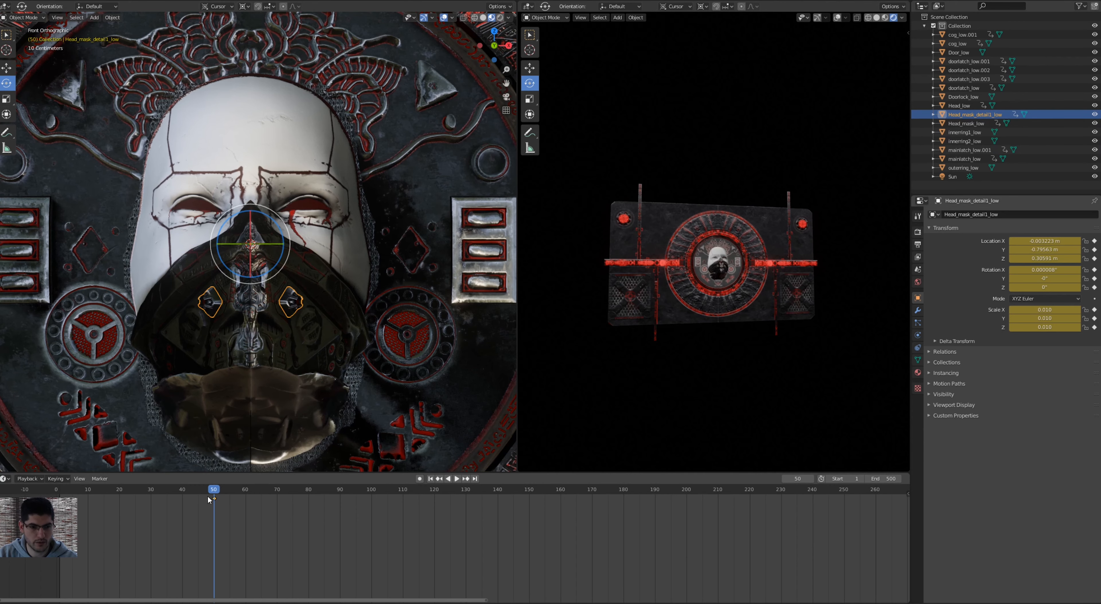
# At frame 90, set the Y rotation of Head_mask_detail1_low to 180° and insert a rotation keyframe.
pyautogui.press('space')
pyautogui.moveTo(295, 496); pyautogui.dragTo(338, 502)
pyautogui.press('space')
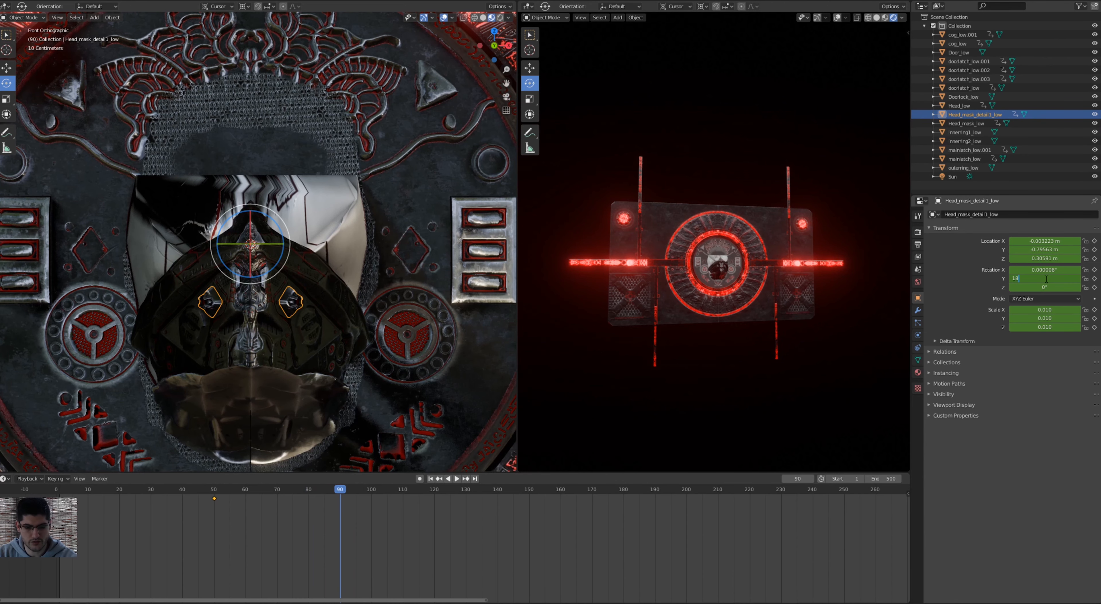
pyautogui.write('0')
pyautogui.press('Return')
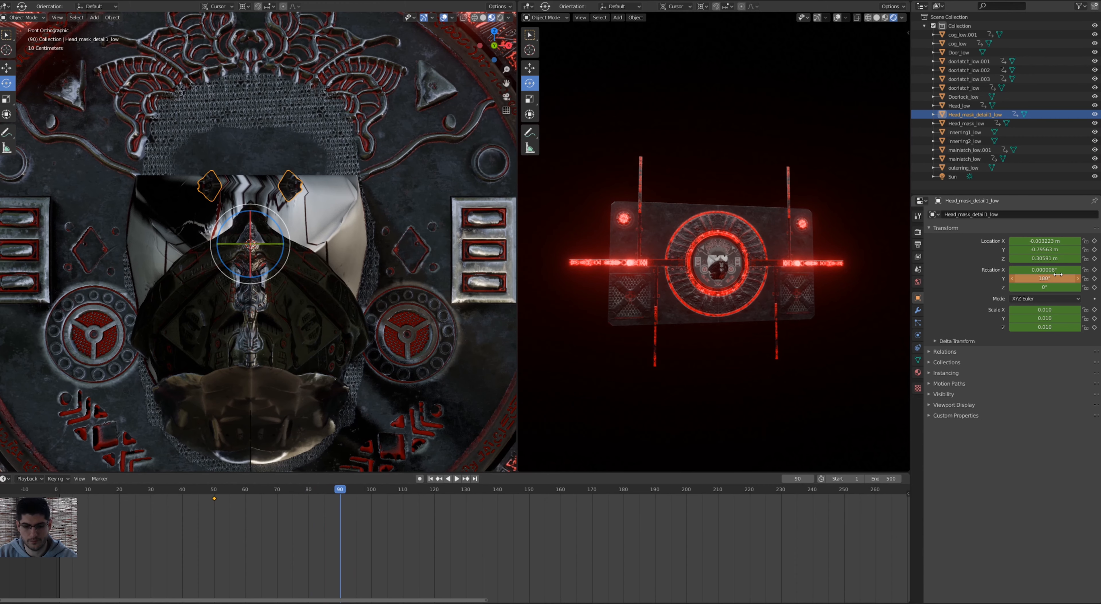
pyautogui.press('i')
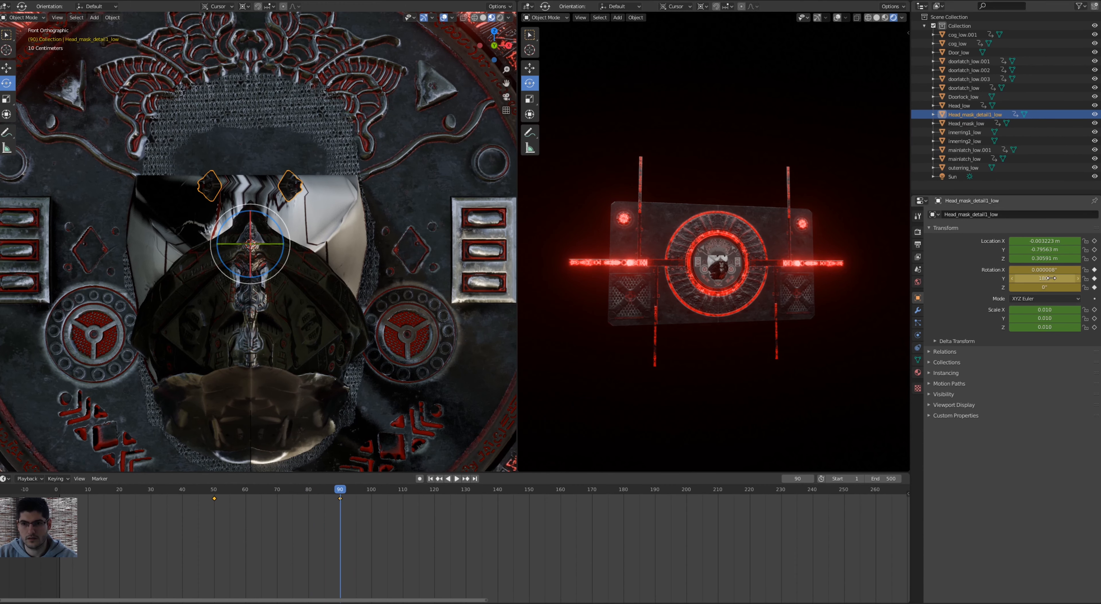
# Set Head_mask_low's Y rotation to 180° with a rotation keyframe at frame 90, and play the head's turn from around frame 50.
pyautogui.click(971, 125)
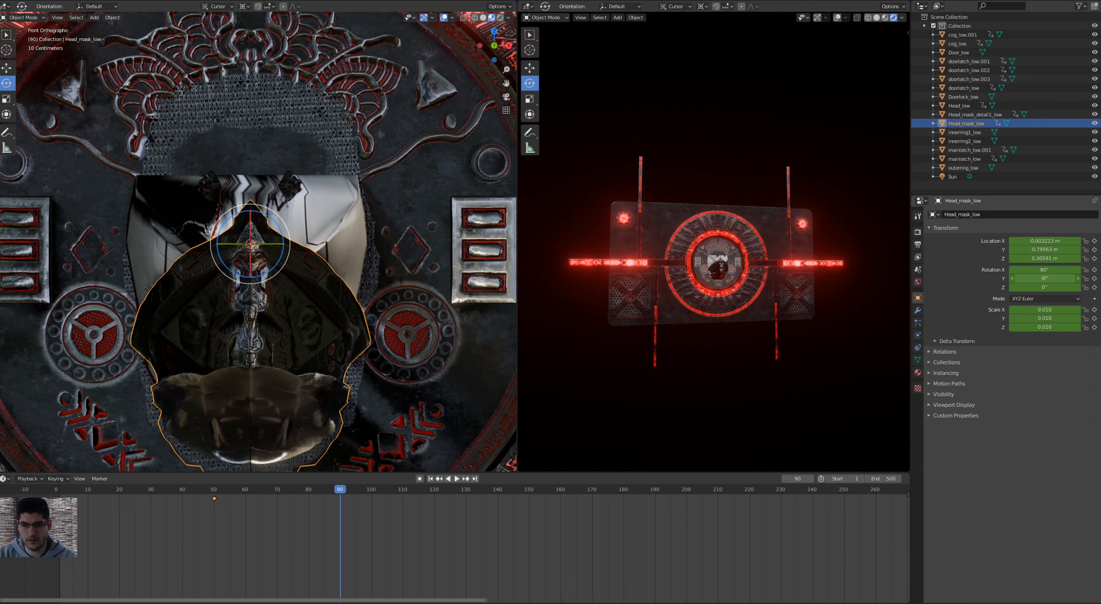
pyautogui.click(1041, 279)
pyautogui.write('180')
pyautogui.press('Return')
pyautogui.press('i')
pyautogui.moveTo(338, 495); pyautogui.dragTo(206, 515)
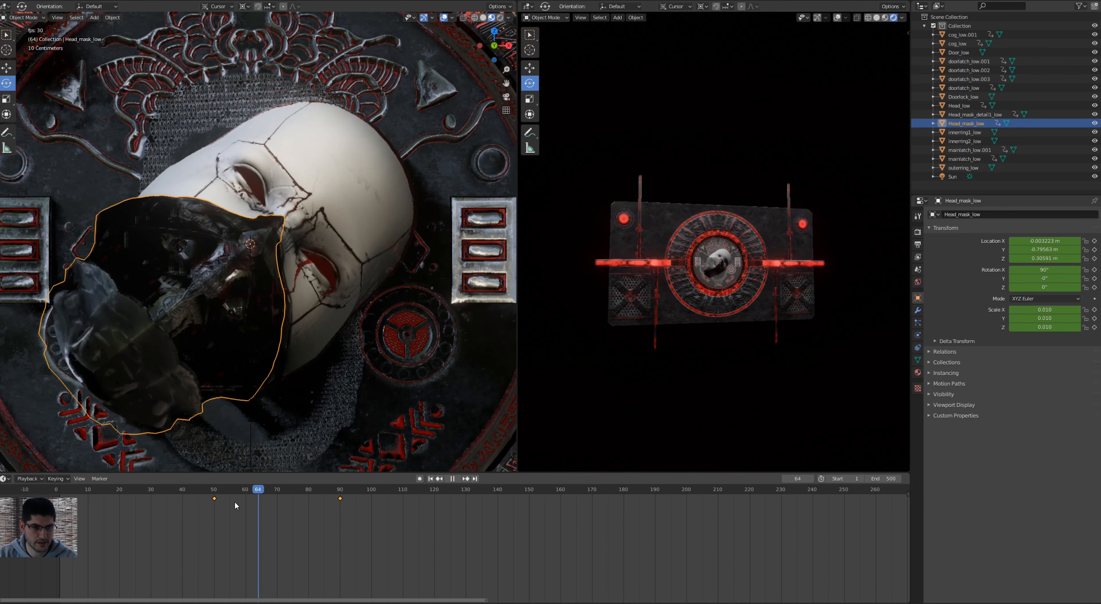
# Replay the head's 180° turn from before frame 50 and return to frame 90.
pyautogui.press('space')
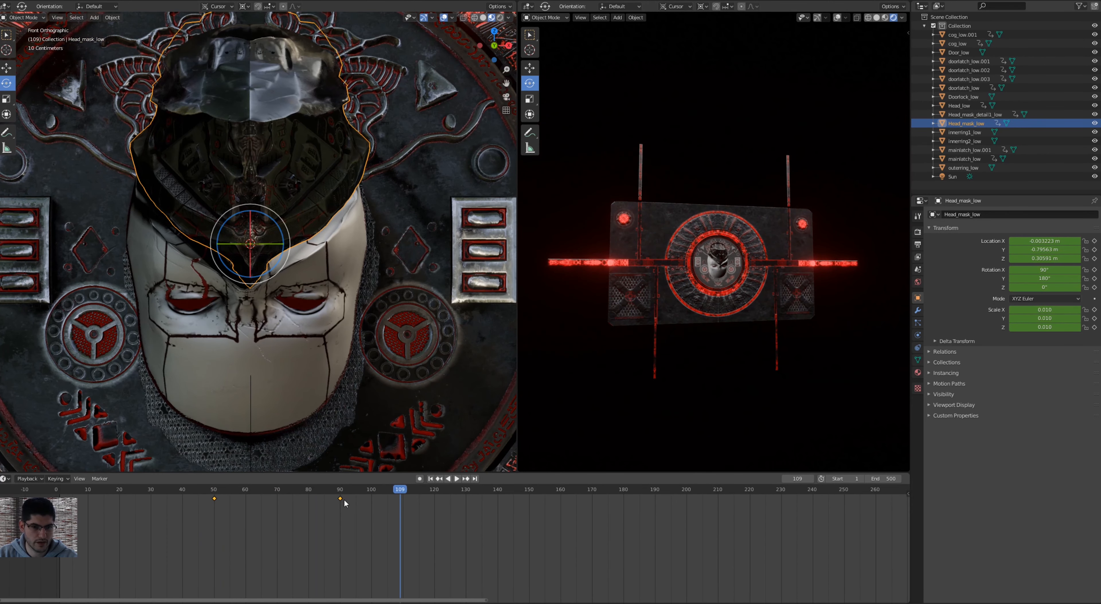
pyautogui.moveTo(407, 489); pyautogui.dragTo(99, 491)
pyautogui.press('space')
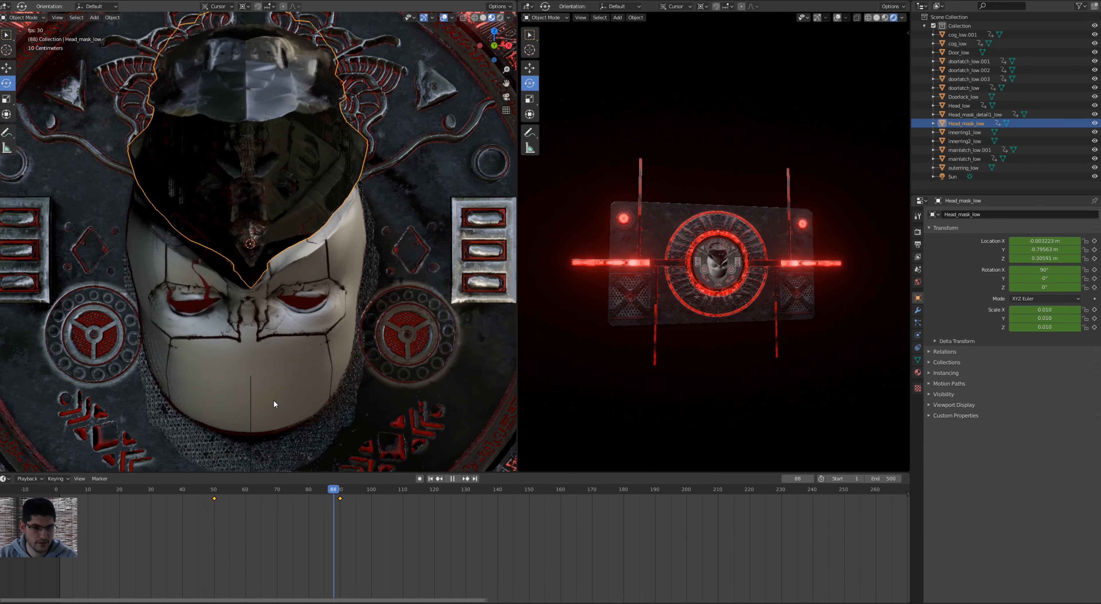
pyautogui.press('space')
pyautogui.moveTo(350, 490); pyautogui.dragTo(340, 489)
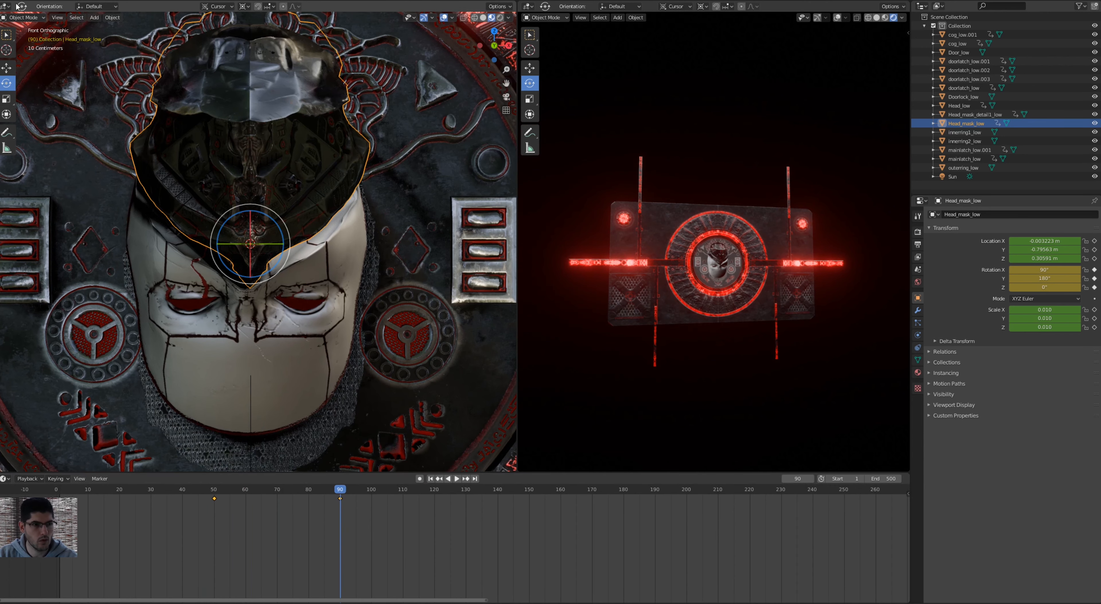
# Show the head_mask material in the Shader Editor and keyframe its Emission strength of 1 at frame 50.
pyautogui.click(6, 6)
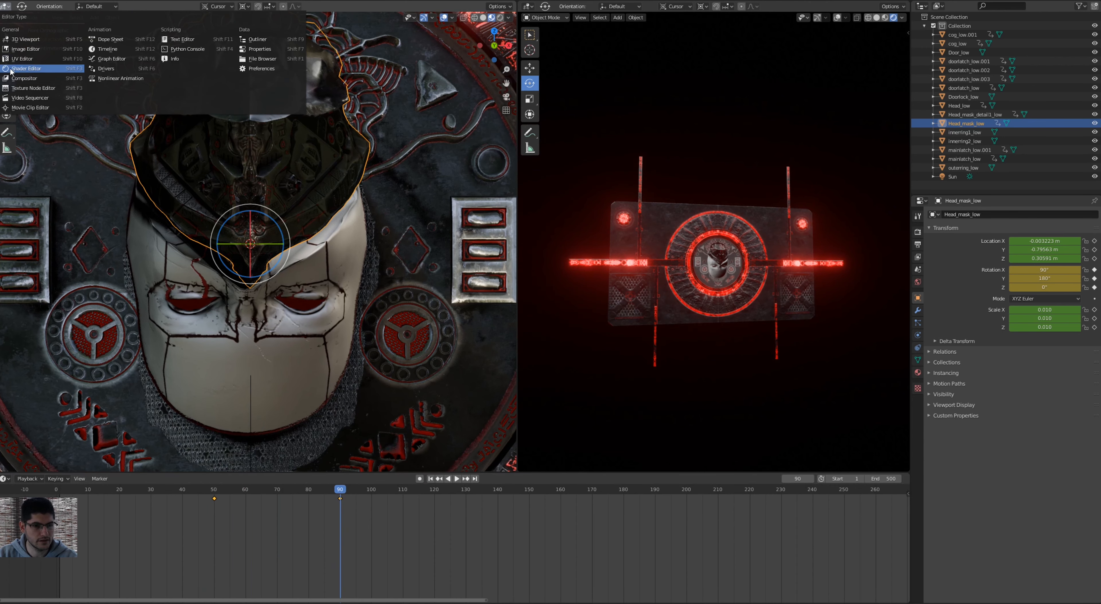
pyautogui.click(25, 69)
pyautogui.scroll(4, 301, 301)
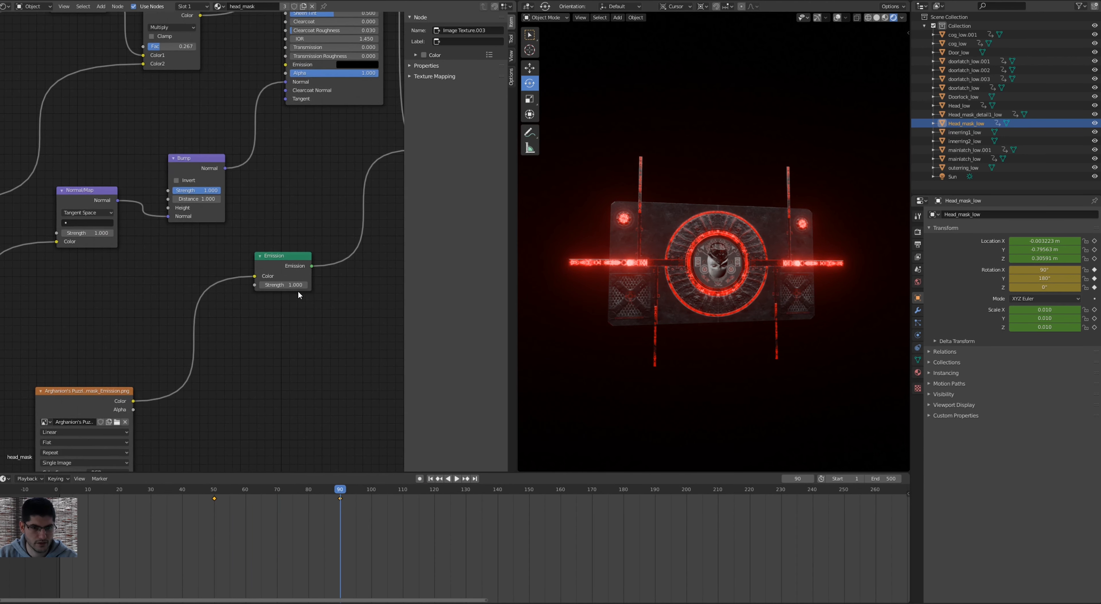
pyautogui.scroll(1, 299, 295)
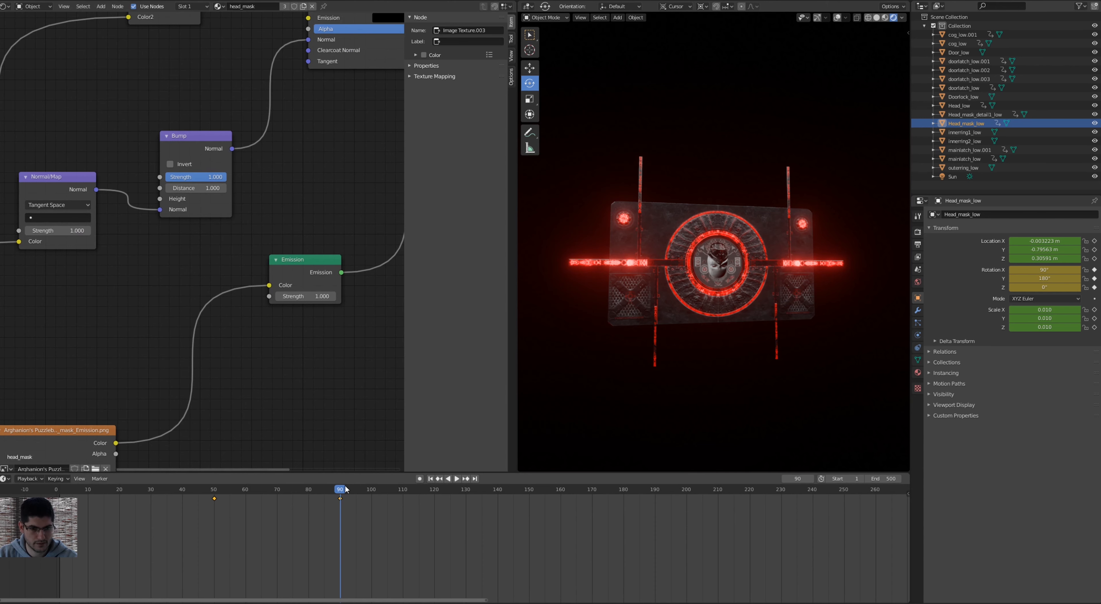
pyautogui.moveTo(337, 490); pyautogui.dragTo(213, 497)
pyautogui.press('space')
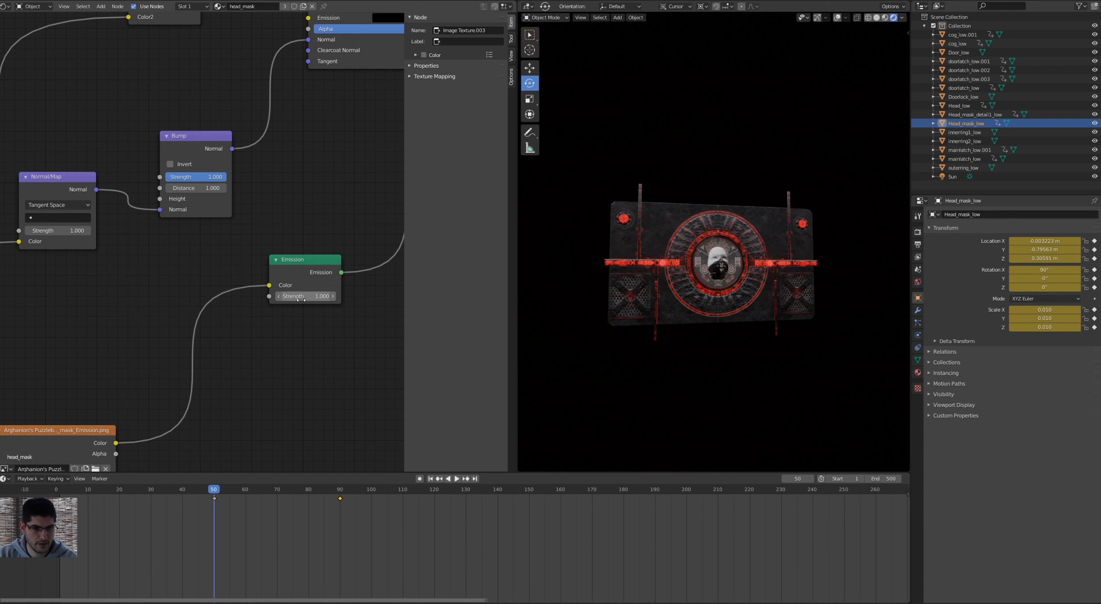
pyautogui.press('i')
# At frame 90, set the head_mask material's Emission strength to 1000 and insert a keyframe.
pyautogui.moveTo(215, 490); pyautogui.dragTo(341, 495)
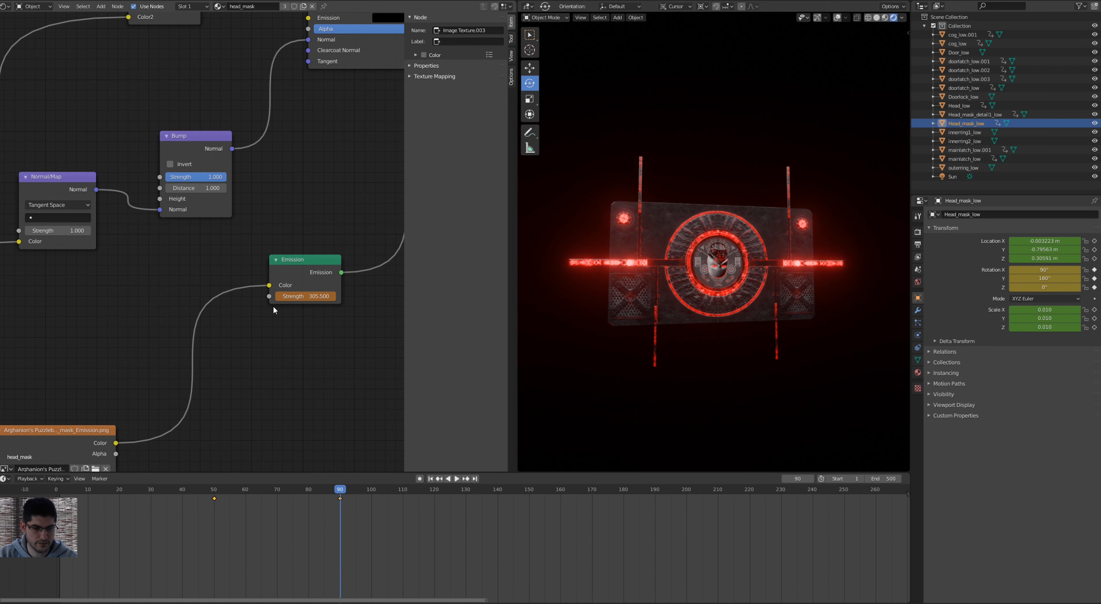
pyautogui.click(315, 298)
pyautogui.write('1000')
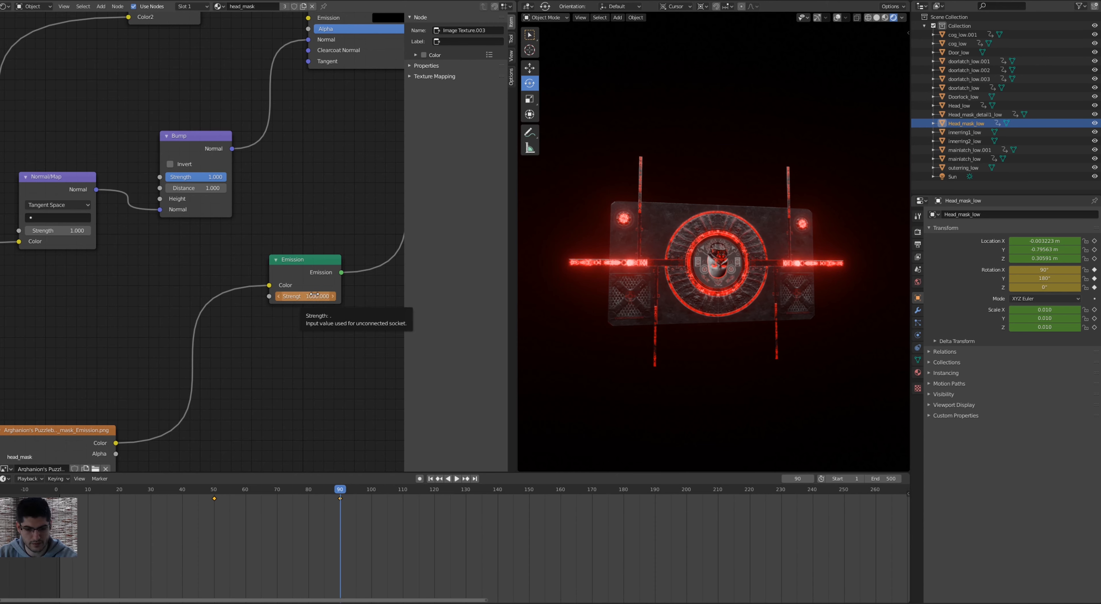
pyautogui.write('i')
# At frame 100, keyframe the head_mask material's Emission strength at 10 and check the mask up close in the rendered view.
pyautogui.moveTo(343, 490); pyautogui.dragTo(371, 495)
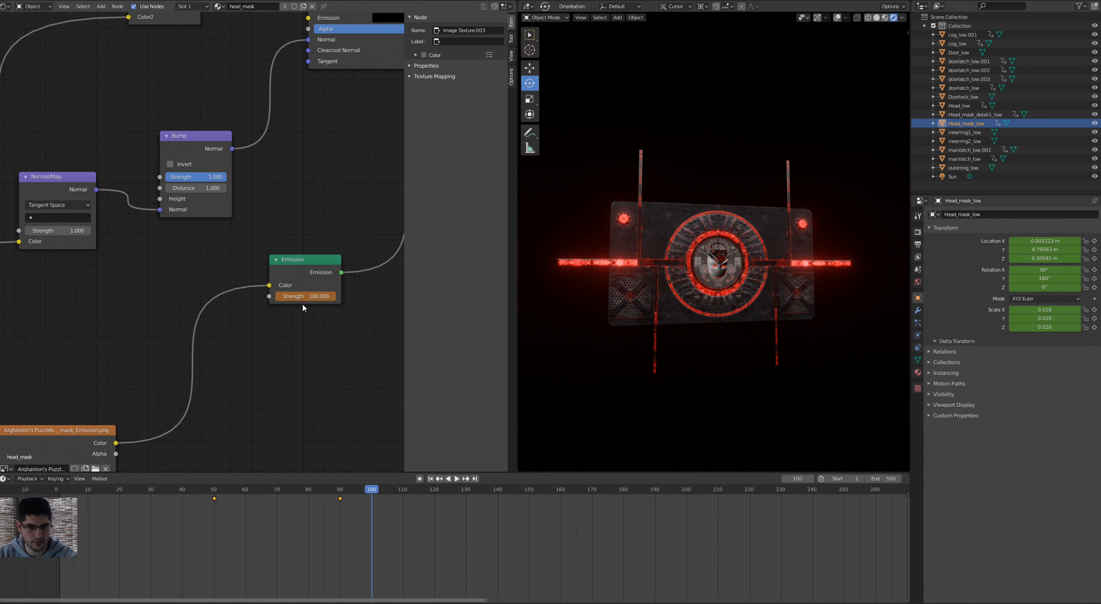
pyautogui.click(305, 297)
pyautogui.click(377, 491)
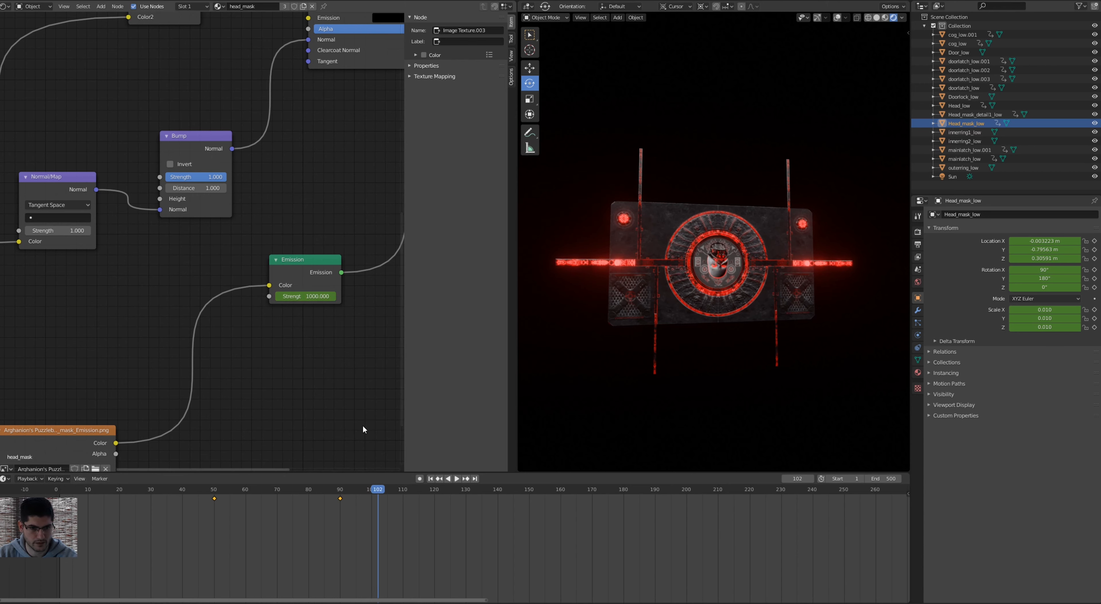
pyautogui.moveTo(377, 487); pyautogui.dragTo(372, 510)
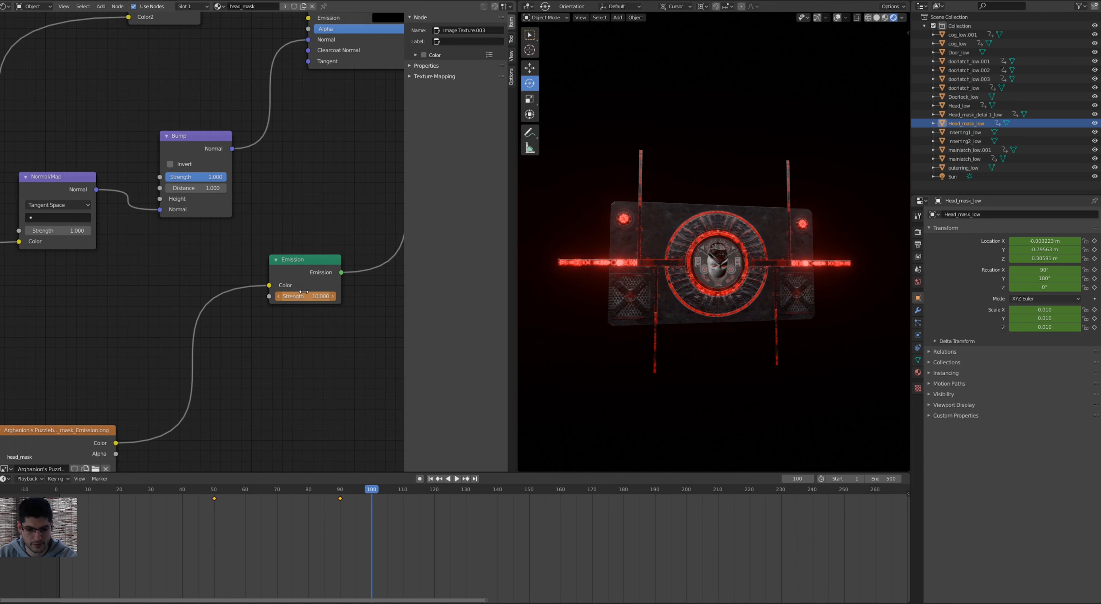
pyautogui.scroll(8, 726, 285)
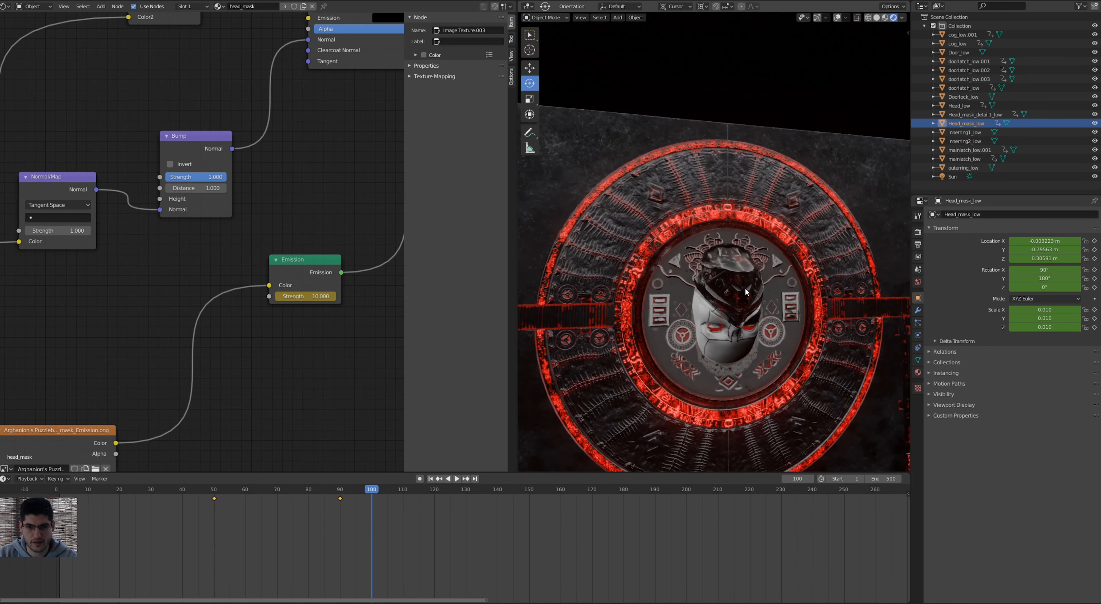
pyautogui.scroll(-3, 714, 282)
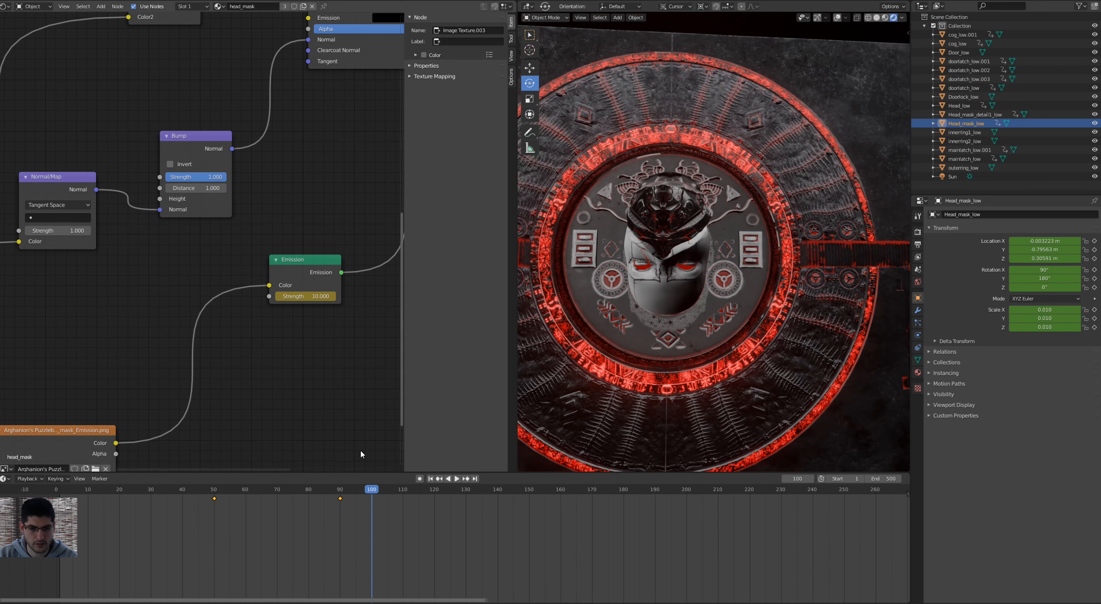
# Play the animation from around frame 20 to examine the mask's glow during and after the turn.
pyautogui.moveTo(372, 490); pyautogui.dragTo(115, 496)
pyautogui.press('space')
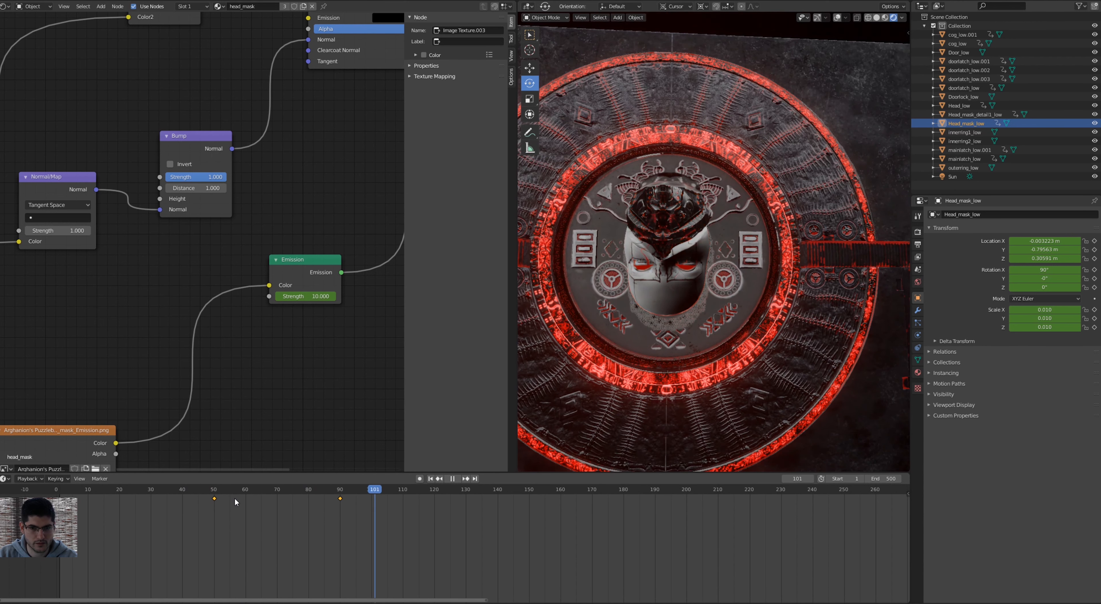
pyautogui.press('space')
pyautogui.moveTo(454, 489); pyautogui.dragTo(392, 512)
pyautogui.press('space')
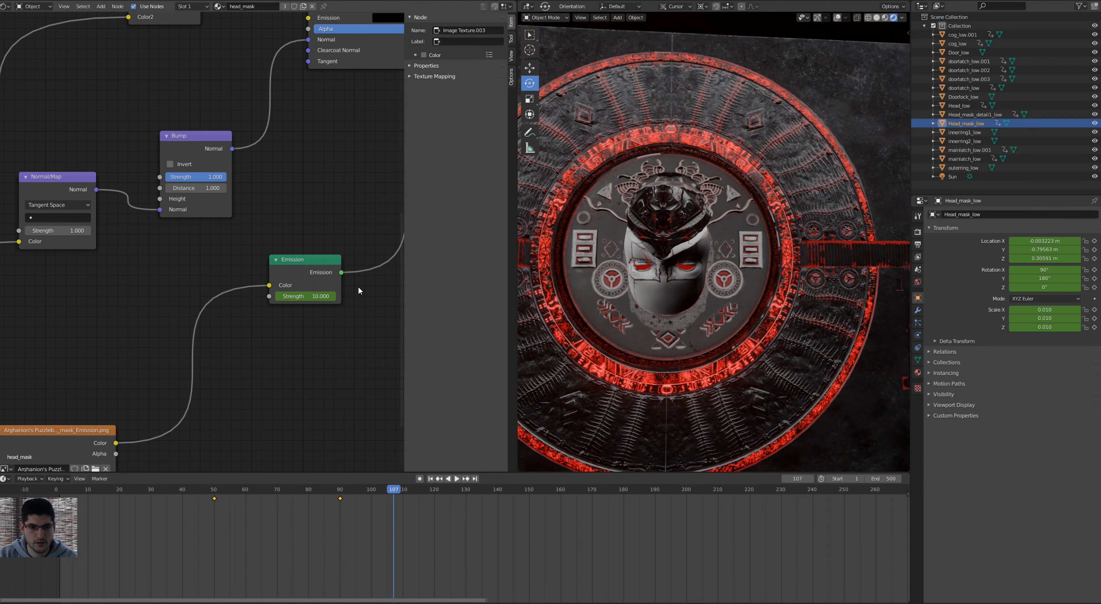
# Select Head_mask_detail1_low, set the head_mask Emission strength to 1 with a keyframe at frame 100, and replay the fade.
pyautogui.click(975, 114)
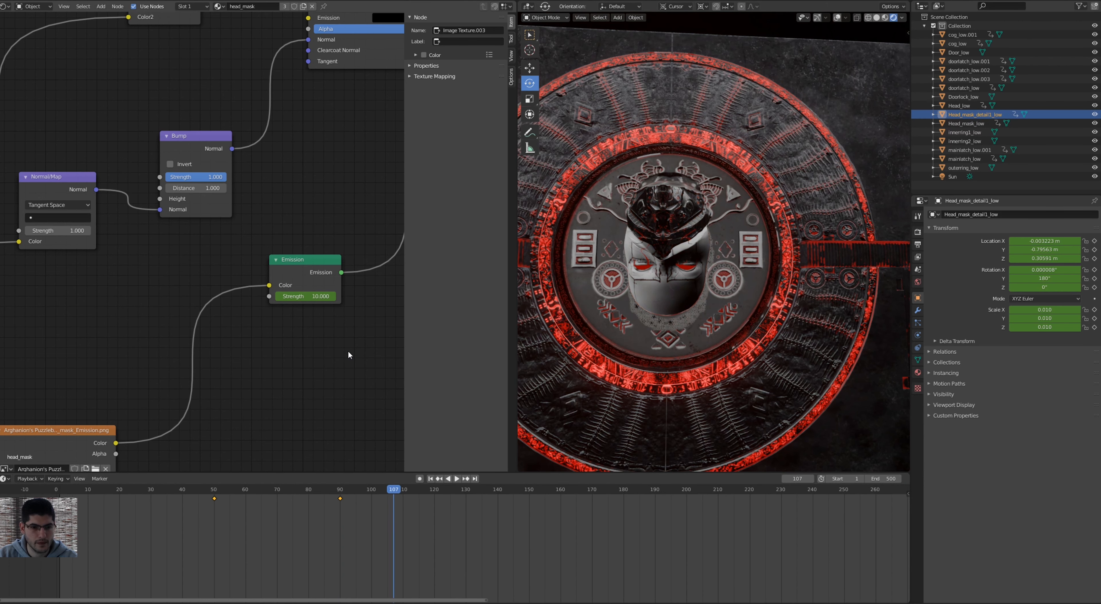
pyautogui.moveTo(395, 496); pyautogui.dragTo(371, 496)
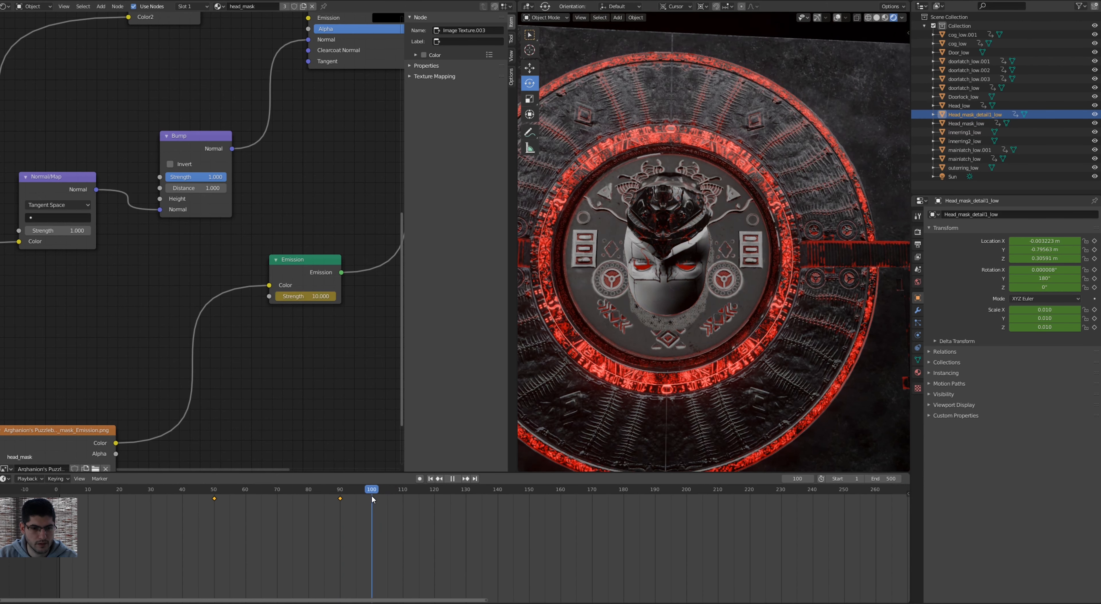
pyautogui.press('Return')
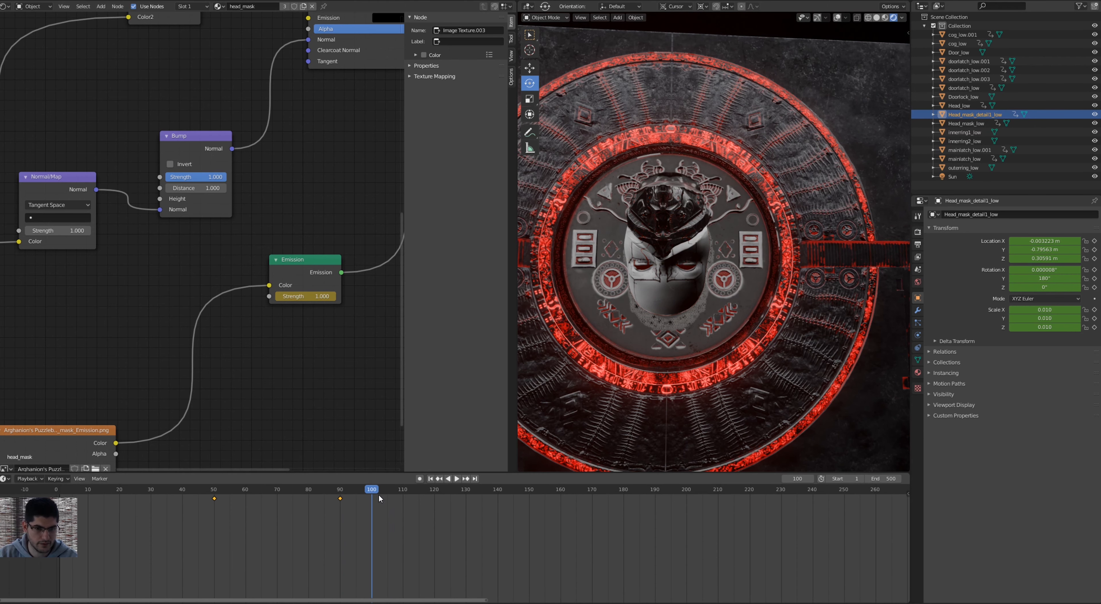
pyautogui.hotkey('shift', 'Left')
pyautogui.press('space')
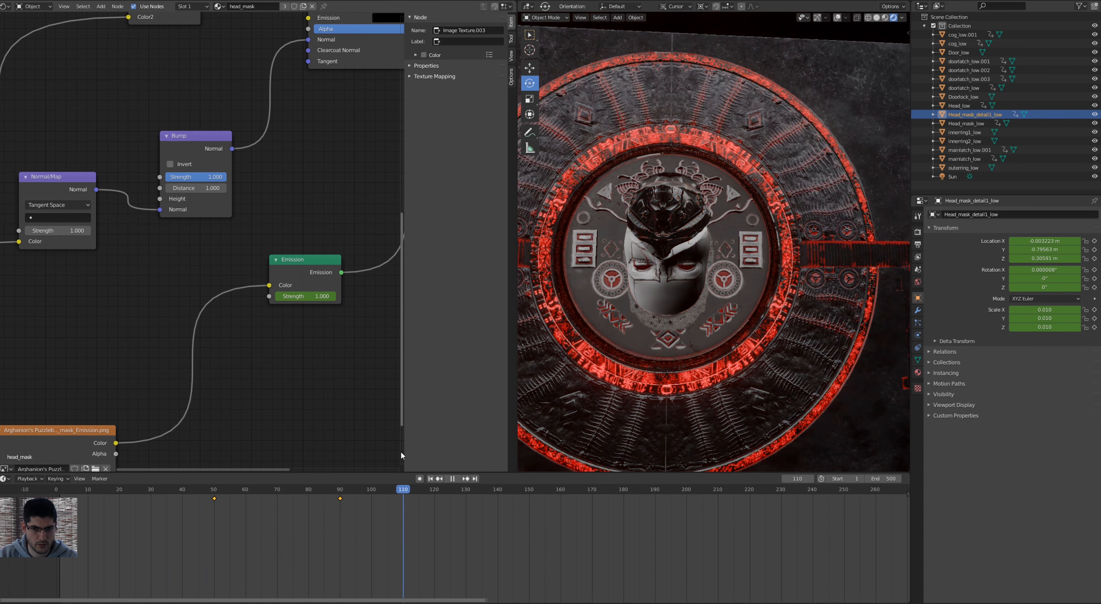
pyautogui.press('space')
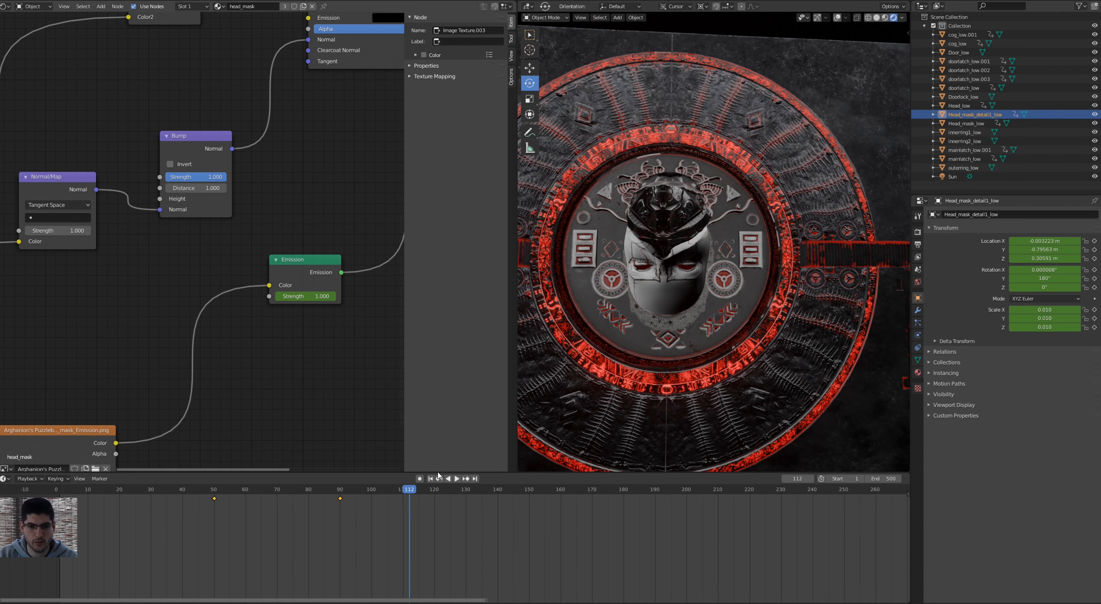
# Select Doorlock_low and keyframe its door_lock_plate material's Emission strength of 1 at frame 80.
pyautogui.moveTo(409, 492); pyautogui.dragTo(340, 490)
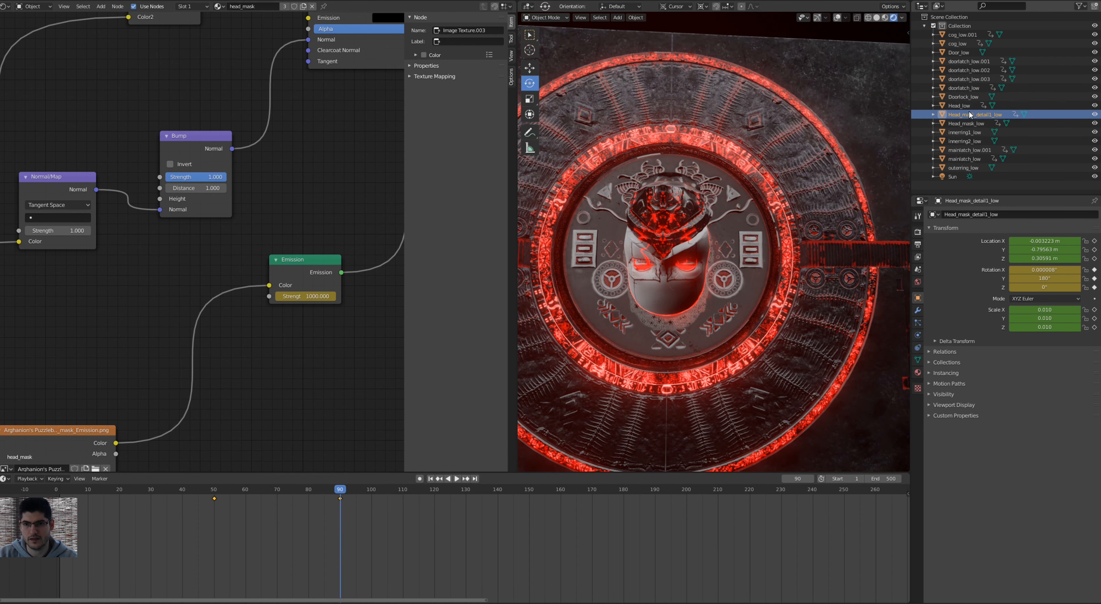
pyautogui.click(735, 248)
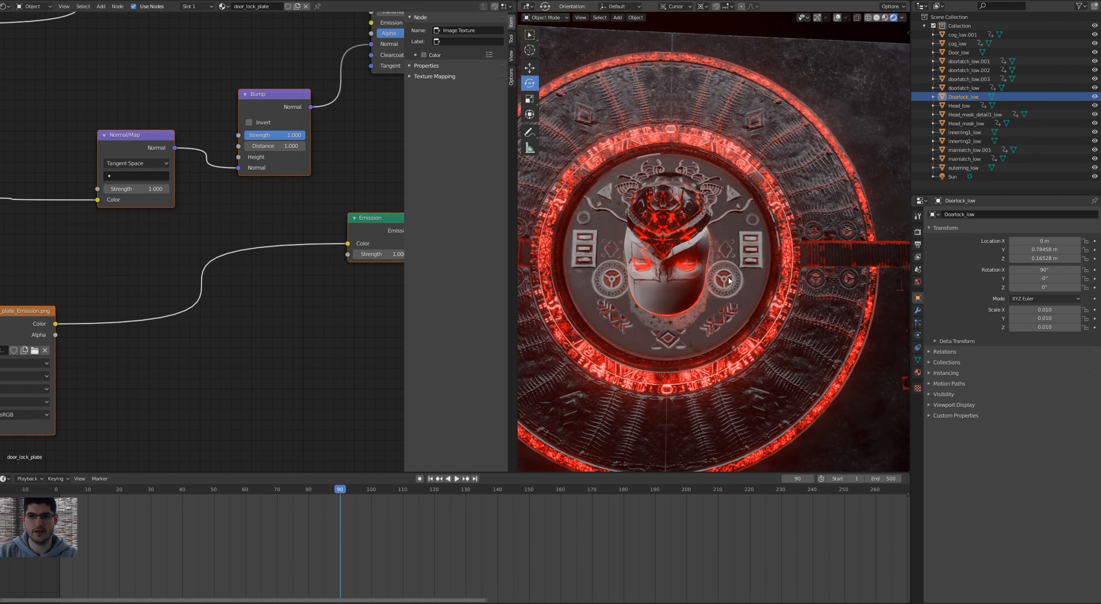
pyautogui.scroll(-2, 292, 308)
pyautogui.moveTo(292, 305); pyautogui.dragTo(267, 306, button='middle')
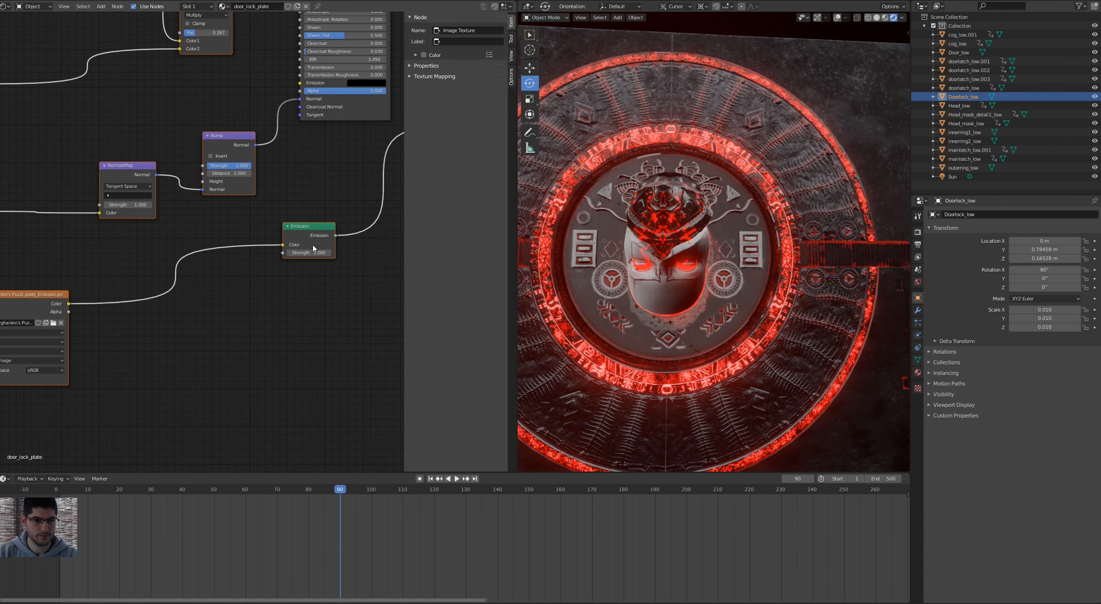
pyautogui.scroll(1, 313, 250)
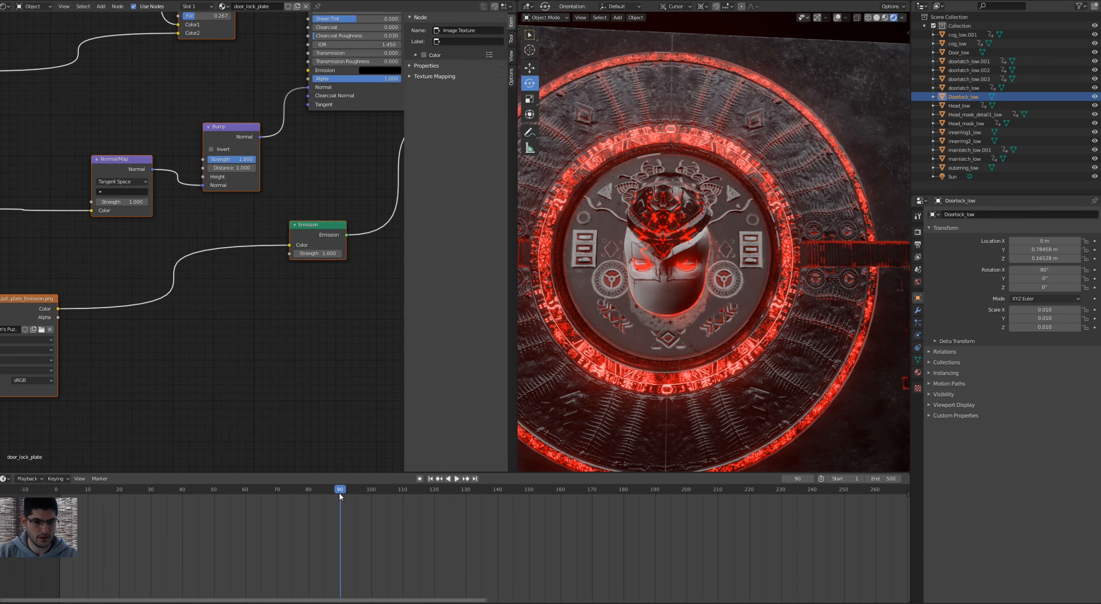
pyautogui.hotkey('shift', 'ctrl', 'space')
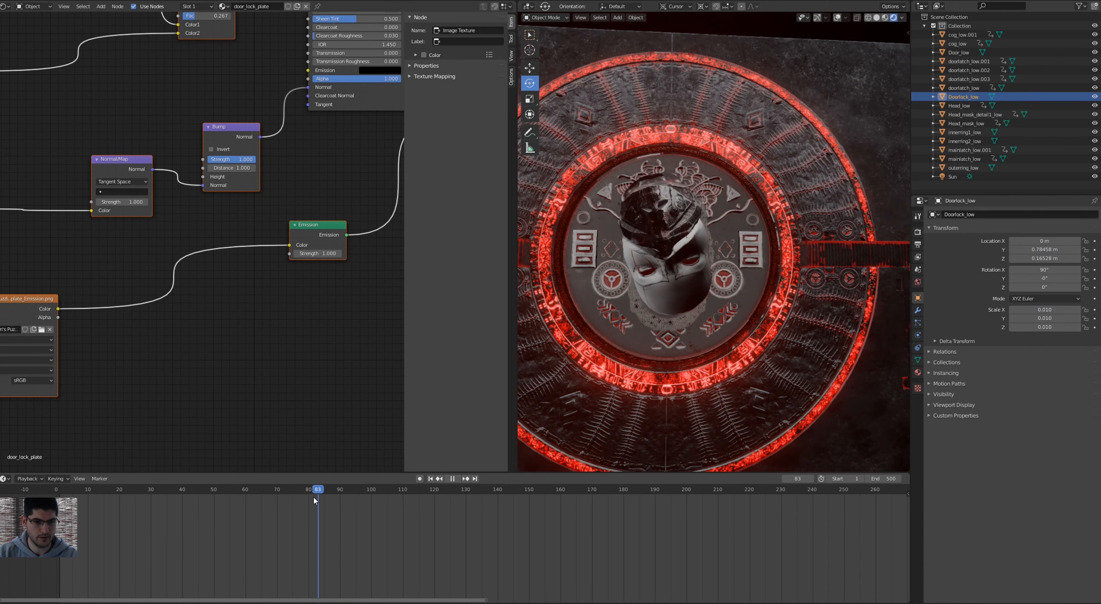
pyautogui.press('space')
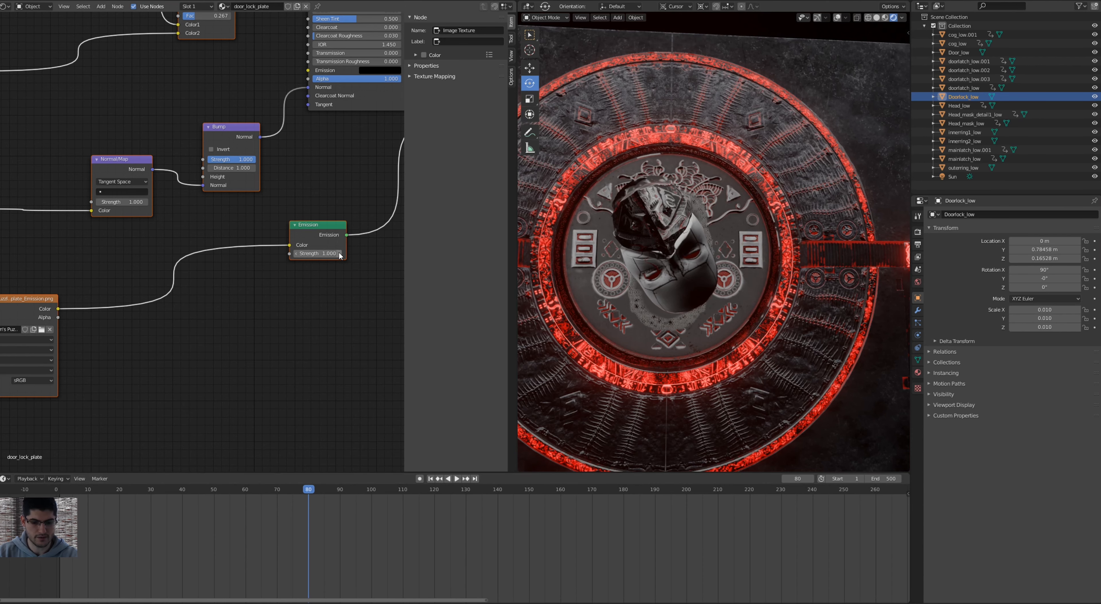
pyautogui.press('space')
# At frame 90, set the door_lock_plate material's Emission strength to 2000 and insert a keyframe.
pyautogui.press('space')
pyautogui.click(316, 258)
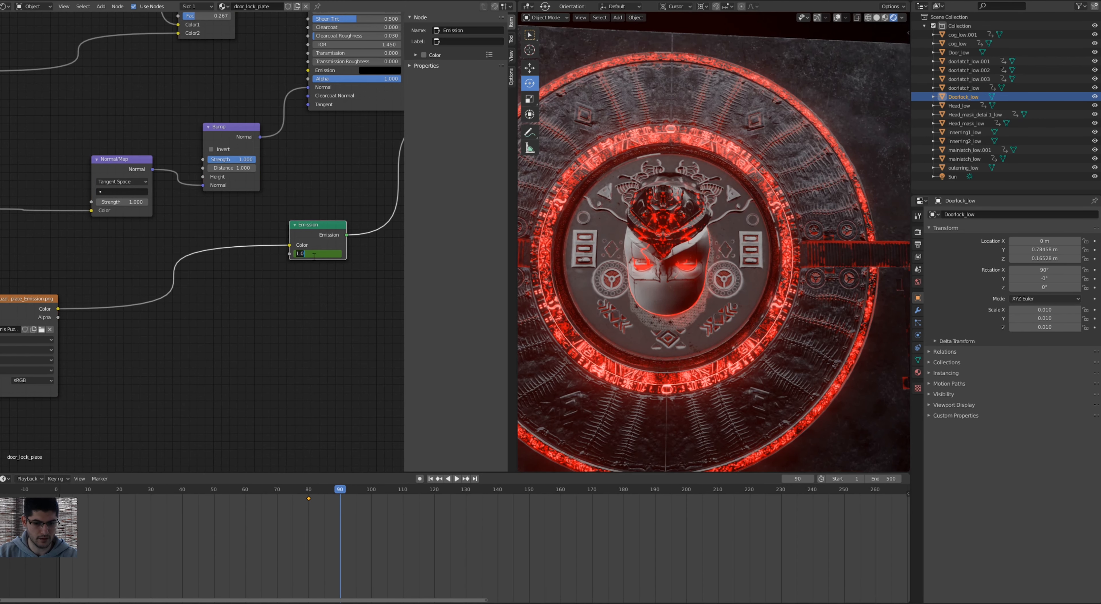
pyautogui.write('2000')
pyautogui.press('Return')
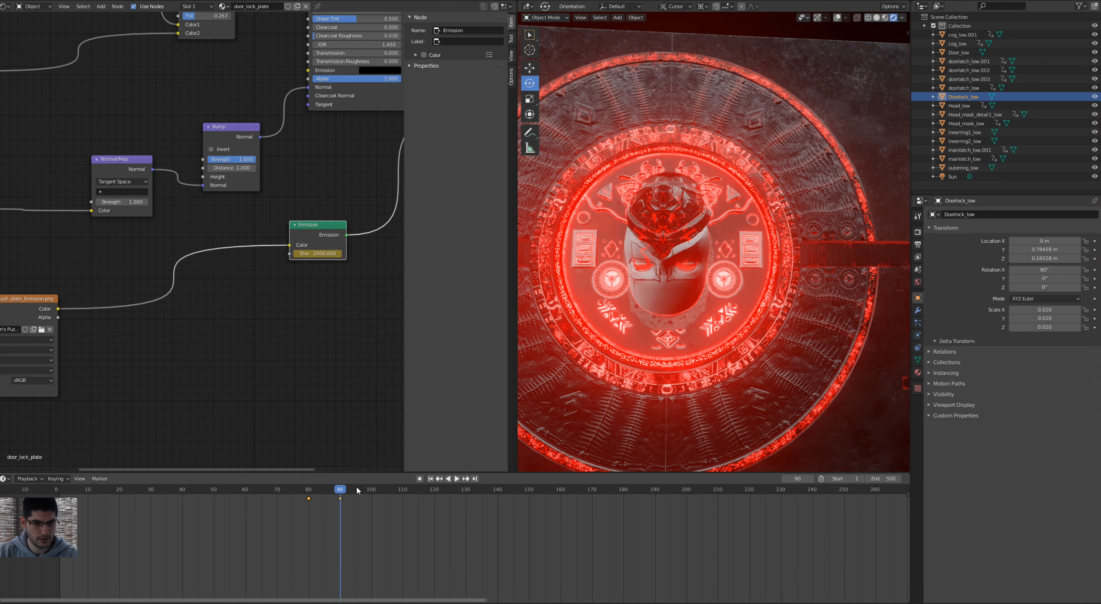
# At frame 110, set the door_lock_plate material's Emission strength to 50 and insert a keyframe.
pyautogui.press('space')
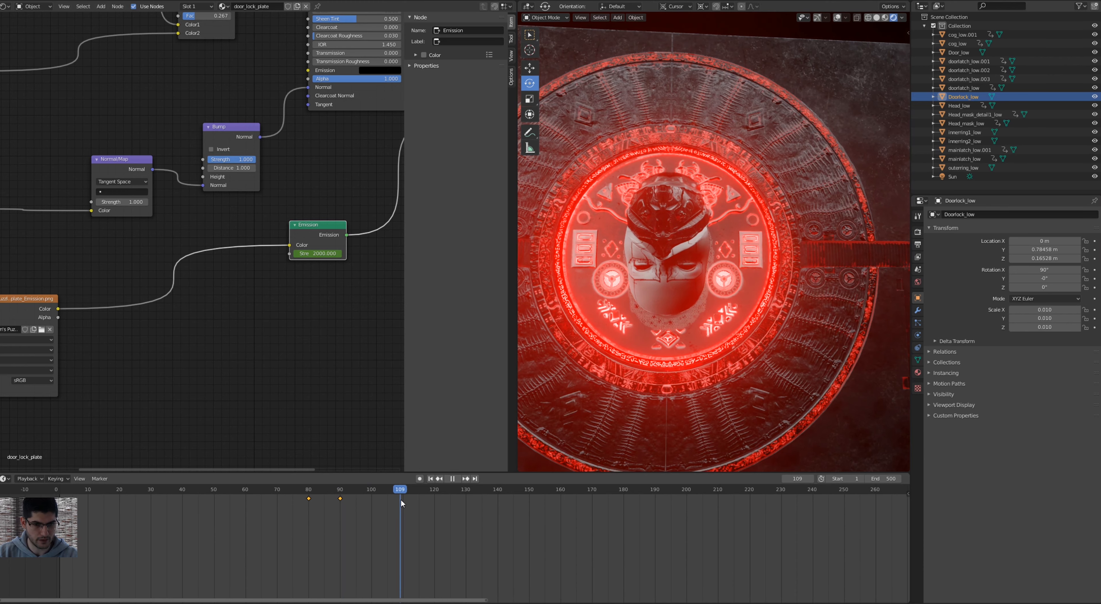
pyautogui.press('space')
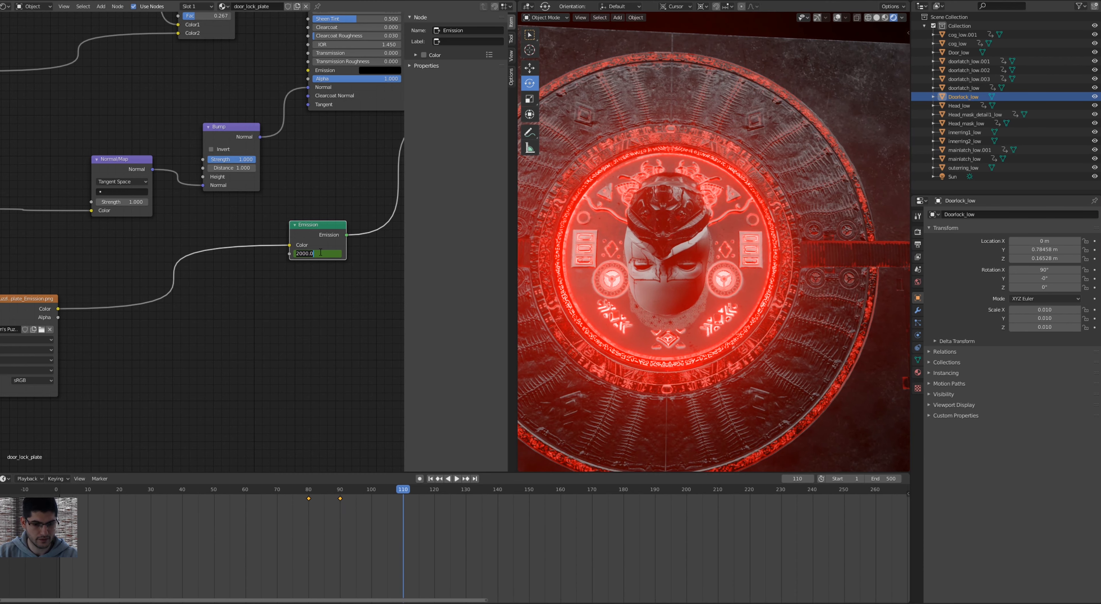
pyautogui.press('Return')
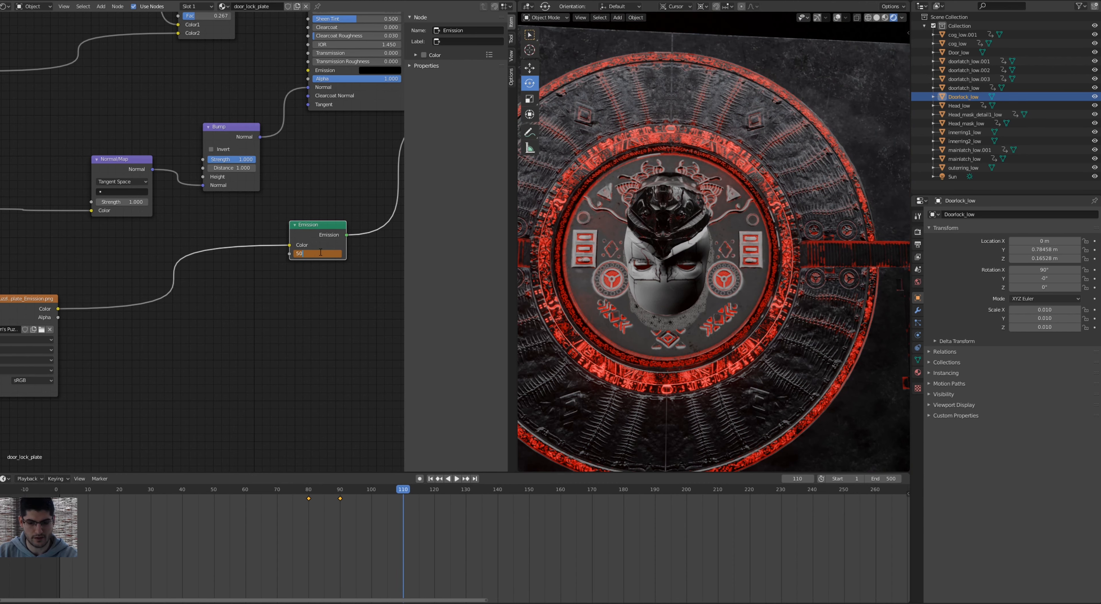
pyautogui.write('.0')
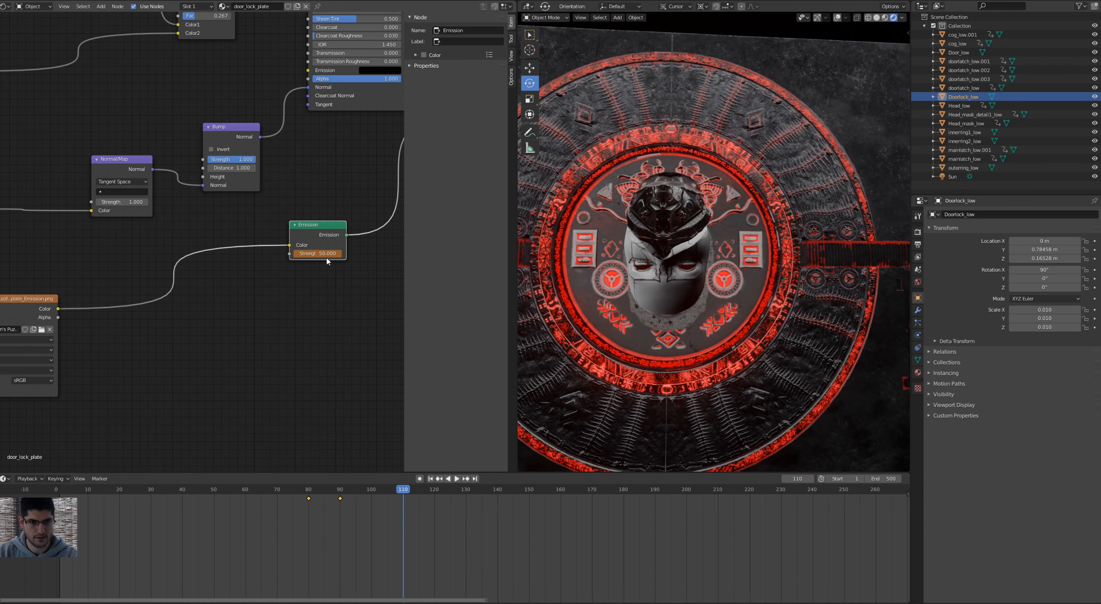
# Play the animation from the start to examine the lock plate's emission flash and fade.
pyautogui.moveTo(403, 488); pyautogui.dragTo(58, 485)
pyautogui.press('space')
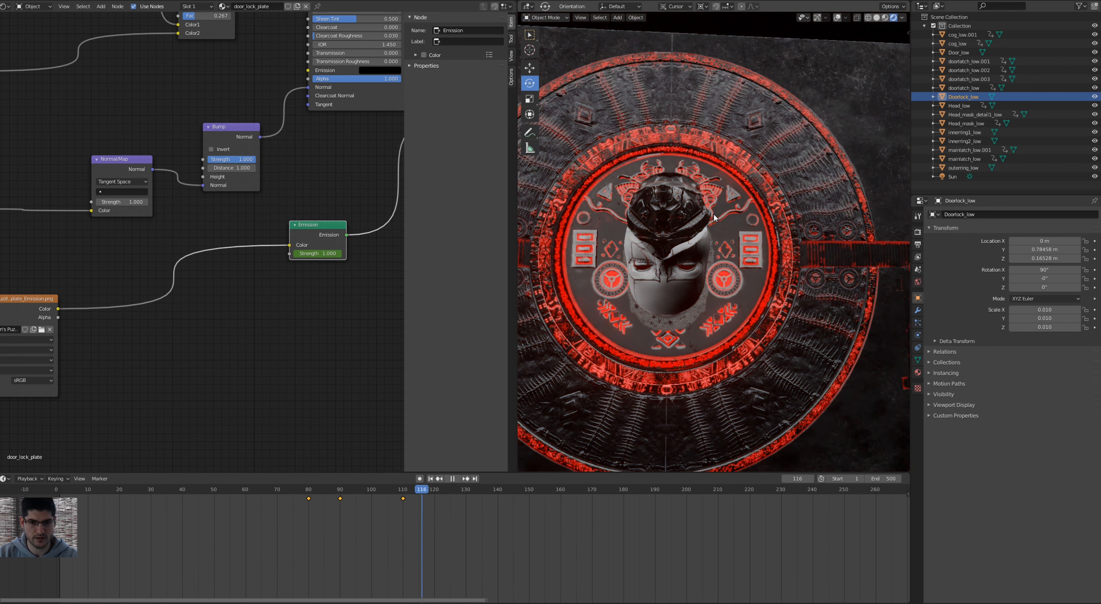
pyautogui.press('space')
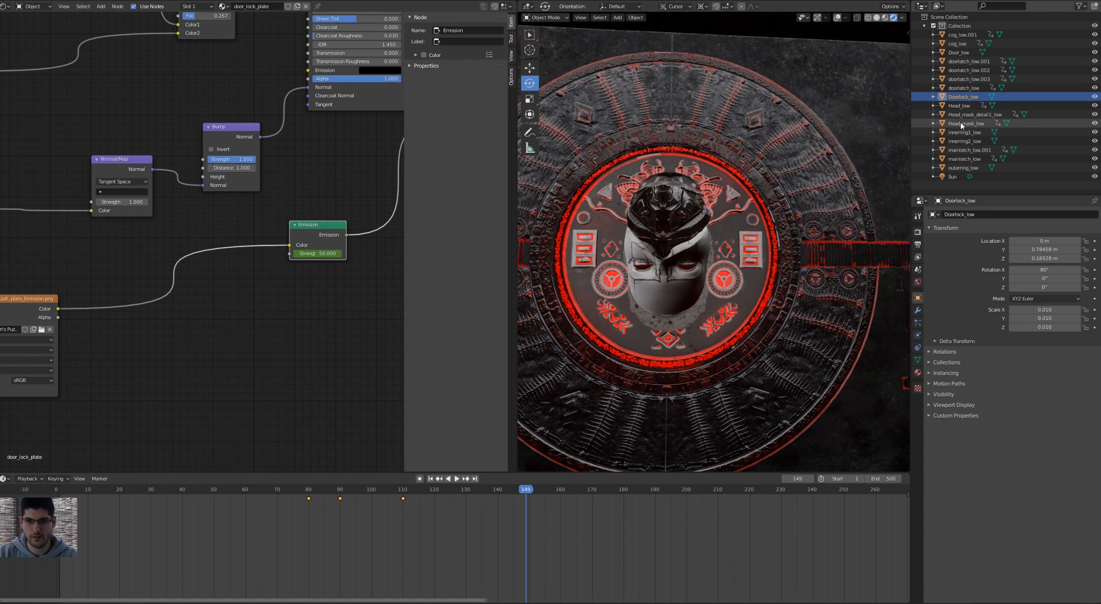
# Select Head_low and play its animation around frames 100 to 134 to examine the head mask's emission flash.
pyautogui.click(646, 274)
pyautogui.moveTo(530, 486); pyautogui.dragTo(437, 504)
pyautogui.click(371, 497)
pyautogui.moveTo(371, 491)
pyautogui.mouseDown()
pyautogui.moveTo(315, 497)
pyautogui.moveTo(359, 496)
pyautogui.mouseUp()
pyautogui.press('space')
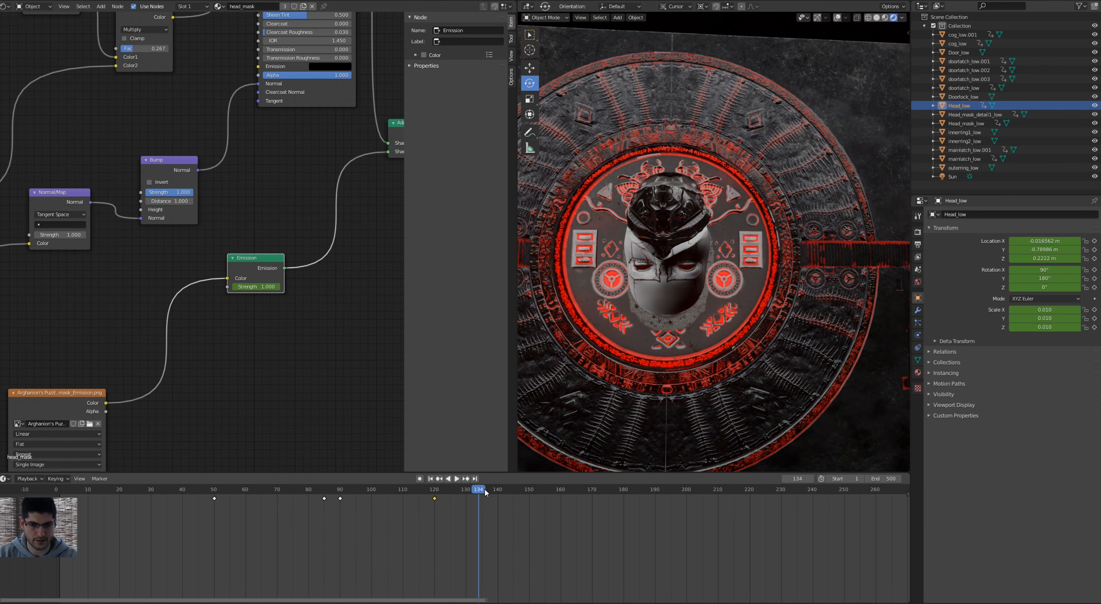
pyautogui.moveTo(484, 493); pyautogui.dragTo(424, 528)
pyautogui.press('space')
# Go to frame 70 and examine the whole door, including the main latches and the rings around the lock plate.
pyautogui.scroll(-4, 610, 271)
pyautogui.moveTo(610, 271); pyautogui.dragTo(630, 273, button='middle')
pyautogui.scroll(3, 629, 202)
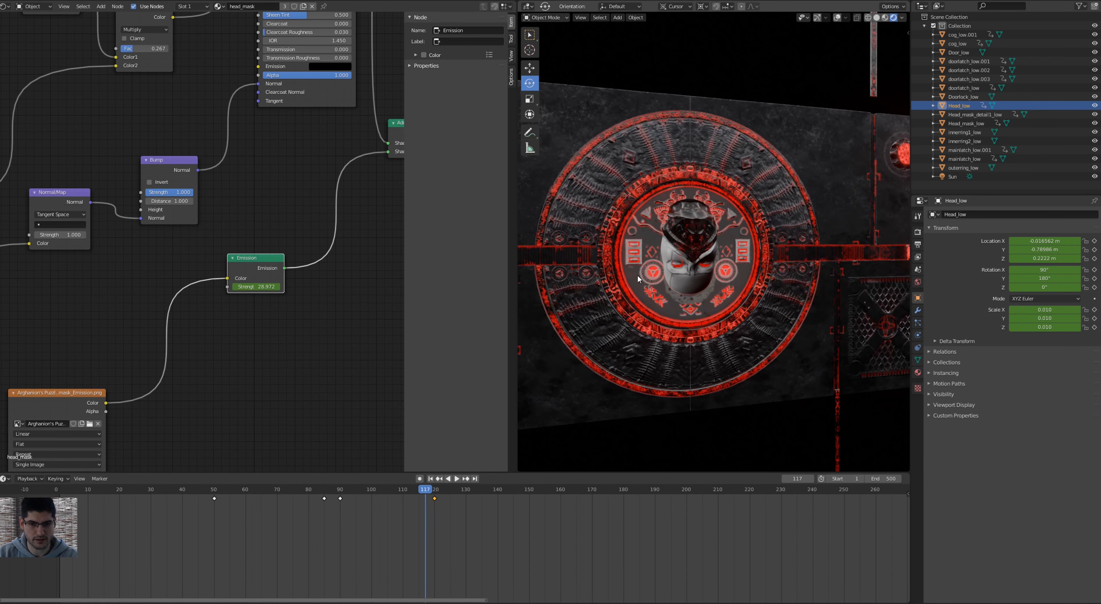
pyautogui.scroll(-2, 590, 368)
pyautogui.moveTo(426, 492); pyautogui.dragTo(280, 505)
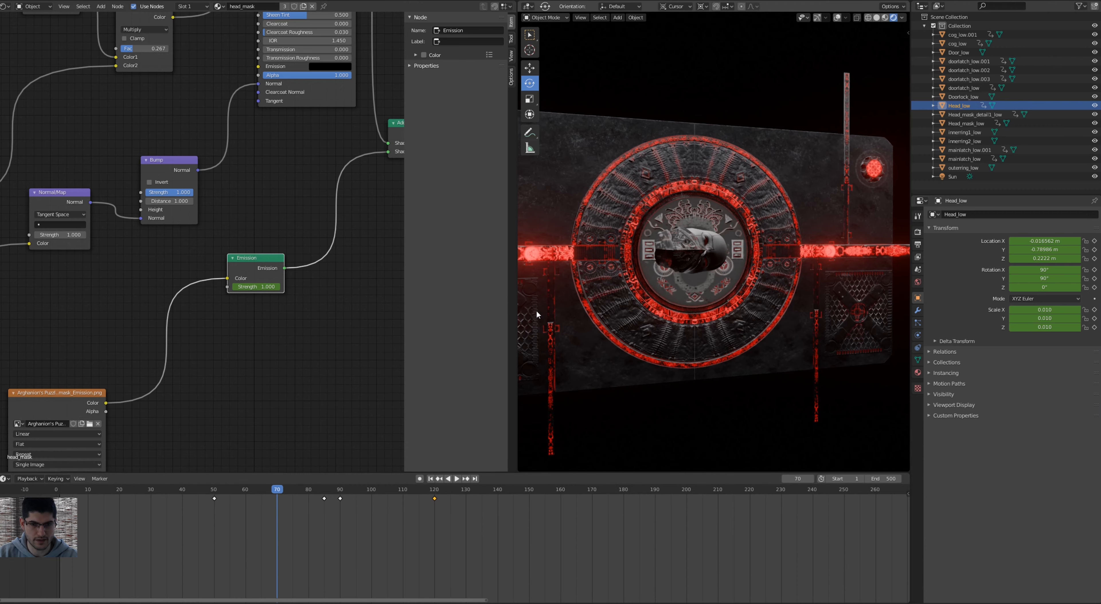
pyautogui.scroll(5, 563, 246)
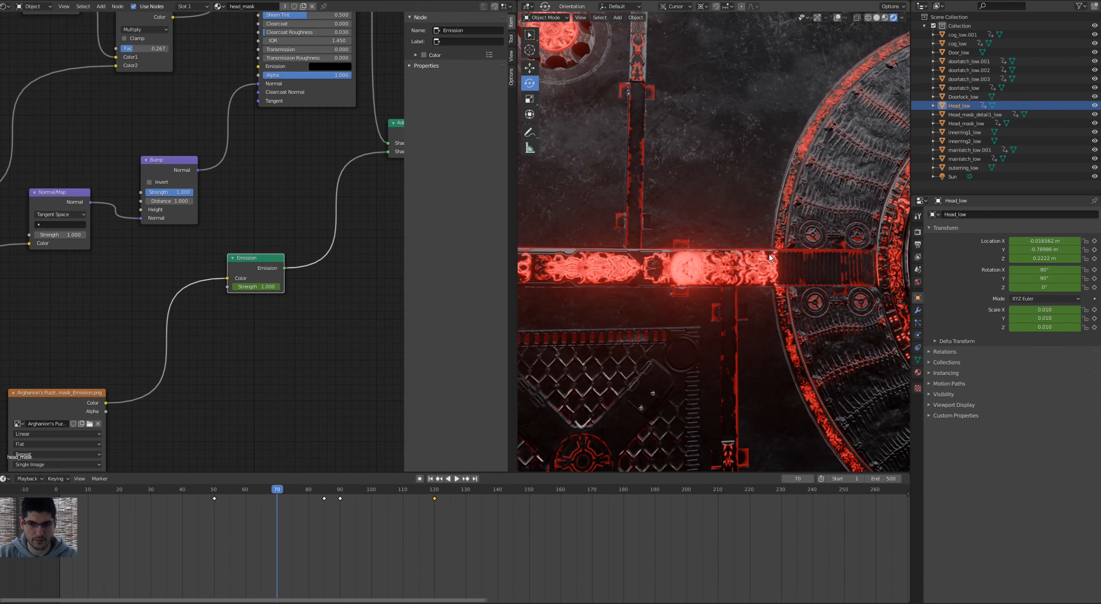
pyautogui.scroll(-4, 789, 252)
pyautogui.moveTo(789, 253); pyautogui.dragTo(694, 259, button='middle')
pyautogui.scroll(-3, 702, 257)
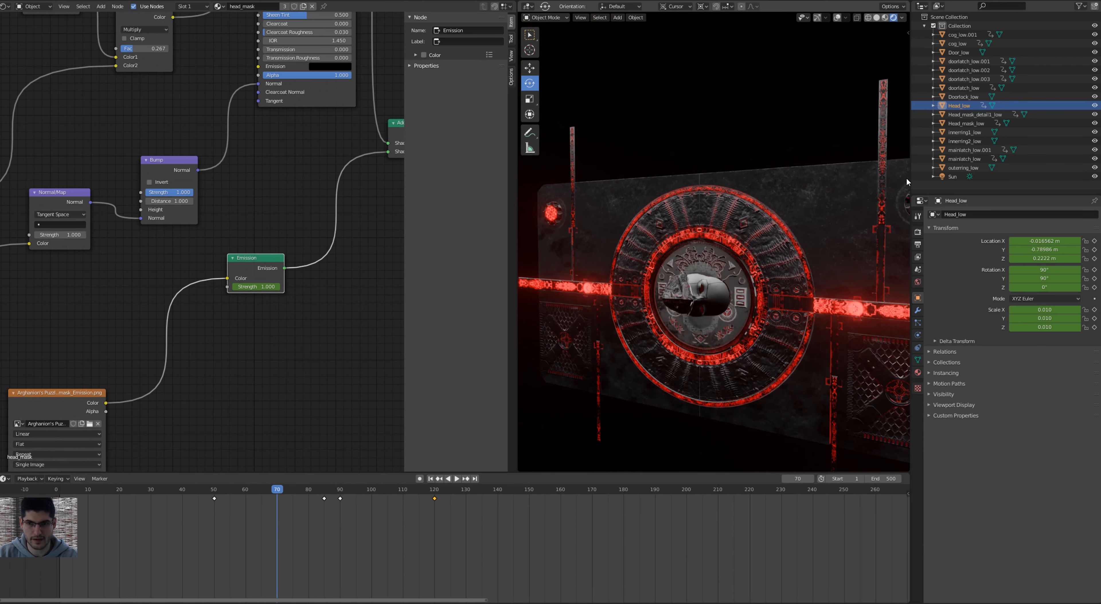
# Select outerring_low and change the node editor area to a 3D viewport in front view framing the whole ring.
pyautogui.click(962, 167)
pyautogui.moveTo(847, 265); pyautogui.dragTo(768, 276, button='middle')
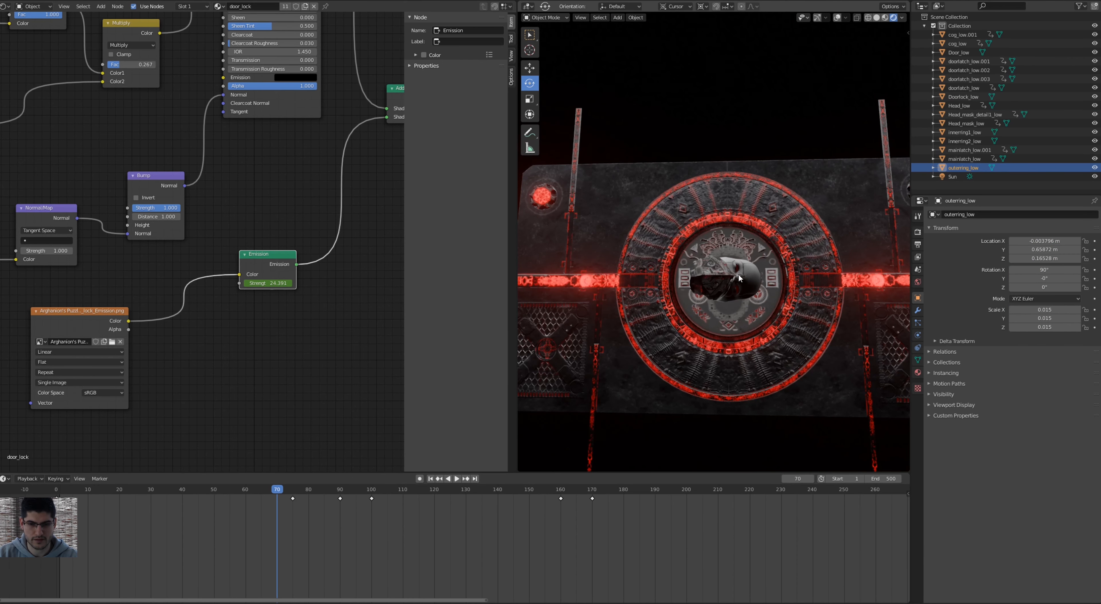
pyautogui.scroll(-1, 195, 110)
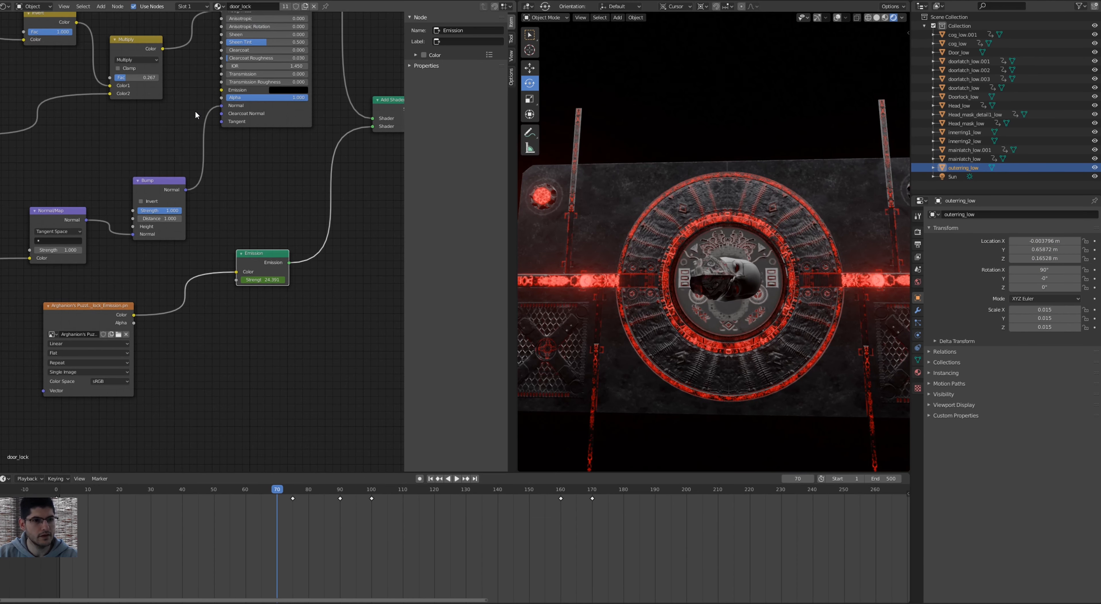
pyautogui.click(5, 6)
pyautogui.click(26, 39)
pyautogui.press('KP_1')
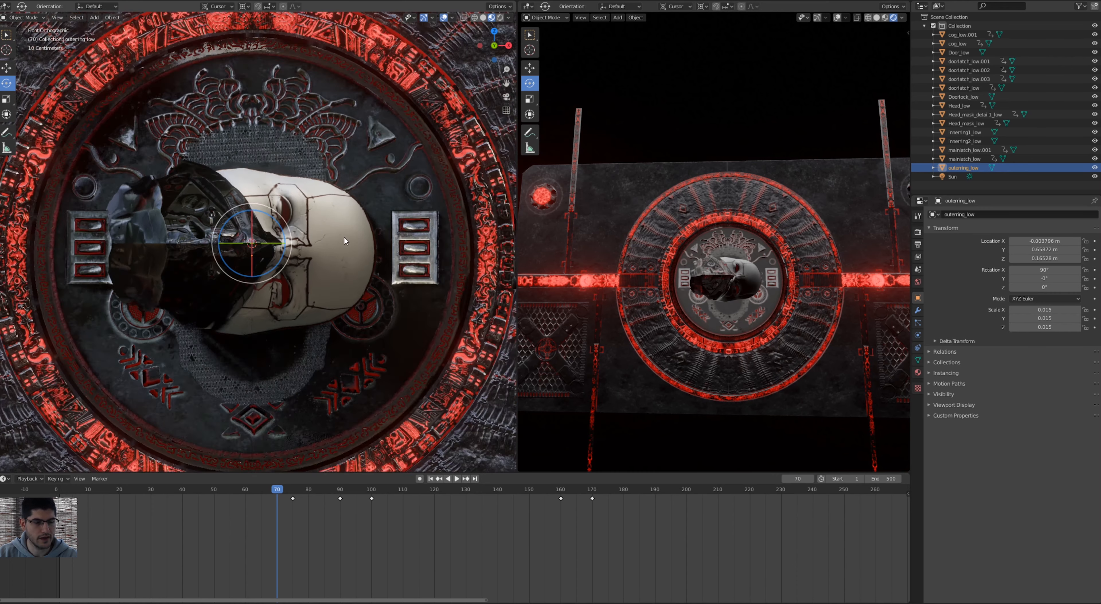
pyautogui.scroll(-5, 345, 236)
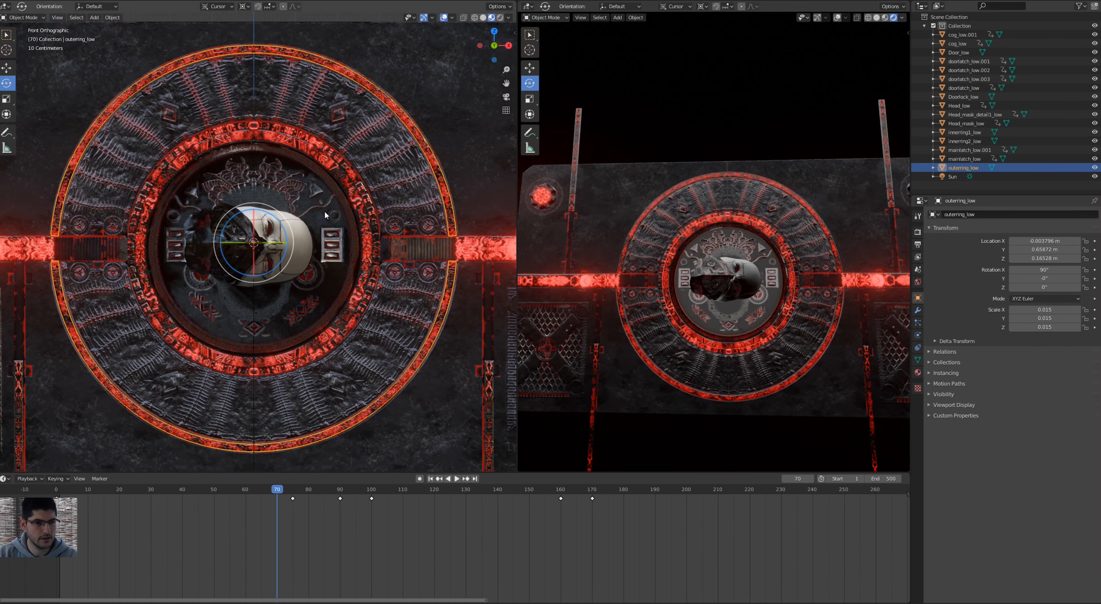
# Try to rotate outerring_low about the 3D cursor in front view.
pyautogui.press('r')
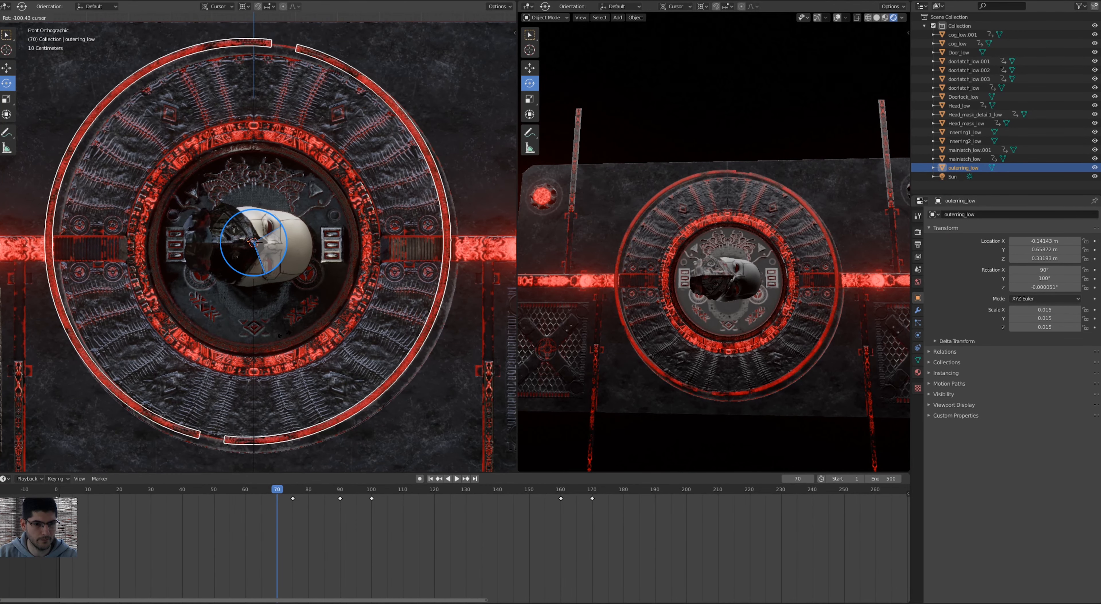
pyautogui.press('Escape')
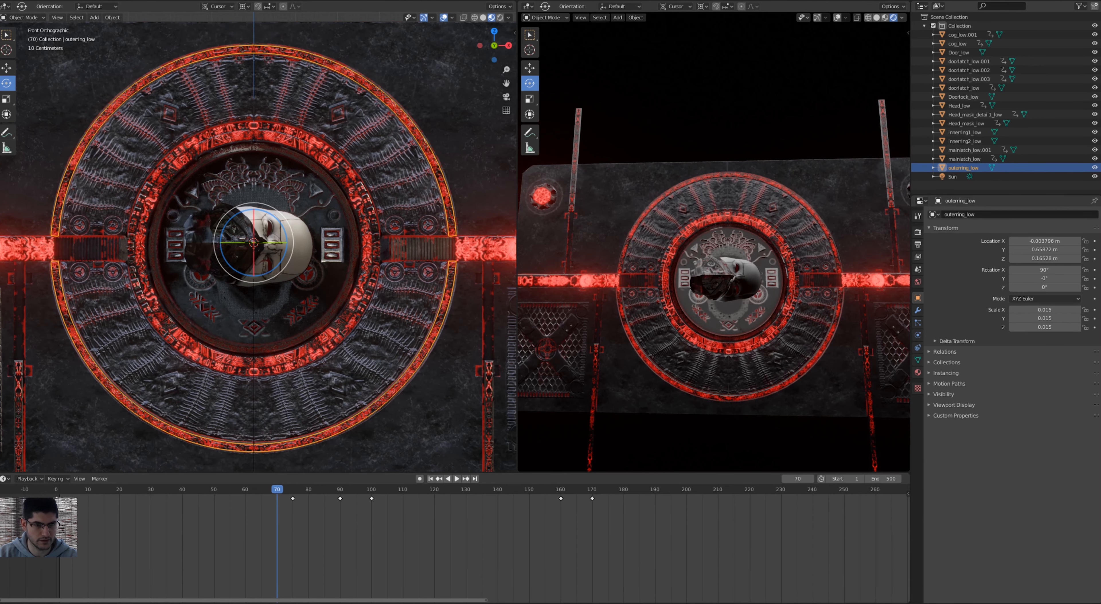
pyautogui.scroll(6, 261, 228)
pyautogui.scroll(-3, 260, 228)
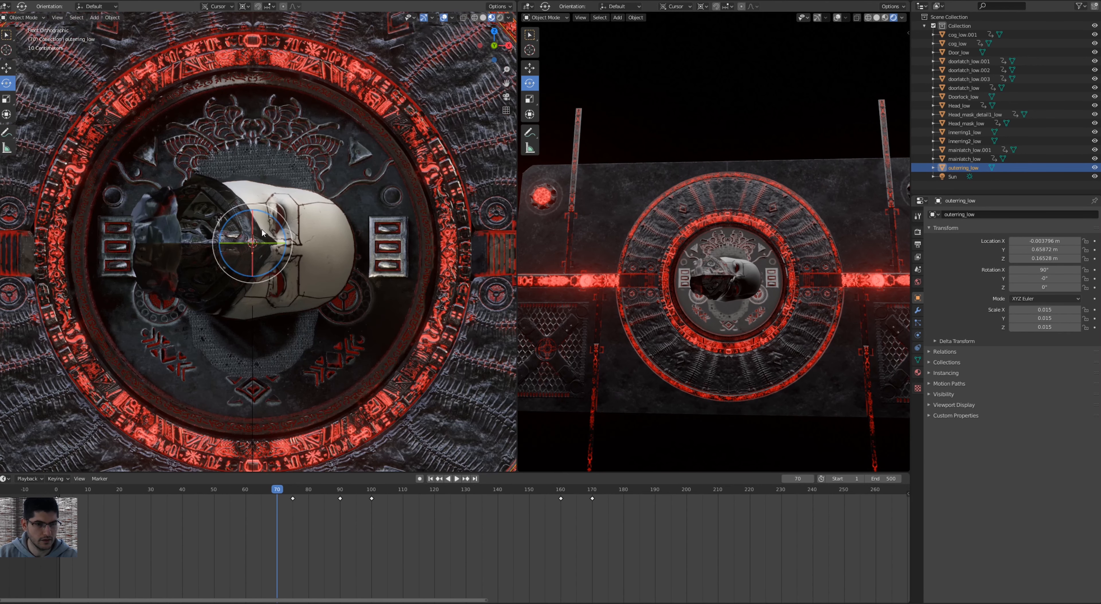
pyautogui.scroll(-3, 260, 228)
# Try moving outerring_low's origin to the 3D cursor and rotating the ring about it, and undo both changes.
pyautogui.click(113, 17)
pyautogui.moveTo(126, 38)
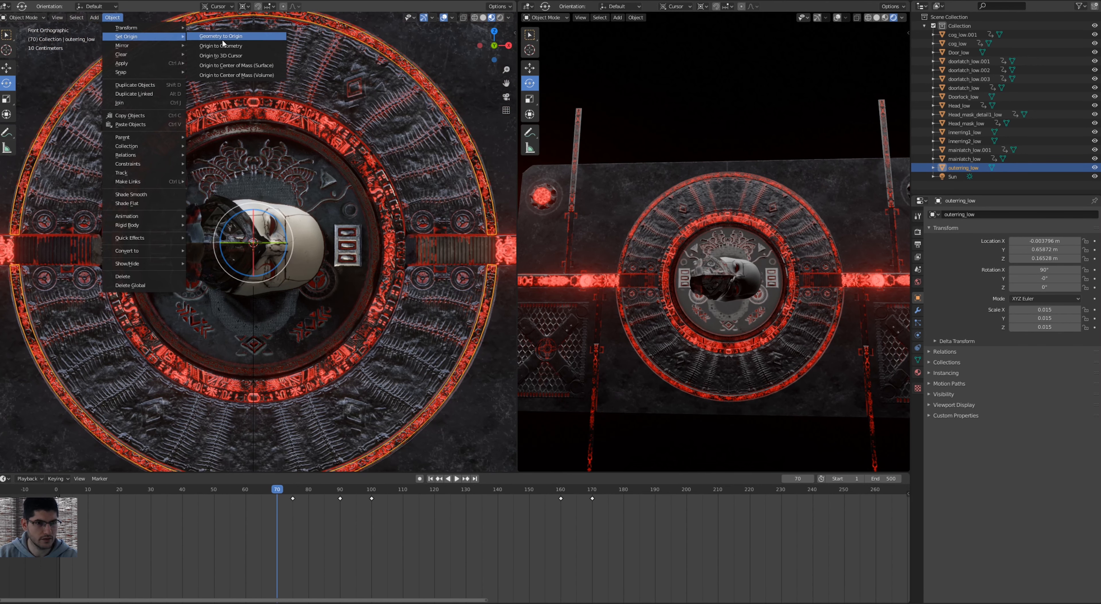
pyautogui.click(227, 54)
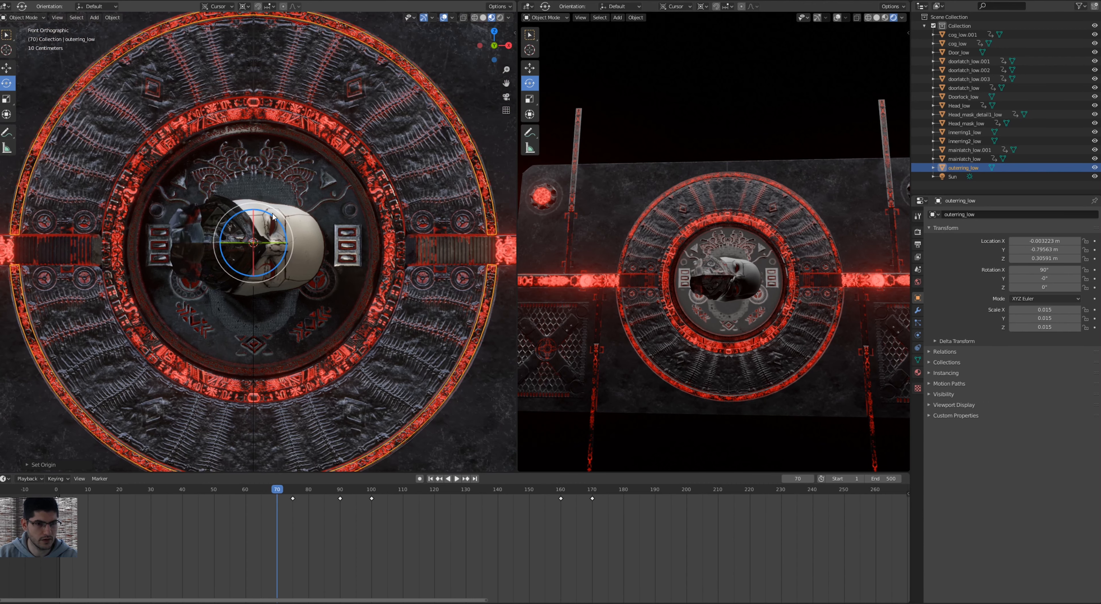
pyautogui.moveTo(284, 235); pyautogui.dragTo(294, 305)
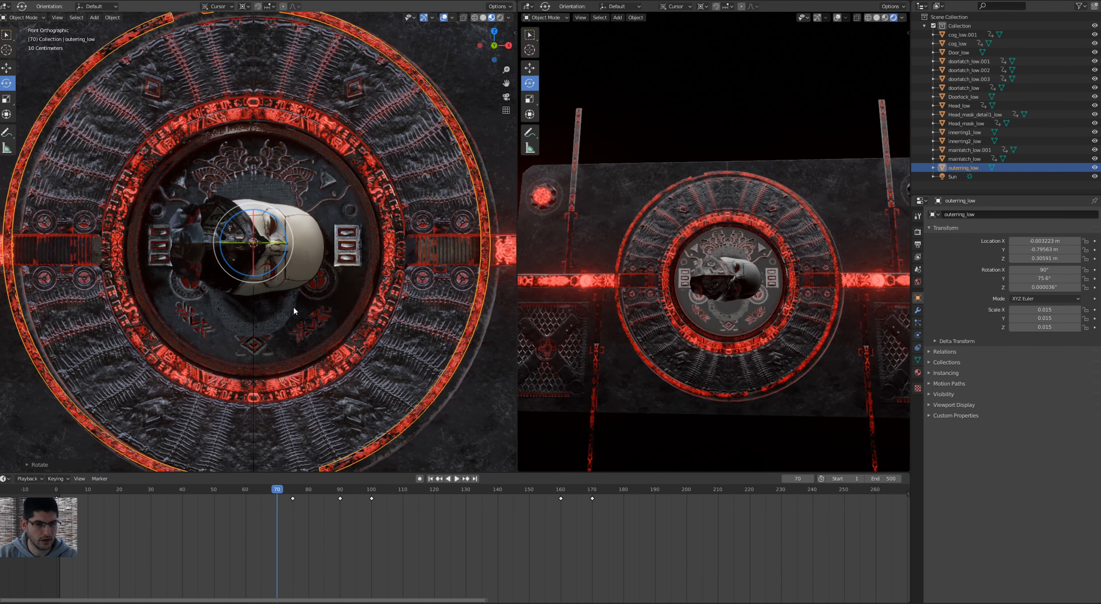
pyautogui.hotkey('ctrl', 'z')
pyautogui.hotkey('ctrl', 'z')
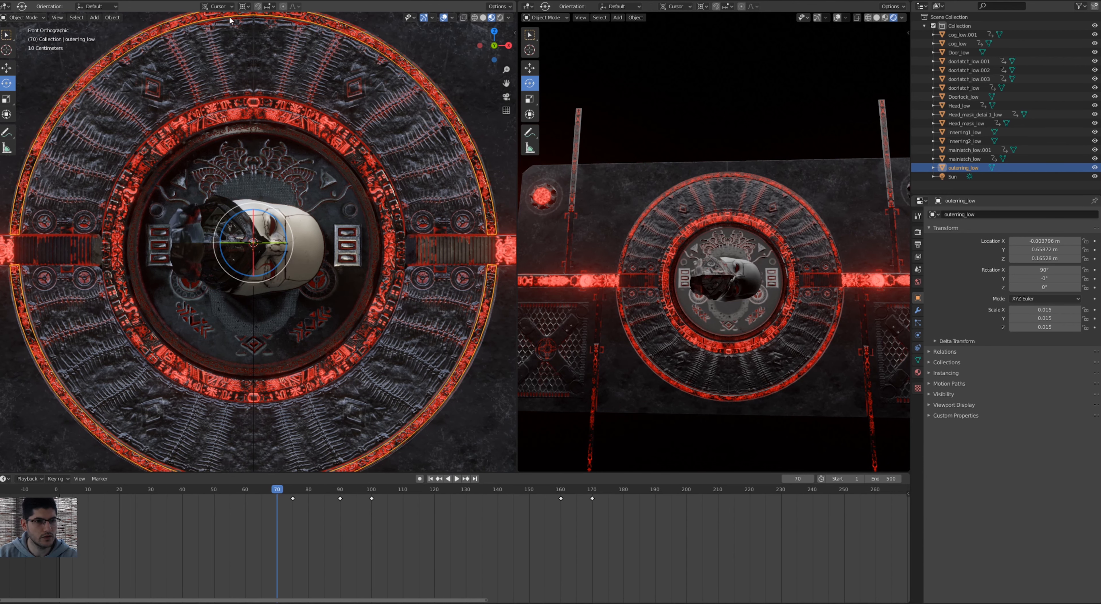
# Set the transform pivot point to Median Point and try a test rotation of outerring_low.
pyautogui.click(244, 7)
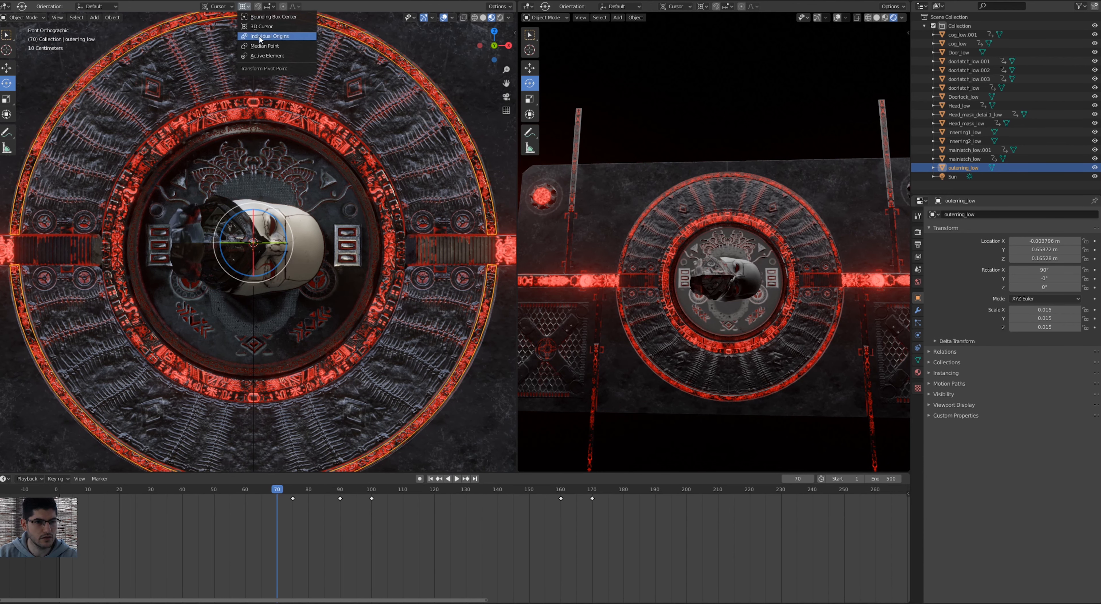
pyautogui.click(262, 46)
pyautogui.moveTo(284, 246); pyautogui.dragTo(301, 192)
pyautogui.press('Escape')
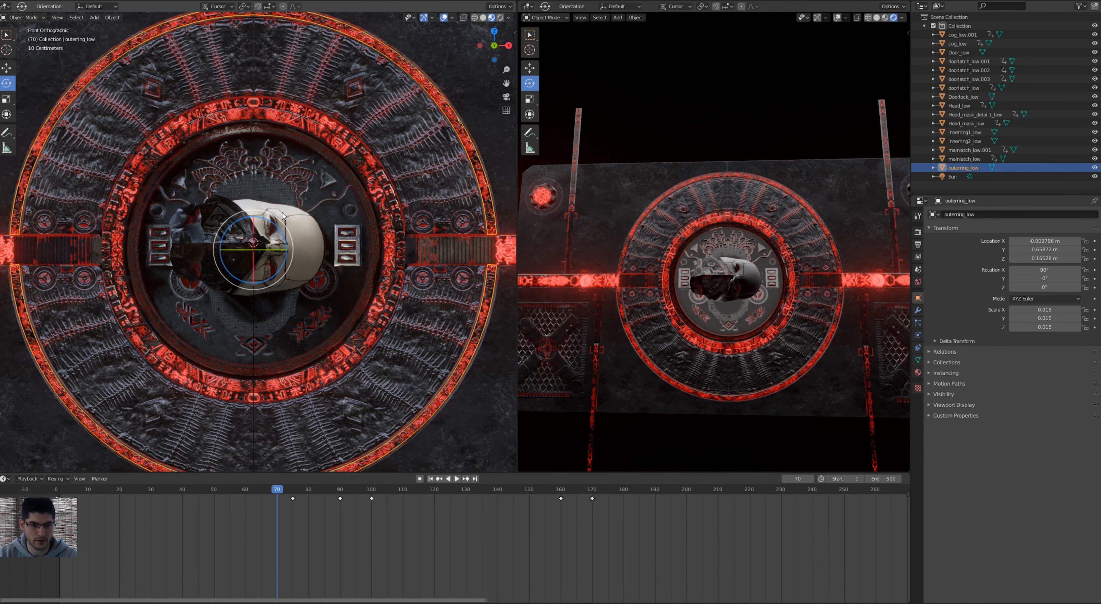
pyautogui.scroll(-1, 294, 233)
pyautogui.scroll(-1, 304, 252)
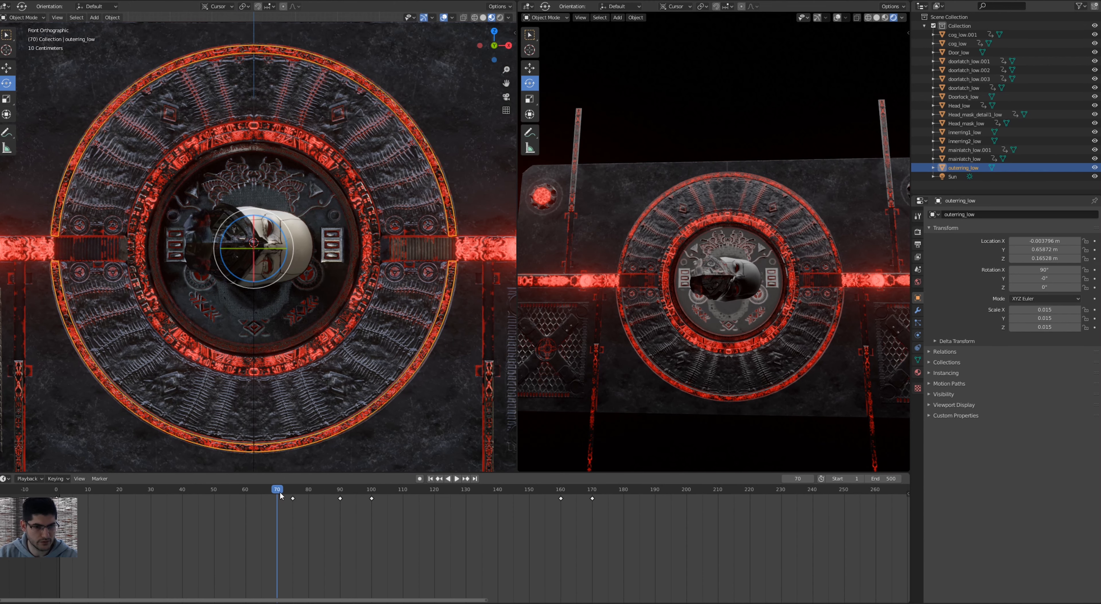
# Insert a location, rotation and scale keyframe for outerring_low at frame 70.
pyautogui.moveTo(279, 491); pyautogui.dragTo(275, 492)
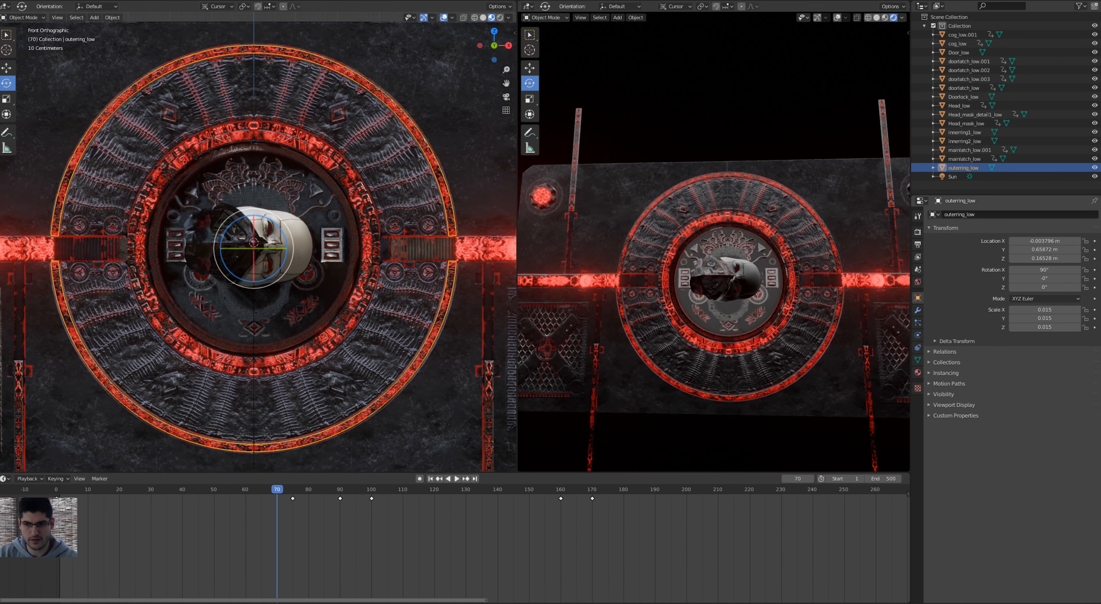
pyautogui.press('i')
pyautogui.press('i')
pyautogui.press('i')
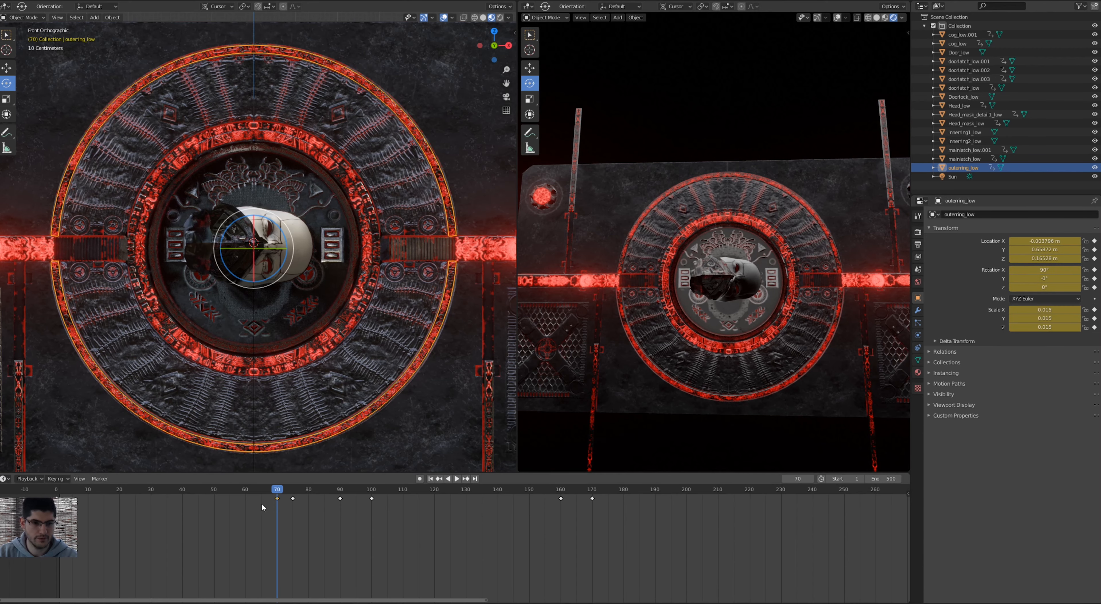
# At frame 170, set outerring_low's Y rotation to 450° and insert a rotation keyframe.
pyautogui.moveTo(278, 491); pyautogui.dragTo(609, 512)
pyautogui.press('space')
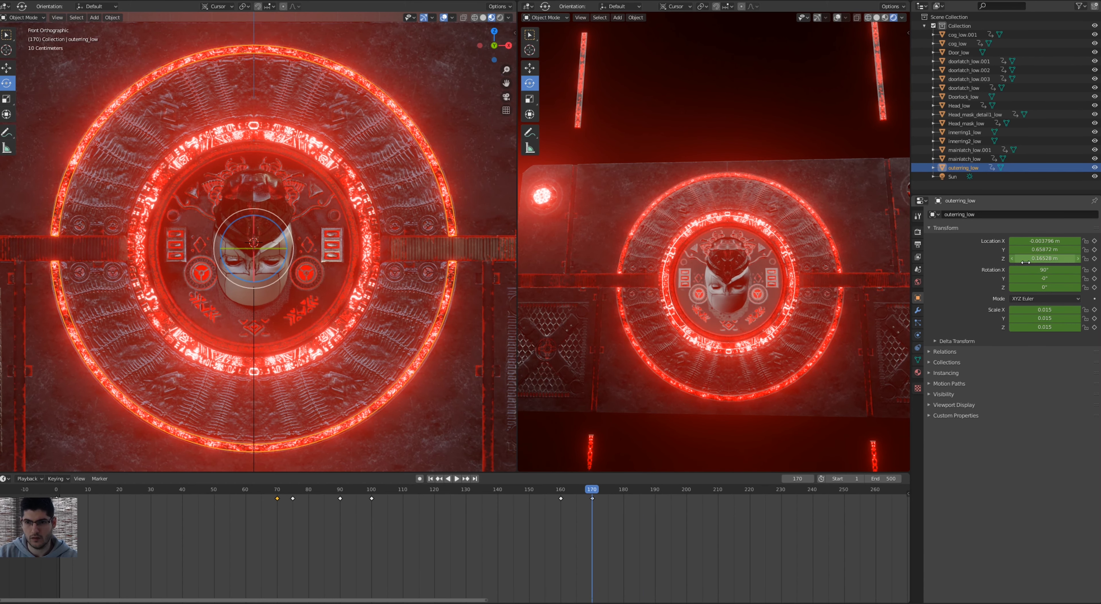
pyautogui.moveTo(1034, 278); pyautogui.dragTo(1100, 278)
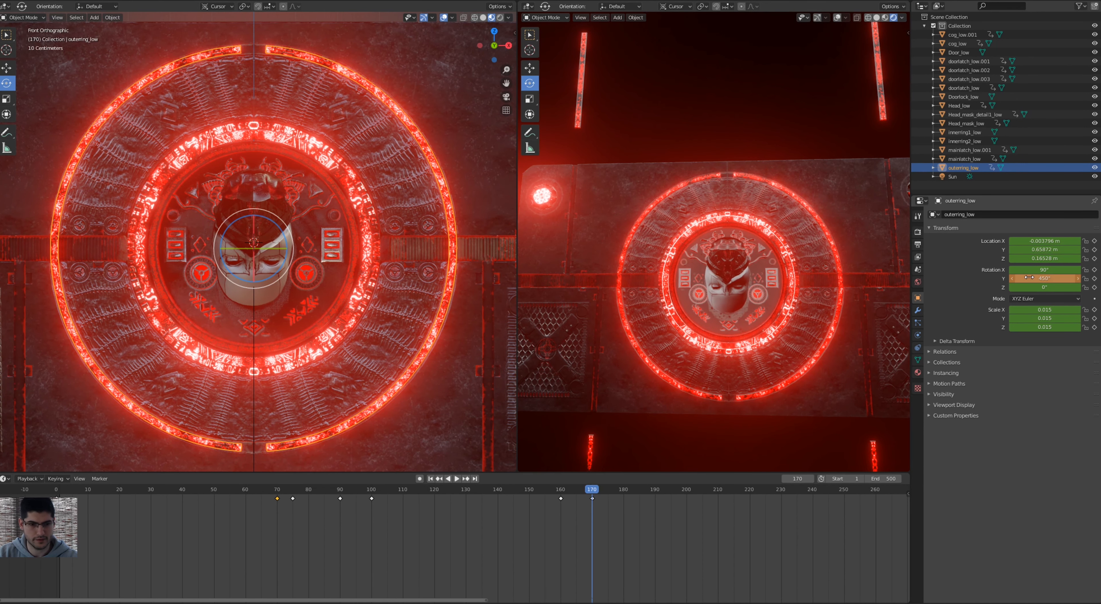
pyautogui.press('i')
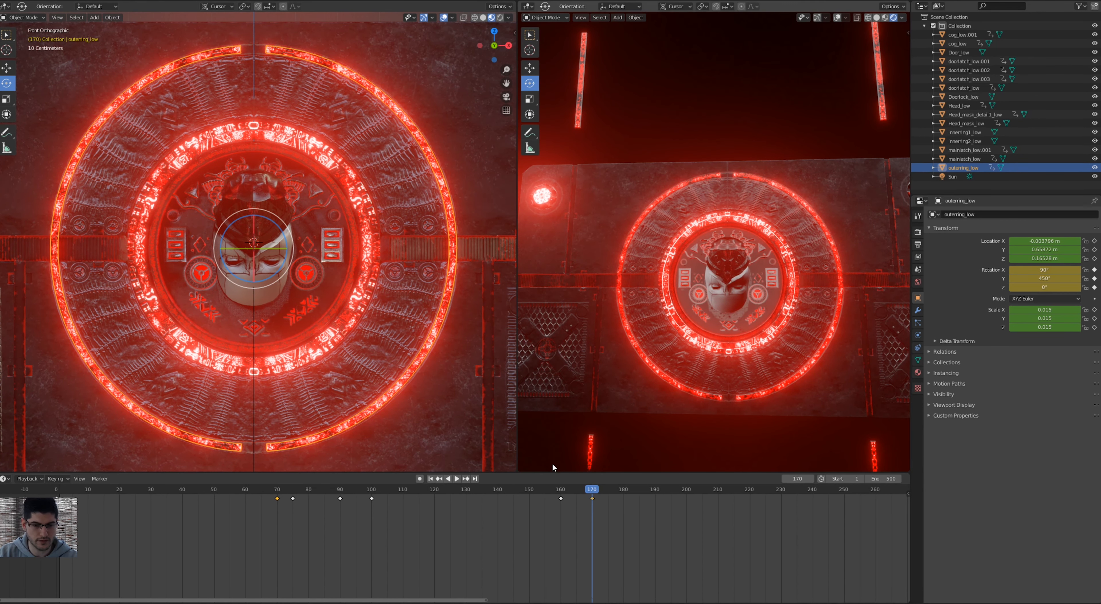
# Play the outer ring's rotation from about frame 75 to examine it, and return to frame 170.
pyautogui.moveTo(591, 489); pyautogui.dragTo(288, 505)
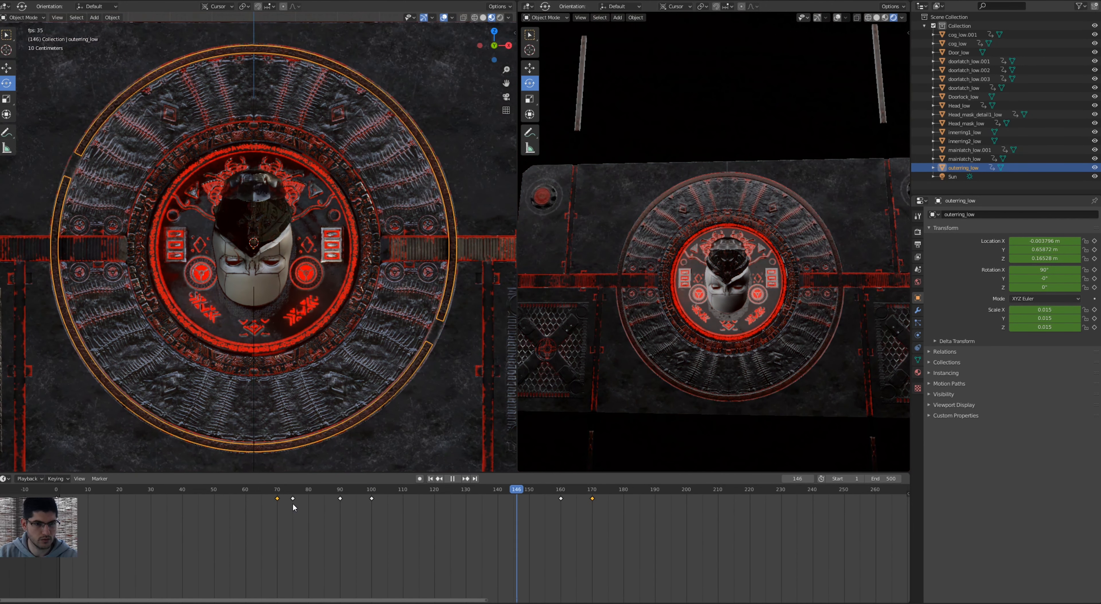
pyautogui.press('space')
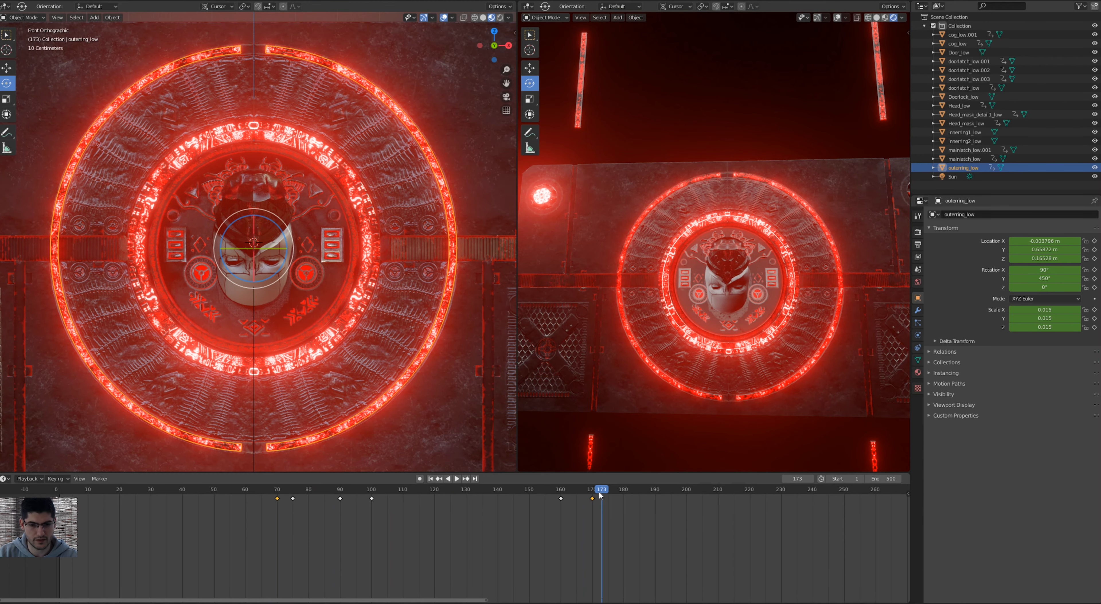
pyautogui.moveTo(600, 495); pyautogui.dragTo(592, 492)
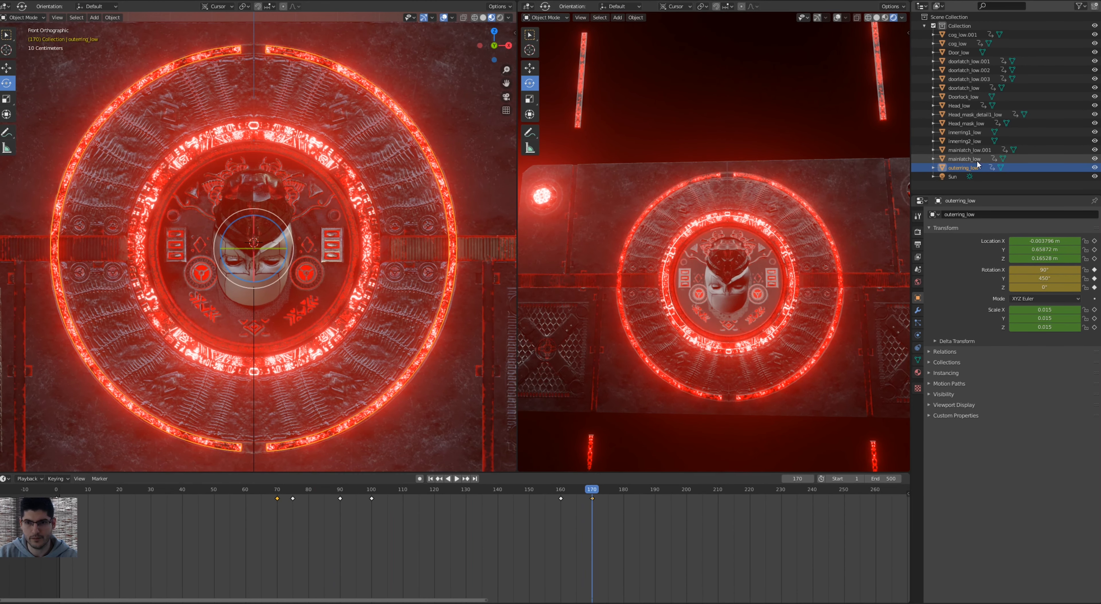
# Select Head_low and insert a location, rotation and scale keyframe at frame 169.
pyautogui.click(959, 105)
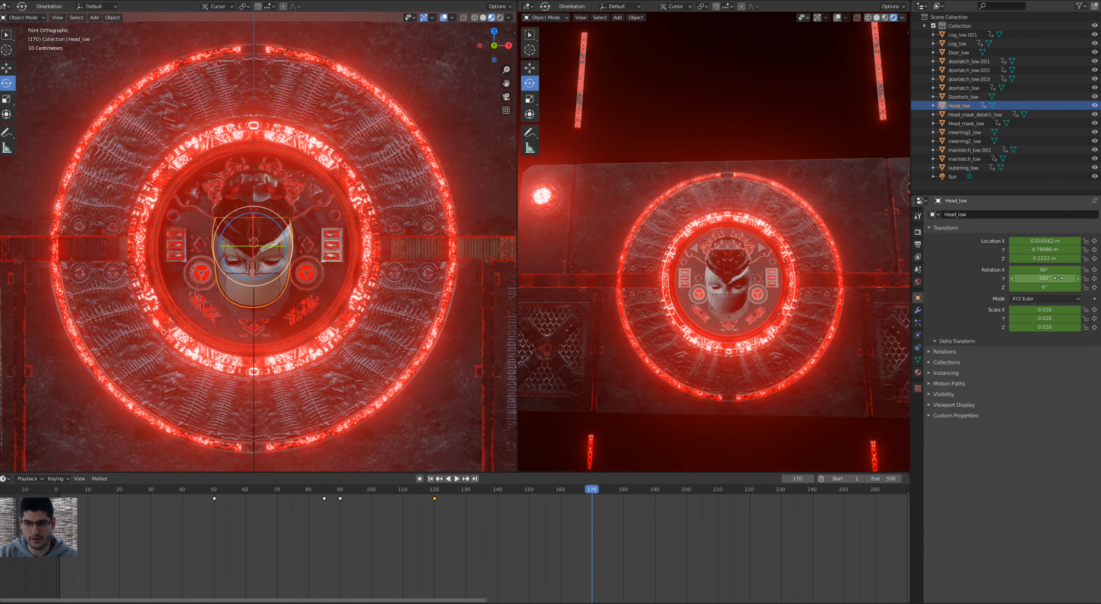
pyautogui.click(591, 492)
pyautogui.press('i')
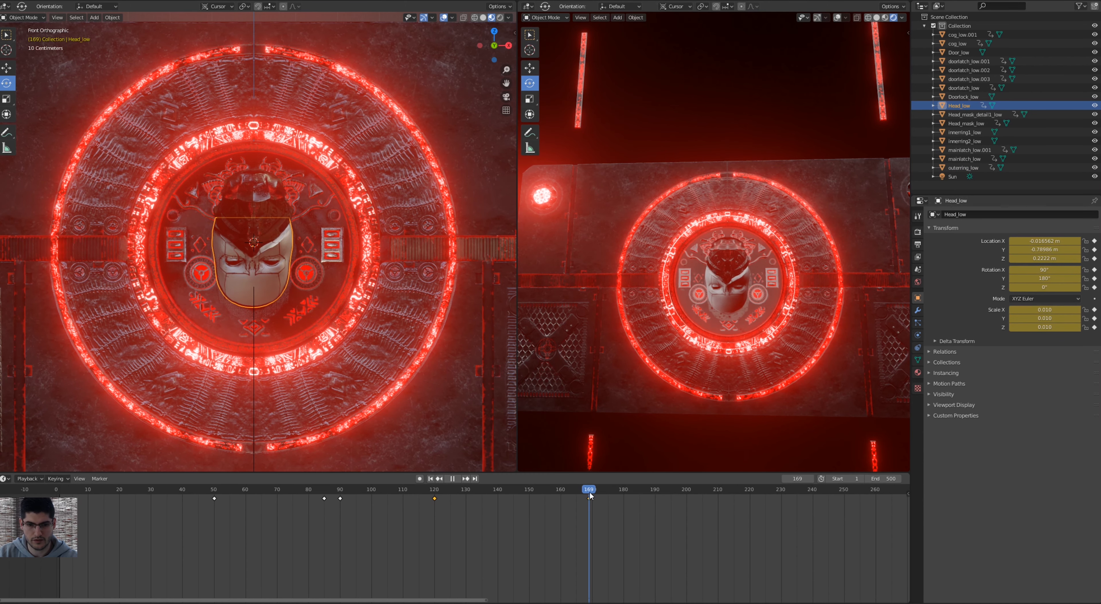
# At frame 170, set Head_low's Y rotation to 0°.
pyautogui.moveTo(590, 491); pyautogui.dragTo(592, 492)
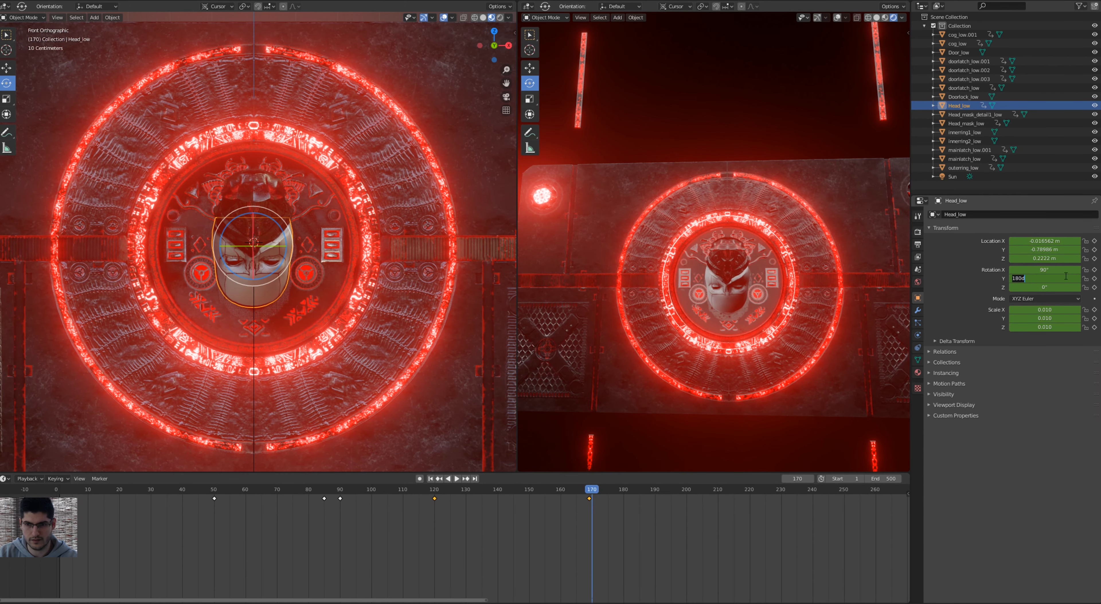
pyautogui.click(1067, 278)
pyautogui.write('0')
pyautogui.press('Return')
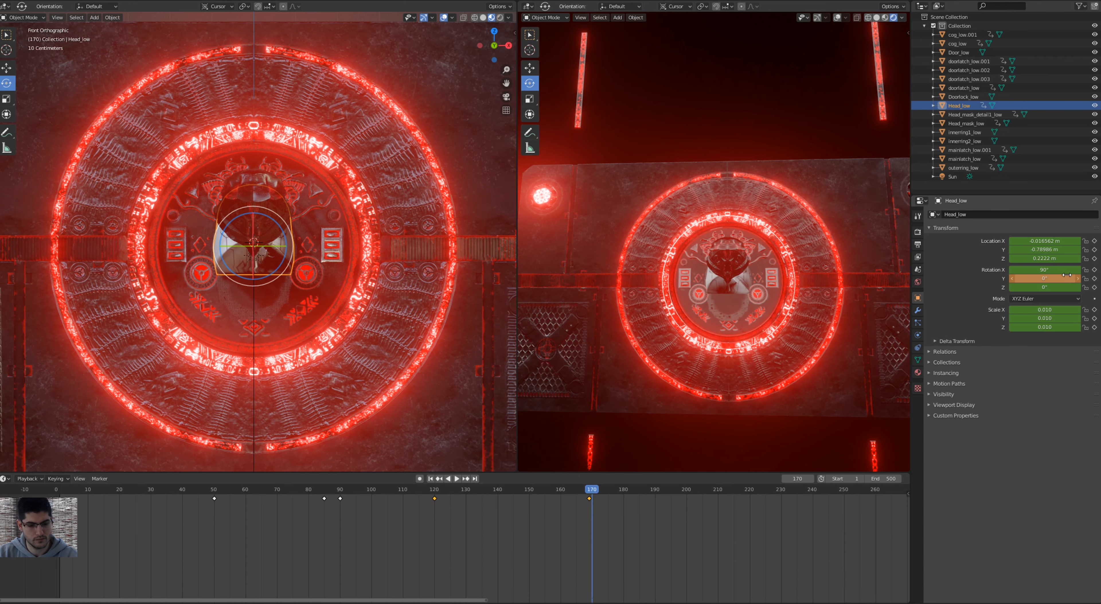
pyautogui.hotkey('ctrl', 'z')
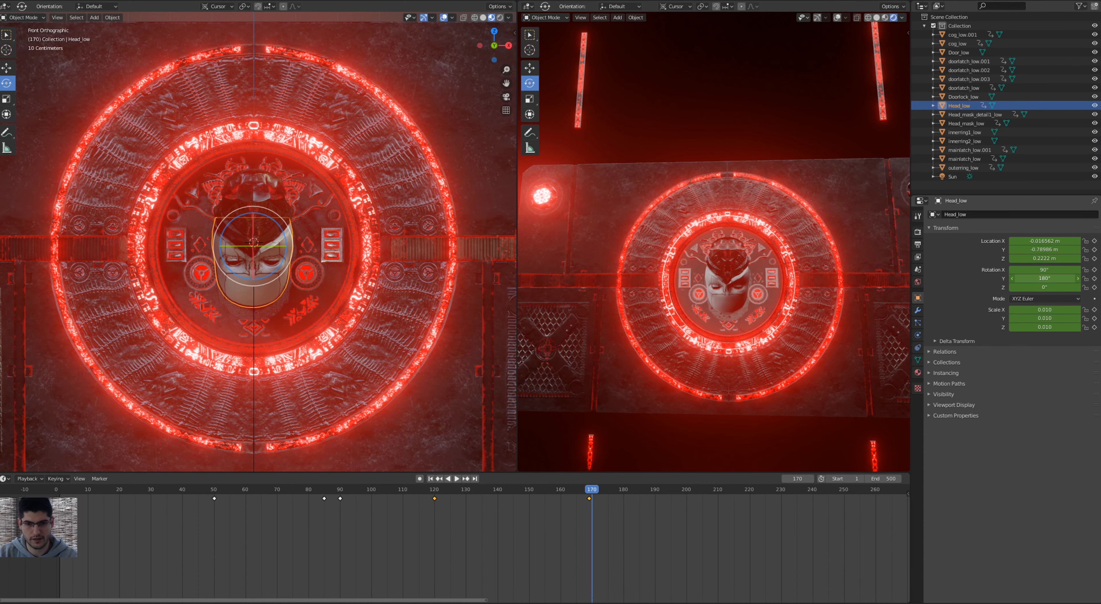
pyautogui.moveTo(1068, 278); pyautogui.dragTo(1079, 278)
pyautogui.hotkey('ctrl', 'z')
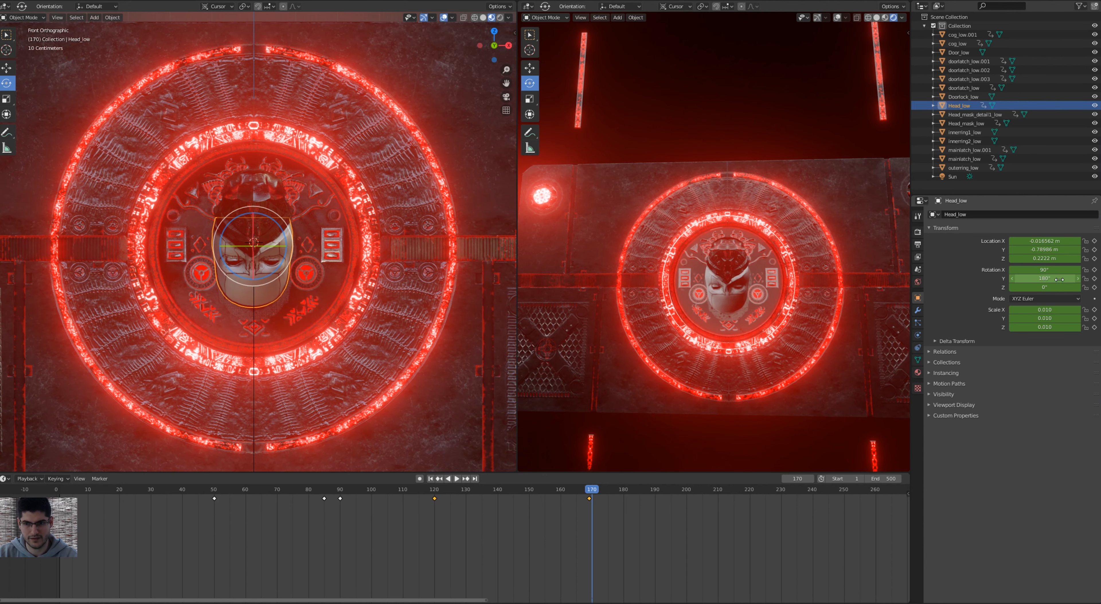
pyautogui.press('Return')
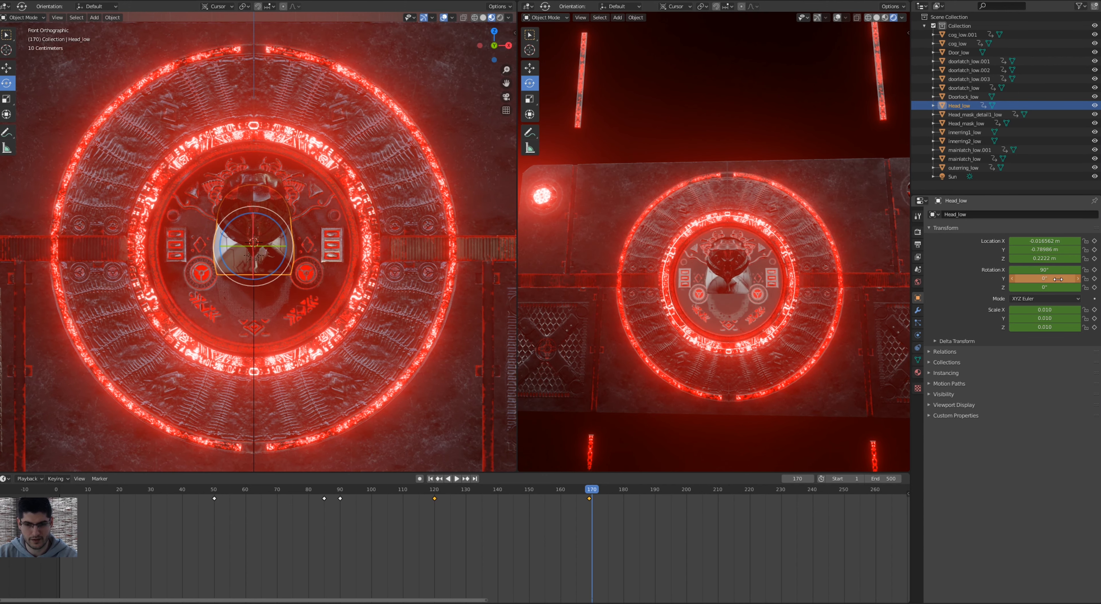
# Keyframe Head_mask_detail1_low at frame 169, and at frame 170 set its Y rotation to 0° and insert a keyframe.
pyautogui.click(980, 114)
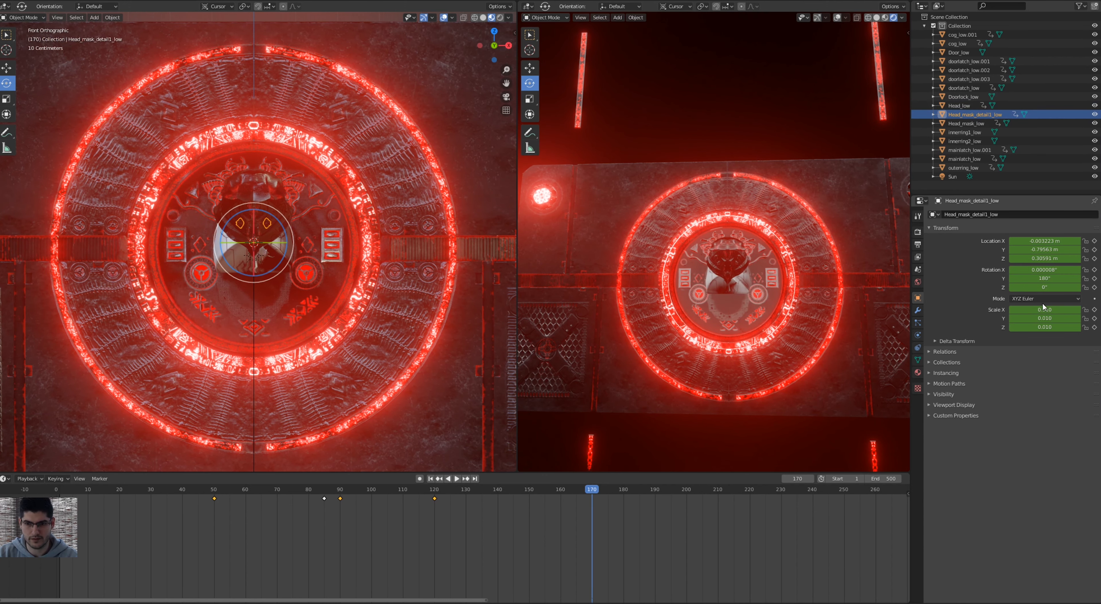
pyautogui.moveTo(592, 490); pyautogui.dragTo(589, 490)
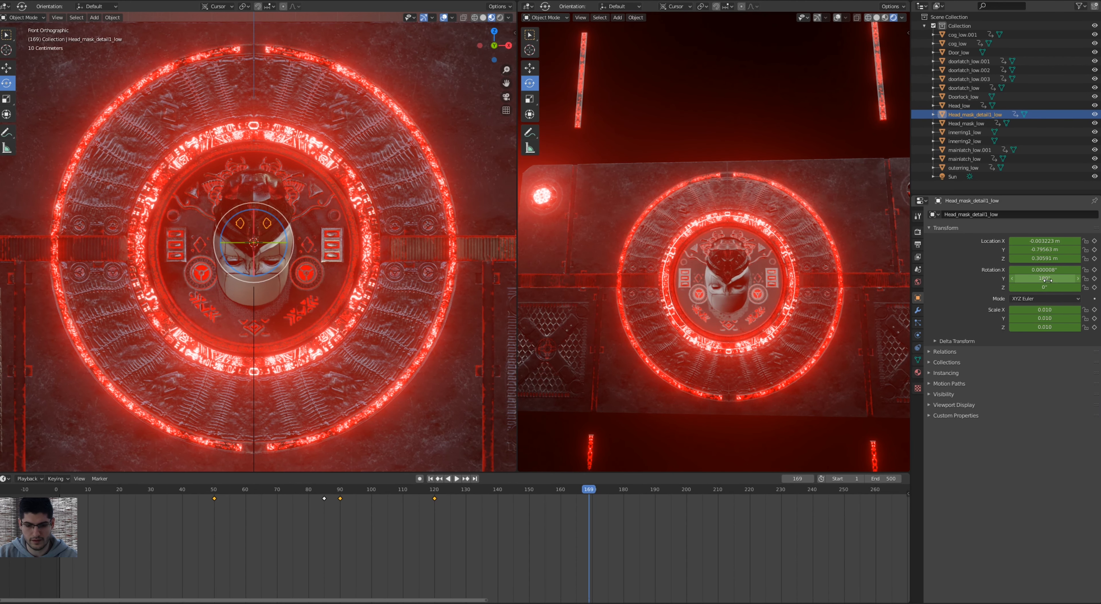
pyautogui.press('i')
pyautogui.click(592, 491)
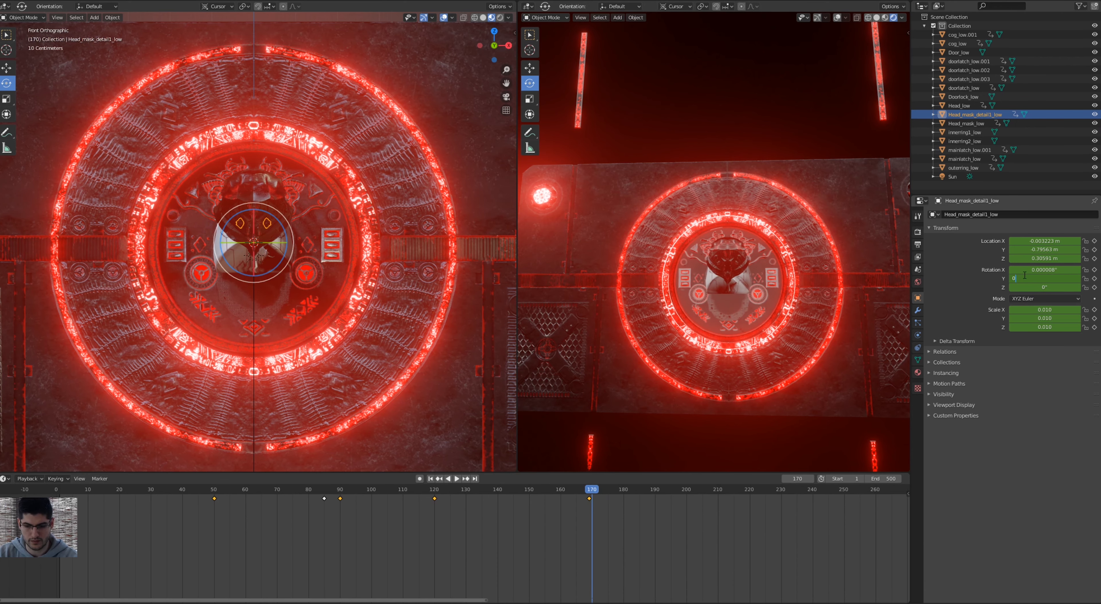
pyautogui.press('i')
# Keyframe Head_mask_low at frame 169, and at frame 170 set its Y rotation to 0° with a rotation keyframe.
pyautogui.moveTo(592, 491); pyautogui.dragTo(589, 491)
pyautogui.click(967, 123)
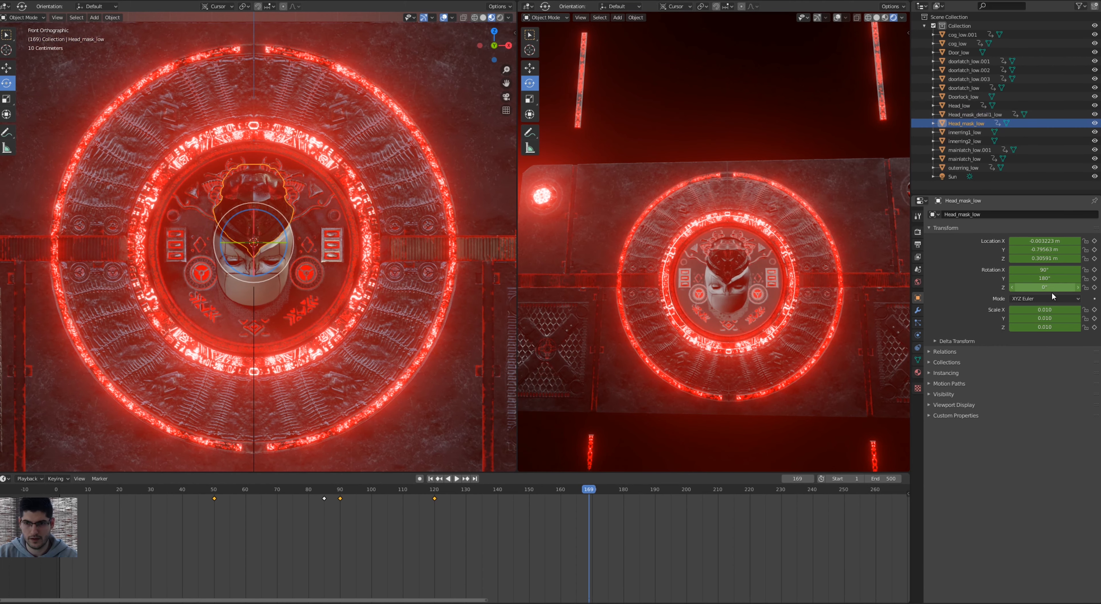
pyautogui.press('i')
pyautogui.moveTo(592, 491); pyautogui.dragTo(593, 492)
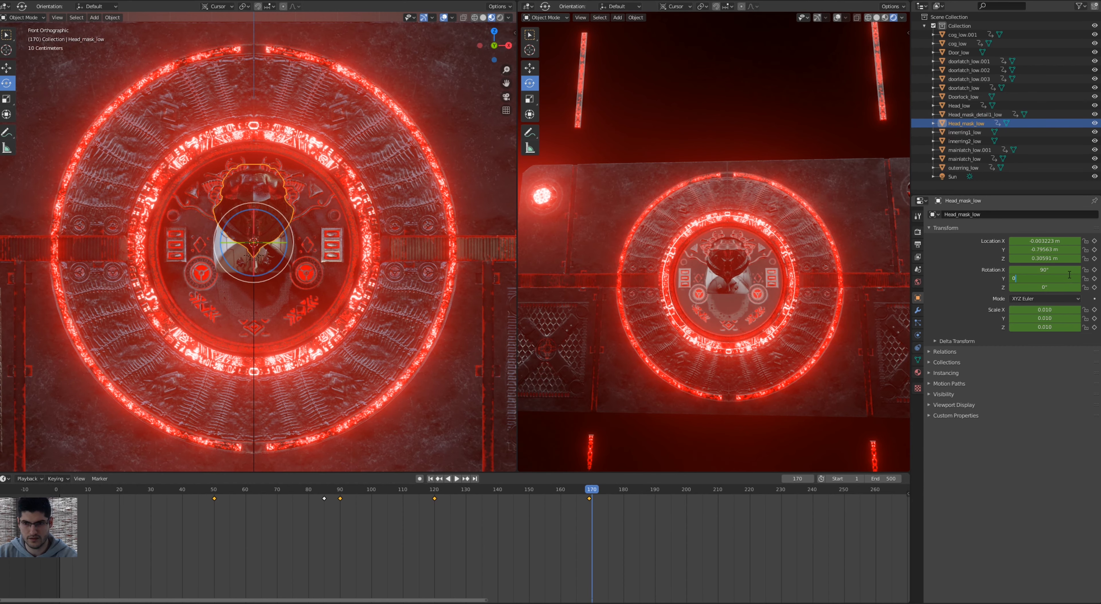
pyautogui.press('Return')
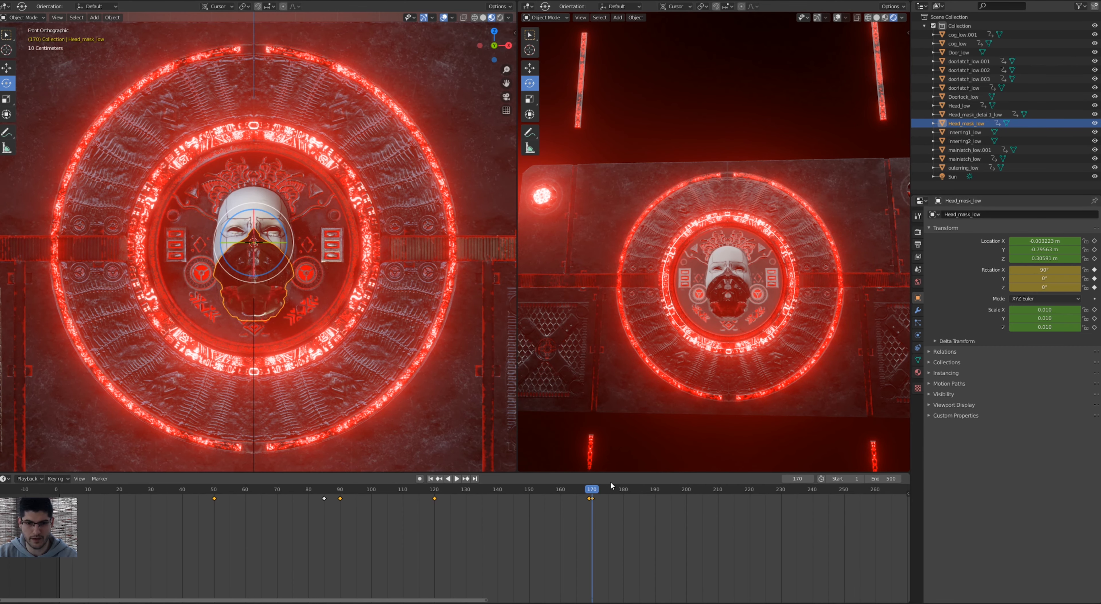
# Play the animation from about frame 117 to examine the head and mask rotation.
pyautogui.moveTo(594, 492); pyautogui.dragTo(424, 513)
pyautogui.press('space')
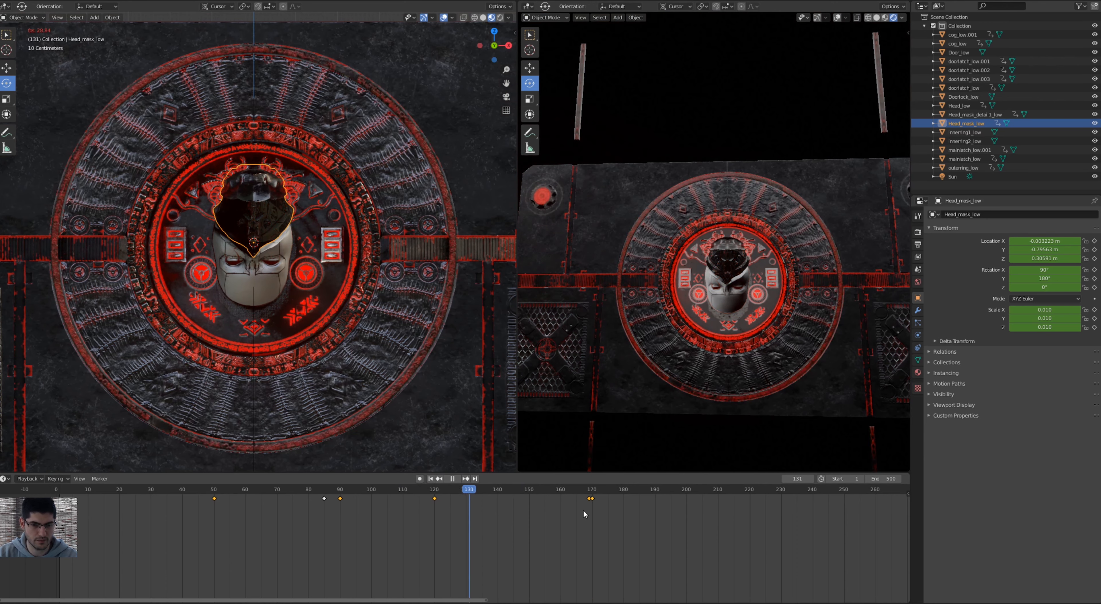
pyautogui.press('space')
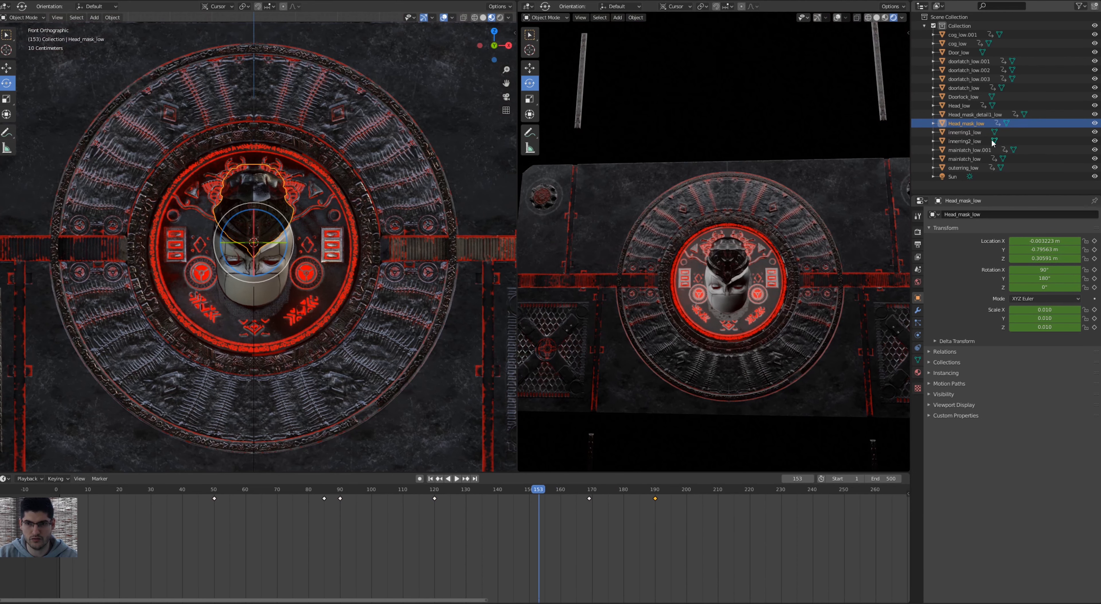
# Move the frame 170 keyframes of Head_mask_detail1_low and Head_low to frame 190.
pyautogui.click(971, 114)
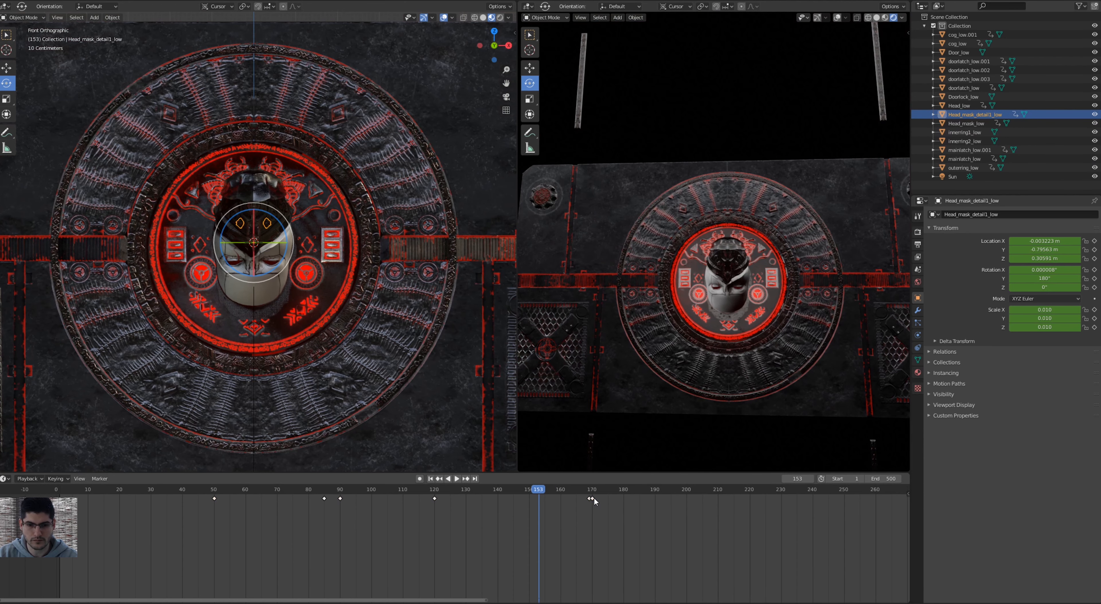
pyautogui.moveTo(594, 498); pyautogui.dragTo(655, 498)
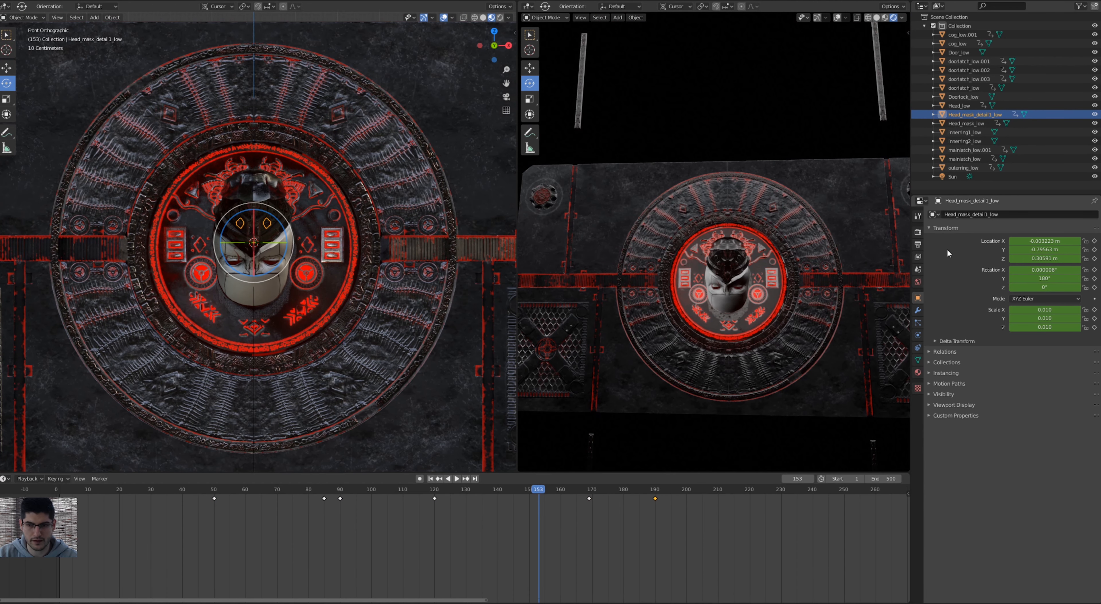
pyautogui.click(967, 105)
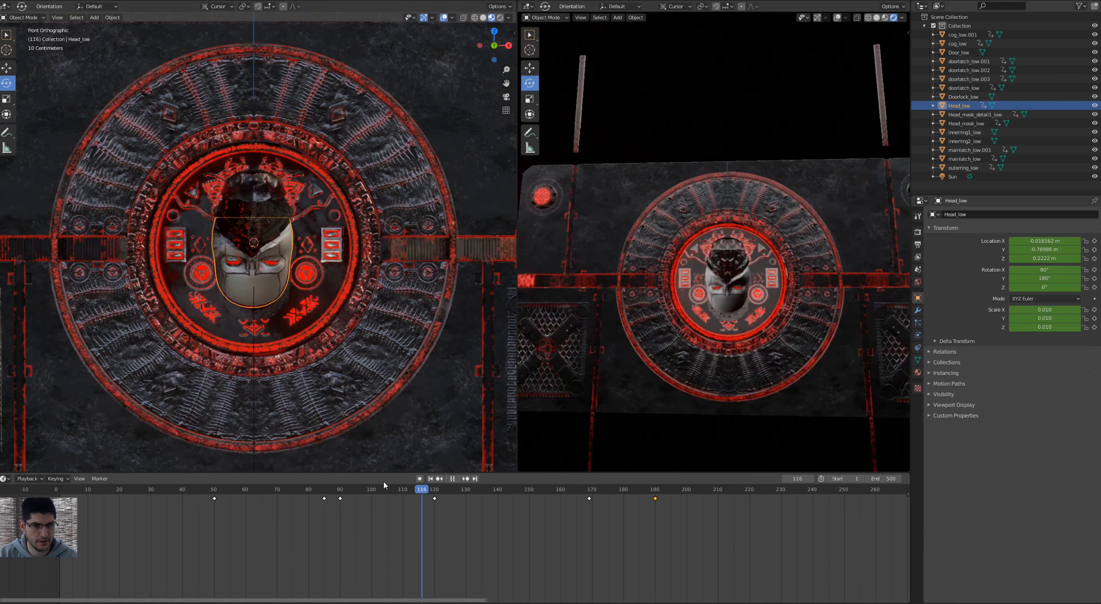
# Scrub through the animation to frame 170 to examine the door and the start of the head's rotation.
pyautogui.moveTo(206, 485); pyautogui.dragTo(586, 487)
pyautogui.scroll(-4, 294, 228)
pyautogui.scroll(2, 272, 248)
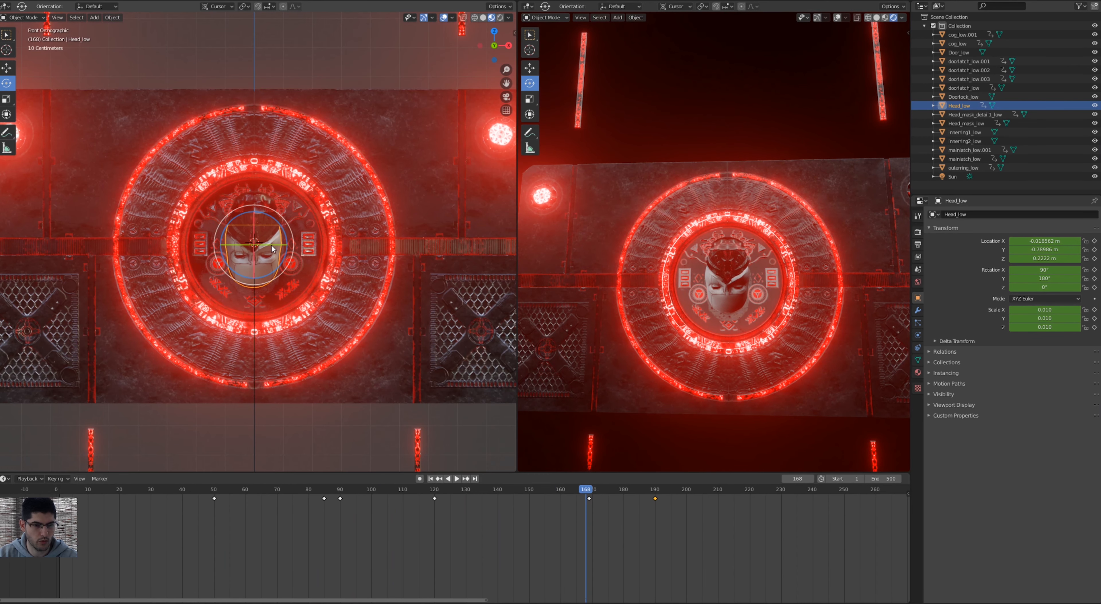
pyautogui.scroll(2, 271, 227)
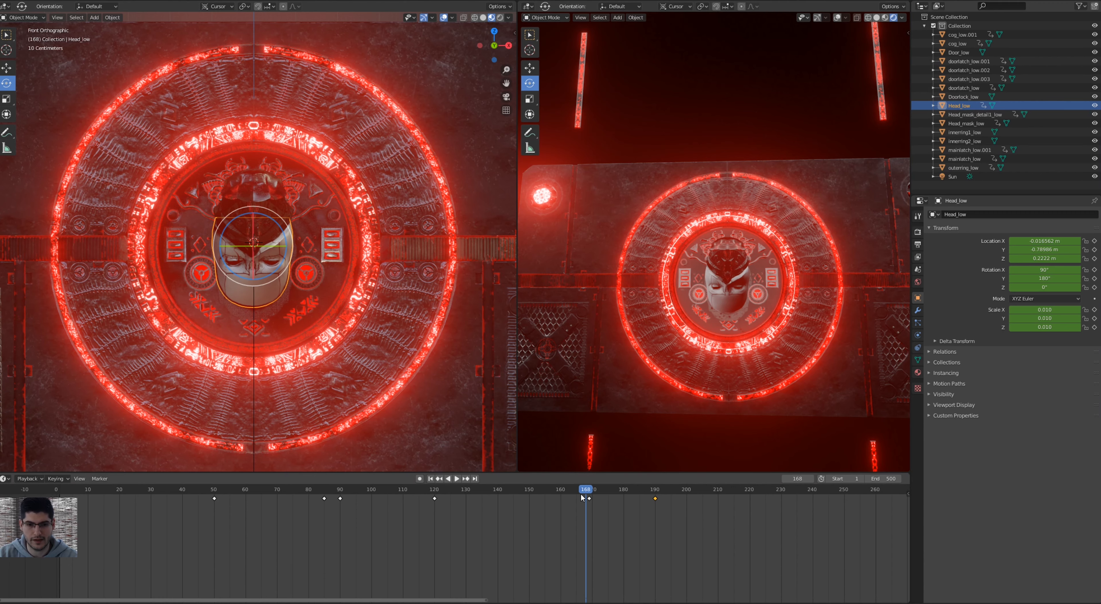
pyautogui.moveTo(586, 489); pyautogui.dragTo(592, 486)
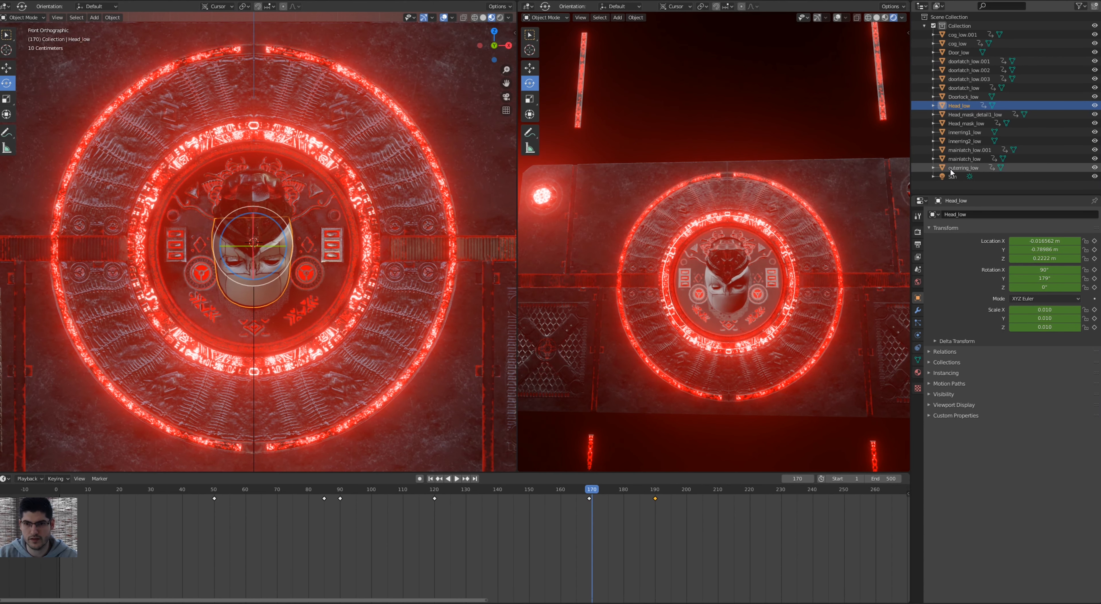
# Select innerring1_low and insert a location, rotation and scale keyframe at frame 170.
pyautogui.click(965, 132)
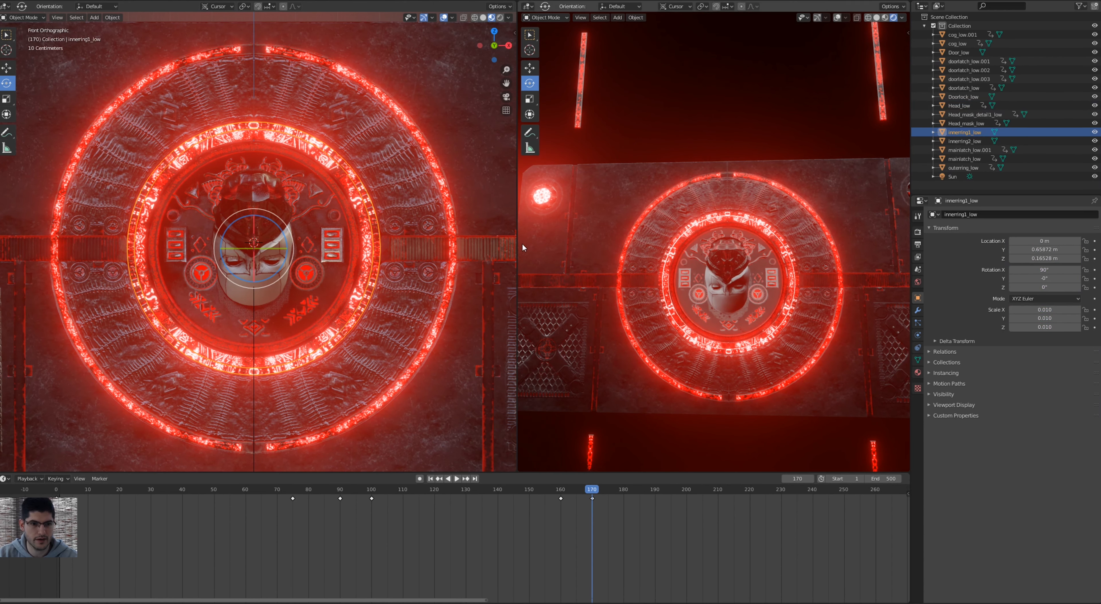
pyautogui.scroll(-2, 404, 238)
pyautogui.scroll(2, 334, 216)
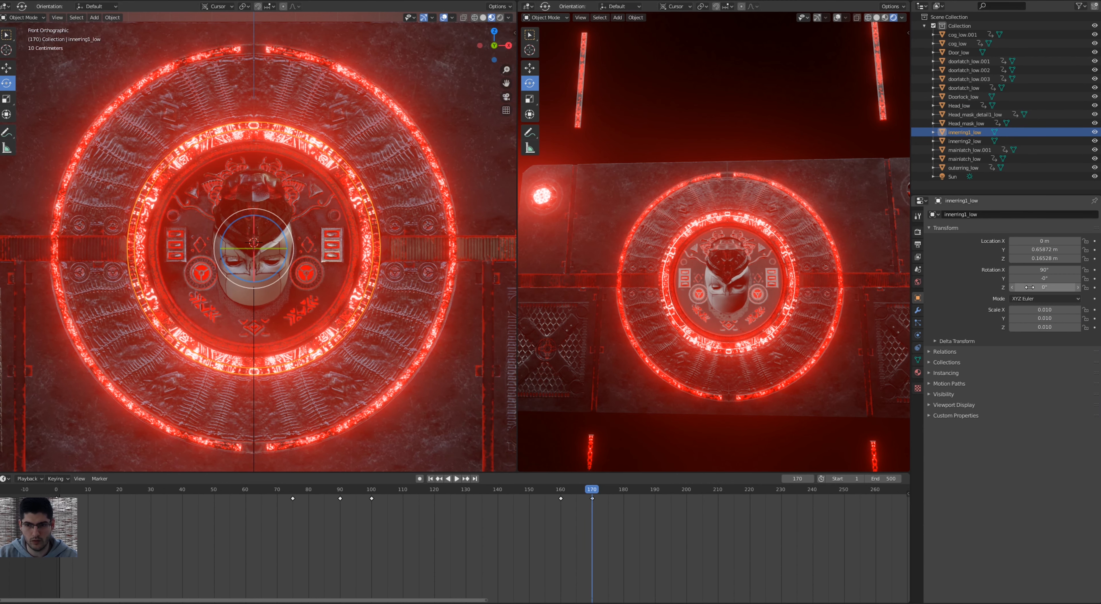
pyautogui.press('i')
pyautogui.press('i')
pyautogui.press('i')
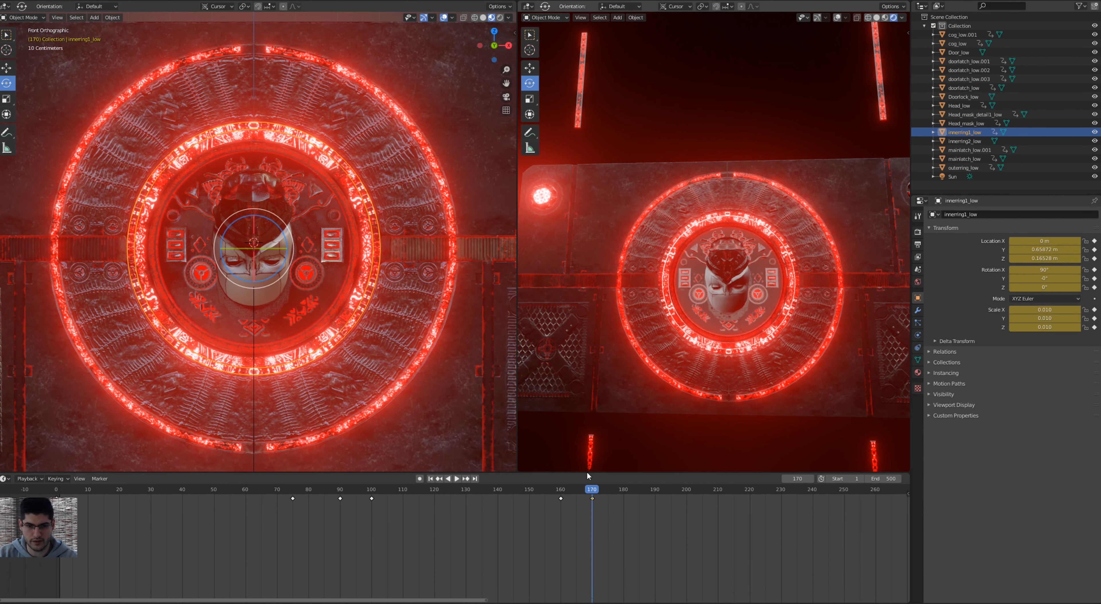
# At frame 210, set innerring1_low's Y rotation to 771° and insert a rotation keyframe.
pyautogui.moveTo(595, 490); pyautogui.dragTo(718, 499)
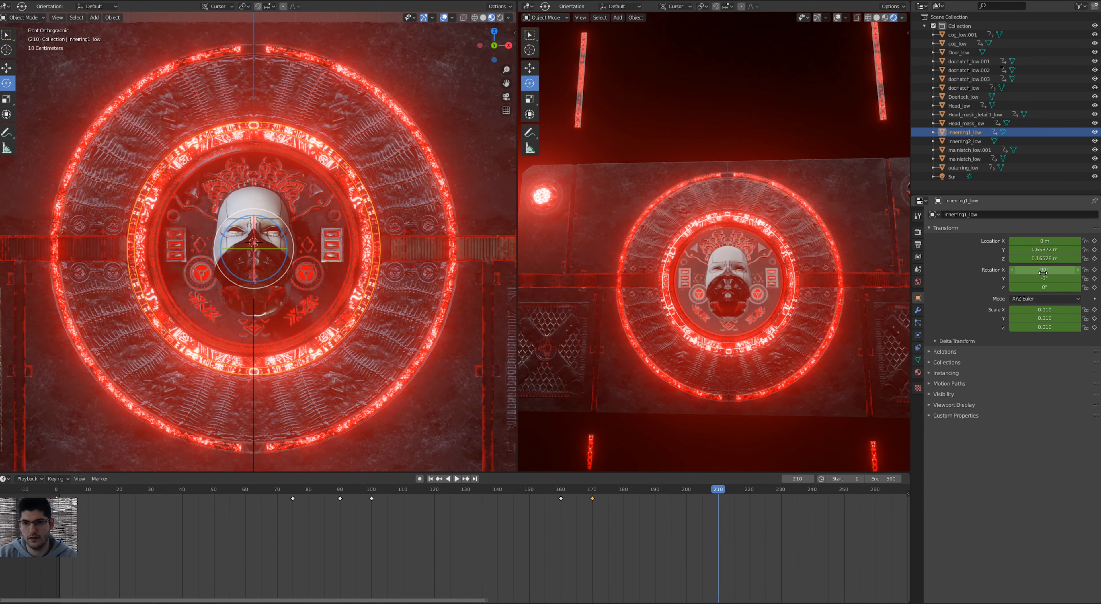
pyautogui.moveTo(1044, 278); pyautogui.dragTo(1077, 279)
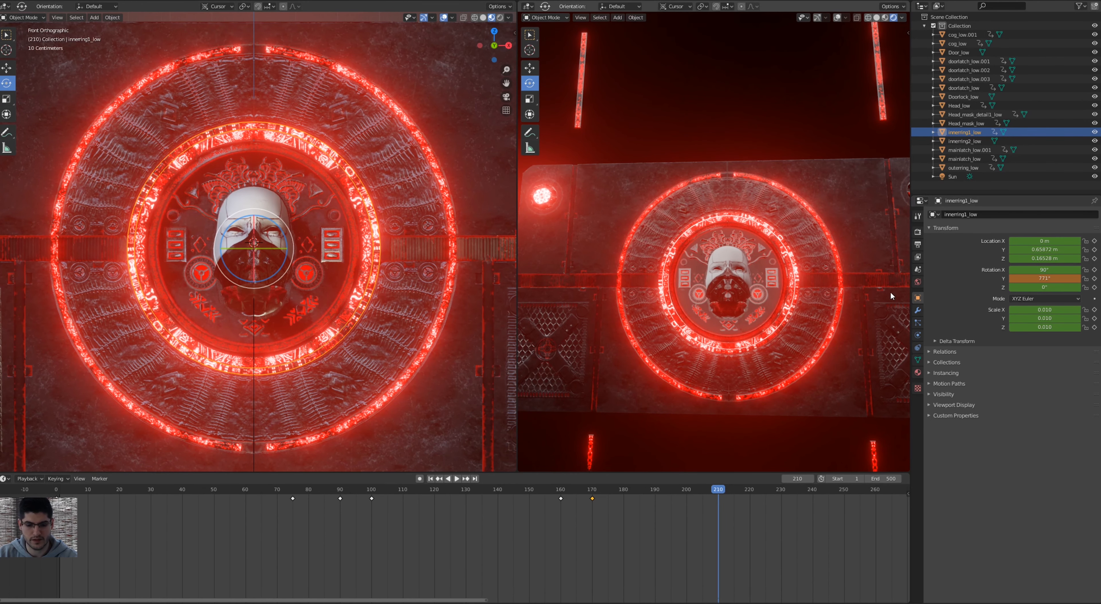
pyautogui.press('i')
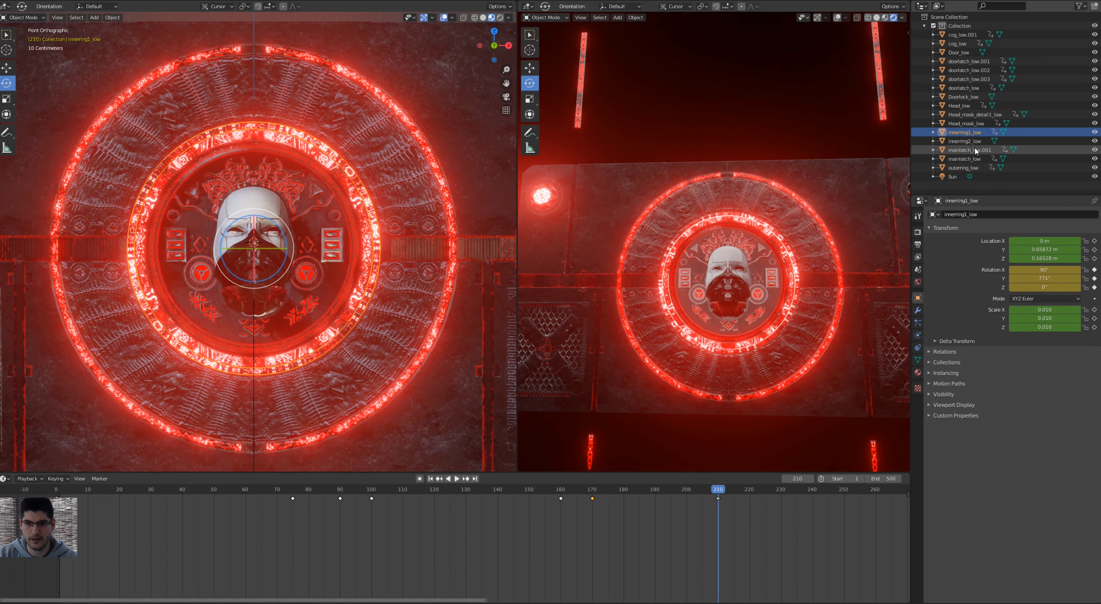
# Keyframe innerring2_low's location, rotation and scale at frame 170, and again at frame 240 with a Y rotation of 515°.
pyautogui.click(965, 142)
pyautogui.moveTo(721, 490); pyautogui.dragTo(811, 505)
pyautogui.press('i')
pyautogui.press('i')
pyautogui.press('i')
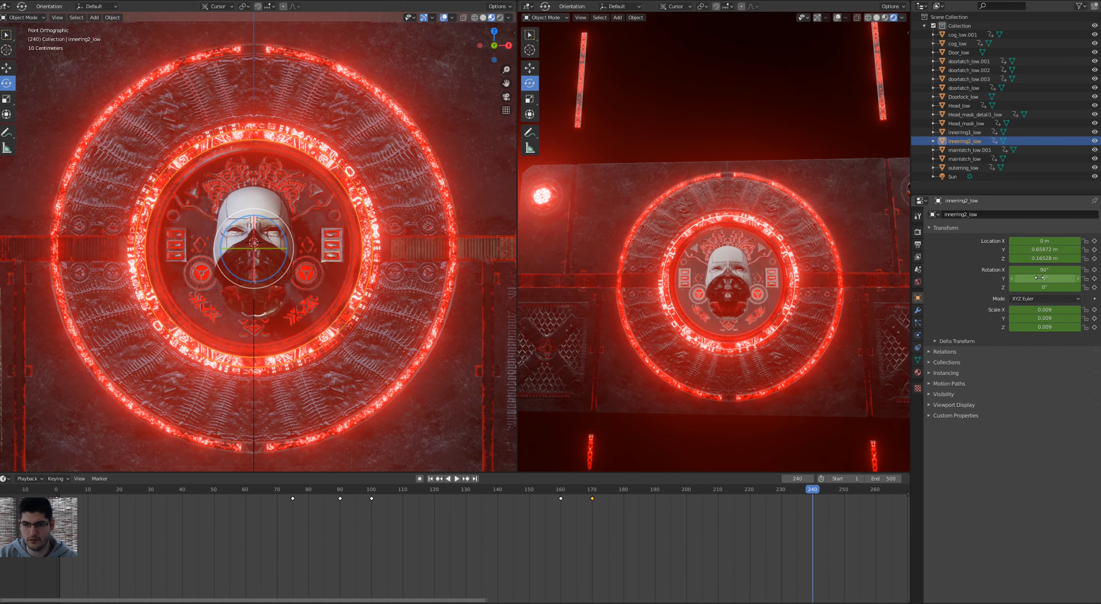
pyautogui.moveTo(1044, 278); pyautogui.dragTo(1094, 278)
pyautogui.press('i')
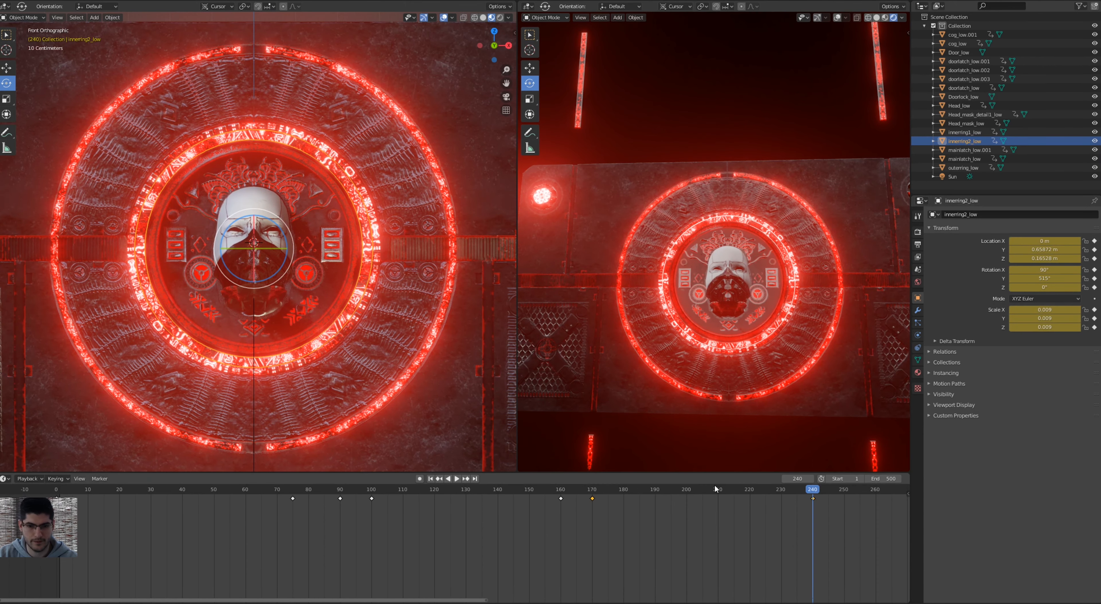
# Play the inner rings' rotation from about frame 88, stop at frame 251, and examine the whole door and the timeline up to frame 500.
pyautogui.moveTo(820, 492); pyautogui.dragTo(334, 523)
pyautogui.press('space')
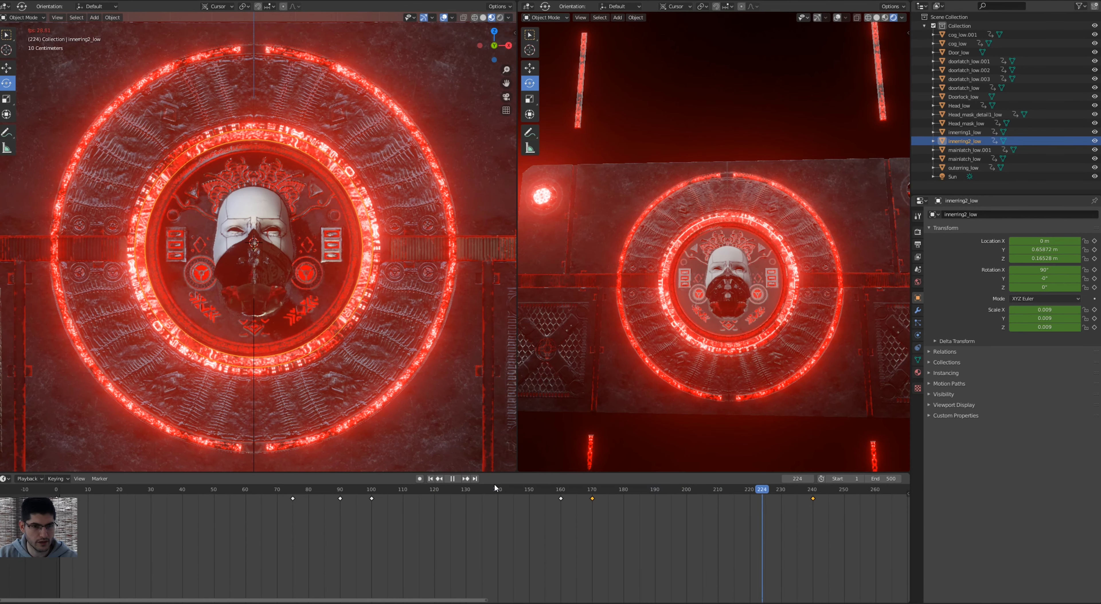
pyautogui.press('space')
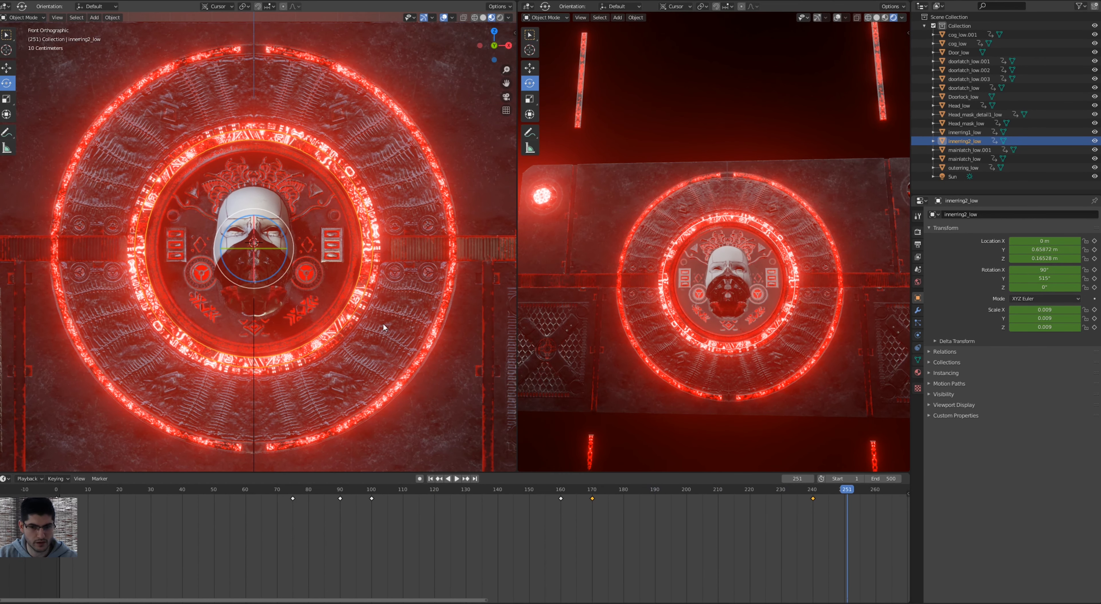
pyautogui.scroll(-5, 708, 546)
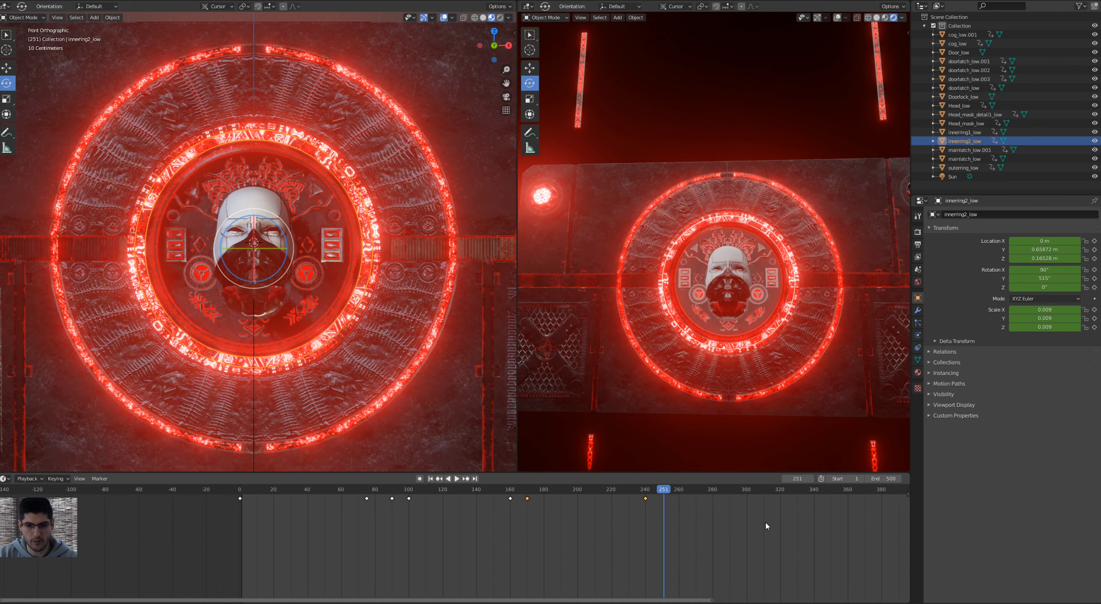
pyautogui.moveTo(698, 601); pyautogui.dragTo(818, 492)
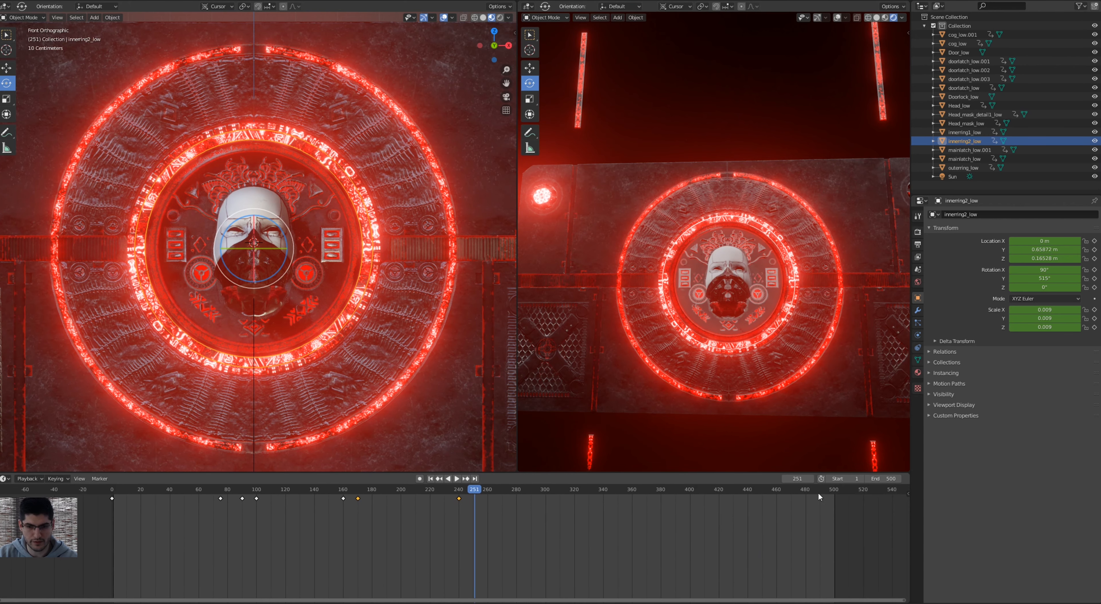
pyautogui.scroll(-1, 551, 553)
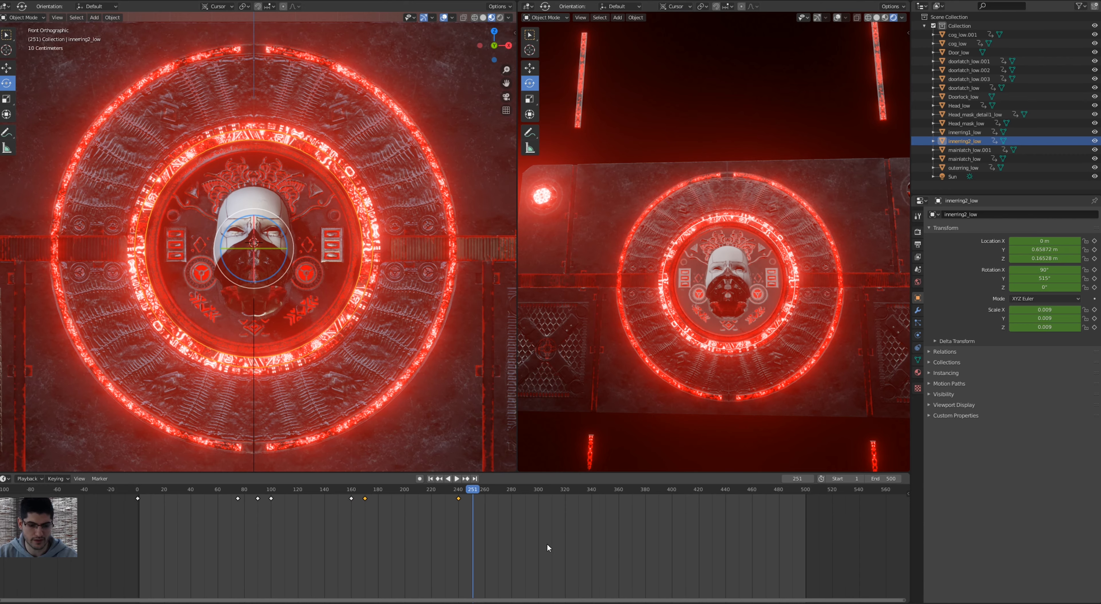
pyautogui.scroll(-4, 295, 274)
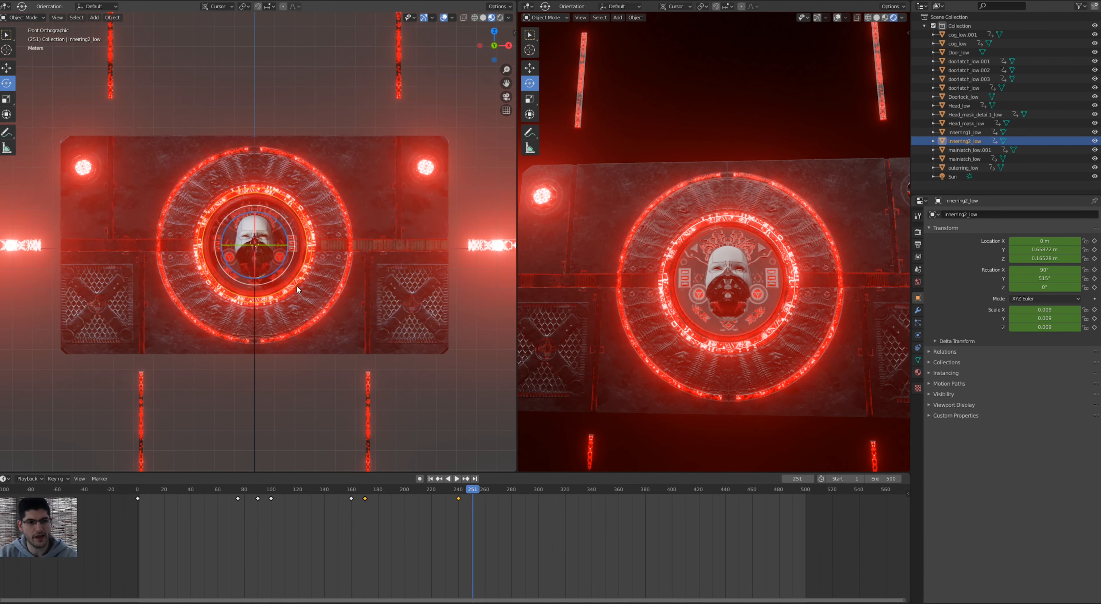